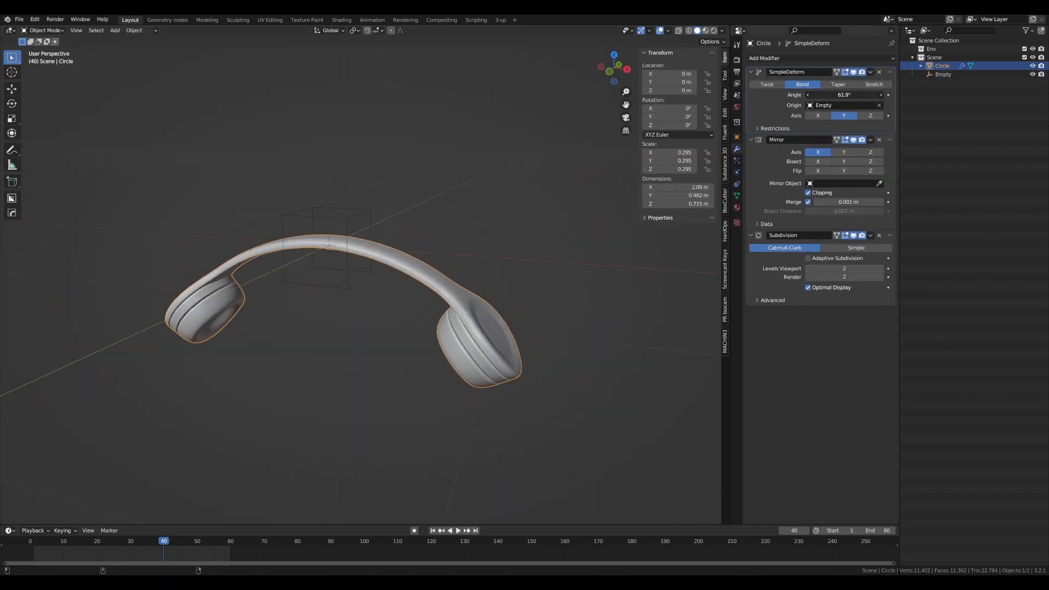
# - Adjust the bend angle of the headphones' Simple Deform modifier
pyautogui.moveTo(844, 95); pyautogui.dragTo(844, 94)
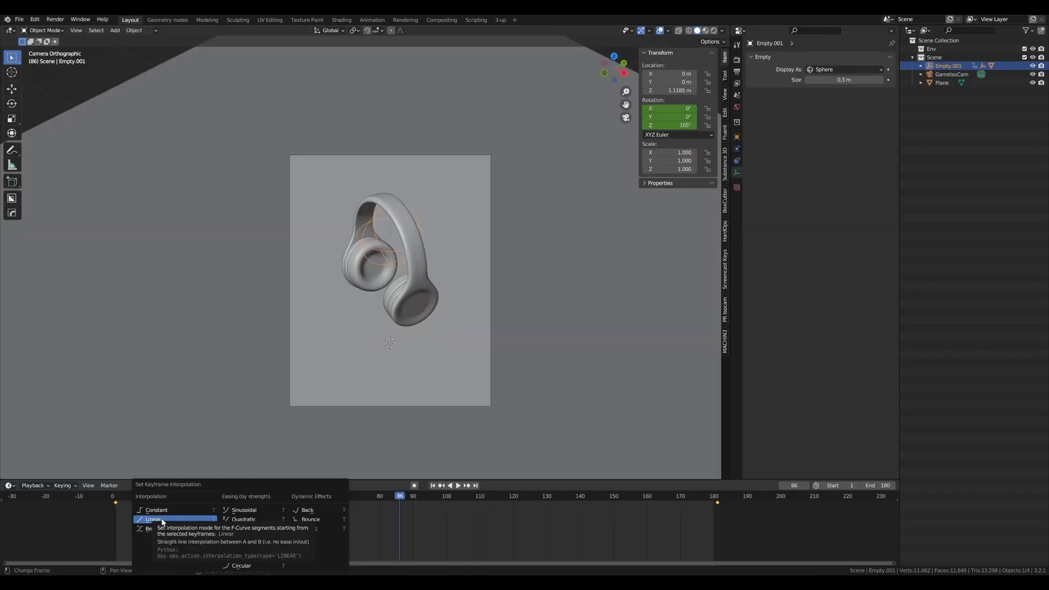
# - Set the interpolation of the empty's rotation keyframes to Linear and play the animation
pyautogui.click(162, 520)
pyautogui.press('space')
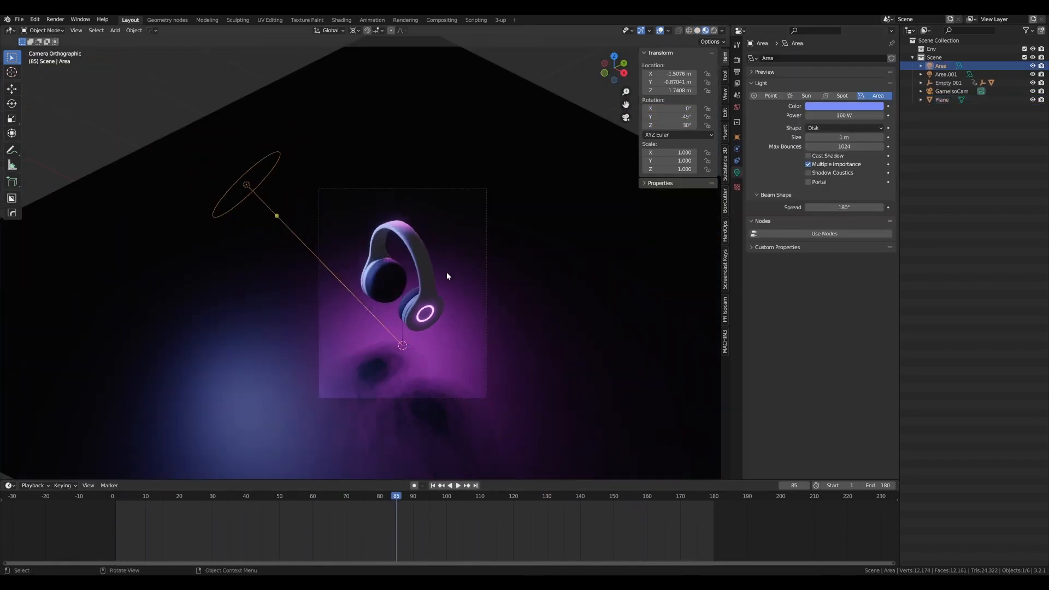
pyautogui.keyDown('shift'); pyautogui.moveTo(446, 272); pyautogui.dragTo(448, 251, button='middle'); pyautogui.keyUp('shift')
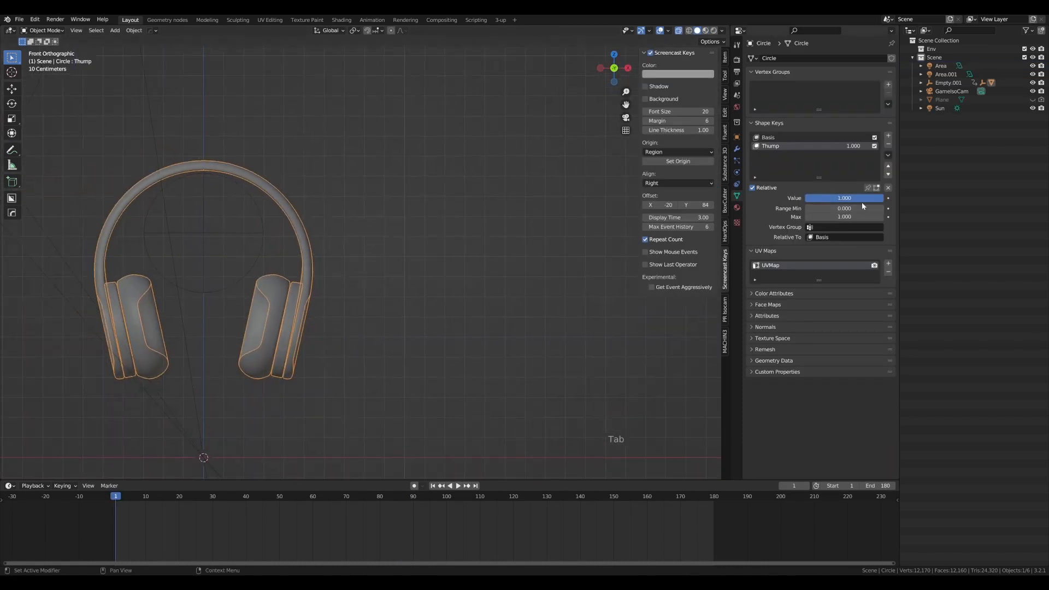
# - Adjust the value of the Thump shape key and add a Cycles modifier to its animation curve
pyautogui.moveTo(861, 199); pyautogui.dragTo(907, 199)
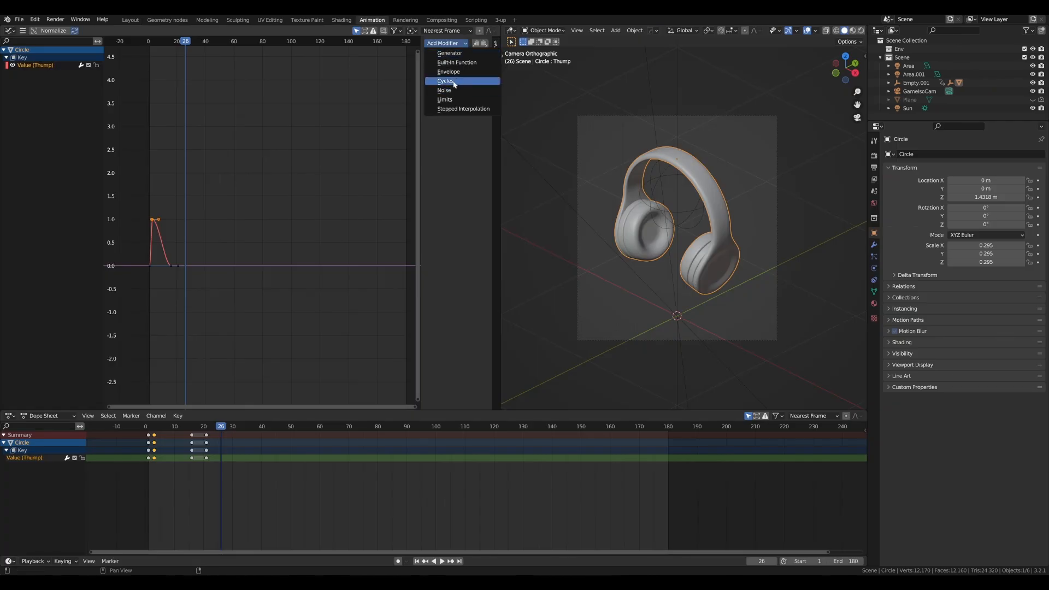
pyautogui.click(455, 82)
pyautogui.scroll(-2, 214, 257)
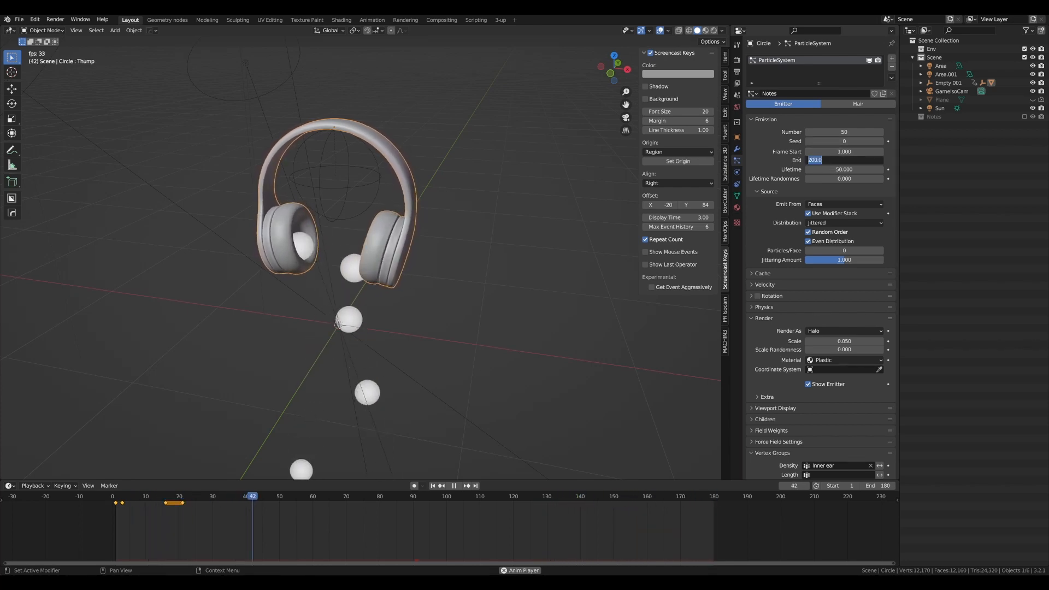
# - Open the End frame value of the Notes particle emission for editing
pyautogui.click(843, 160)
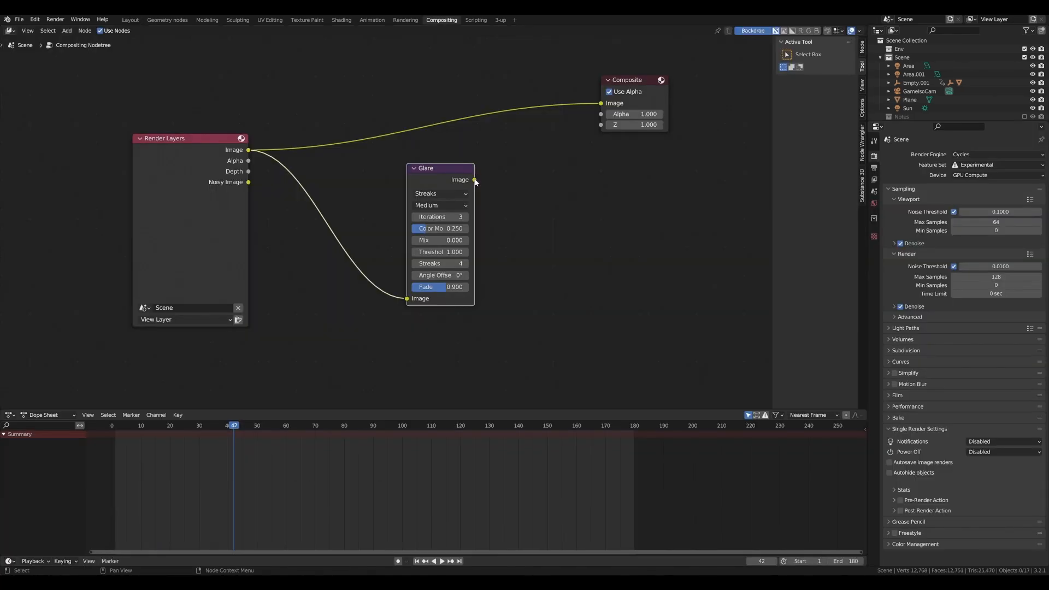
# - Connect the Glare node's image output to the Composite node's image input and rearrange the nodes
pyautogui.moveTo(474, 180); pyautogui.dragTo(611, 105)
pyautogui.moveTo(626, 81); pyautogui.dragTo(640, 92)
pyautogui.moveTo(457, 166); pyautogui.dragTo(463, 146)
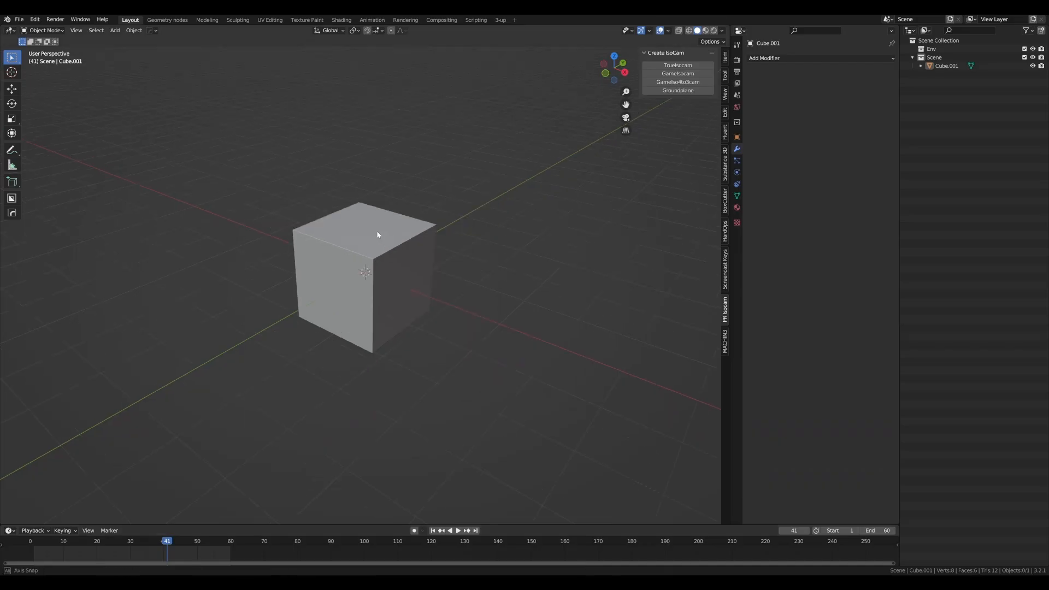
# - Delete the cube from the scene
pyautogui.moveTo(377, 235)
pyautogui.mouseDown(button='middle')
pyautogui.moveTo(355, 238)
pyautogui.moveTo(375, 237)
pyautogui.mouseUp(button='middle')
pyautogui.click(373, 253)
pyautogui.press('x')
pyautogui.click(356, 236)
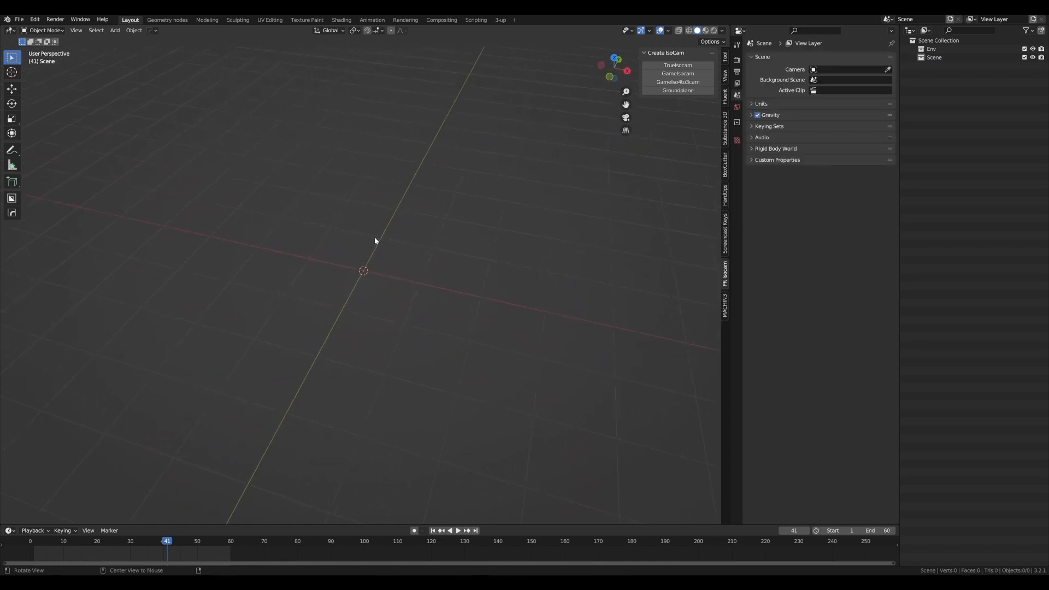
# - Sketch the flat headphone outline and its bent shape around the origin with annotation strokes
pyautogui.keyDown('alt'); pyautogui.moveTo(372, 236); pyautogui.dragTo(374, 237); pyautogui.keyUp('alt')
pyautogui.press('KP_7')
pyautogui.scroll(2, 377, 238)
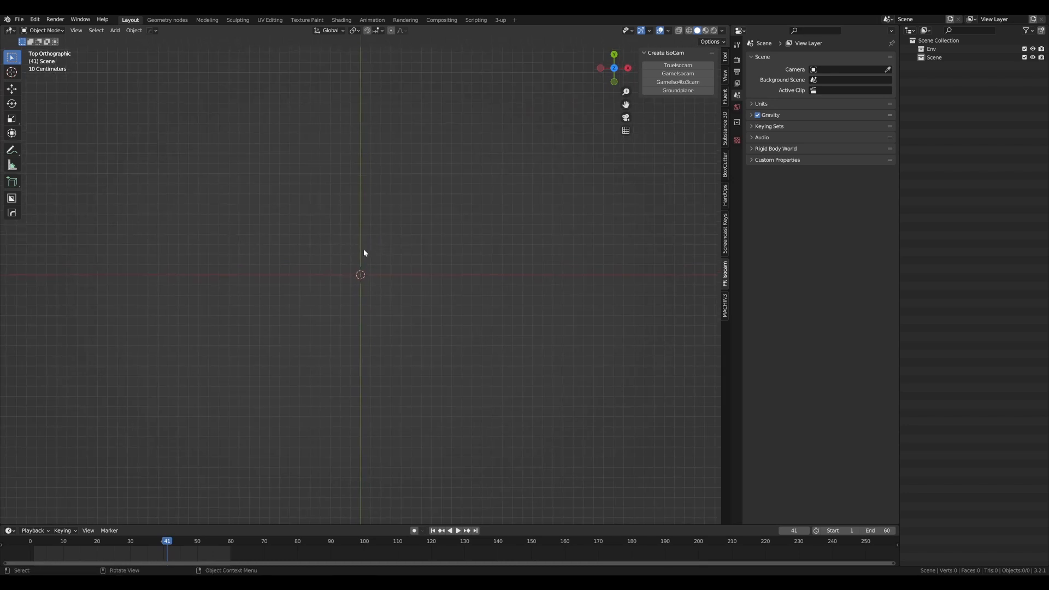
pyautogui.moveTo(363, 245); pyautogui.dragTo(450, 245)
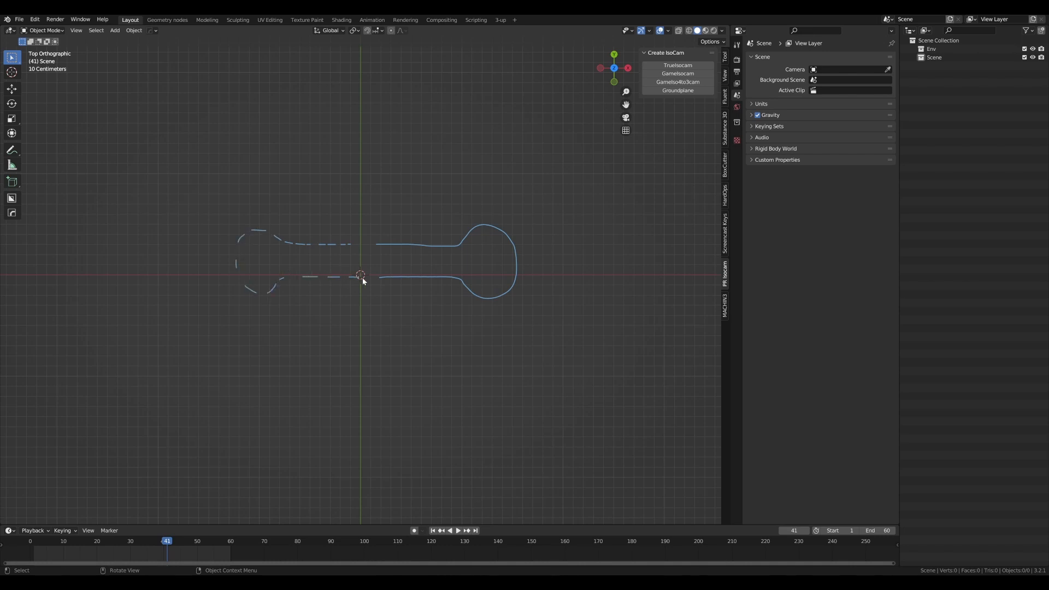
pyautogui.moveTo(362, 278)
pyautogui.mouseDown(button='middle')
pyautogui.moveTo(399, 255)
pyautogui.moveTo(402, 220)
pyautogui.moveTo(389, 213)
pyautogui.moveTo(365, 264)
pyautogui.mouseUp(button='middle')
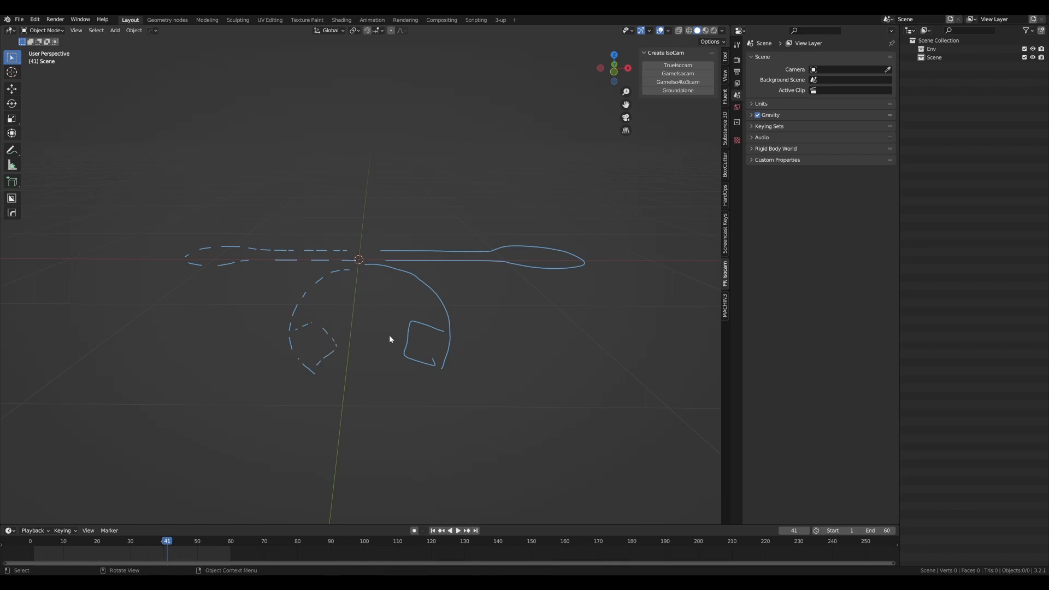
# - Erase all the annotation strokes of the headphone sketches
pyautogui.moveTo(370, 325)
pyautogui.mouseDown(button='right')
pyautogui.moveTo(393, 335)
pyautogui.moveTo(346, 272)
pyautogui.mouseUp(button='right')
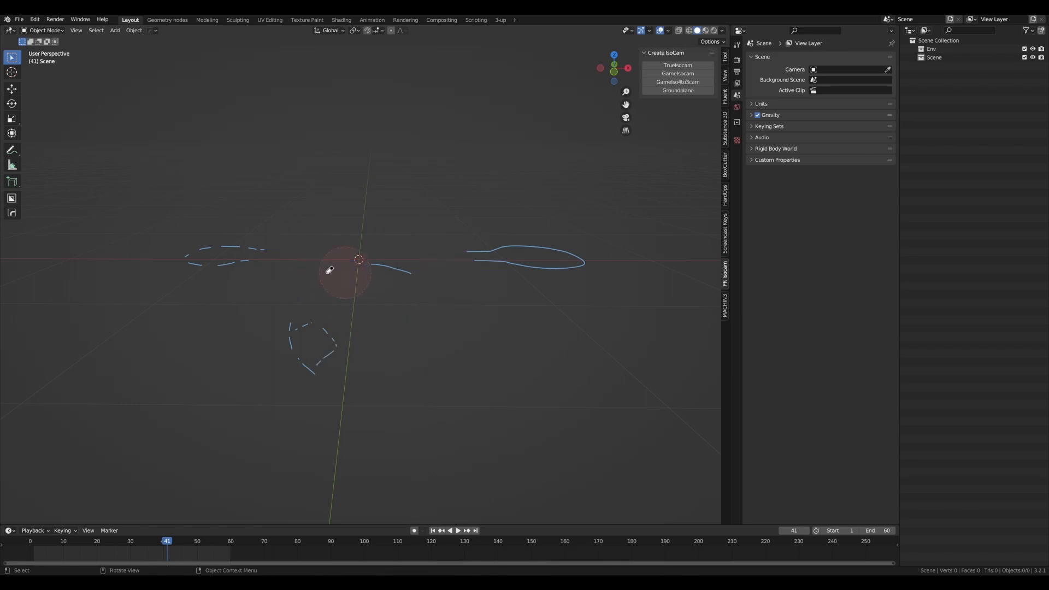
pyautogui.moveTo(511, 278); pyautogui.dragTo(605, 260, button='right')
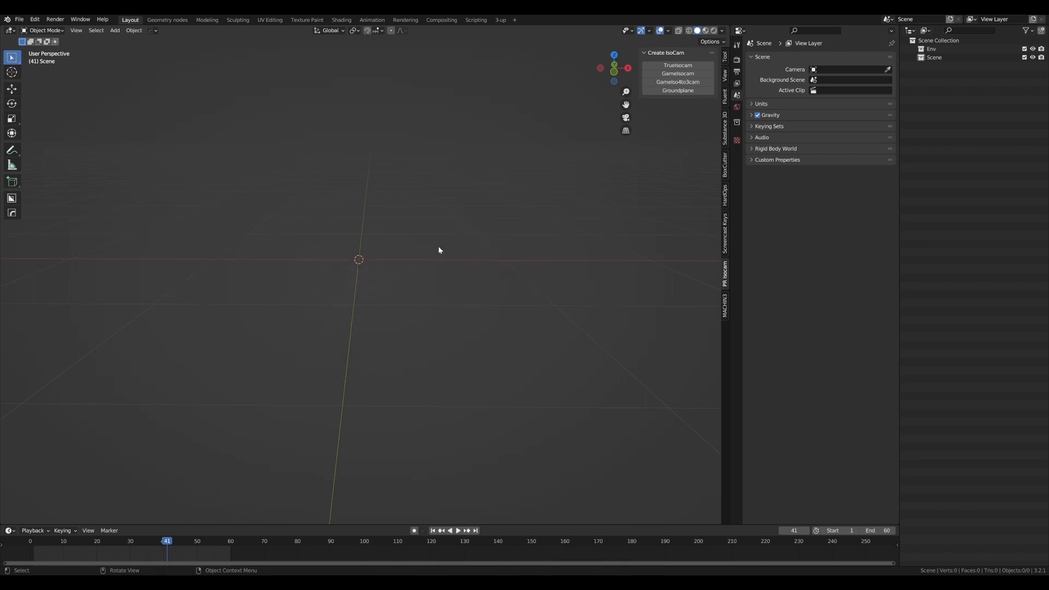
# - Add a mesh circle at the origin in top view and set its vertex count to 16
pyautogui.moveTo(439, 250); pyautogui.dragTo(419, 254, button='middle')
pyautogui.press('KP_7')
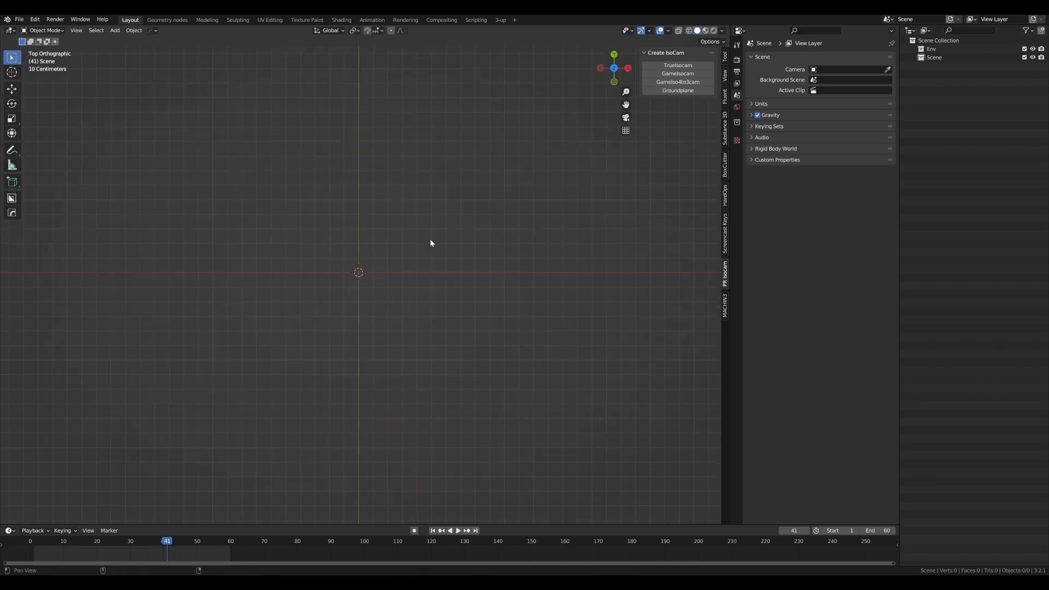
pyautogui.keyDown('shift'); pyautogui.moveTo(430, 239); pyautogui.dragTo(375, 225, button='middle'); pyautogui.keyUp('shift')
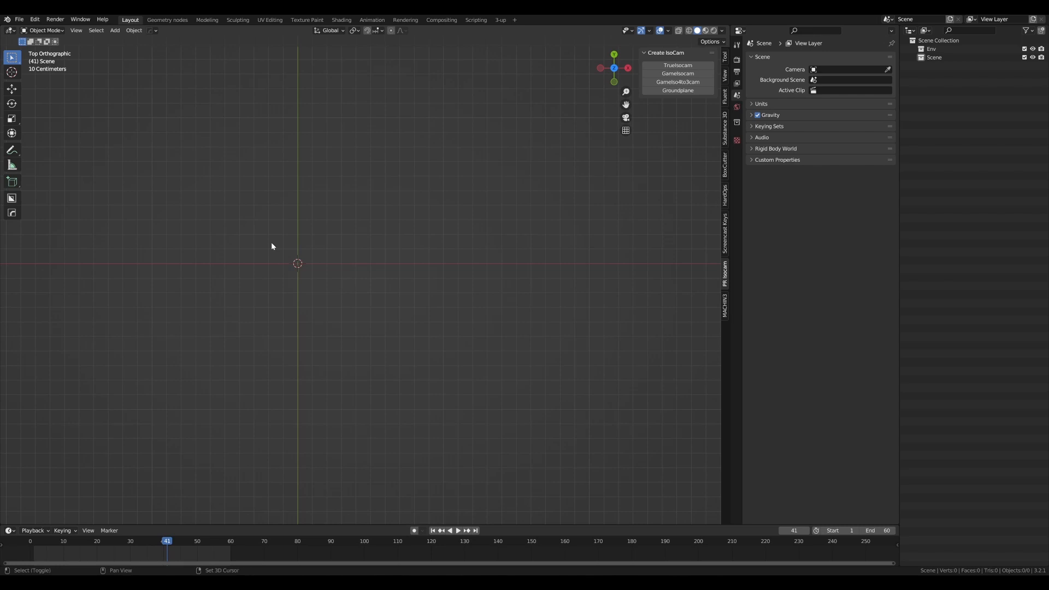
pyautogui.hotkey('shift', 'a')
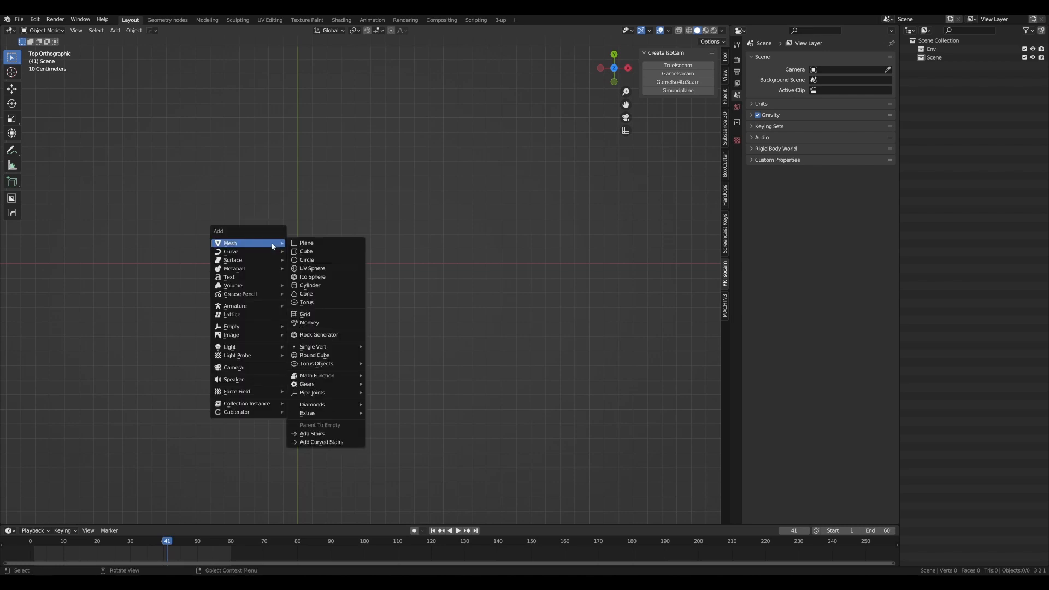
pyautogui.click(305, 260)
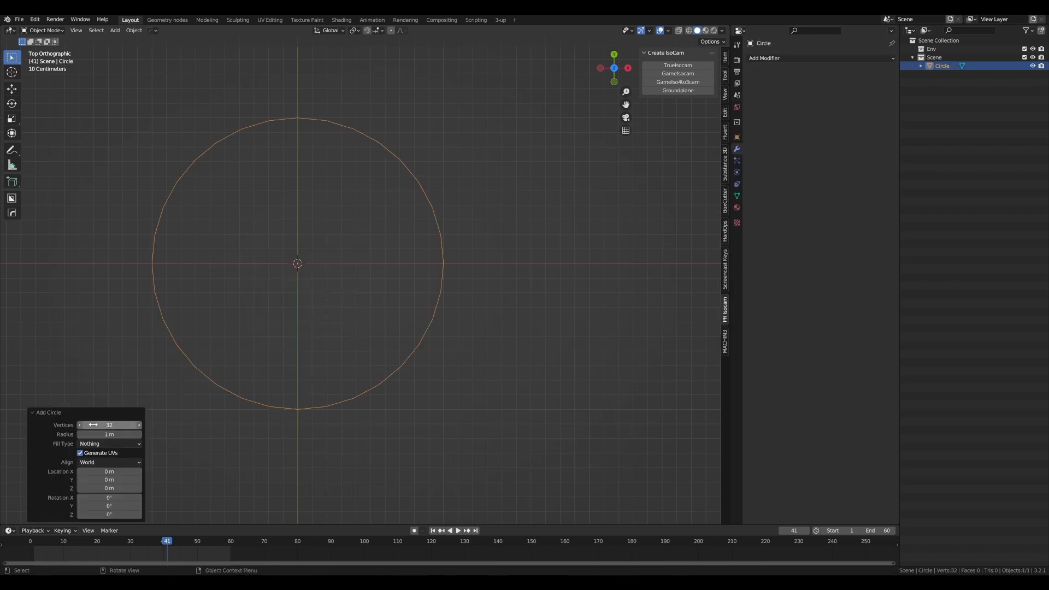
pyautogui.moveTo(118, 426); pyautogui.dragTo(118, 426)
pyautogui.write('16')
pyautogui.press('Return')
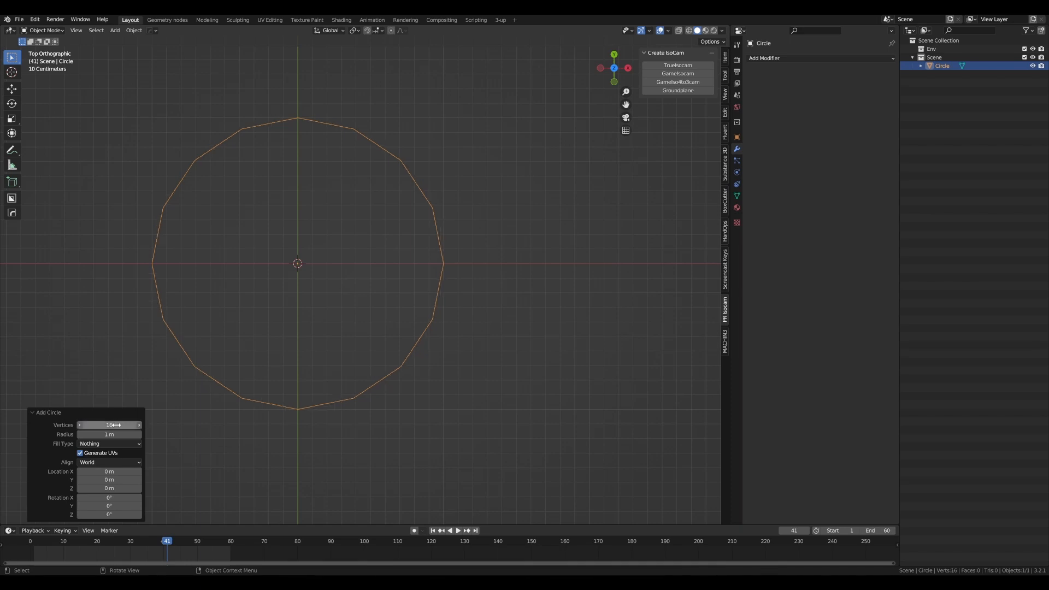
# - Scale the circle down to about 0.3 and fill it with a face in Edit Mode
pyautogui.press('s')
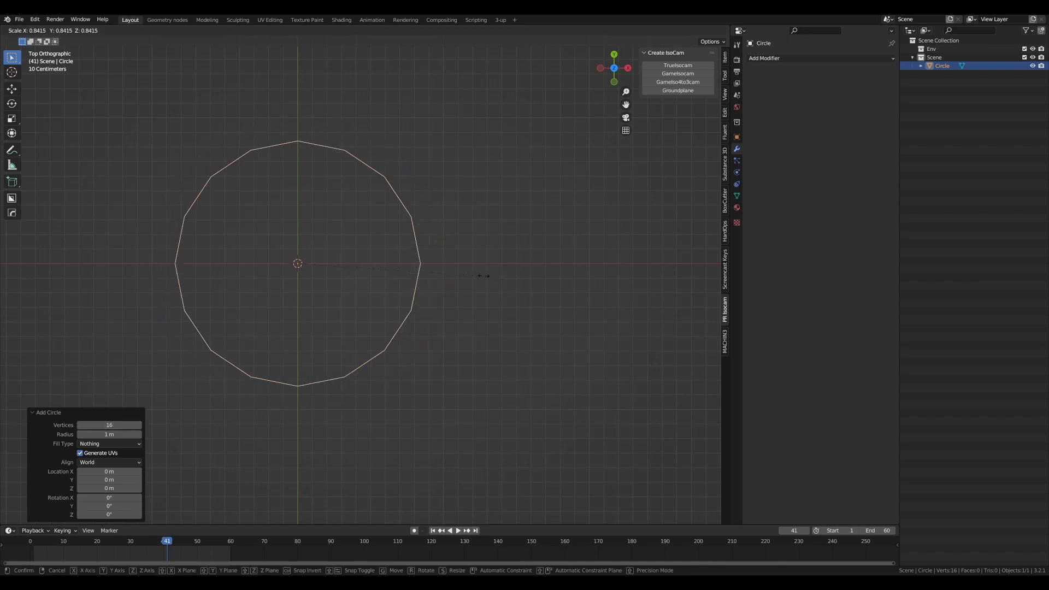
pyautogui.click(359, 264)
pyautogui.press('Tab')
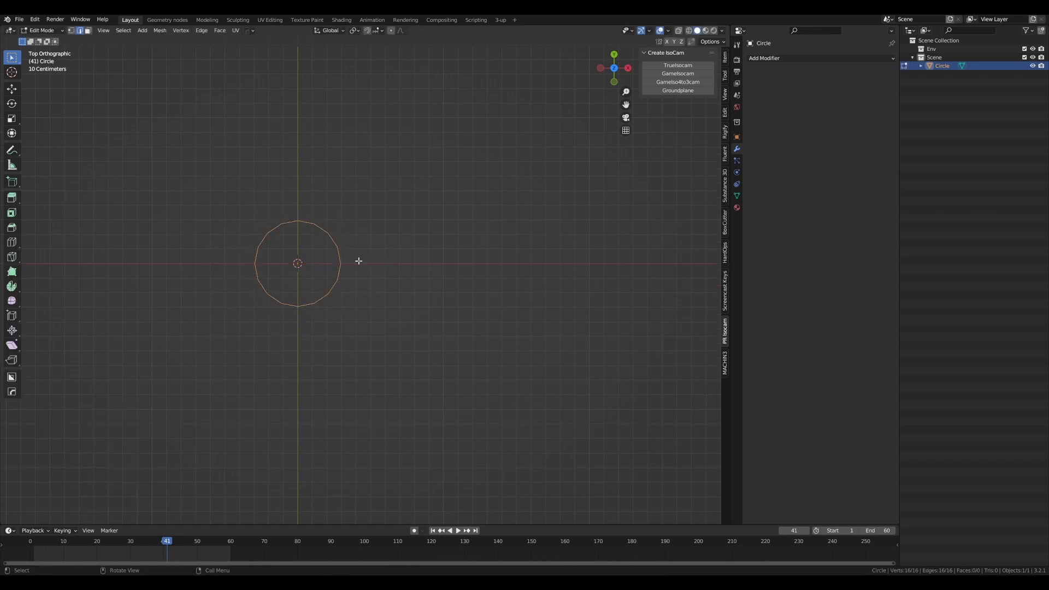
pyautogui.press('f')
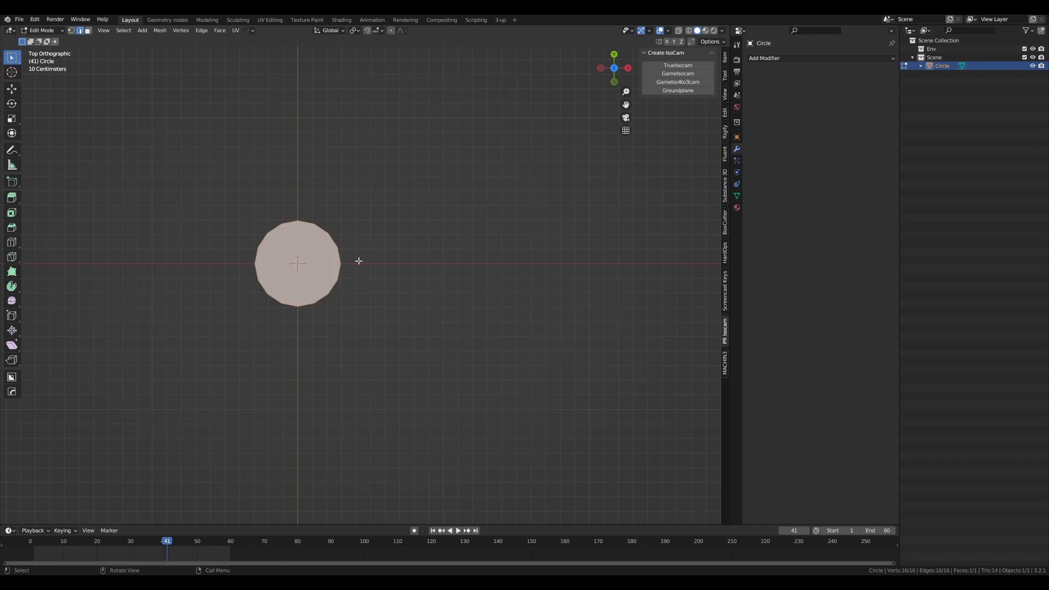
# - Scale the filled circle to about 0.839 and move it about 1 m along the positive X axis
pyautogui.press('s')
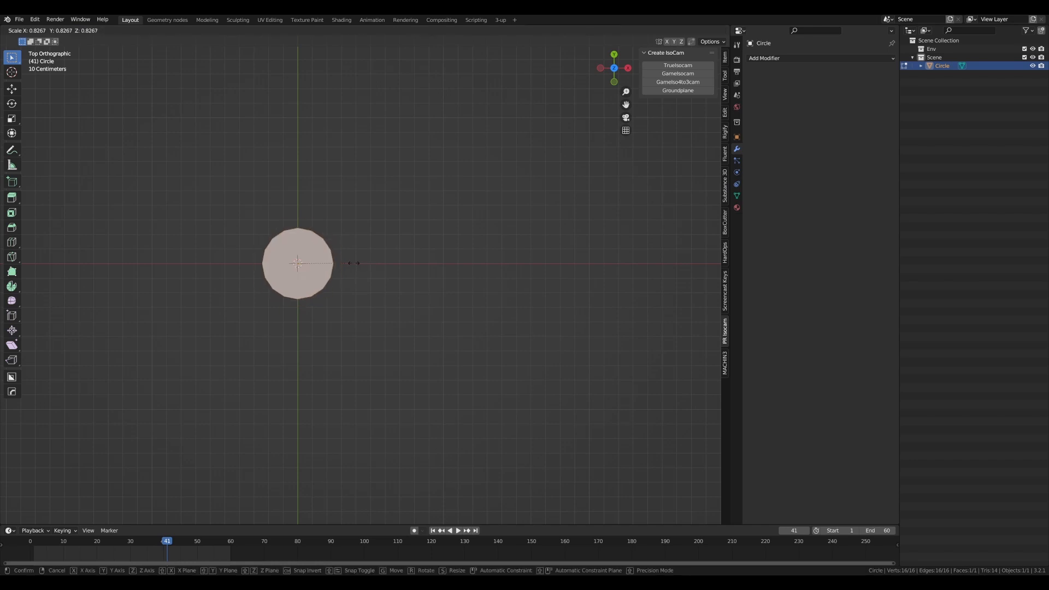
pyautogui.click(354, 263)
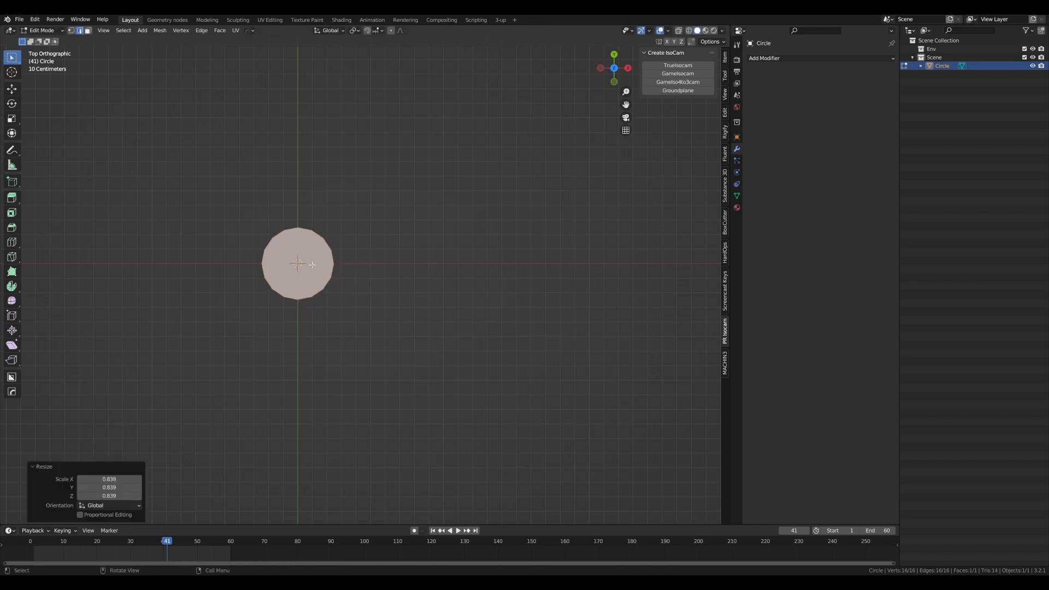
pyautogui.keyDown('shift'); pyautogui.moveTo(312, 264); pyautogui.dragTo(299, 260, button='middle'); pyautogui.keyUp('shift')
pyautogui.press('g')
pyautogui.press('x')
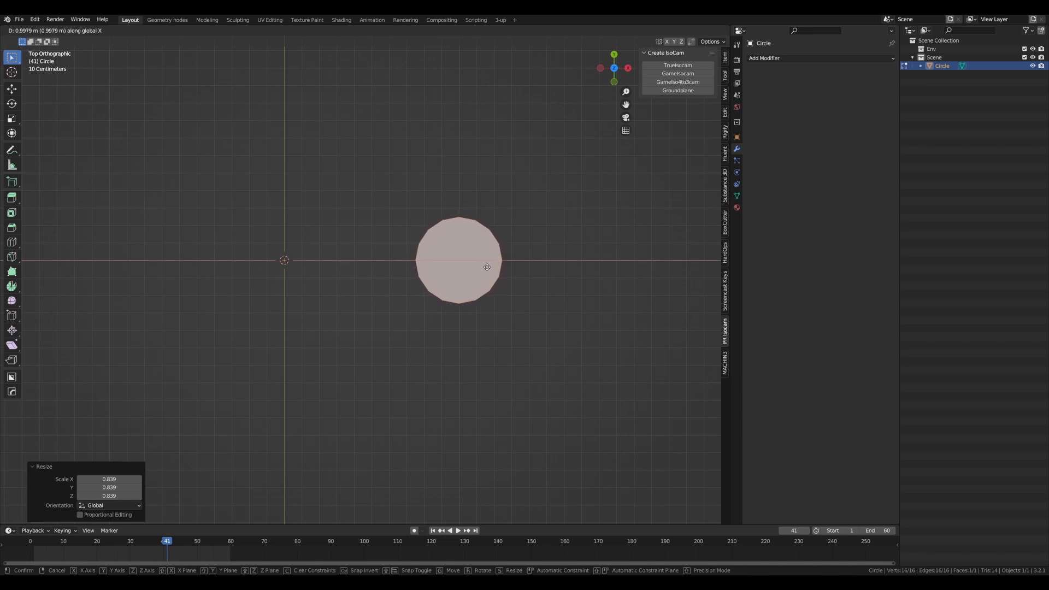
pyautogui.click(486, 267)
# - Sketch annotation strokes around the origin beside the disc and erase them
pyautogui.moveTo(487, 267); pyautogui.dragTo(286, 286, button='middle')
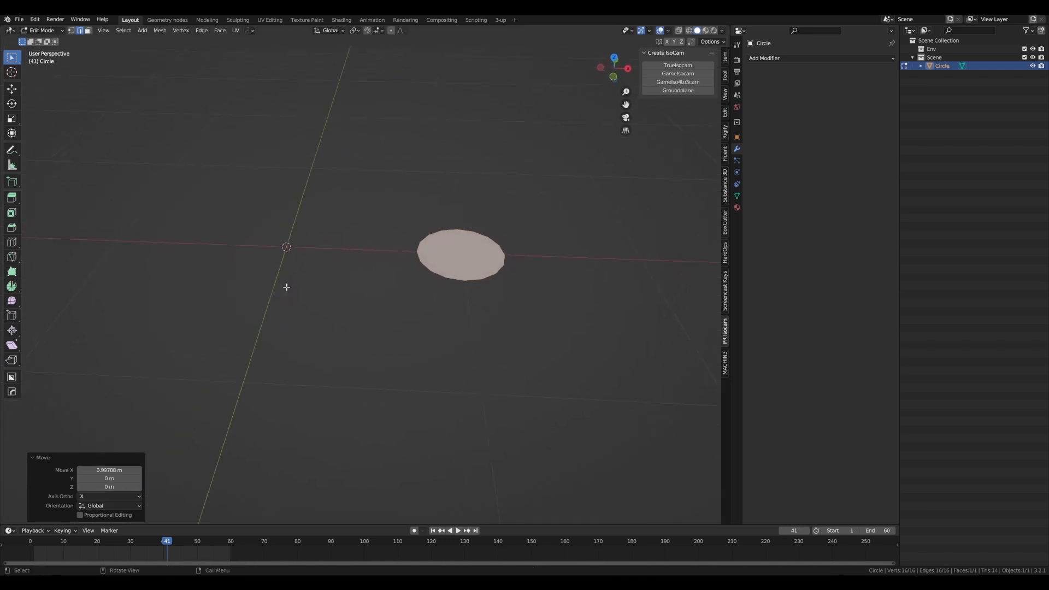
pyautogui.moveTo(440, 296); pyautogui.dragTo(428, 326)
pyautogui.moveTo(268, 289)
pyautogui.mouseDown(button='middle')
pyautogui.moveTo(326, 269)
pyautogui.moveTo(297, 250)
pyautogui.mouseUp(button='middle')
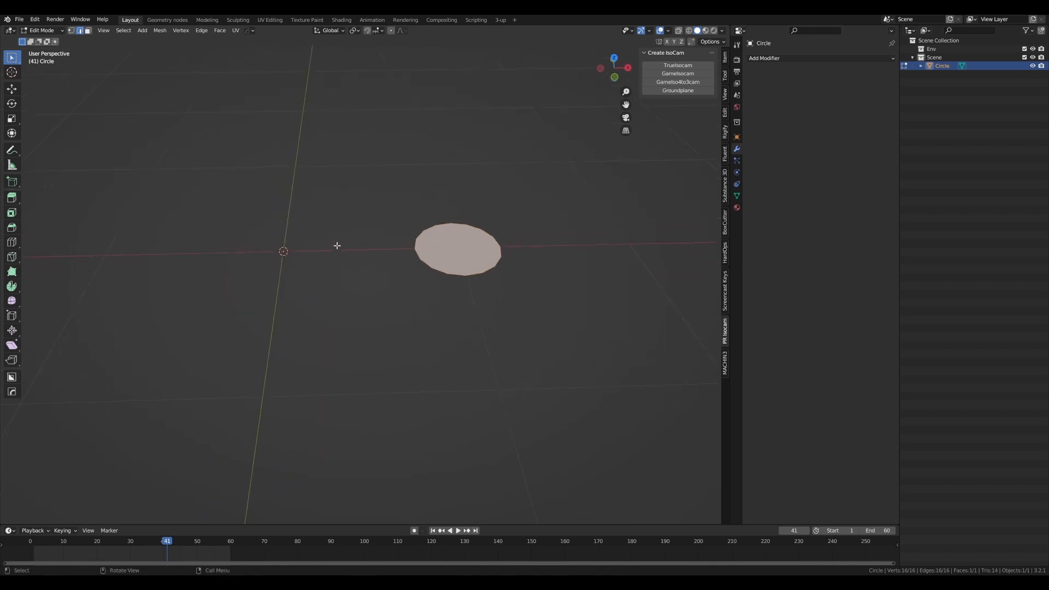
pyautogui.moveTo(337, 246); pyautogui.dragTo(348, 224, button='middle')
pyautogui.moveTo(168, 181); pyautogui.dragTo(339, 159)
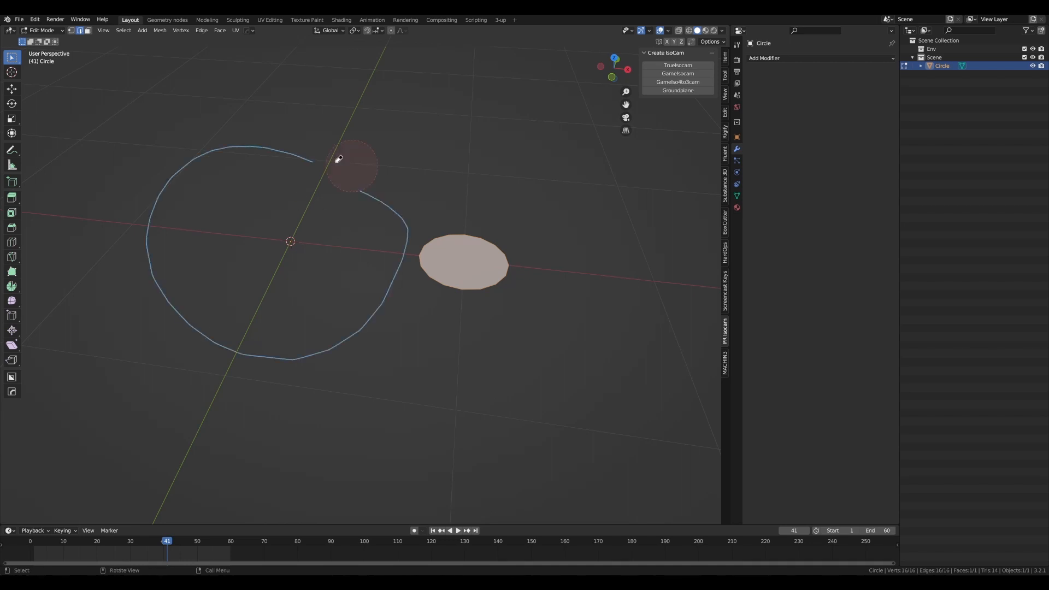
pyautogui.moveTo(362, 214)
pyautogui.mouseDown(button='middle')
pyautogui.moveTo(417, 228)
pyautogui.moveTo(359, 225)
pyautogui.mouseUp(button='middle')
# - Extrude the disc's two edges nearest the origin about 0.72 m along X toward the origin
pyautogui.press('KP_7')
pyautogui.scroll(1, 360, 224)
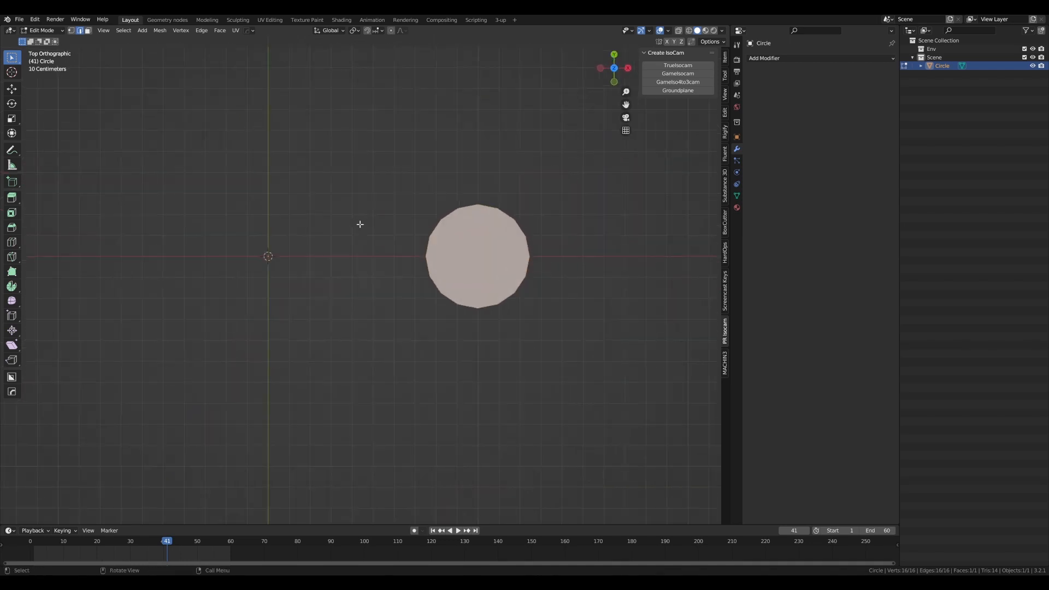
pyautogui.scroll(1, 377, 229)
pyautogui.scroll(1, 426, 254)
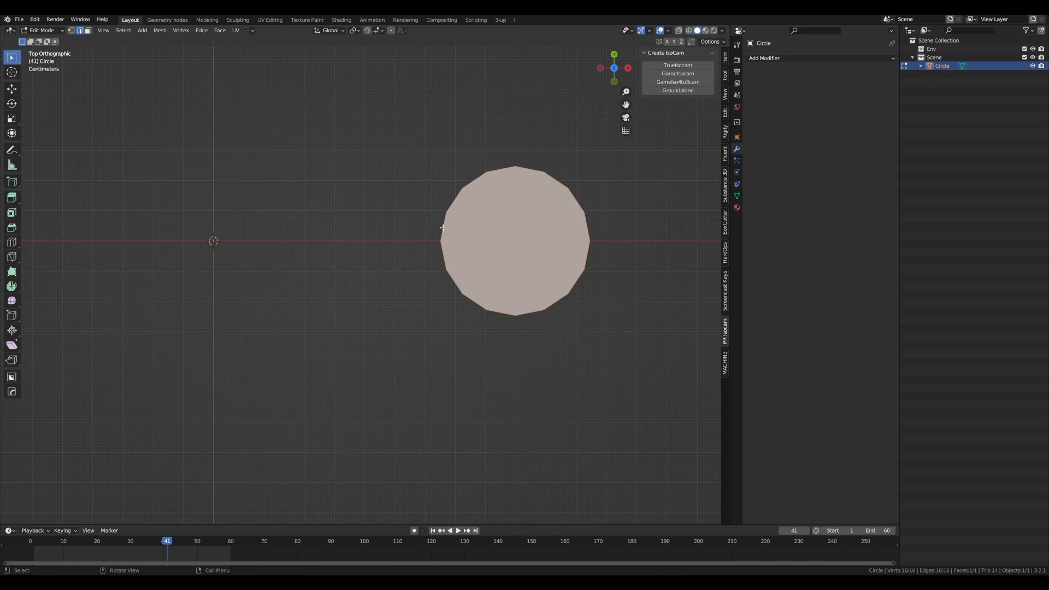
pyautogui.click(444, 255)
pyautogui.scroll(2, 444, 256)
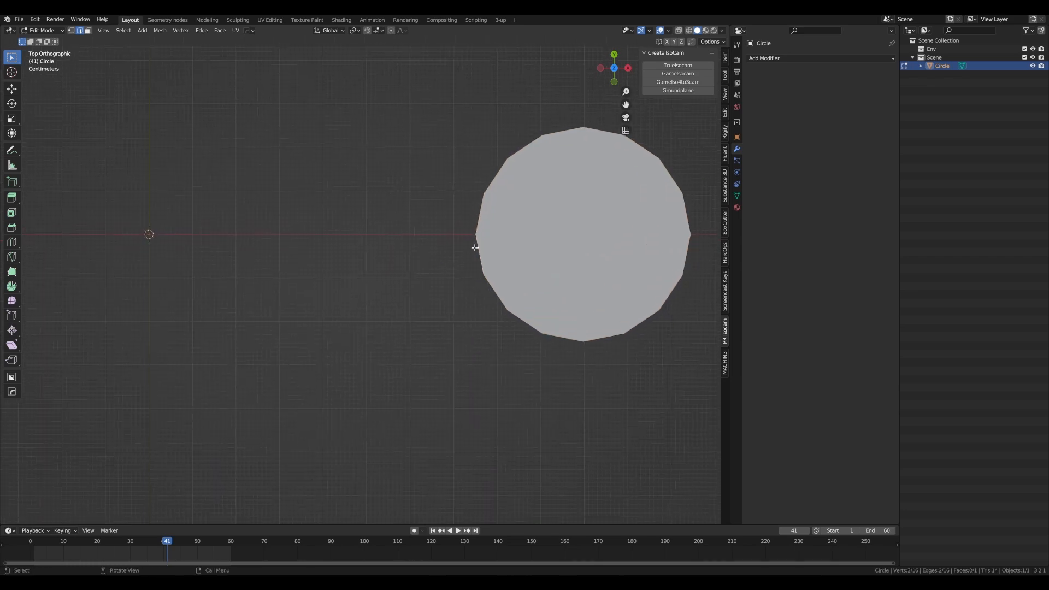
pyautogui.press('e')
pyautogui.press('x')
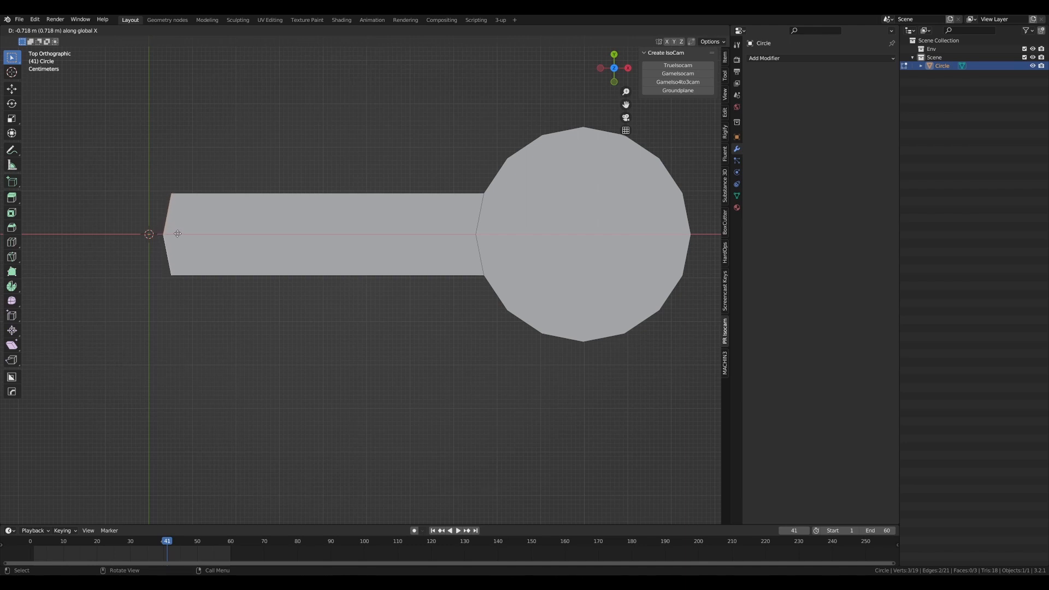
pyautogui.click(178, 234)
# - Flatten the extruded end edges near the origin into a straight line by scaling them to 0 along X
pyautogui.scroll(1, 183, 234)
pyautogui.keyDown('shift'); pyautogui.moveTo(188, 237); pyautogui.dragTo(263, 236, button='middle'); pyautogui.keyUp('shift')
pyautogui.scroll(-2, 263, 224)
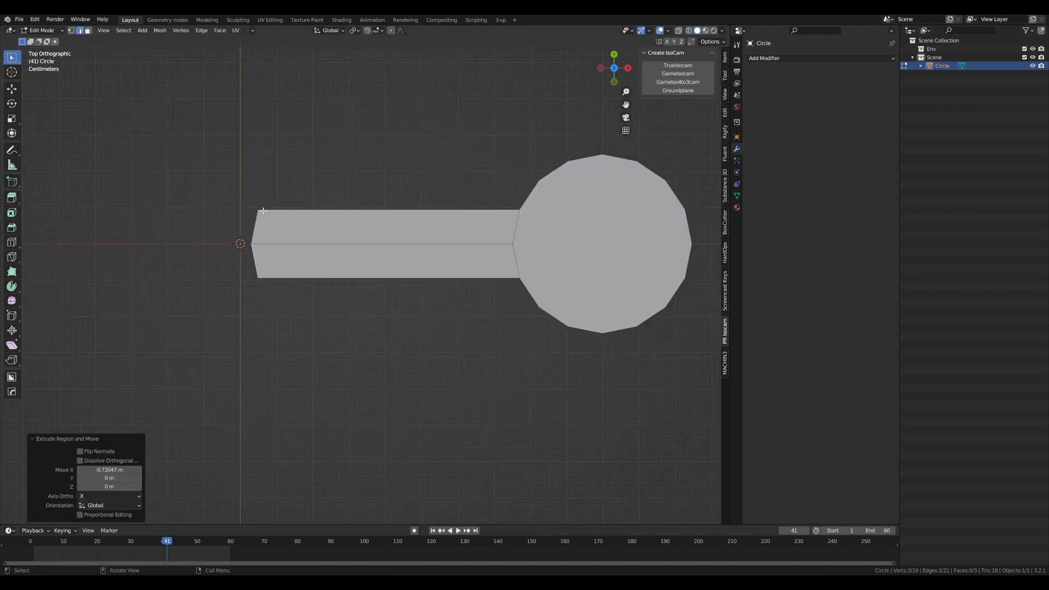
pyautogui.moveTo(269, 287); pyautogui.dragTo(269, 290)
pyautogui.moveTo(266, 302); pyautogui.dragTo(262, 249, button='right')
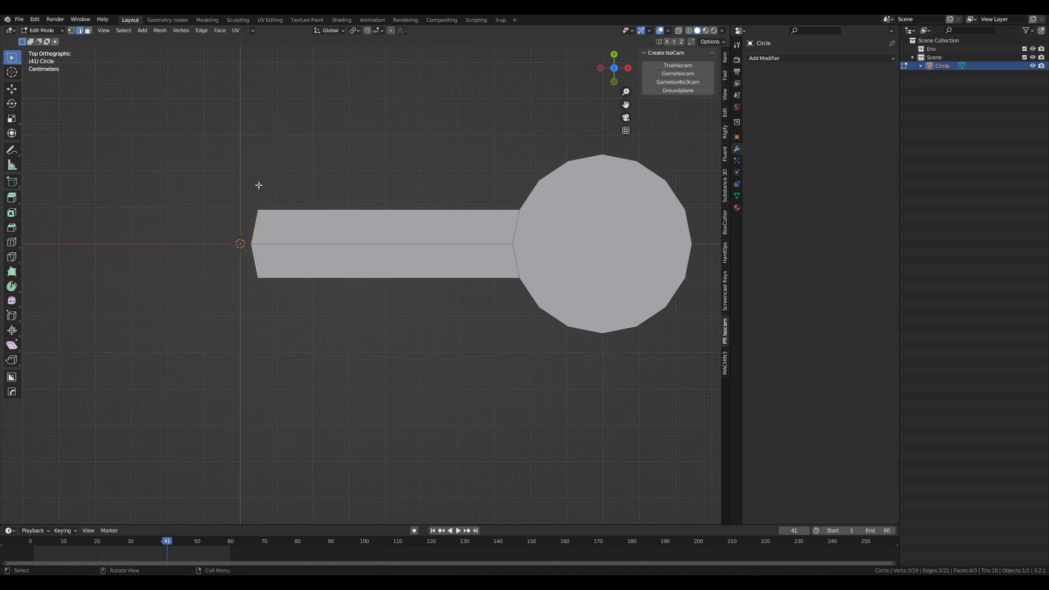
pyautogui.scroll(2, 259, 185)
pyautogui.write('sx')
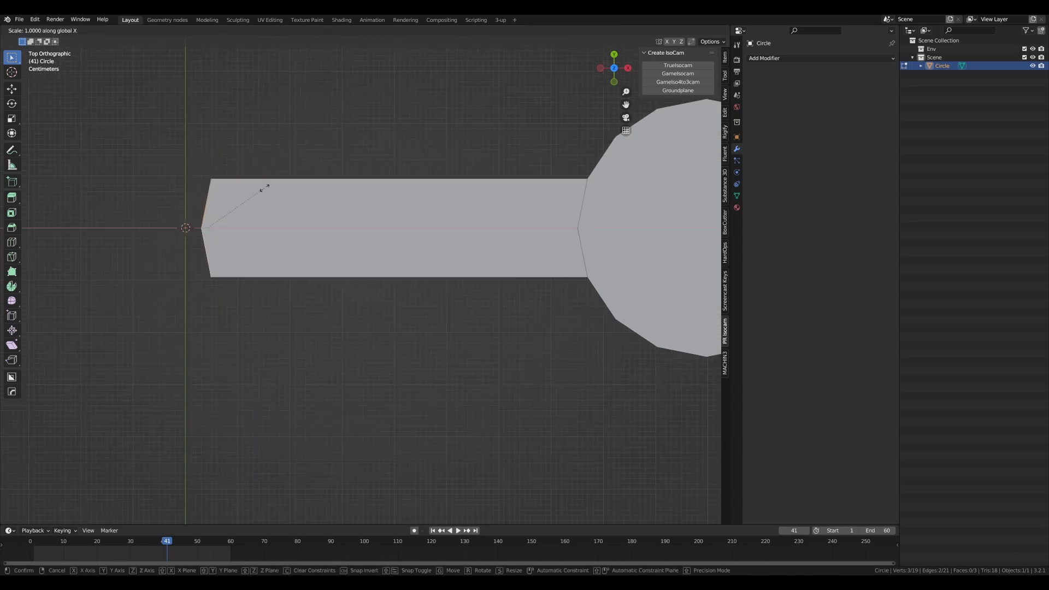
pyautogui.write('0')
pyautogui.press('Return')
pyautogui.scroll(-2, 264, 188)
pyautogui.keyDown('shift'); pyautogui.moveTo(276, 197); pyautogui.dragTo(317, 199, button='middle'); pyautogui.keyUp('shift')
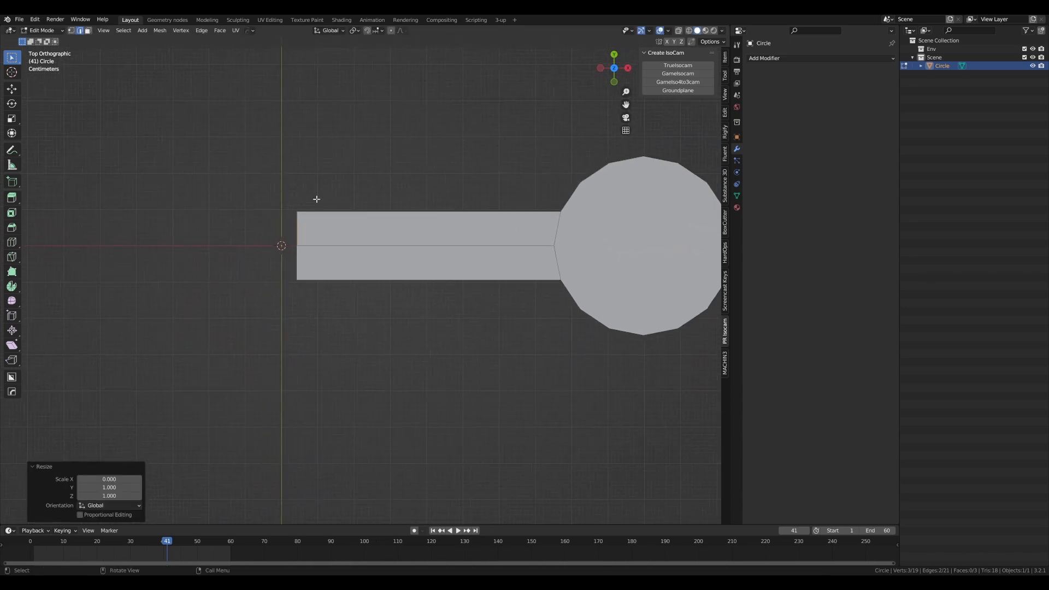
# - Extrude all faces of the flat disc and headband strip about 0.049 m upward to give them thickness
pyautogui.scroll(2, 316, 204)
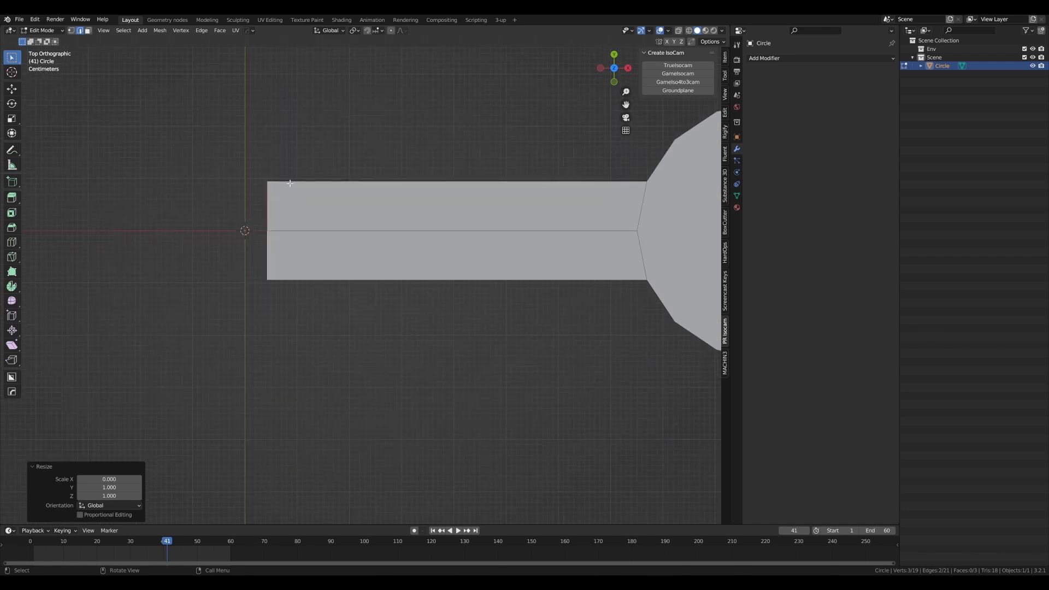
pyautogui.moveTo(280, 255); pyautogui.dragTo(284, 284)
pyautogui.scroll(-2, 365, 220)
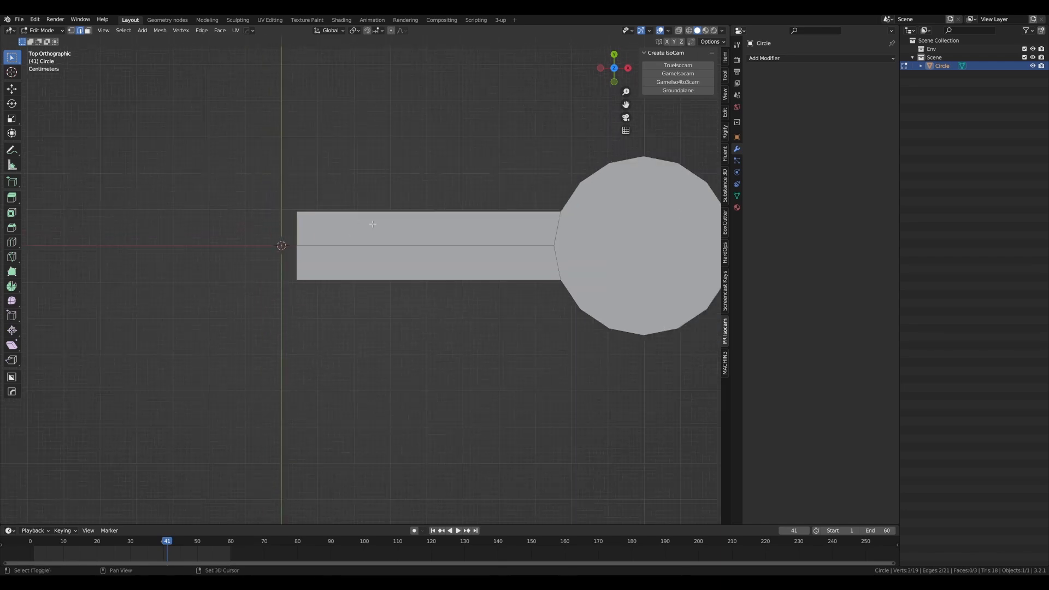
pyautogui.keyDown('shift'); pyautogui.moveTo(487, 214); pyautogui.dragTo(476, 234, button='middle'); pyautogui.keyUp('shift')
pyautogui.press('a')
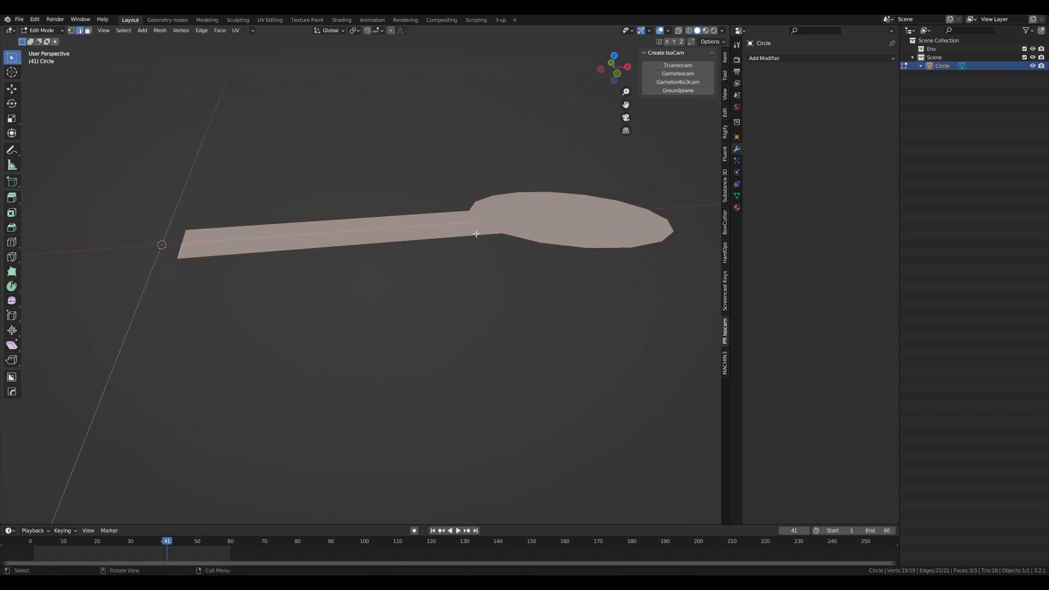
pyautogui.press('e')
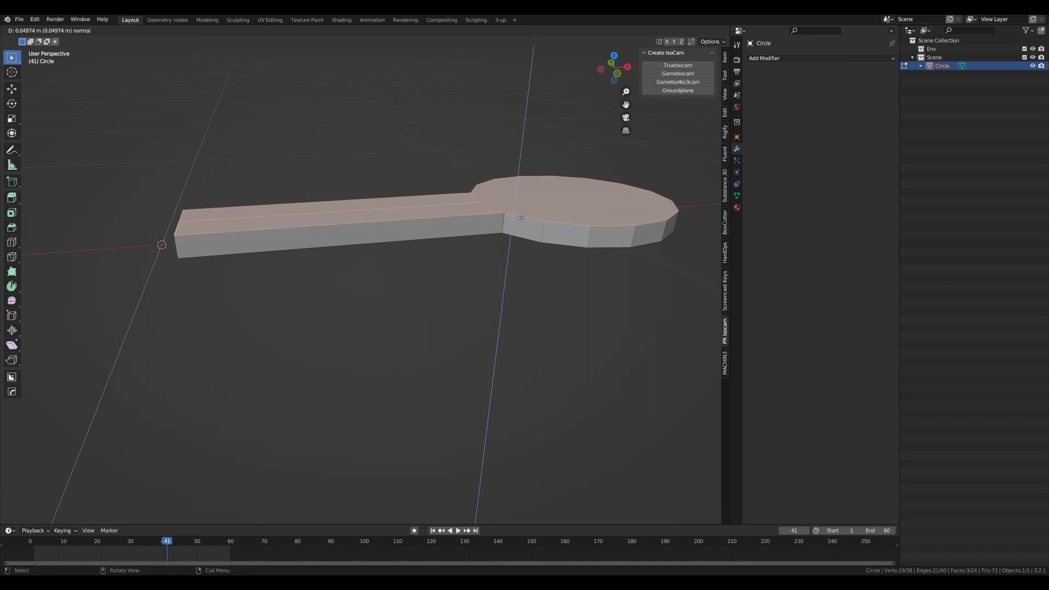
pyautogui.click(521, 218)
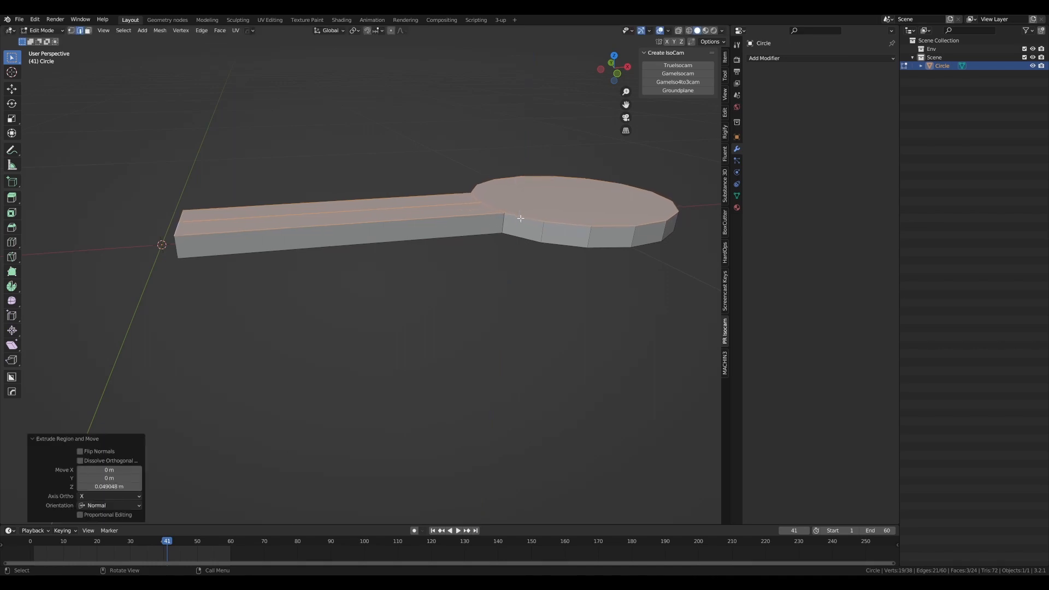
# - Delete the two end faces of the headband strip nearest the origin, leaving that end open
pyautogui.scroll(-3, 519, 219)
pyautogui.moveTo(518, 219); pyautogui.dragTo(412, 219, button='middle')
pyautogui.press('Left')
pyautogui.scroll(3, 384, 213)
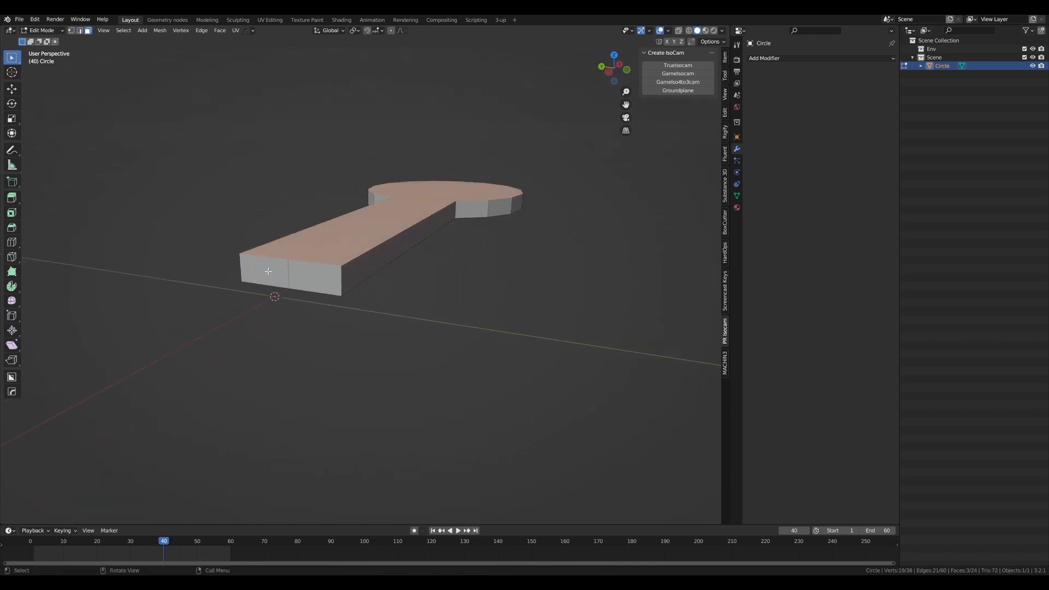
pyautogui.click(277, 278)
pyautogui.keyDown('shift'); pyautogui.click(308, 276); pyautogui.keyUp('shift')
pyautogui.moveTo(308, 276); pyautogui.dragTo(293, 268, button='middle')
pyautogui.press('x')
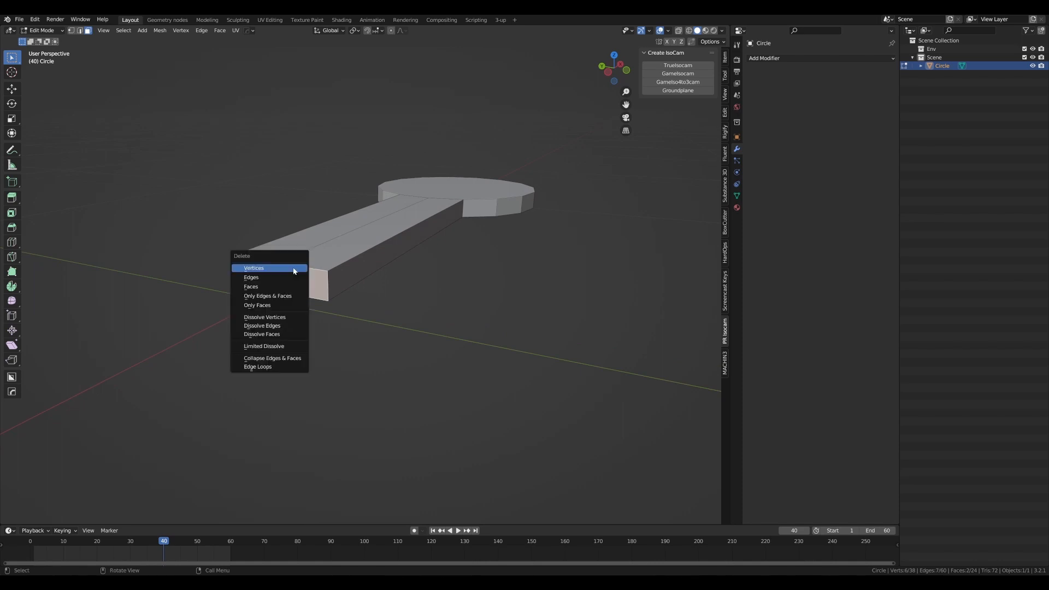
pyautogui.click(276, 290)
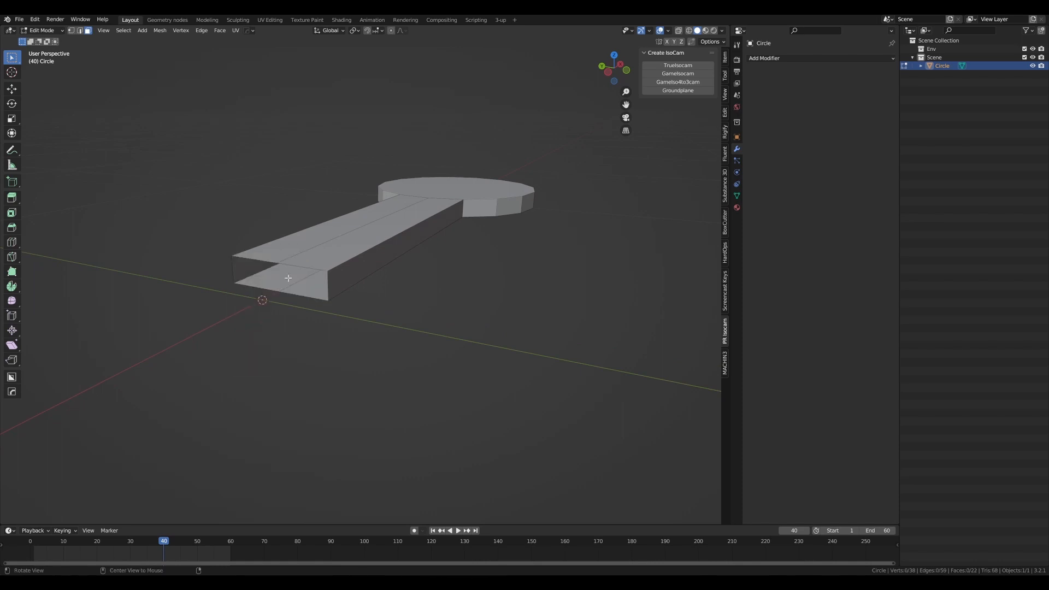
pyautogui.moveTo(288, 279); pyautogui.dragTo(259, 276, button='middle')
# - Add a Mirror modifier across the X axis to the headphone half in Object Mode and enable Clipping
pyautogui.scroll(-2, 260, 276)
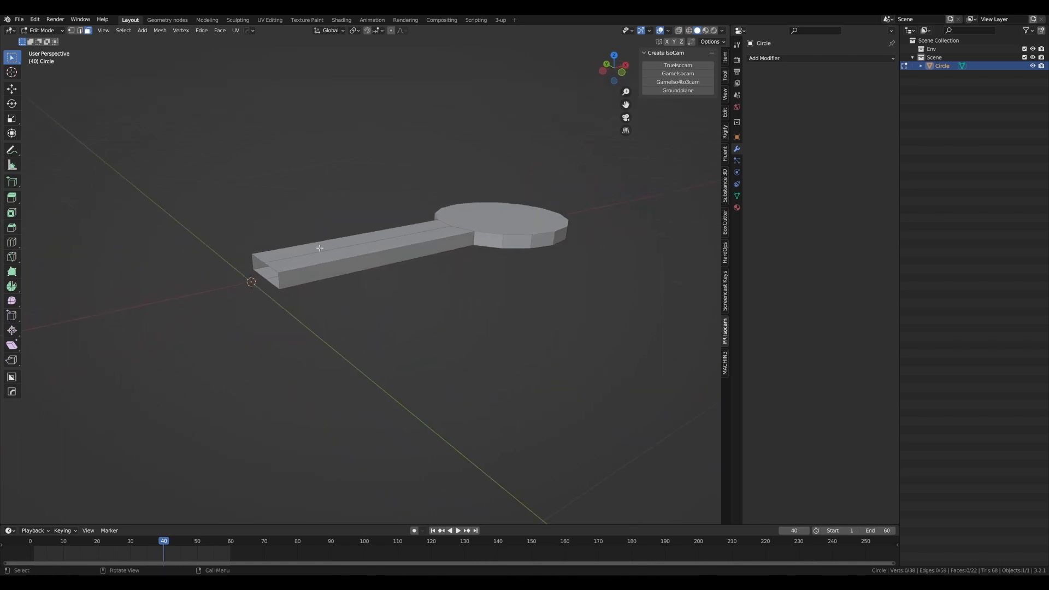
pyautogui.press('Tab')
pyautogui.moveTo(327, 241); pyautogui.dragTo(348, 245, button='middle')
pyautogui.scroll(-2, 347, 243)
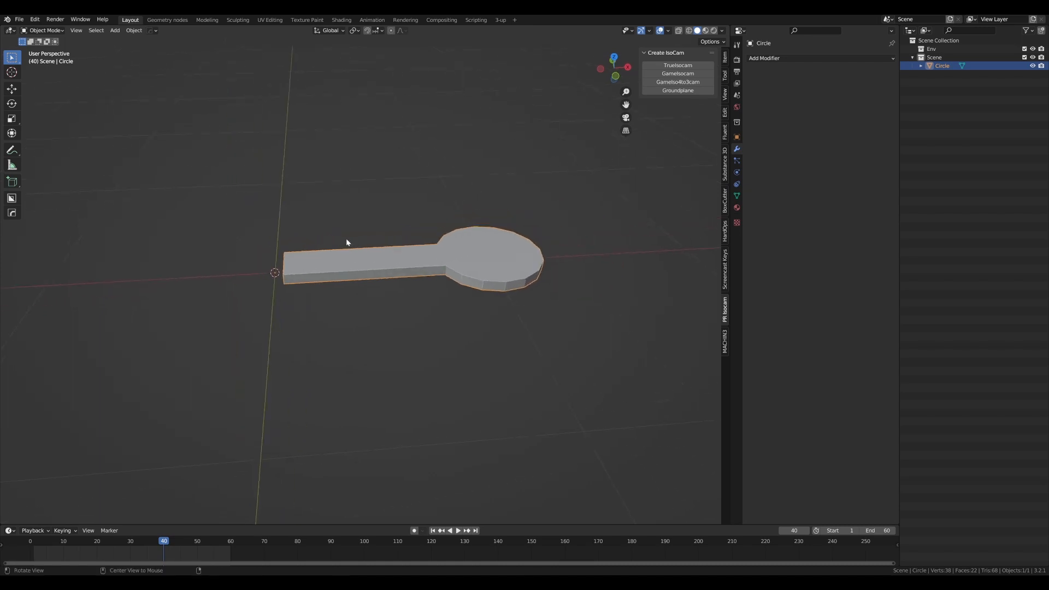
pyautogui.click(764, 58)
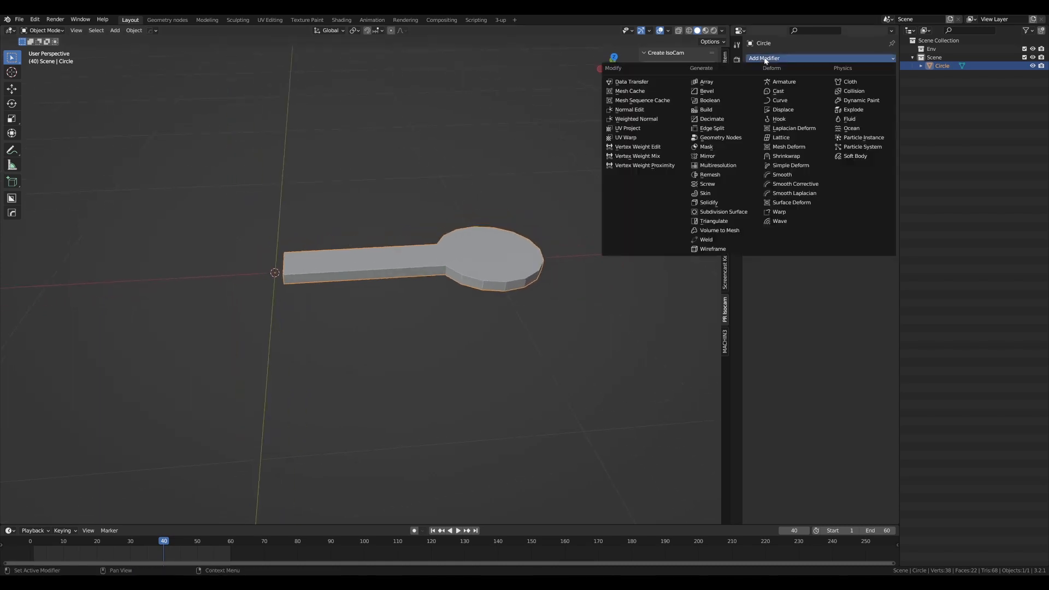
pyautogui.click(699, 155)
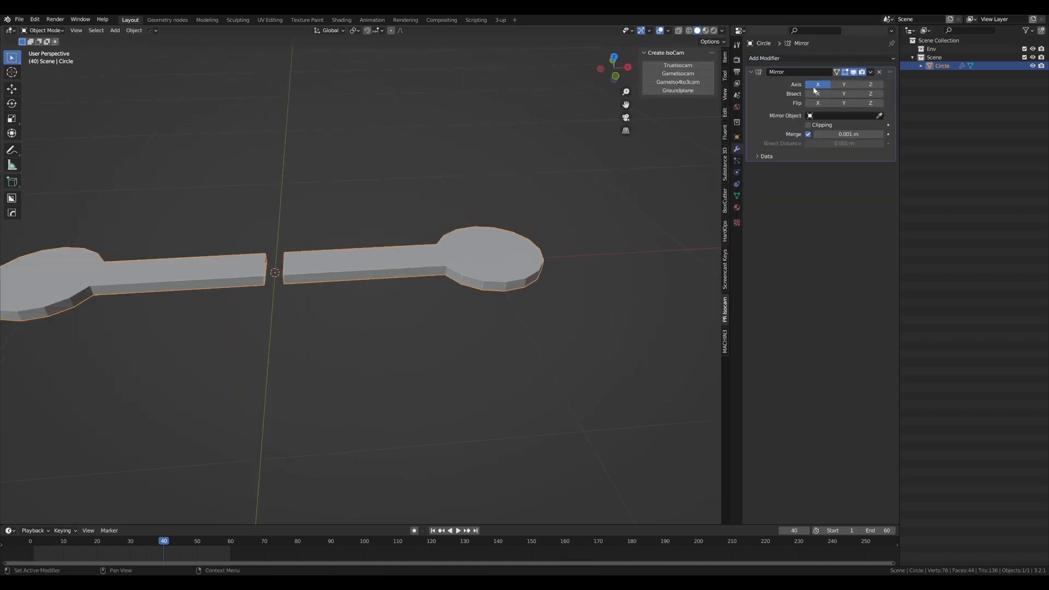
pyautogui.scroll(-1, 358, 241)
pyautogui.keyDown('shift'); pyautogui.moveTo(358, 242); pyautogui.dragTo(392, 238, button='middle'); pyautogui.keyUp('shift')
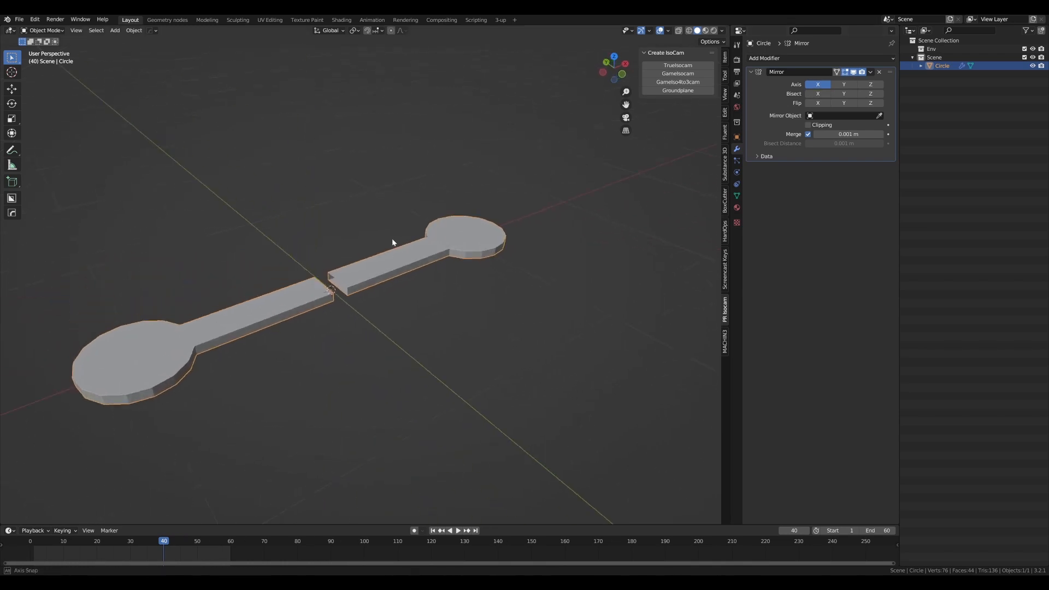
pyautogui.scroll(2, 392, 238)
pyautogui.scroll(-1, 367, 252)
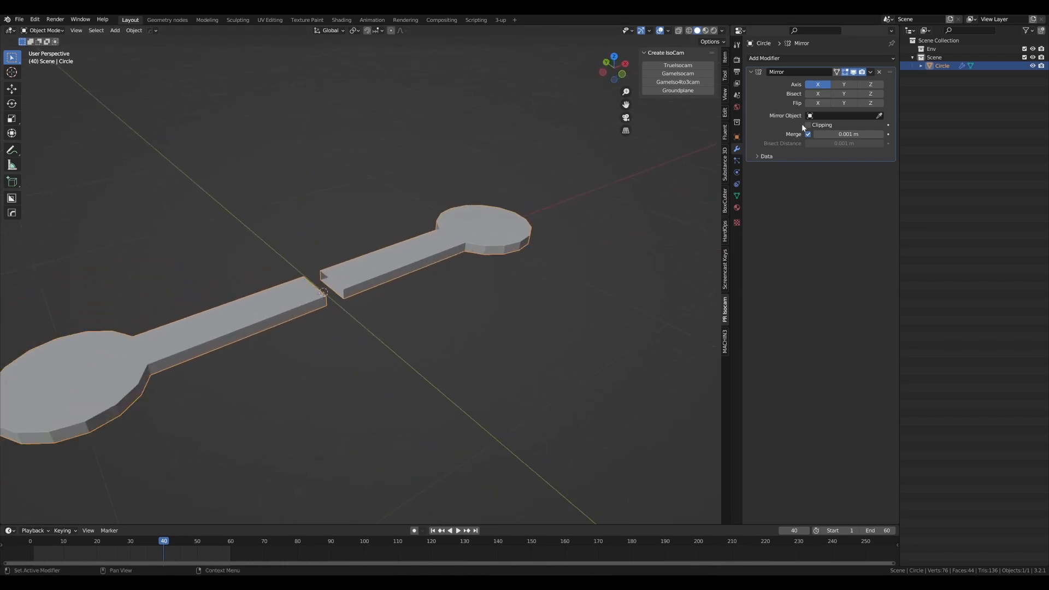
pyautogui.scroll(2, 330, 284)
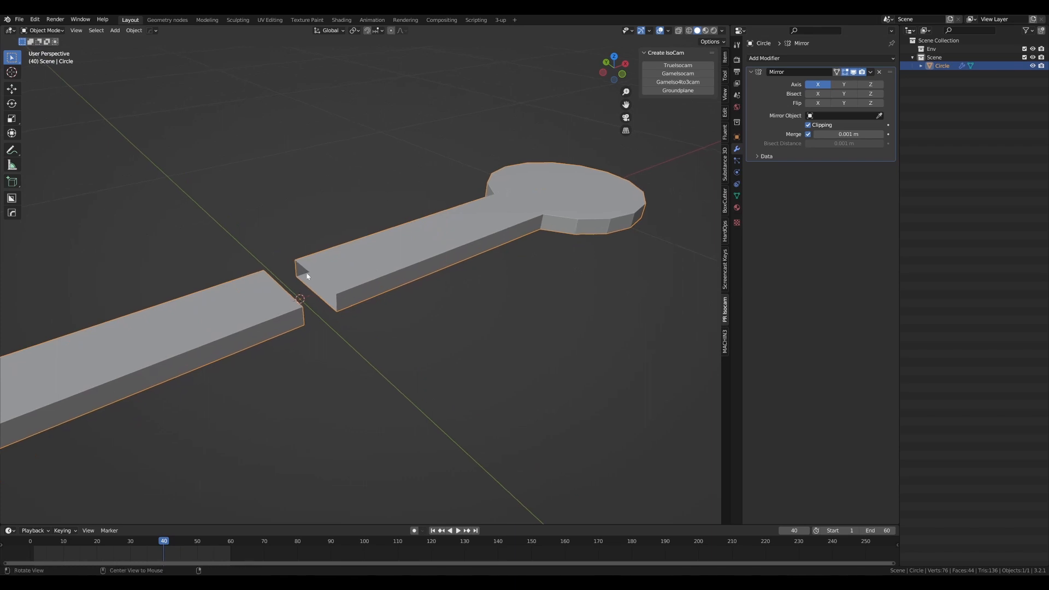
# - Move the strip's open end edges about -0.059 m along X to join the mirrored half at the centre, and return to Object Mode
pyautogui.scroll(2, 309, 271)
pyautogui.press('Tab')
pyautogui.scroll(-1, 309, 265)
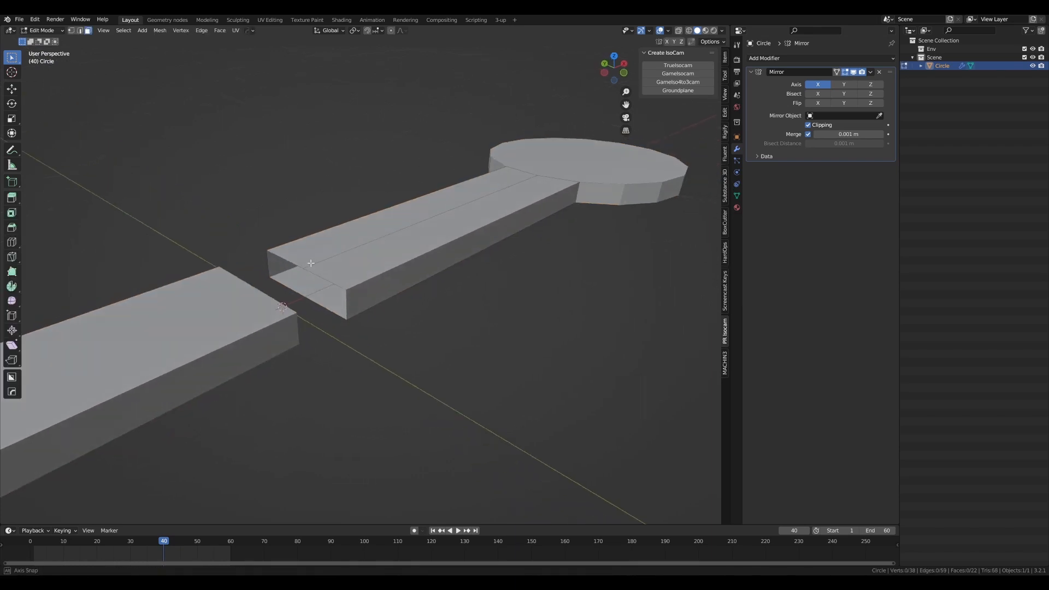
pyautogui.moveTo(316, 274)
pyautogui.mouseDown(button='middle')
pyautogui.moveTo(314, 259)
pyautogui.moveTo(331, 268)
pyautogui.moveTo(304, 273)
pyautogui.mouseUp(button='middle')
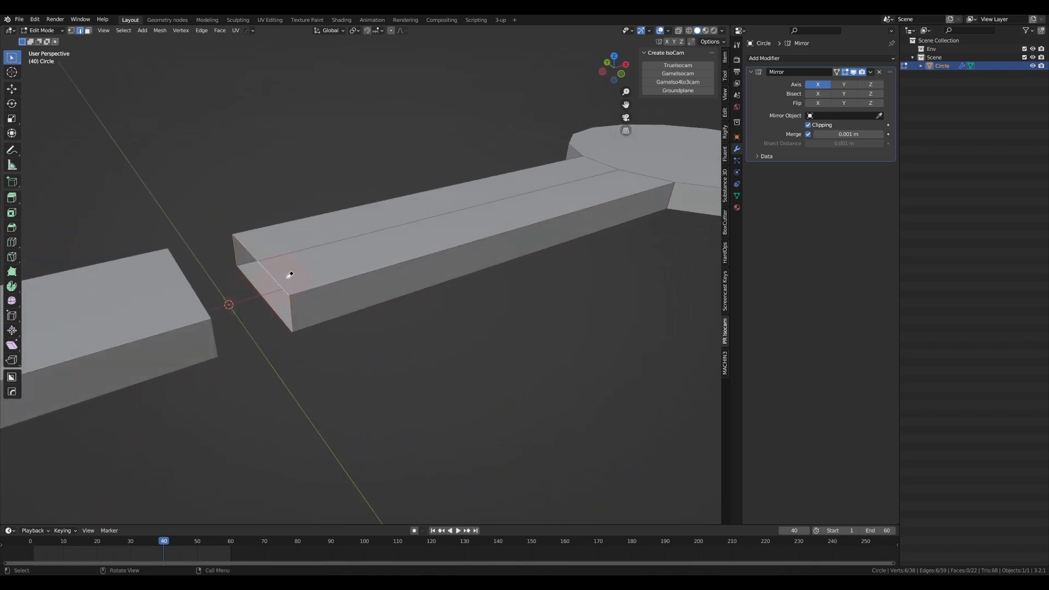
pyautogui.moveTo(290, 275); pyautogui.dragTo(226, 285, button='middle')
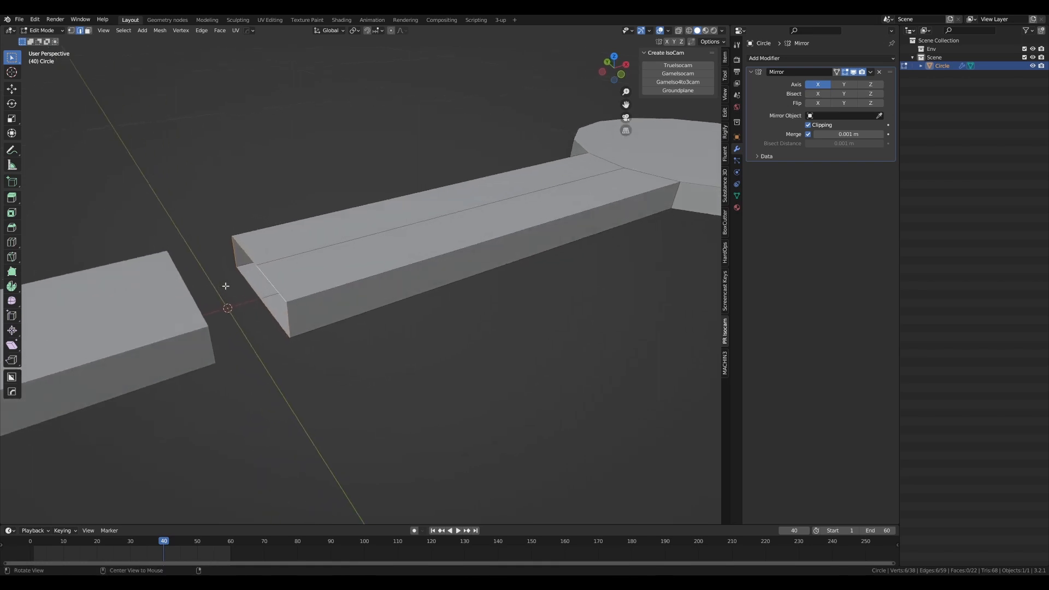
pyautogui.press('g')
pyautogui.press('x')
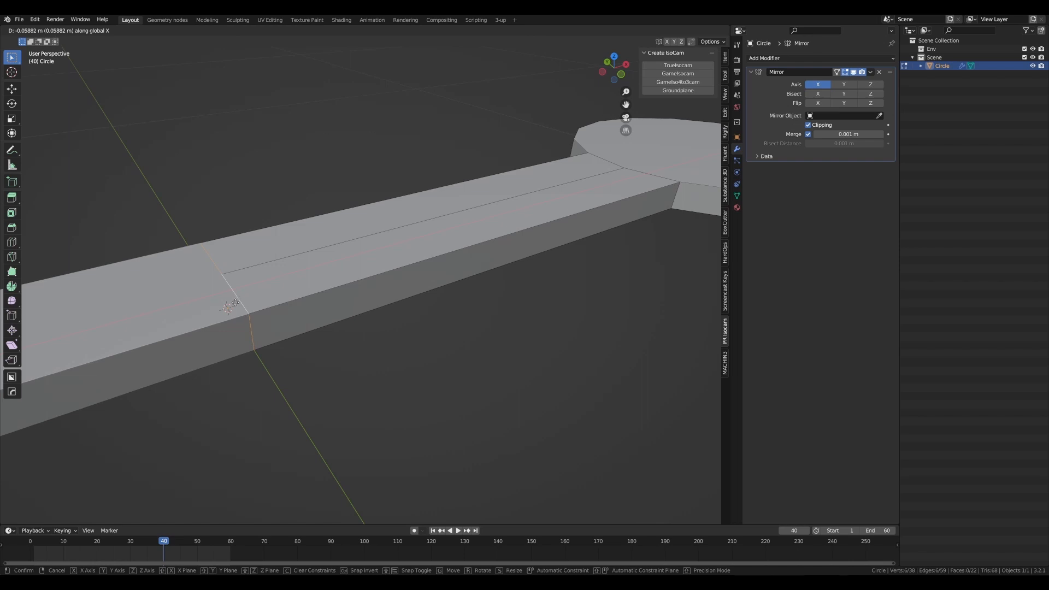
pyautogui.click(228, 307)
pyautogui.scroll(-3, 219, 309)
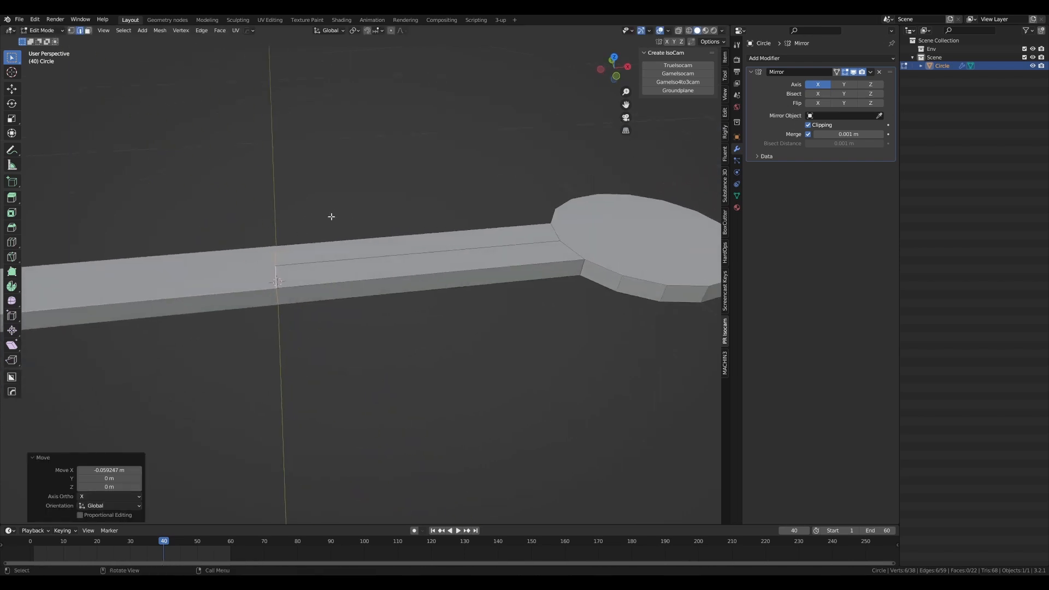
pyautogui.moveTo(341, 214)
pyautogui.mouseDown(button='middle')
pyautogui.moveTo(317, 210)
pyautogui.moveTo(381, 219)
pyautogui.moveTo(304, 219)
pyautogui.moveTo(343, 217)
pyautogui.mouseUp(button='middle')
pyautogui.press('Tab')
pyautogui.scroll(-3, 323, 209)
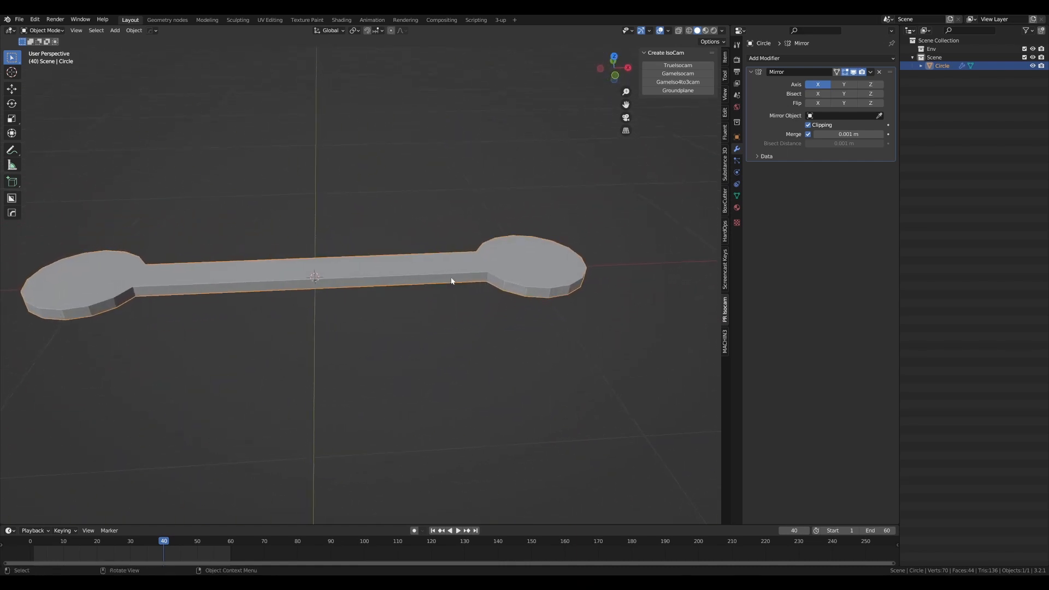
# - Inset the disc's top face twice, by about 0.146 m and about 0.152 m
pyautogui.scroll(4, 538, 262)
pyautogui.moveTo(539, 263); pyautogui.dragTo(409, 264, button='middle')
pyautogui.press('KP_7')
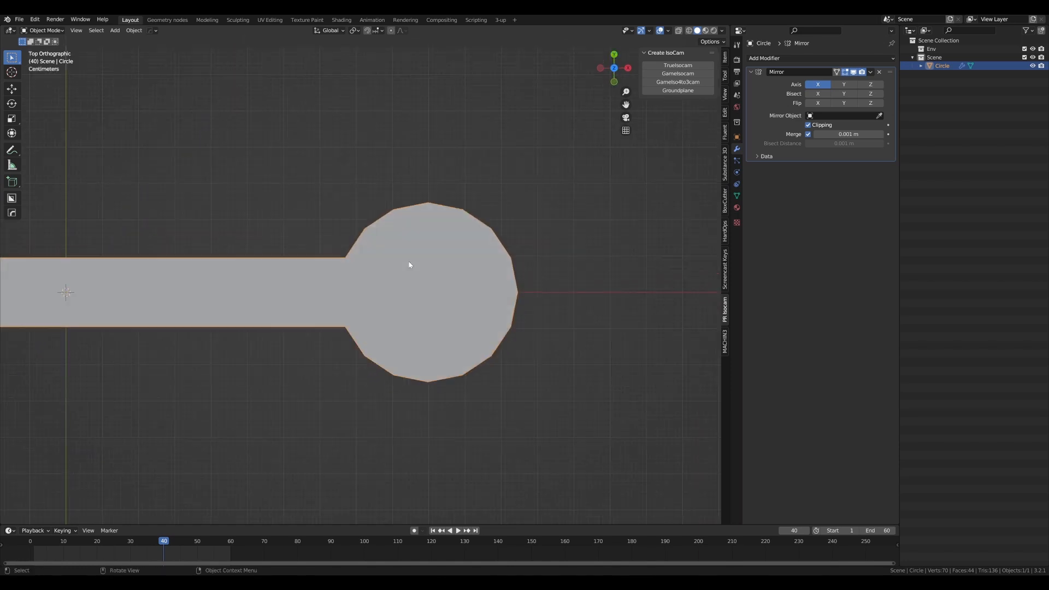
pyautogui.scroll(3, 411, 264)
pyautogui.press('Tab')
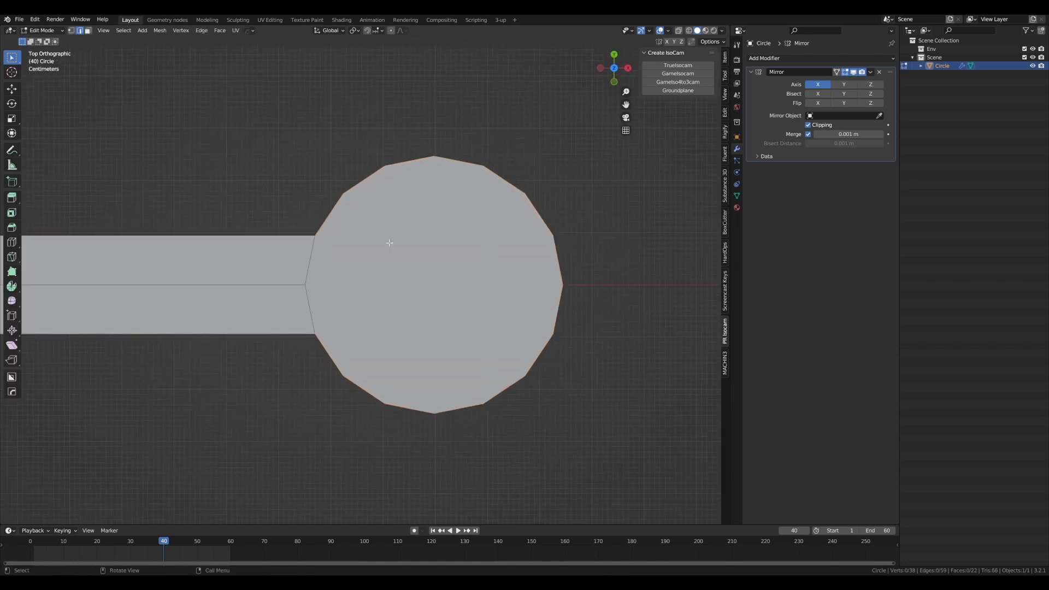
pyautogui.click(446, 263)
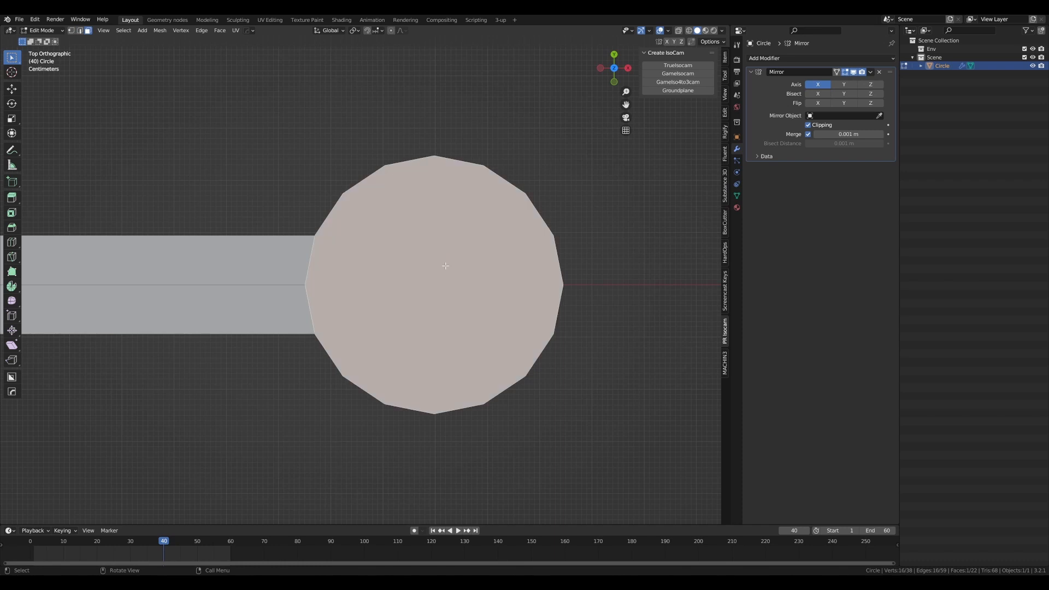
pyautogui.press('i')
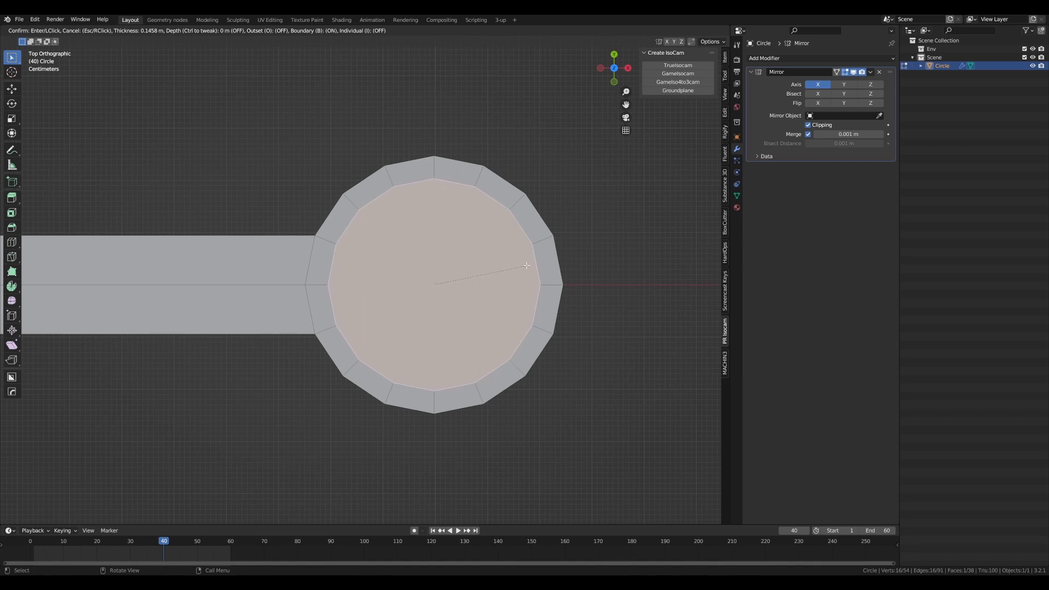
pyautogui.click(528, 265)
pyautogui.press('i')
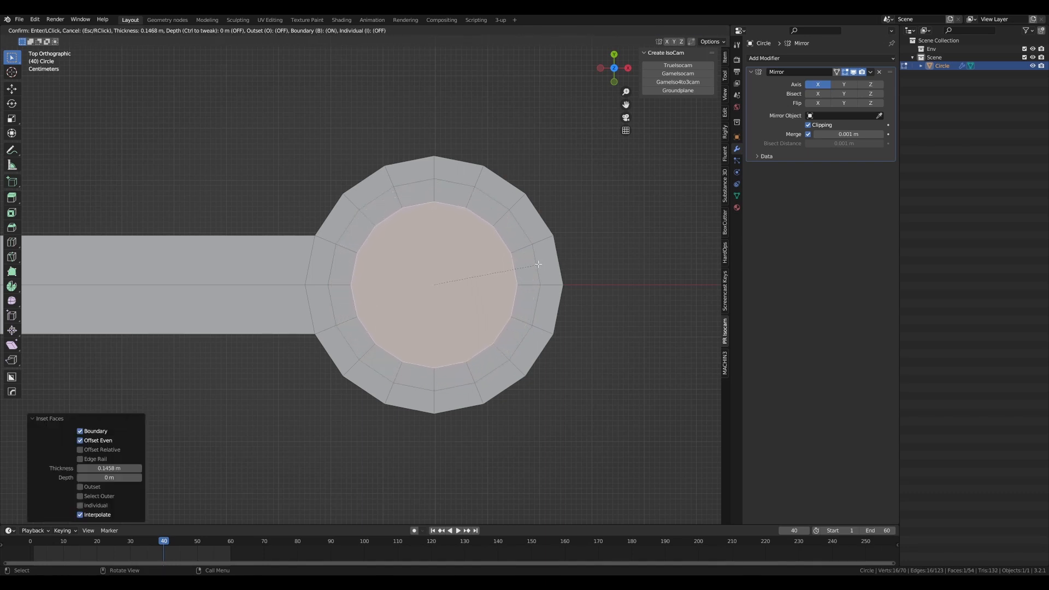
pyautogui.click(537, 264)
# - Lower the disc's inner face about 0.014 m along Z and inset it twice, by about 0.148 m and 0.079 m
pyautogui.moveTo(533, 305)
pyautogui.mouseDown(button='middle')
pyautogui.moveTo(542, 259)
pyautogui.moveTo(492, 265)
pyautogui.moveTo(513, 263)
pyautogui.mouseUp(button='middle')
pyautogui.press('g')
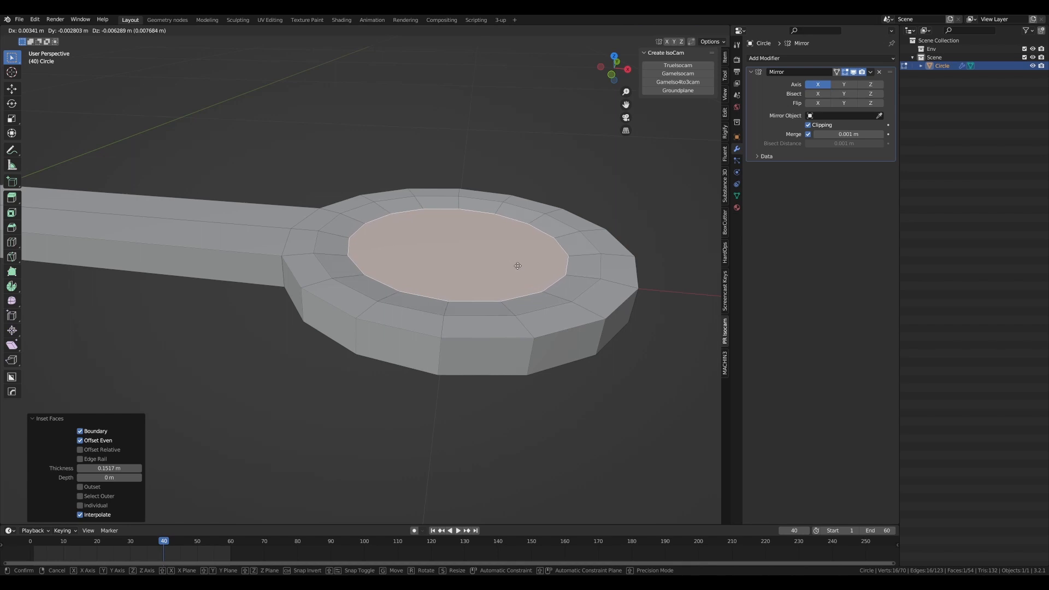
pyautogui.press('z')
pyautogui.click(516, 269)
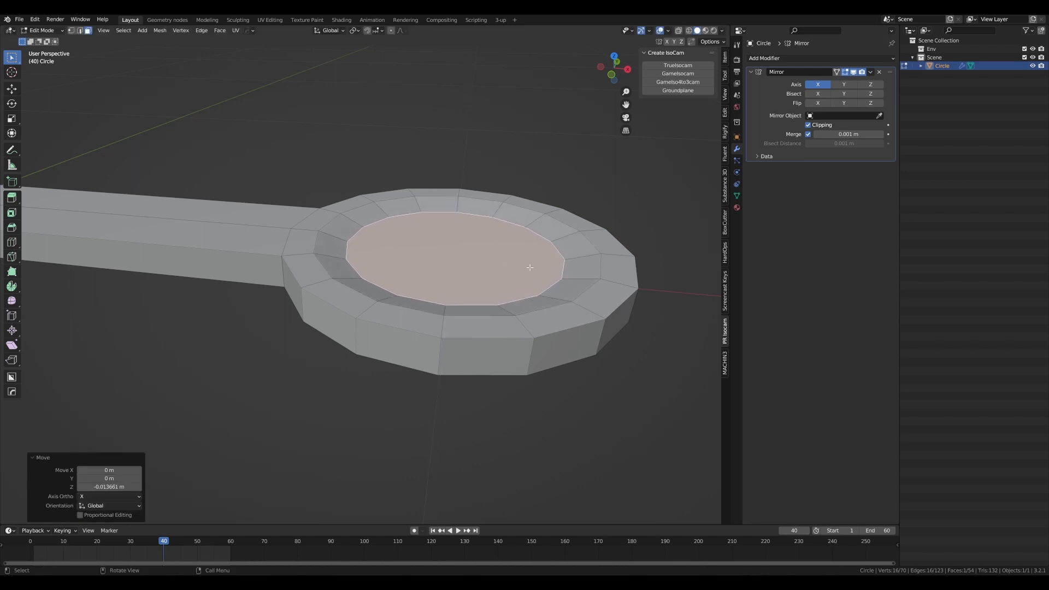
pyautogui.press('i')
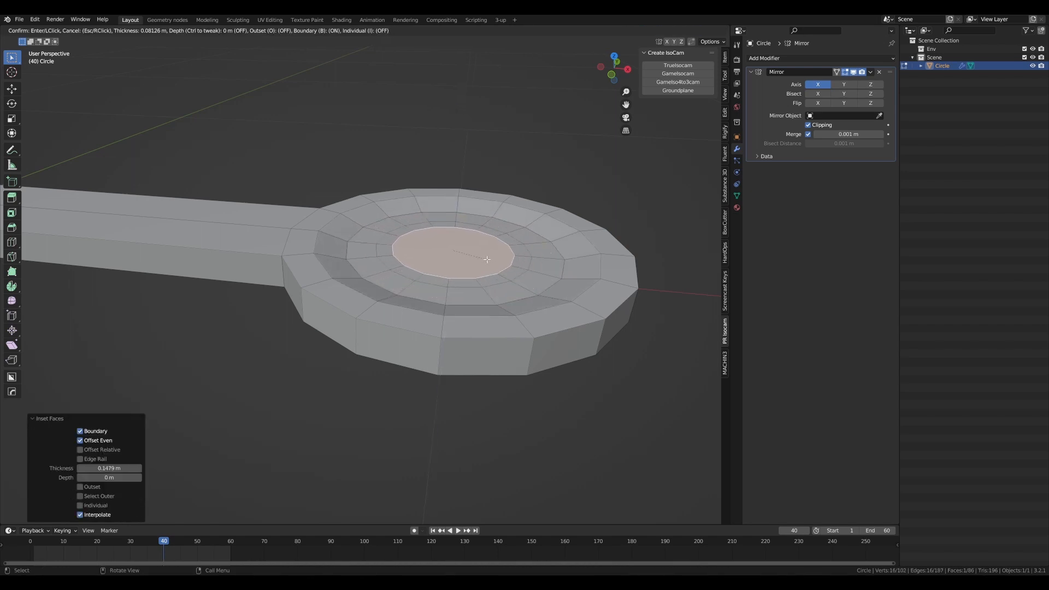
pyautogui.click(487, 260)
# - Duplicate the disc's bottom face and place the copy about 0.006 m below it along Z
pyautogui.scroll(-4, 484, 260)
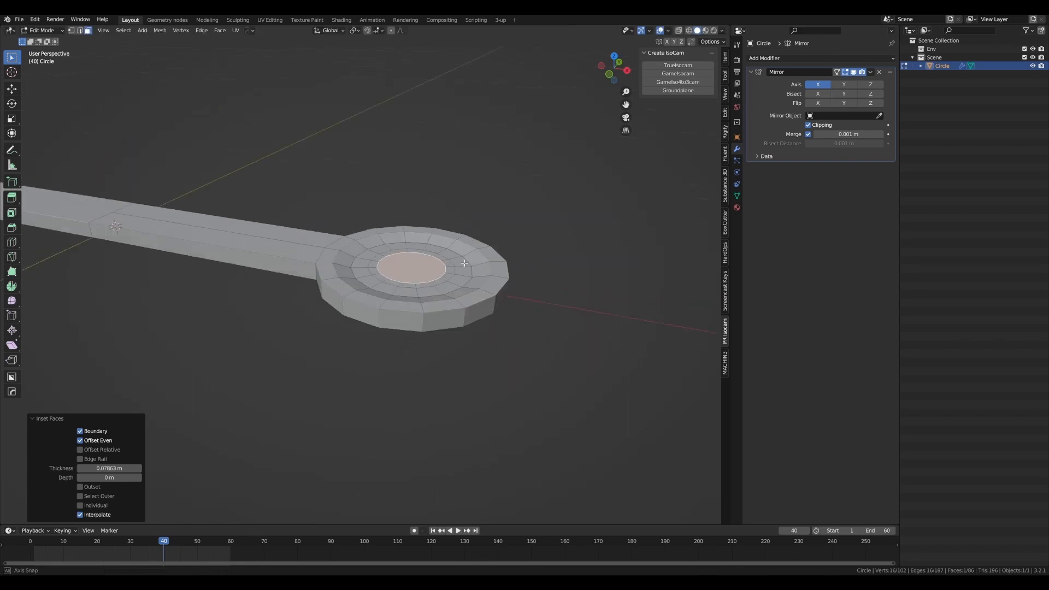
pyautogui.scroll(2, 479, 261)
pyautogui.moveTo(479, 261); pyautogui.dragTo(501, 235, button='middle')
pyautogui.scroll(2, 467, 264)
pyautogui.press('KP_1')
pyautogui.scroll(2, 534, 235)
pyautogui.scroll(-1, 529, 241)
pyautogui.scroll(1, 503, 235)
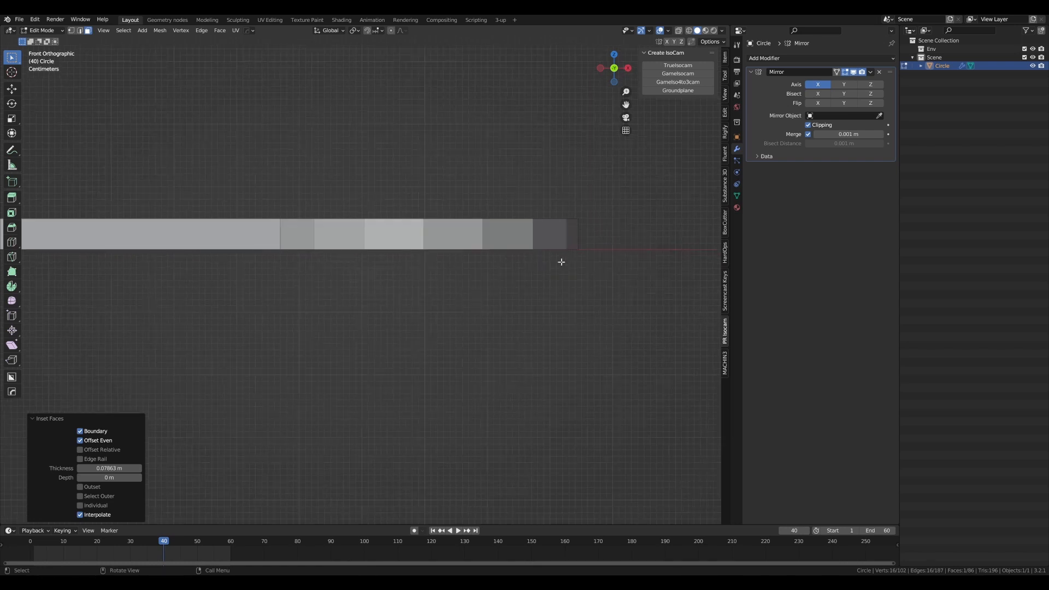
pyautogui.moveTo(509, 279); pyautogui.dragTo(451, 257, button='middle')
pyautogui.scroll(-2, 444, 231)
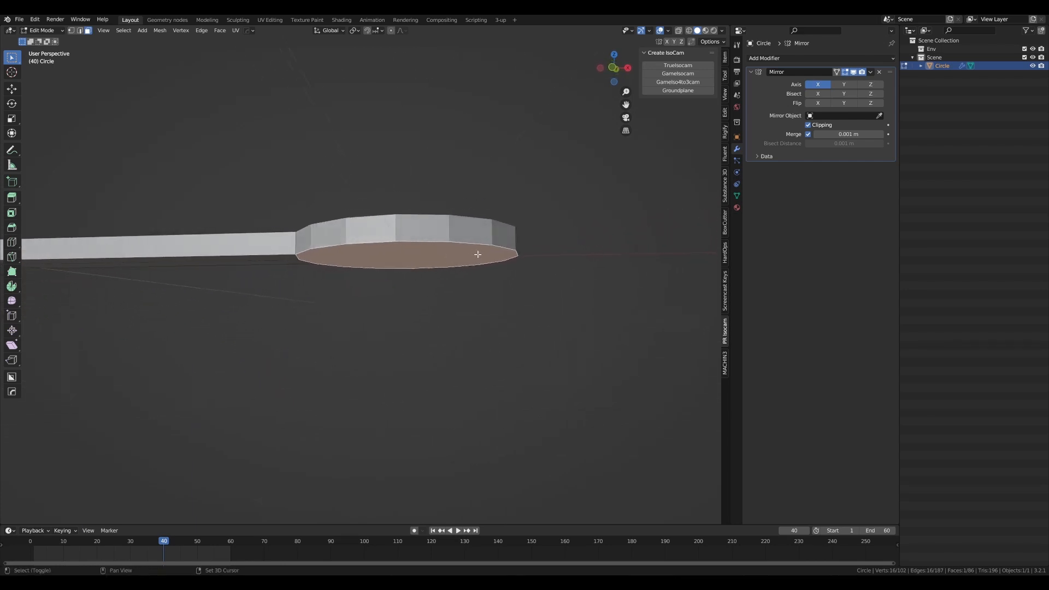
pyautogui.hotkey('shift', 'd')
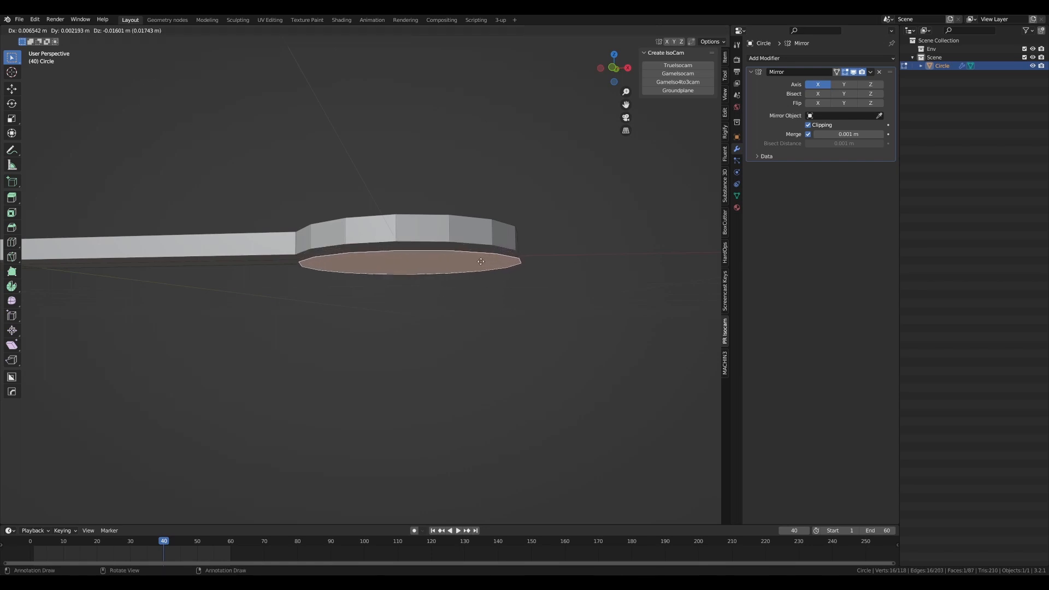
pyautogui.press('z')
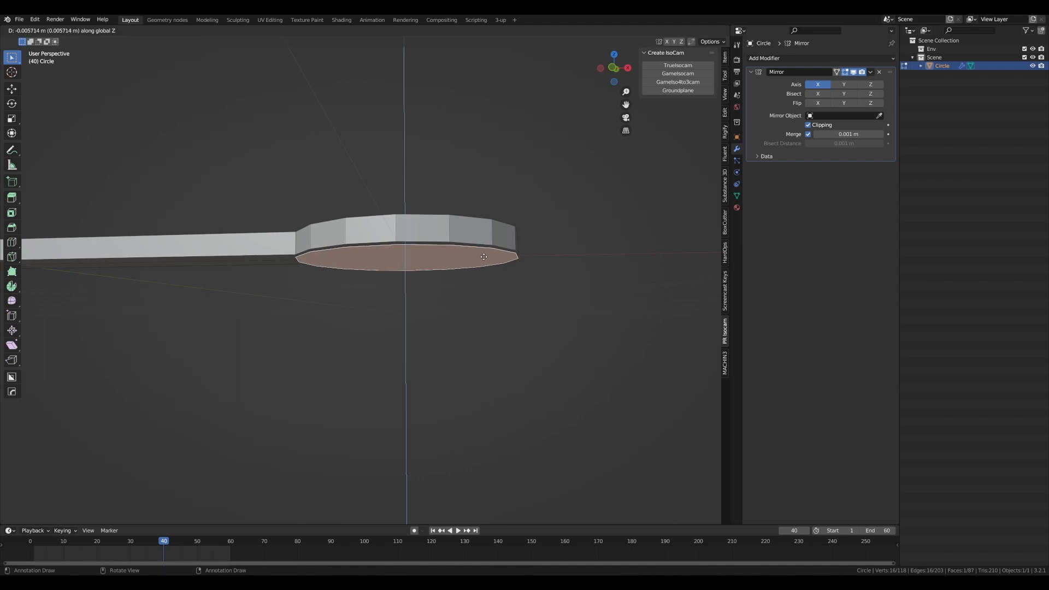
pyautogui.click(484, 256)
# - Extrude the duplicated bottom face about 0.044 m downward to form a second disc layer beneath the ear disc
pyautogui.moveTo(484, 259)
pyautogui.mouseDown(button='middle')
pyautogui.moveTo(501, 269)
pyautogui.moveTo(468, 262)
pyautogui.moveTo(477, 269)
pyautogui.moveTo(465, 273)
pyautogui.moveTo(480, 276)
pyautogui.moveTo(484, 262)
pyautogui.mouseUp(button='middle')
pyautogui.press('g')
pyautogui.press('z')
pyautogui.press('z')
pyautogui.click(479, 286)
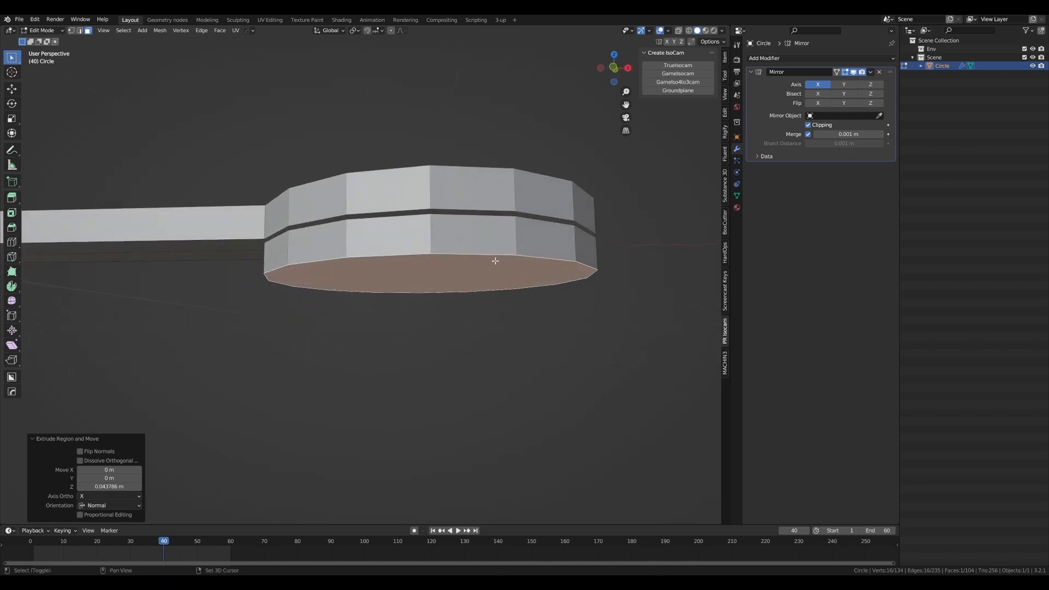
# - Duplicate the lower disc's bottom face about 0.007 m below it along Z and extrude the copy about 0.124 m downward as a third layer
pyautogui.press('g')
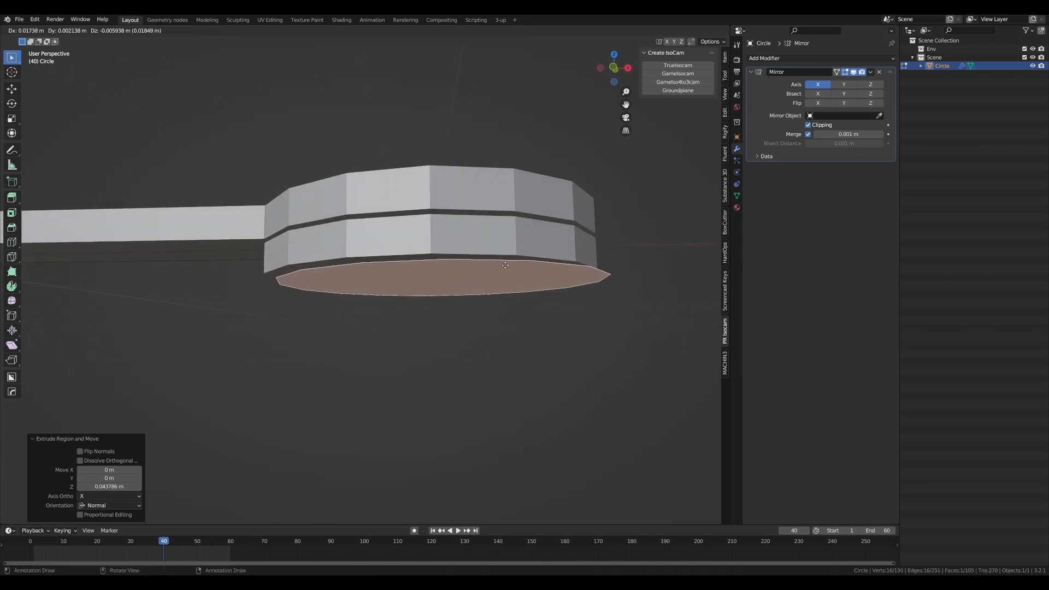
pyautogui.press('z')
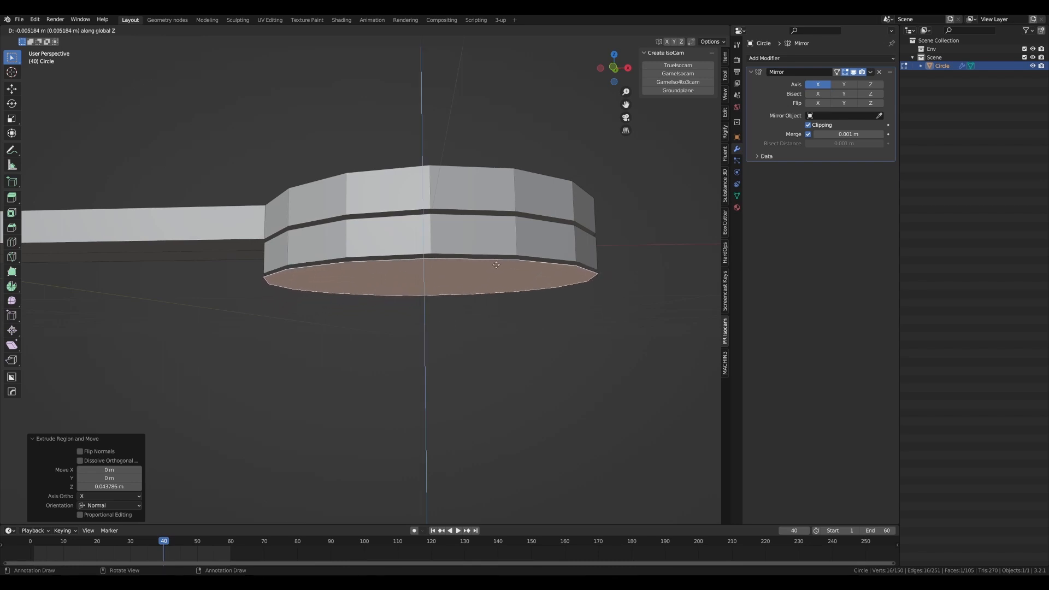
pyautogui.click(496, 264)
pyautogui.moveTo(496, 264); pyautogui.dragTo(513, 280, button='middle')
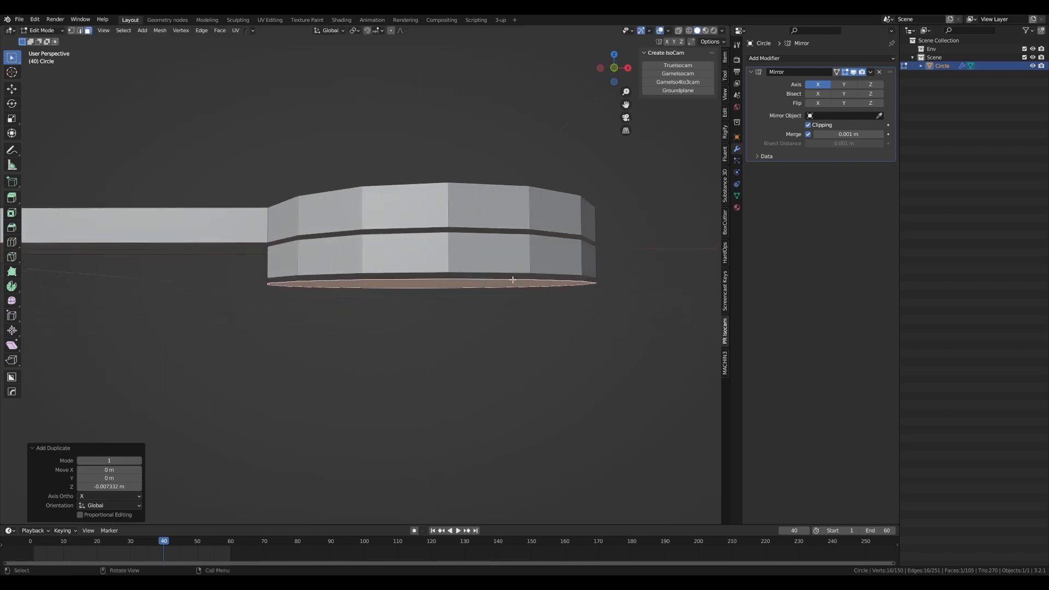
pyautogui.press('e')
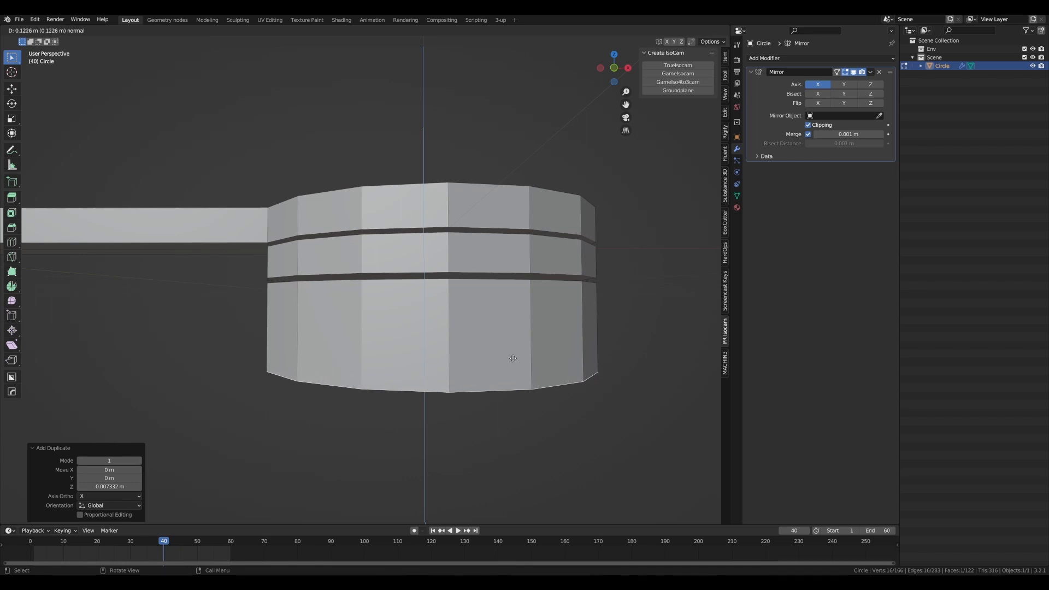
pyautogui.click(513, 359)
# - Add a horizontal loop cut around the third layer, close to the middle of its height
pyautogui.scroll(-2, 503, 354)
pyautogui.keyDown('alt'); pyautogui.moveTo(514, 351); pyautogui.dragTo(484, 323); pyautogui.keyUp('alt')
pyautogui.scroll(2, 491, 330)
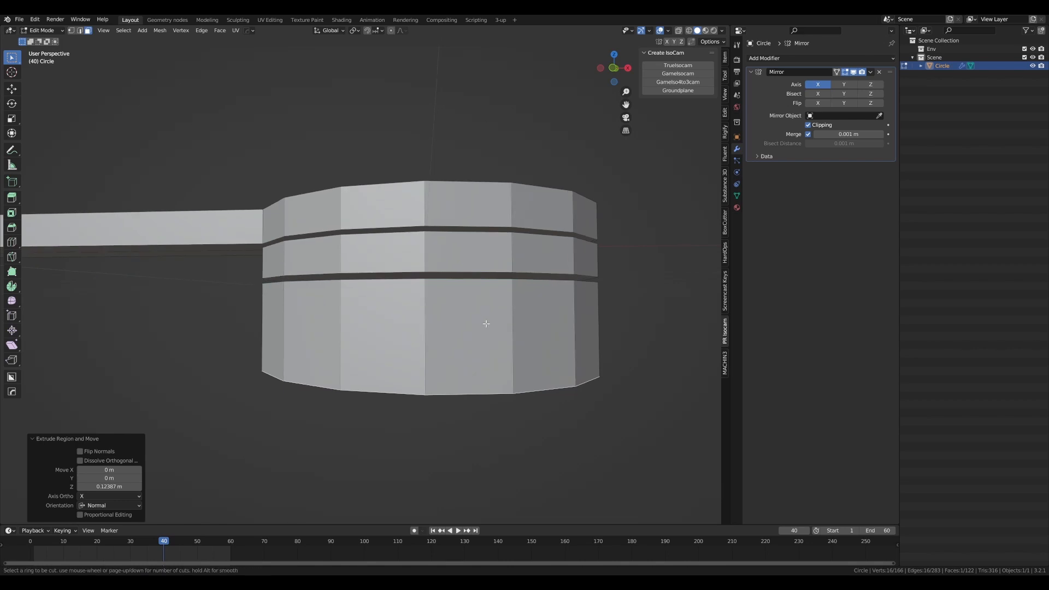
pyautogui.click(513, 330)
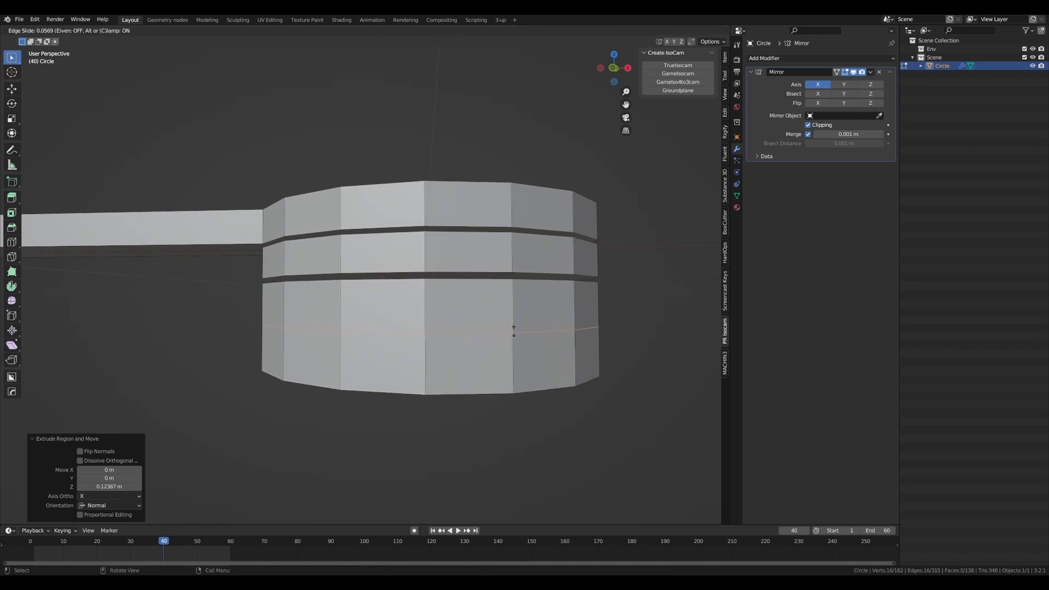
pyautogui.click(514, 325)
# - Select the third layer's bottom face and scale it to about 0.928 to taper the lower edge
pyautogui.keyDown('alt'); pyautogui.moveTo(513, 326); pyautogui.dragTo(511, 298); pyautogui.keyUp('alt')
pyautogui.press('3')
pyautogui.click(469, 332)
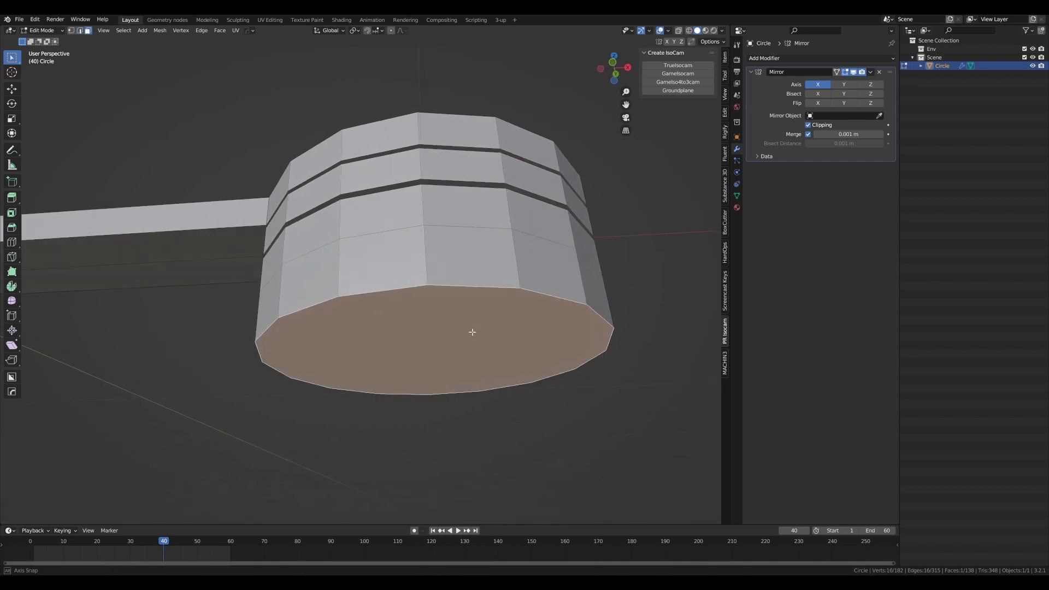
pyautogui.keyDown('alt'); pyautogui.moveTo(470, 330); pyautogui.dragTo(534, 335); pyautogui.keyUp('alt')
pyautogui.press('s')
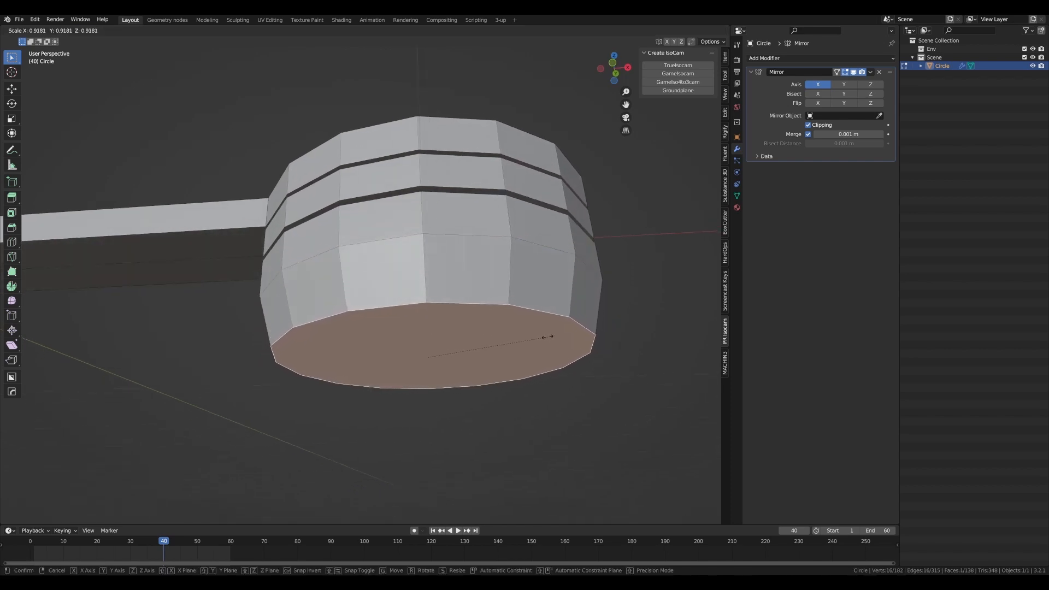
pyautogui.click(549, 337)
# - Inset the scaled bottom face twice, by about 0.2 m and about 0.151 m
pyautogui.press('i')
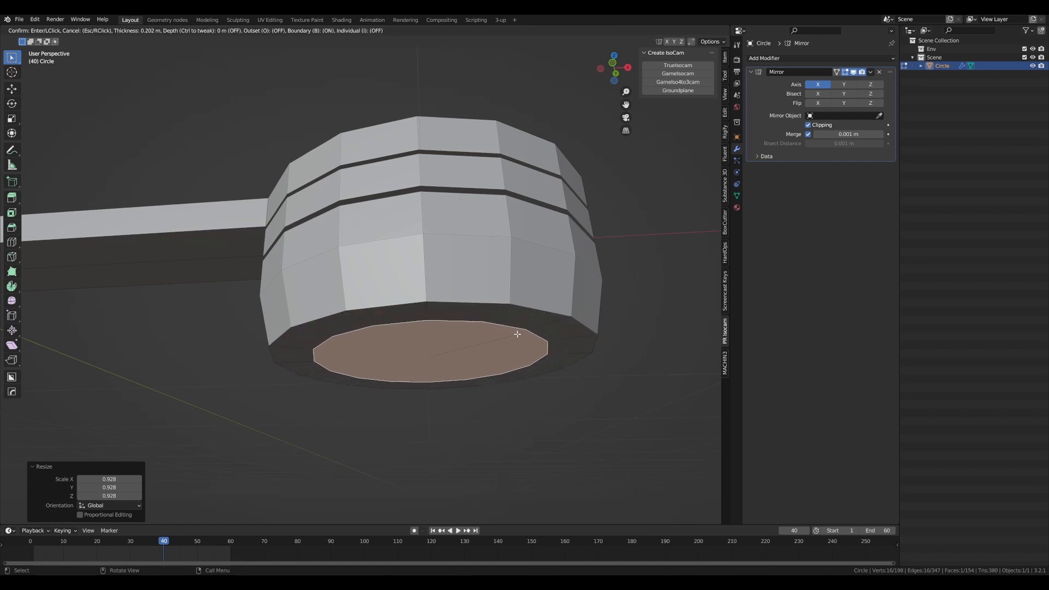
pyautogui.click(513, 335)
pyautogui.moveTo(514, 335); pyautogui.dragTo(508, 364, button='middle')
pyautogui.press('i')
pyautogui.click(530, 315)
# - Raise the inner bottom face about 0.062 m along Z and inset it by about 0.144 m
pyautogui.press('g')
pyautogui.press('z')
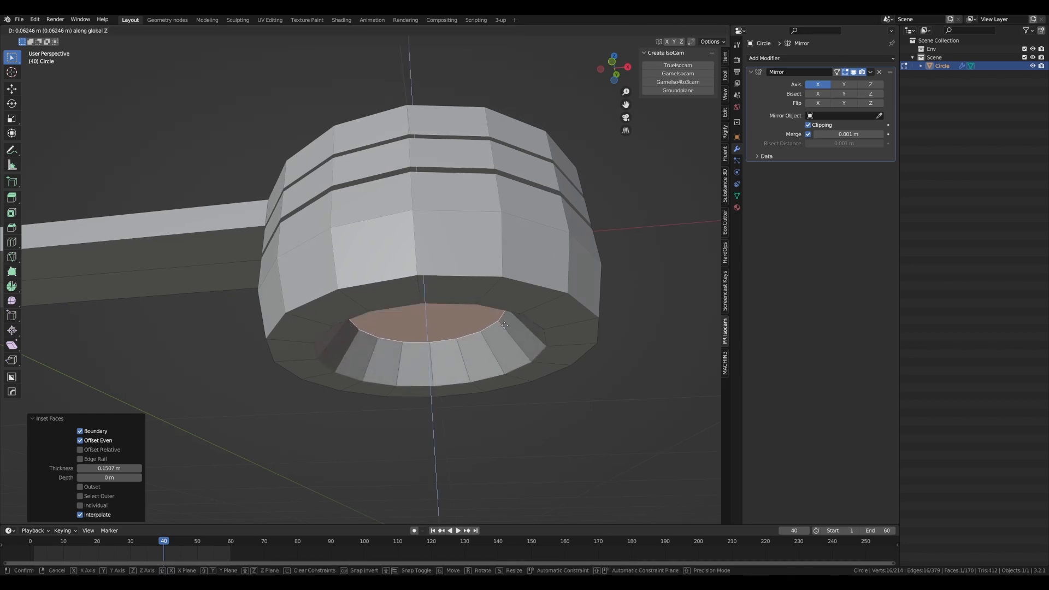
pyautogui.click(504, 325)
pyautogui.press('i')
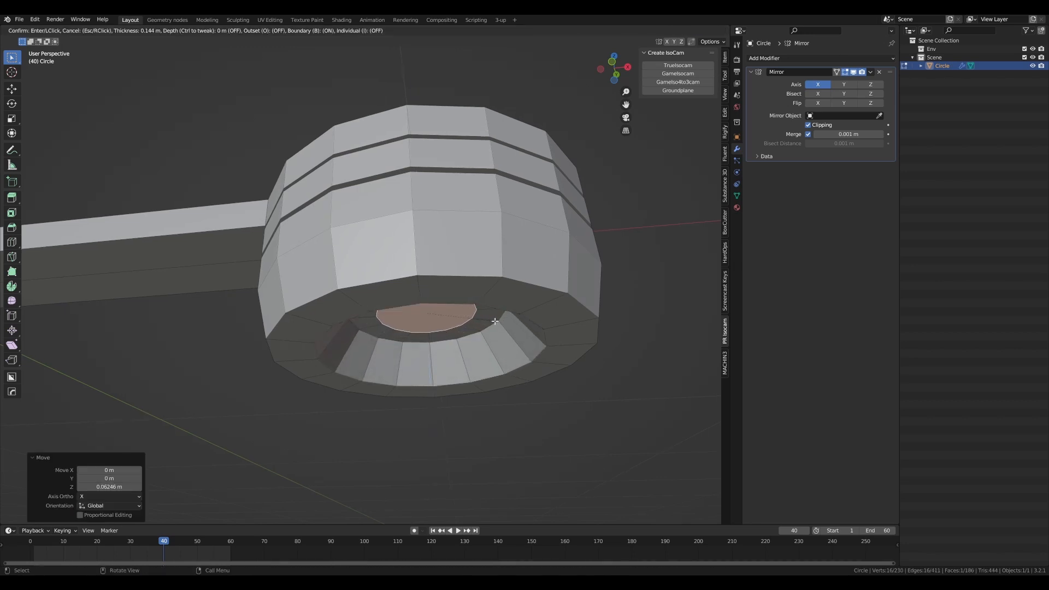
pyautogui.click(494, 321)
# - Add a loop cut around the third layer and slide it near the upper edge with a factor of about 0.783
pyautogui.moveTo(494, 321); pyautogui.dragTo(497, 280, button='middle')
pyautogui.scroll(1, 478, 287)
pyautogui.scroll(2, 477, 284)
pyautogui.hotkey('ctrl', 'r')
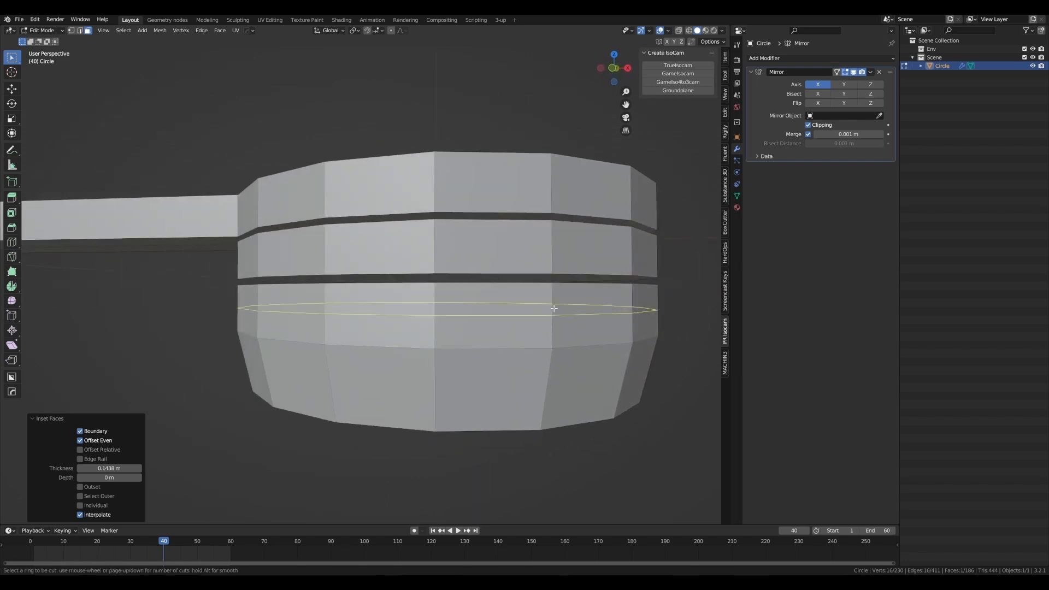
pyautogui.click(551, 306)
pyautogui.click(559, 283)
# - Add two loop cuts around the second layer, one near its upper edge (factor about 0.831) and one near its lower edge (about -0.742)
pyautogui.keyDown('alt'); pyautogui.moveTo(558, 283); pyautogui.dragTo(556, 290); pyautogui.keyUp('alt')
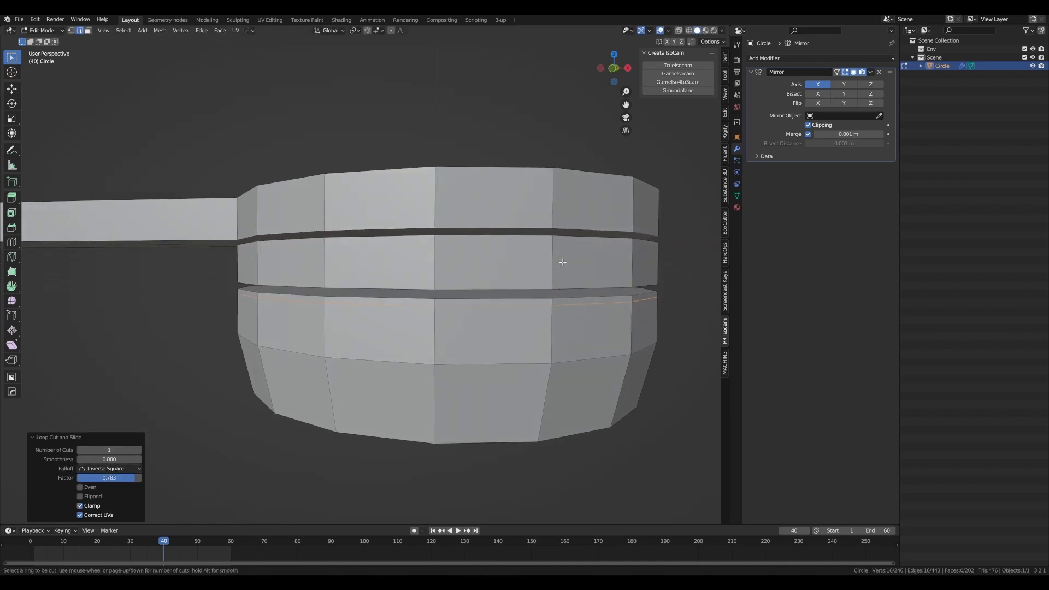
pyautogui.click(558, 258)
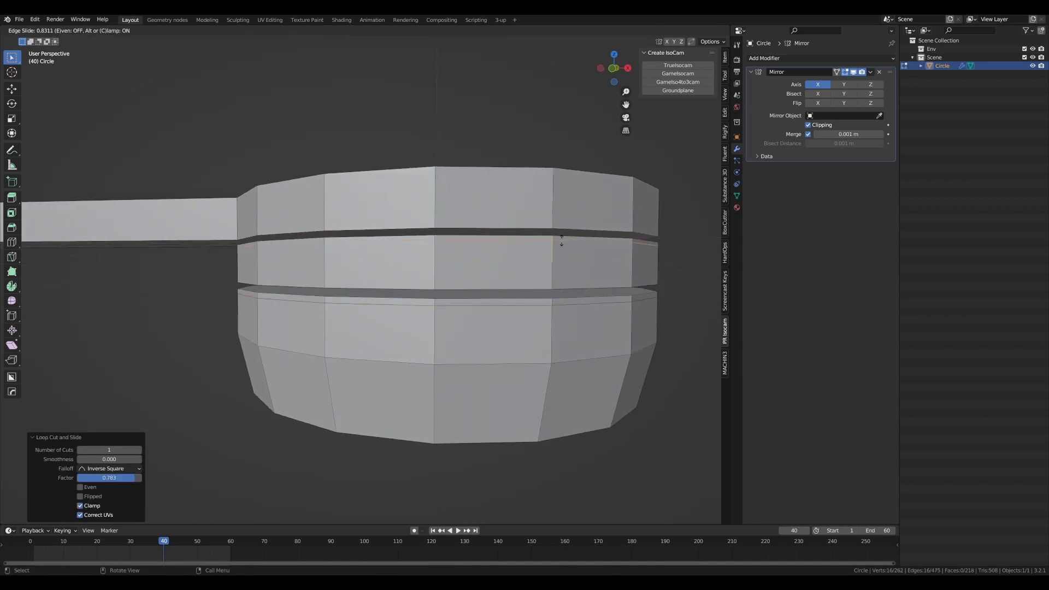
pyautogui.click(561, 240)
pyautogui.keyDown('alt'); pyautogui.moveTo(558, 241); pyautogui.dragTo(548, 262); pyautogui.keyUp('alt')
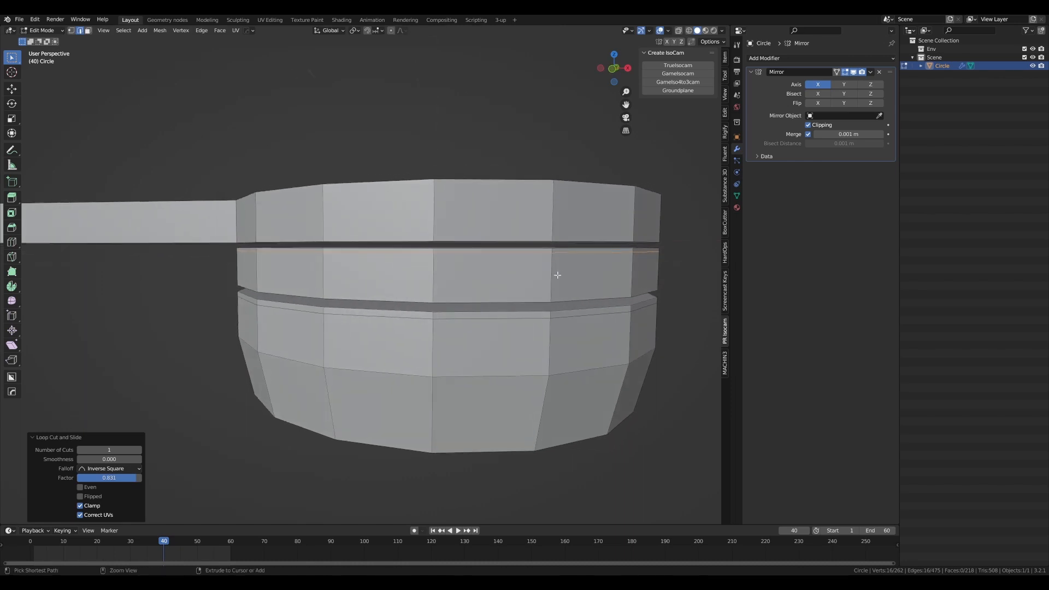
pyautogui.hotkey('ctrl', 'r')
pyautogui.click(557, 278)
pyautogui.click(560, 293)
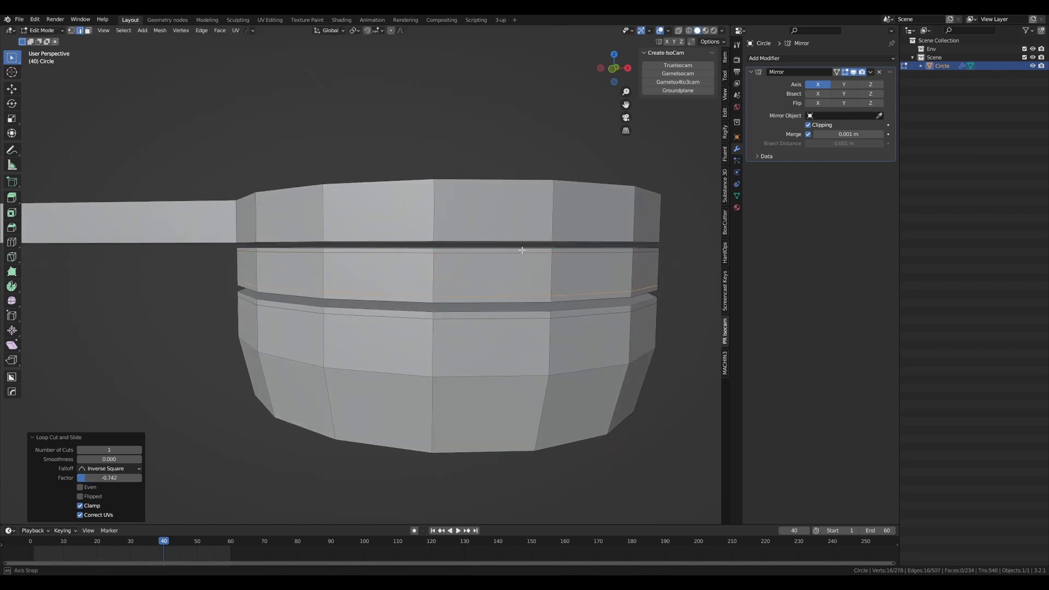
# - Add a loop cut around the uppermost disc layer and slide it near the lower edge with a factor of about 0.744
pyautogui.keyDown('alt'); pyautogui.moveTo(520, 251); pyautogui.dragTo(523, 209); pyautogui.keyUp('alt')
pyautogui.click(556, 215)
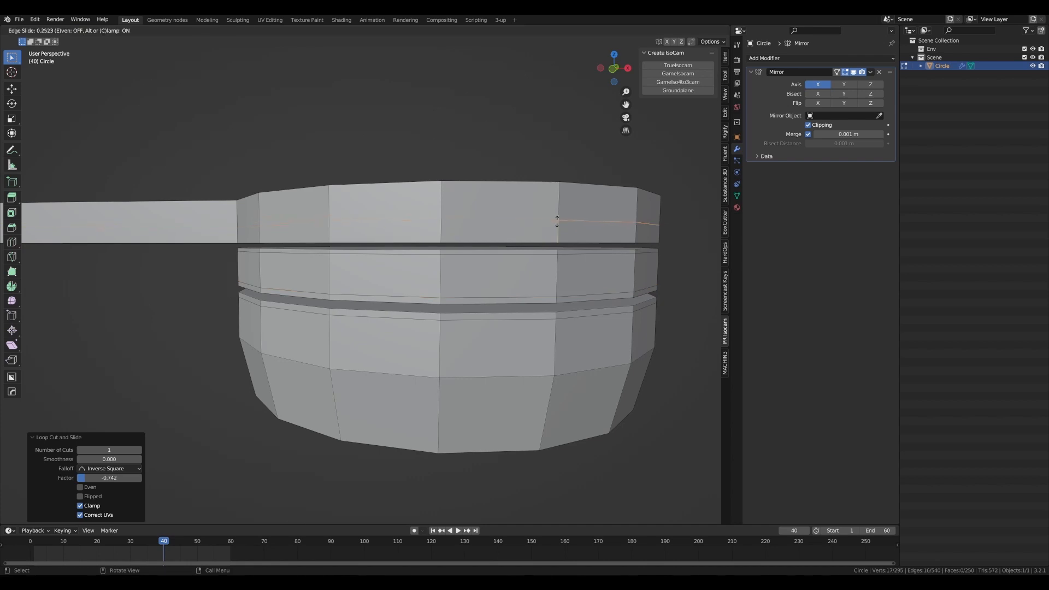
pyautogui.click(561, 235)
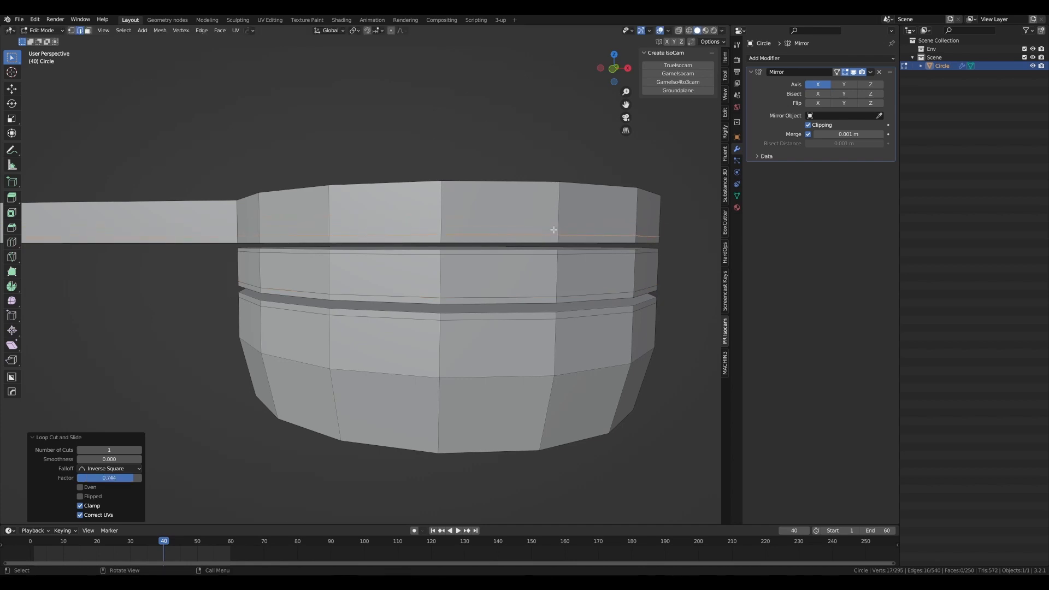
# - View the mesh from the top in X-ray and select the outer-rim vertices at both corners where the headband meets the disc
pyautogui.moveTo(555, 227); pyautogui.dragTo(445, 204, button='middle')
pyautogui.press('KP_7')
pyautogui.scroll(-1, 392, 274)
pyautogui.keyDown('shift'); pyautogui.moveTo(392, 274); pyautogui.dragTo(471, 263, button='middle'); pyautogui.keyUp('shift')
pyautogui.scroll(2, 506, 244)
pyautogui.keyDown('alt'); pyautogui.scroll(1, 506, 244); pyautogui.keyUp('alt')
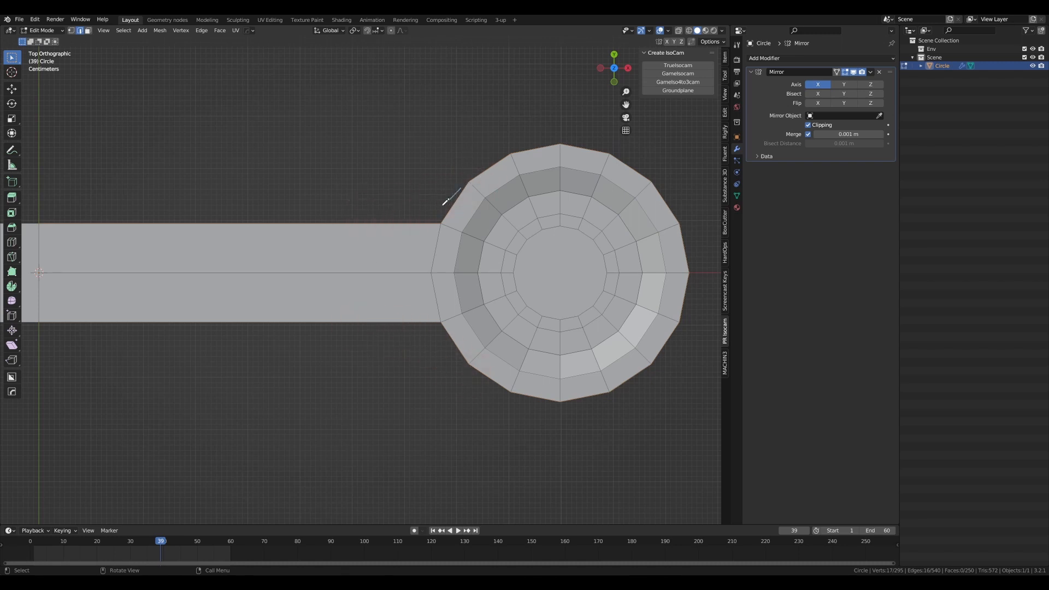
pyautogui.scroll(2, 465, 188)
pyautogui.keyDown('shift'); pyautogui.moveTo(464, 188); pyautogui.dragTo(467, 214, button='middle'); pyautogui.keyUp('shift')
pyautogui.scroll(-1, 457, 191)
pyautogui.press('3')
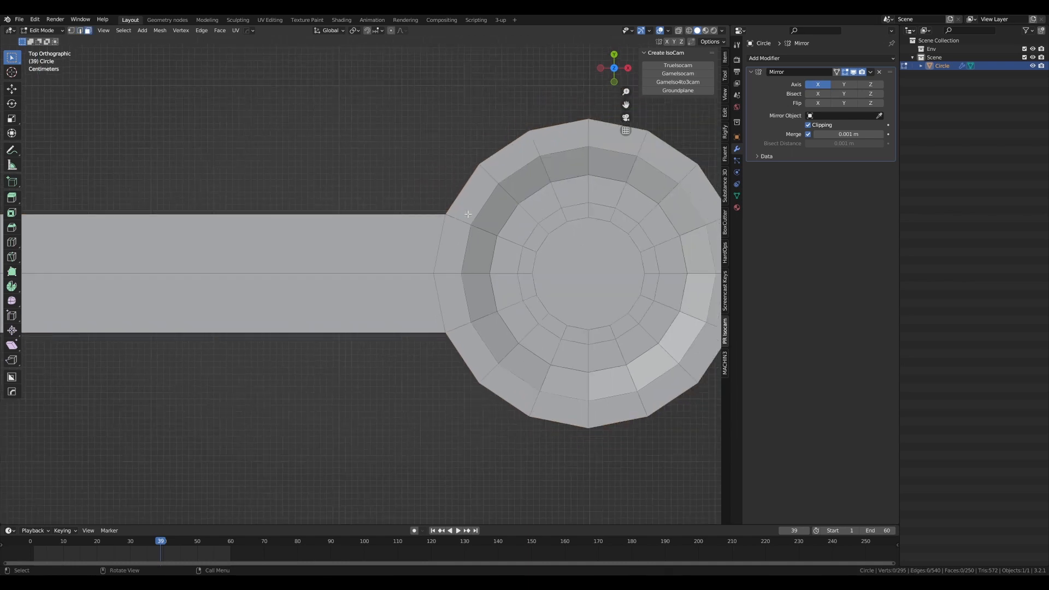
pyautogui.hotkey('alt', 'z')
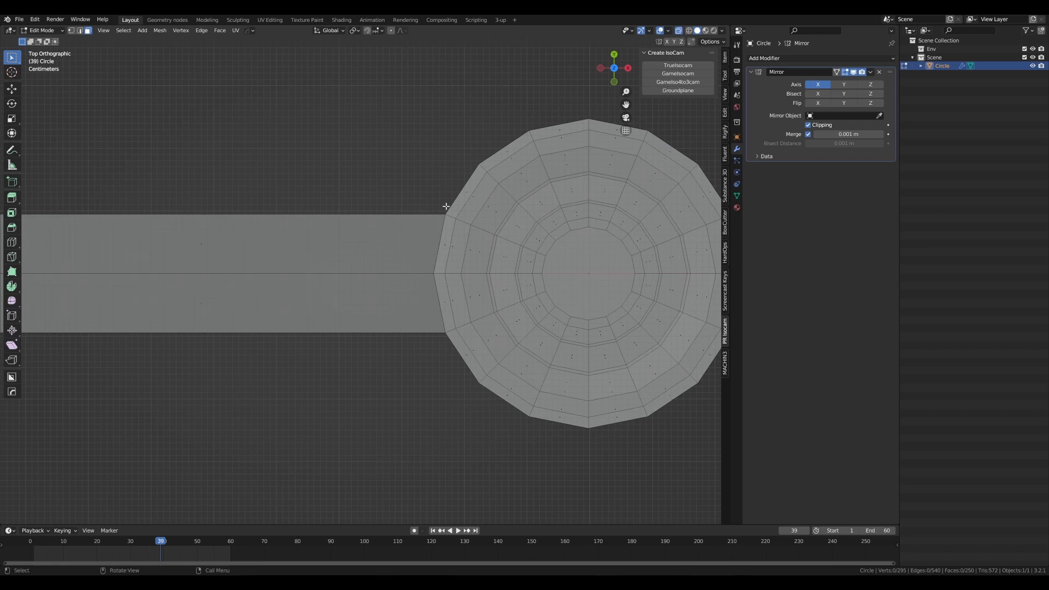
pyautogui.scroll(1, 445, 205)
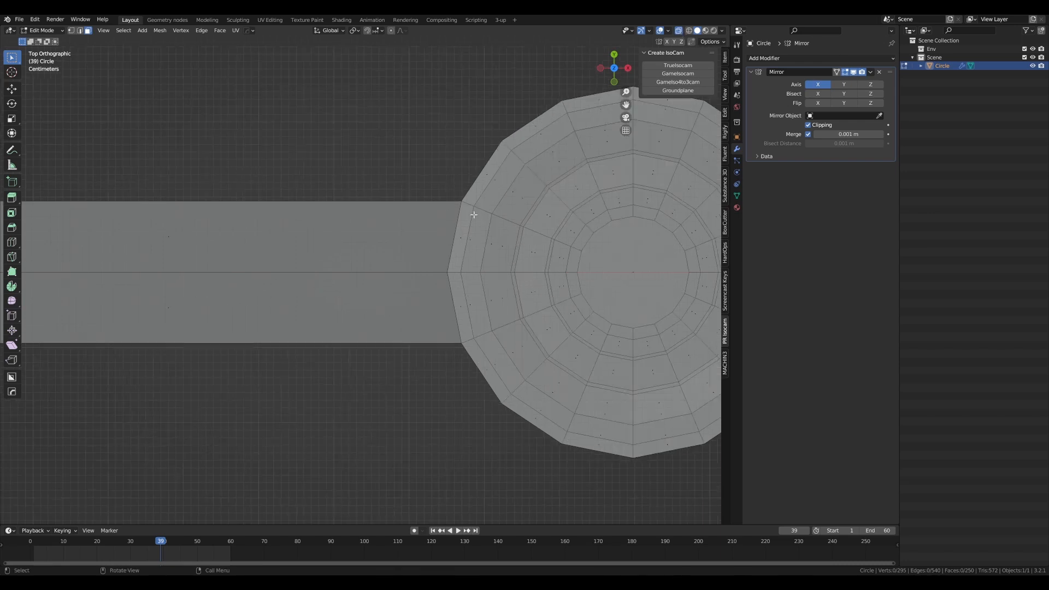
pyautogui.scroll(1, 473, 215)
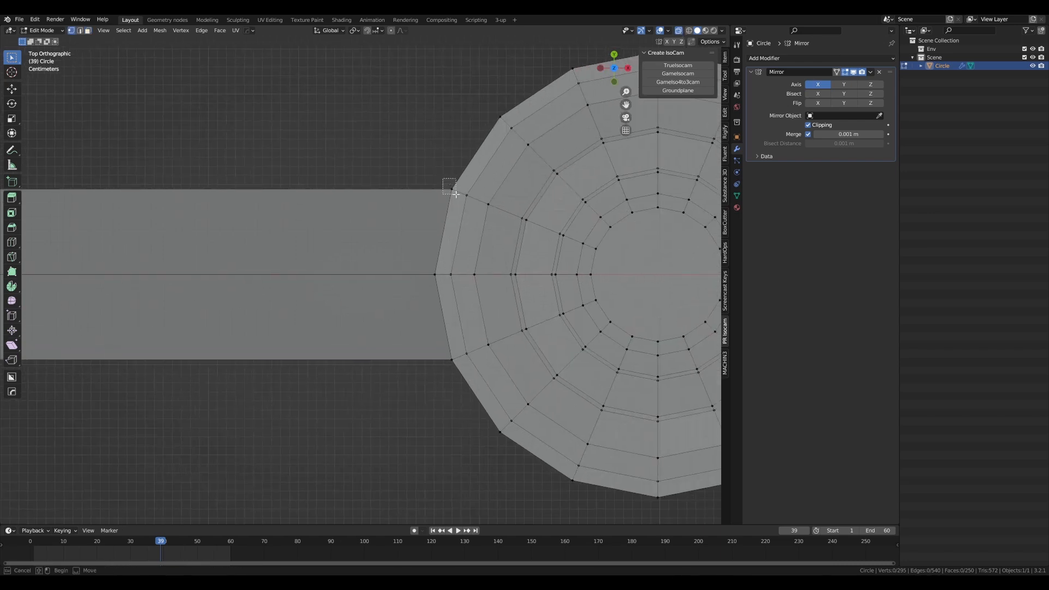
pyautogui.moveTo(455, 193); pyautogui.dragTo(456, 195)
pyautogui.keyDown('shift'); pyautogui.moveTo(457, 367); pyautogui.dragTo(459, 365); pyautogui.keyUp('shift')
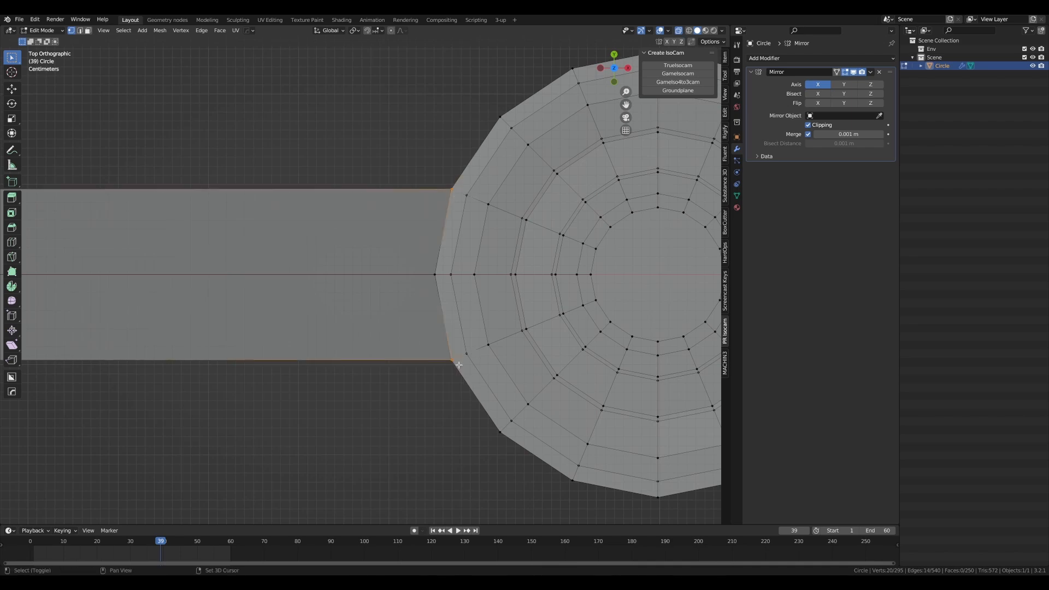
# - Select only the headband's side vertices at its junction with the disc and move them about -0.06 m along X
pyautogui.moveTo(434, 377); pyautogui.dragTo(314, 227, button='middle')
pyautogui.scroll(4, 441, 255)
pyautogui.click(484, 216)
pyautogui.keyDown('shift'); pyautogui.click(503, 213); pyautogui.keyUp('shift')
pyautogui.keyDown('shift'); pyautogui.click(260, 131); pyautogui.keyUp('shift')
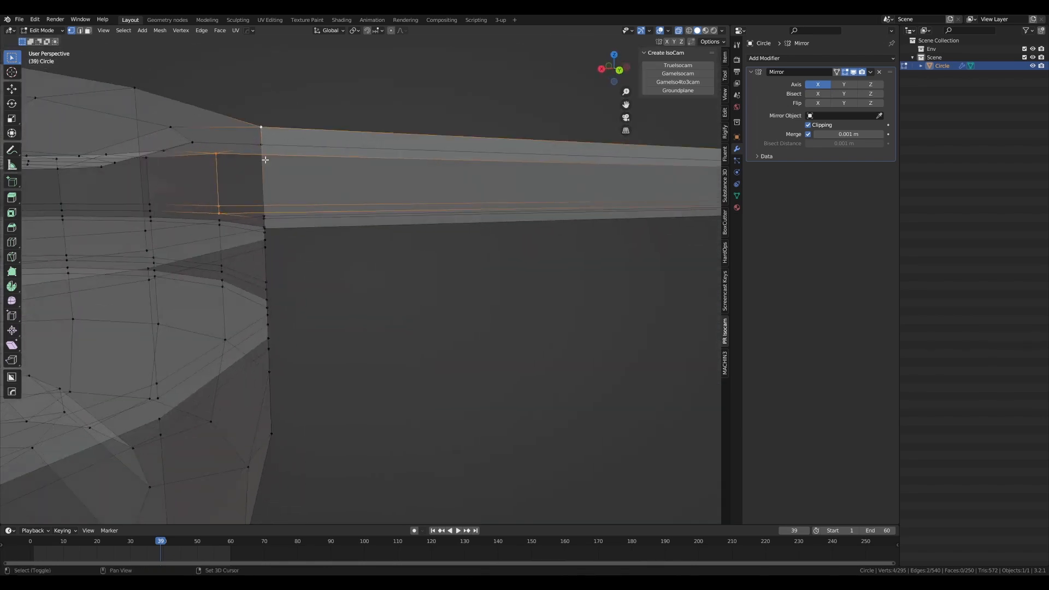
pyautogui.moveTo(264, 159); pyautogui.dragTo(260, 203, button='middle')
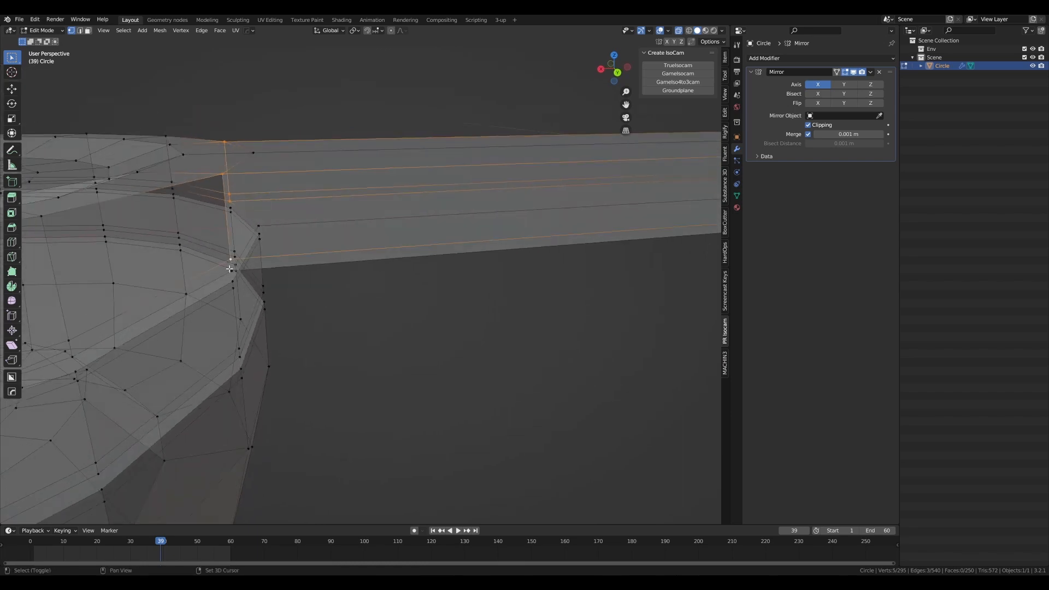
pyautogui.moveTo(277, 271); pyautogui.dragTo(459, 275, button='middle')
pyautogui.scroll(-1, 458, 274)
pyautogui.press('g')
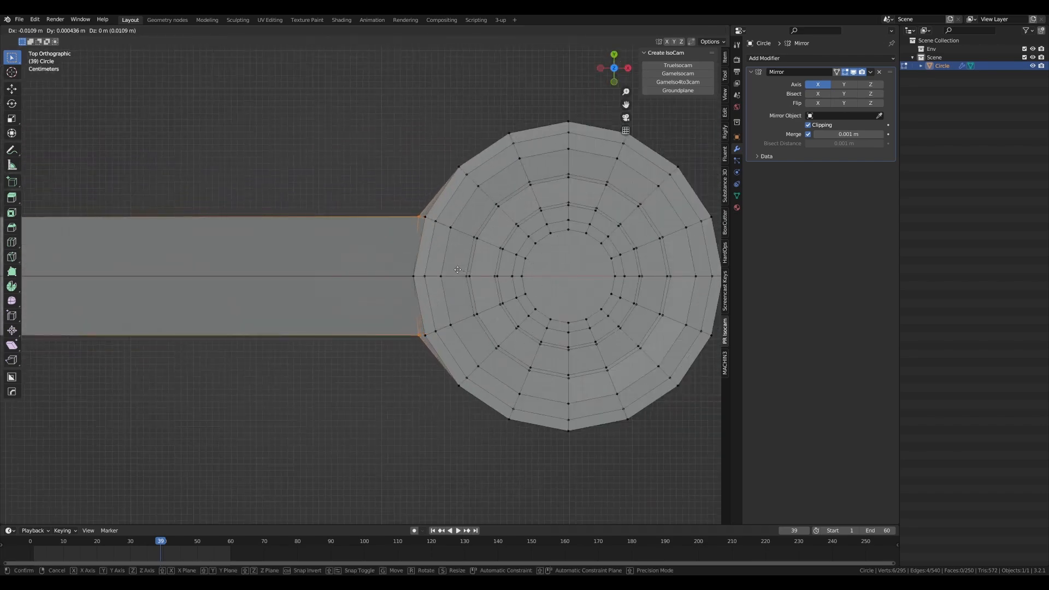
pyautogui.press('x')
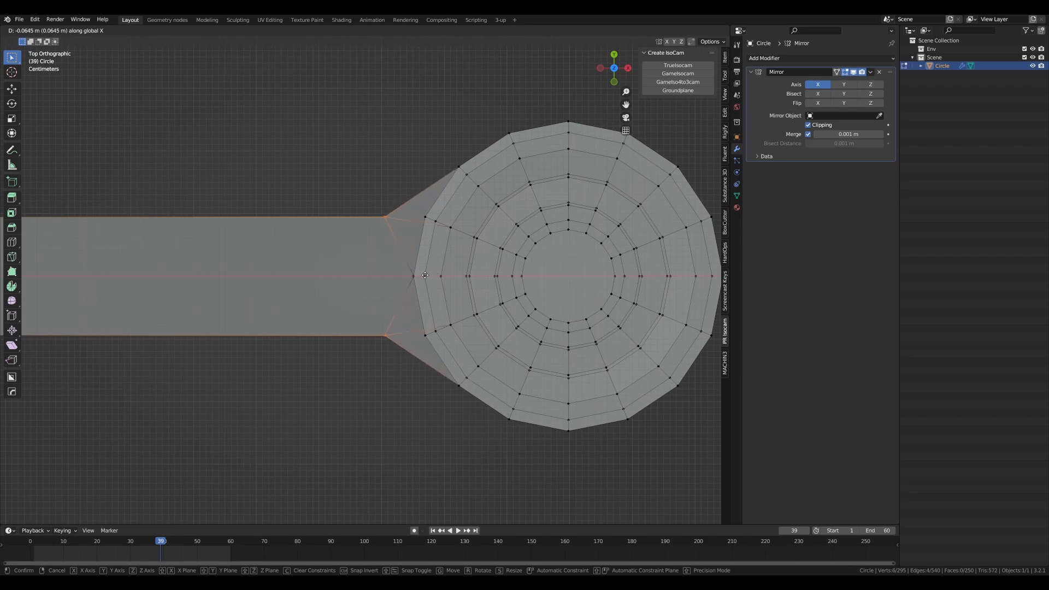
pyautogui.click(427, 274)
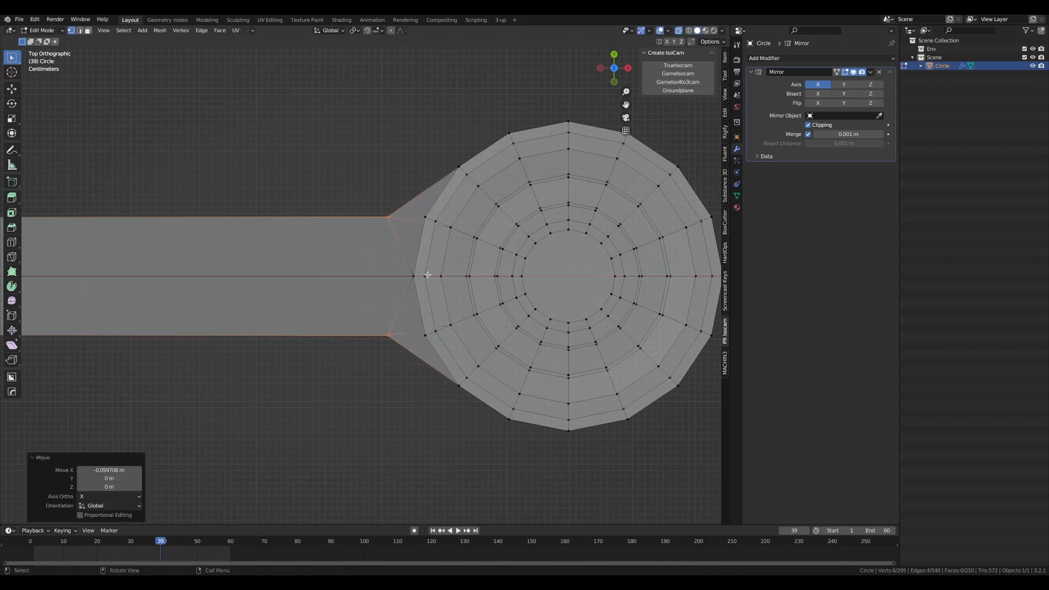
# - Select the two middle vertices at the headband's end and move them along X into line with the side vertices
pyautogui.moveTo(427, 274); pyautogui.dragTo(451, 251, button='middle')
pyautogui.click(420, 238)
pyautogui.scroll(2, 426, 235)
pyautogui.keyDown('shift'); pyautogui.click(457, 250); pyautogui.keyUp('shift')
pyautogui.press('KP_7')
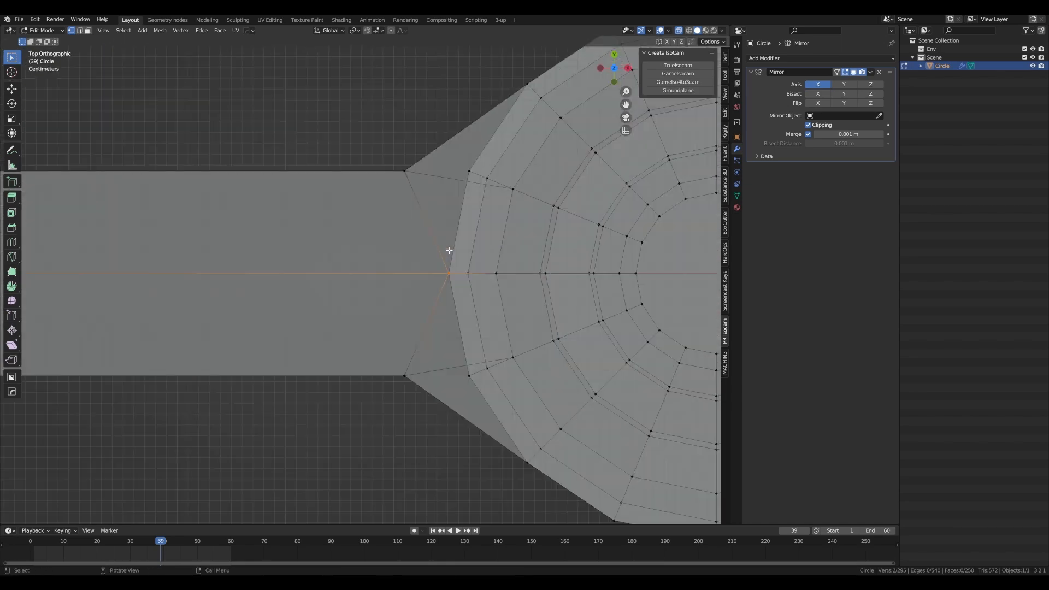
pyautogui.scroll(-2, 482, 257)
pyautogui.press('g')
pyautogui.press('x')
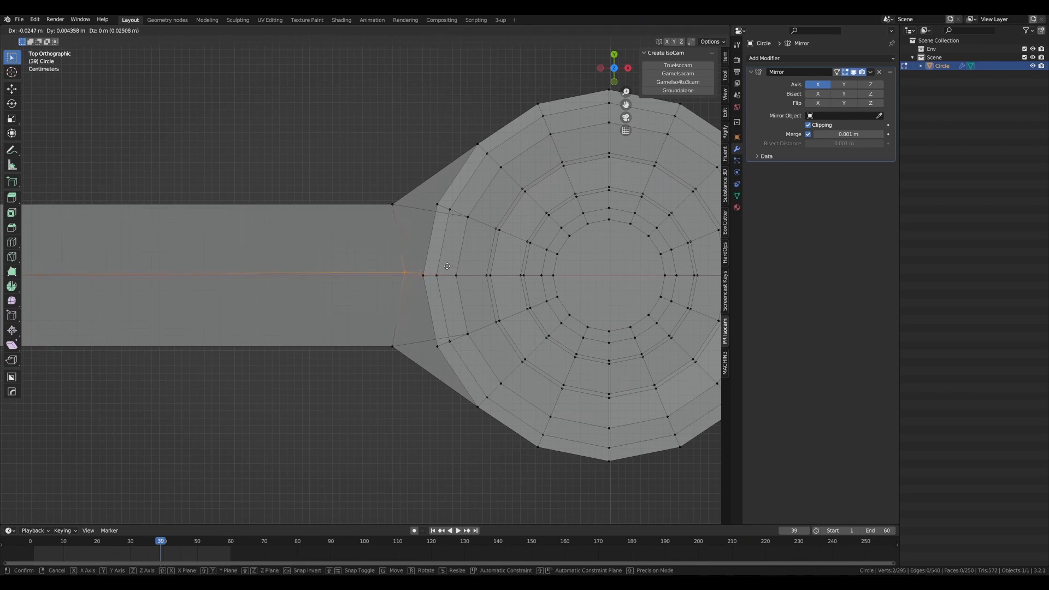
pyautogui.click(435, 205)
# - Select all vertices across the headband's end and flatten them into one plane by scaling to 0 along X
pyautogui.moveTo(381, 171); pyautogui.dragTo(400, 390)
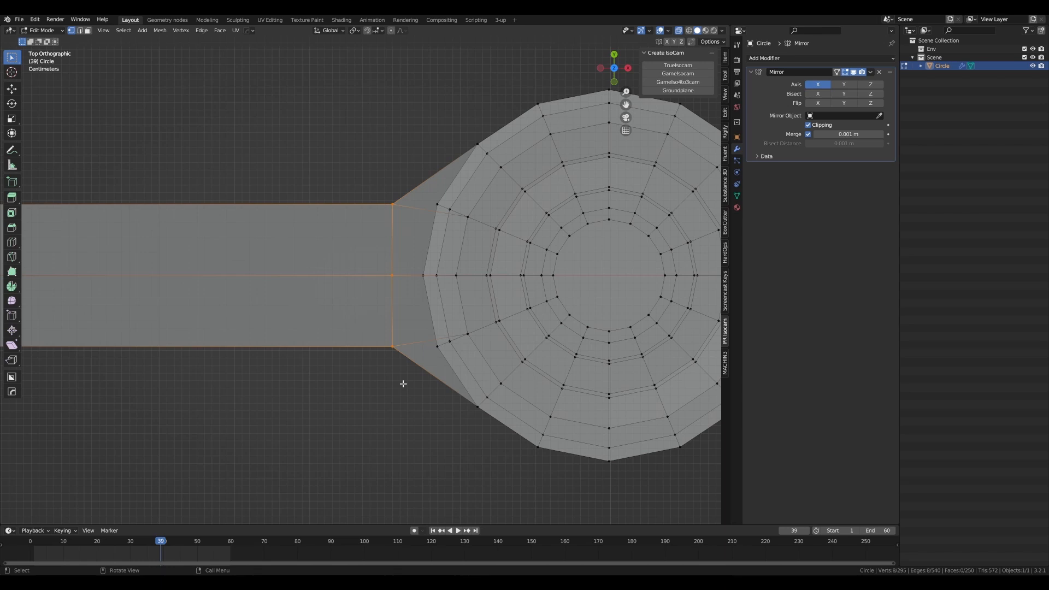
pyautogui.press('s')
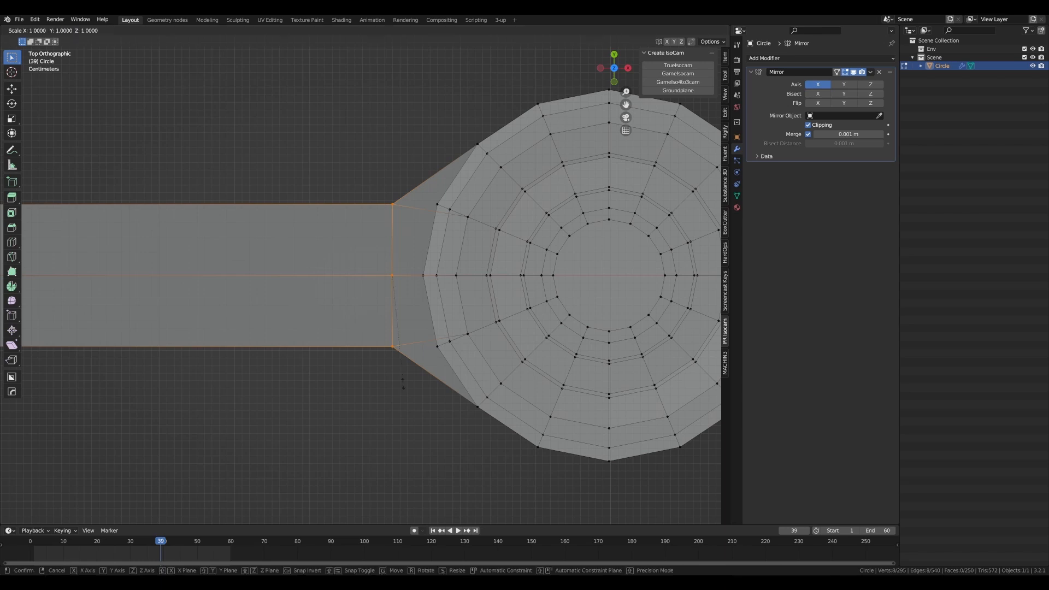
pyautogui.press('x')
pyautogui.press('0')
pyautogui.press('Return')
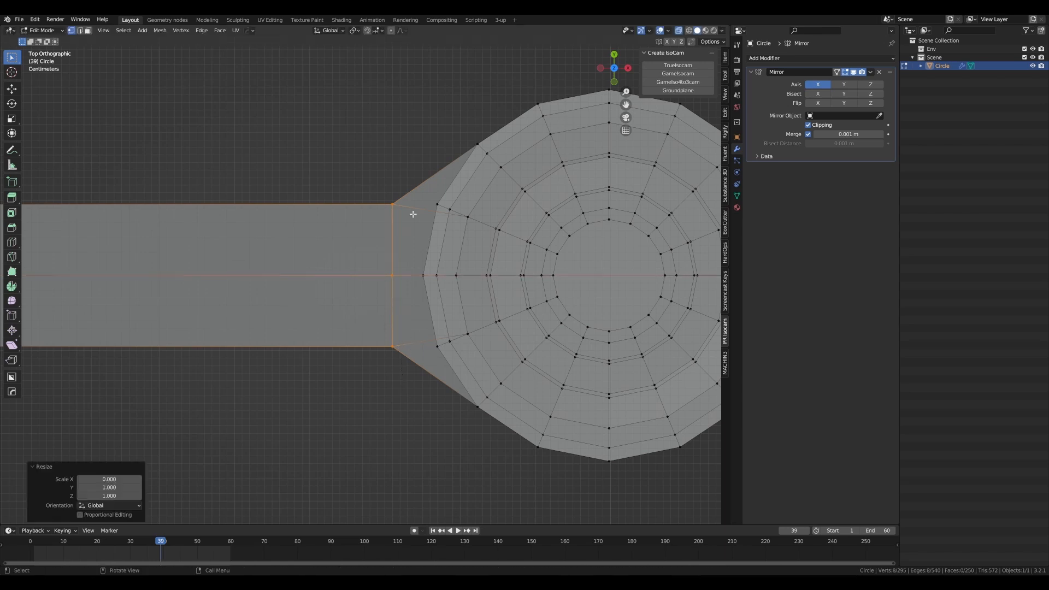
pyautogui.moveTo(388, 247); pyautogui.dragTo(386, 349)
pyautogui.moveTo(395, 169); pyautogui.dragTo(472, 238, button='middle')
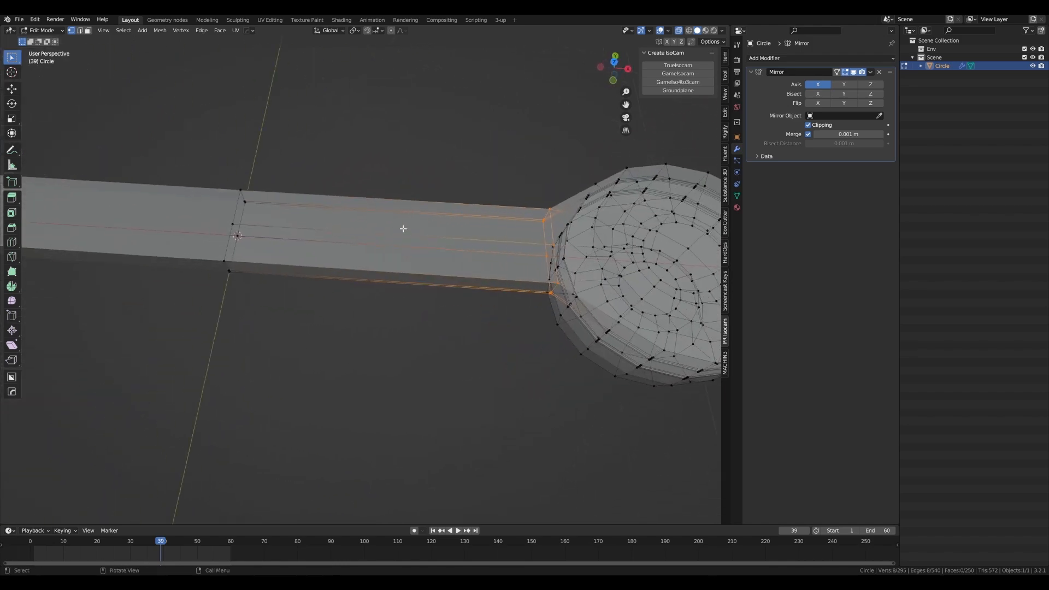
# - Add seven evenly spaced loop cuts across the headband between its center and the ear disc
pyautogui.moveTo(396, 183)
pyautogui.mouseDown()
pyautogui.moveTo(387, 328)
pyautogui.moveTo(465, 227)
pyautogui.mouseUp()
pyautogui.moveTo(483, 295); pyautogui.dragTo(392, 209, button='middle')
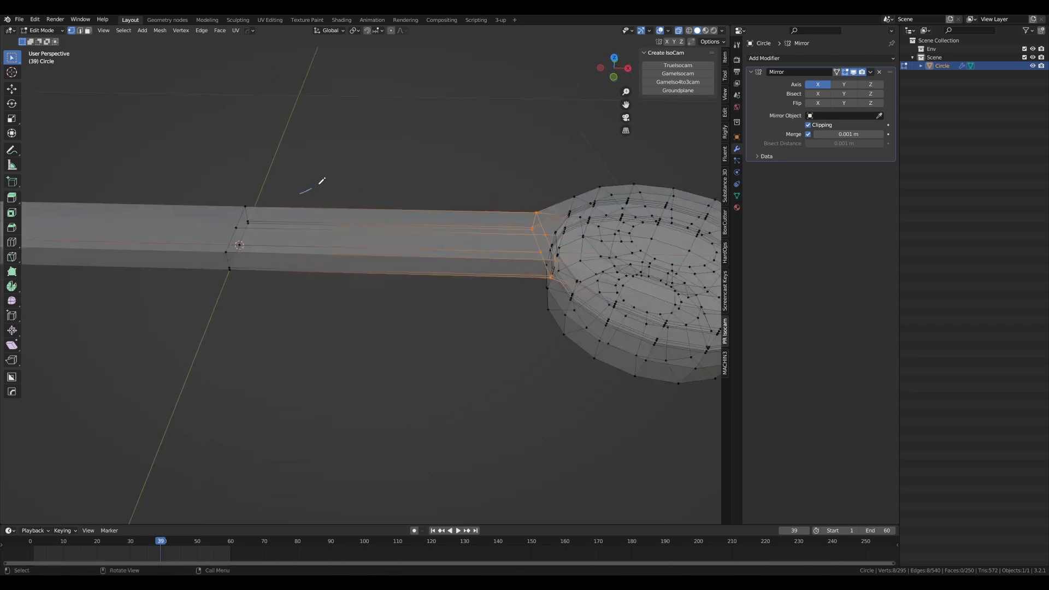
pyautogui.moveTo(303, 194); pyautogui.dragTo(280, 208, button='middle')
pyautogui.moveTo(391, 222); pyautogui.dragTo(390, 250, button='middle')
pyautogui.hotkey('ctrl', 'r')
pyautogui.scroll(6, 383, 208)
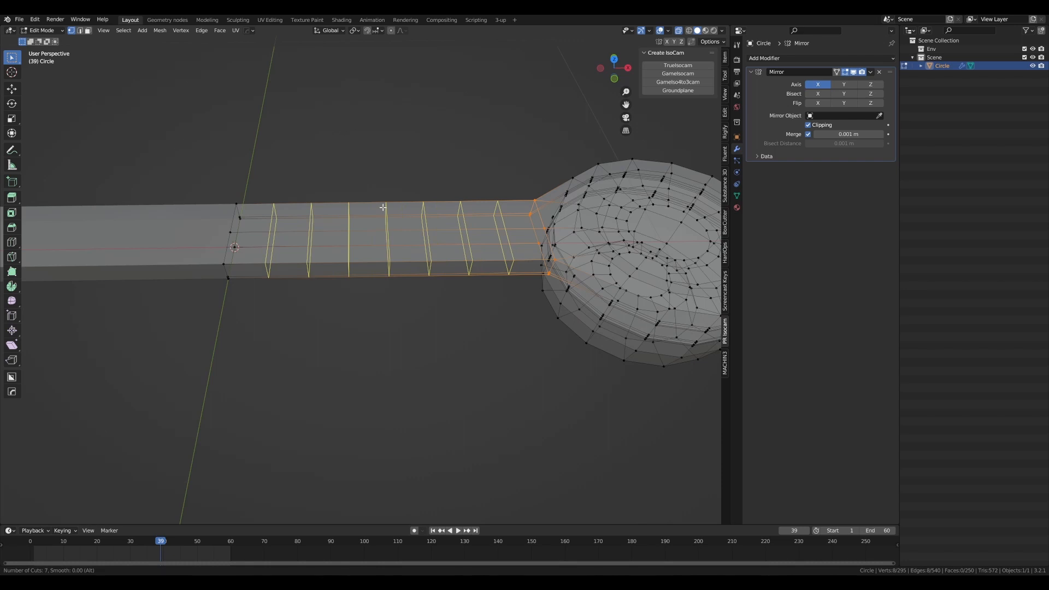
pyautogui.click(384, 208)
pyautogui.rightClick(397, 210)
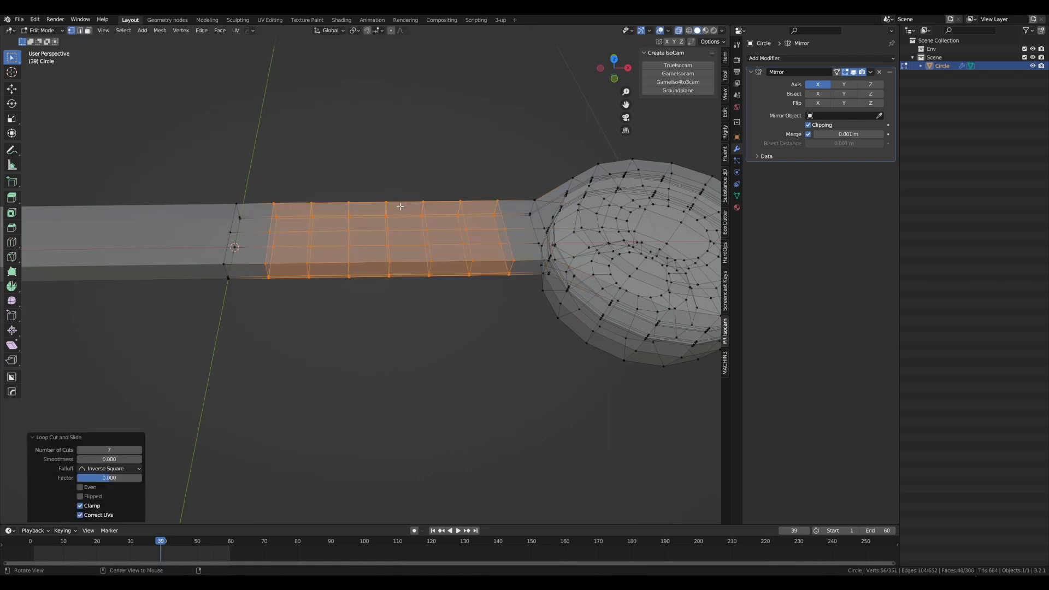
pyautogui.moveTo(398, 208)
pyautogui.mouseDown(button='middle')
pyautogui.moveTo(373, 204)
pyautogui.moveTo(399, 195)
pyautogui.moveTo(388, 190)
pyautogui.moveTo(410, 195)
pyautogui.mouseUp(button='middle')
# - Add a level 2 Subdivision modifier to the headphones object and shade it smooth
pyautogui.press('Tab')
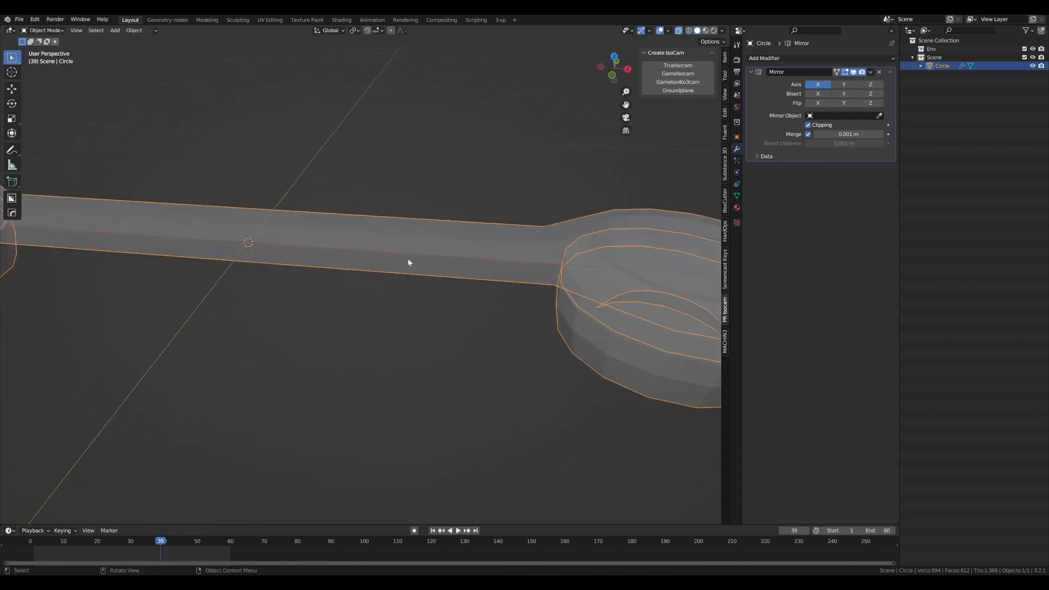
pyautogui.scroll(-5, 406, 249)
pyautogui.moveTo(402, 236); pyautogui.dragTo(357, 230, button='middle')
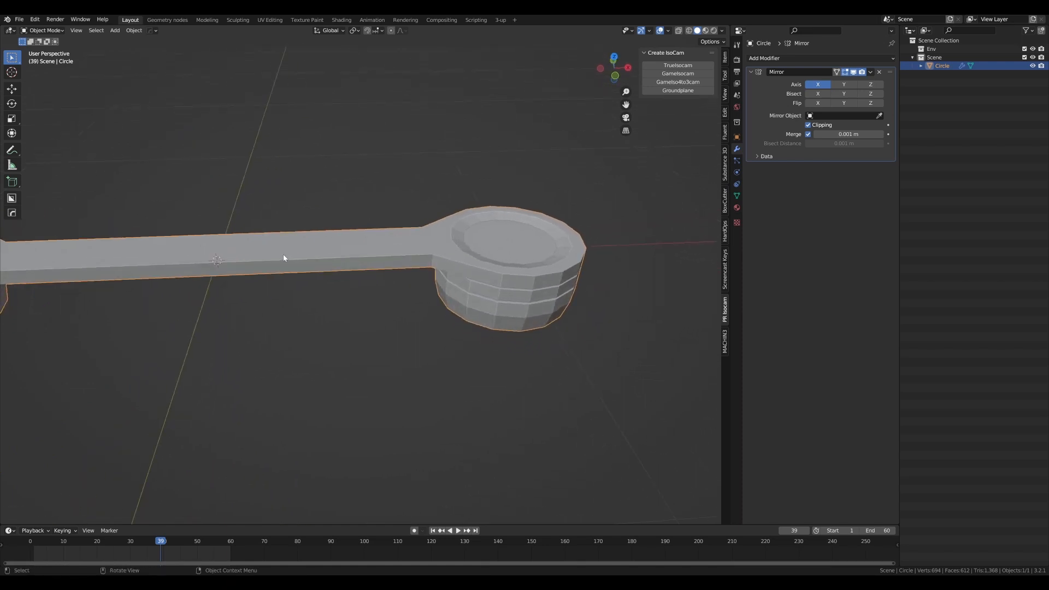
pyautogui.hotkey('ctrl', '2')
pyautogui.moveTo(382, 227); pyautogui.dragTo(388, 207, button='middle')
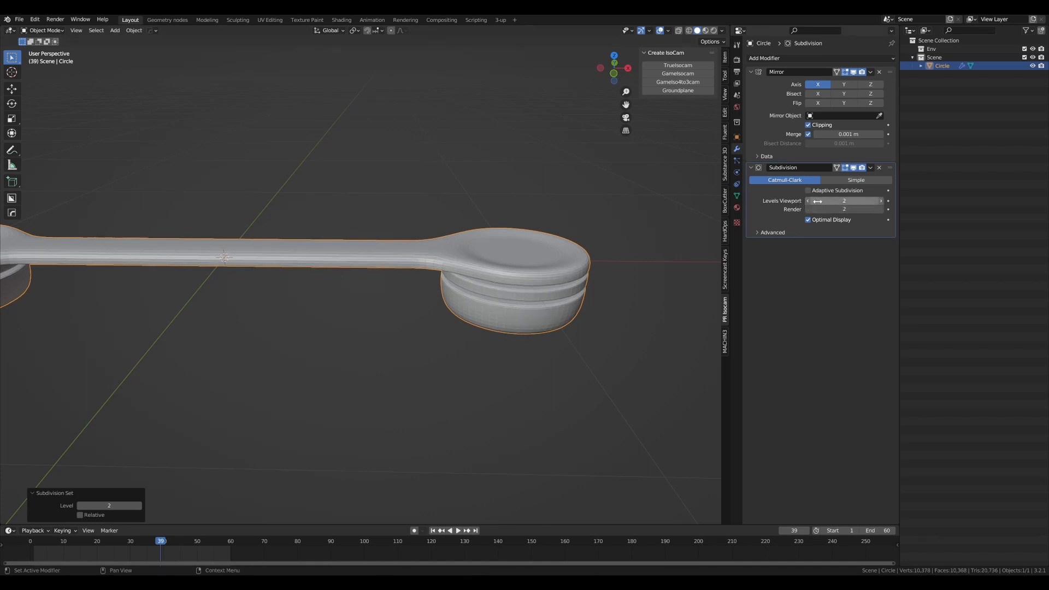
pyautogui.moveTo(487, 237); pyautogui.dragTo(373, 262, button='middle')
pyautogui.rightClick(392, 252)
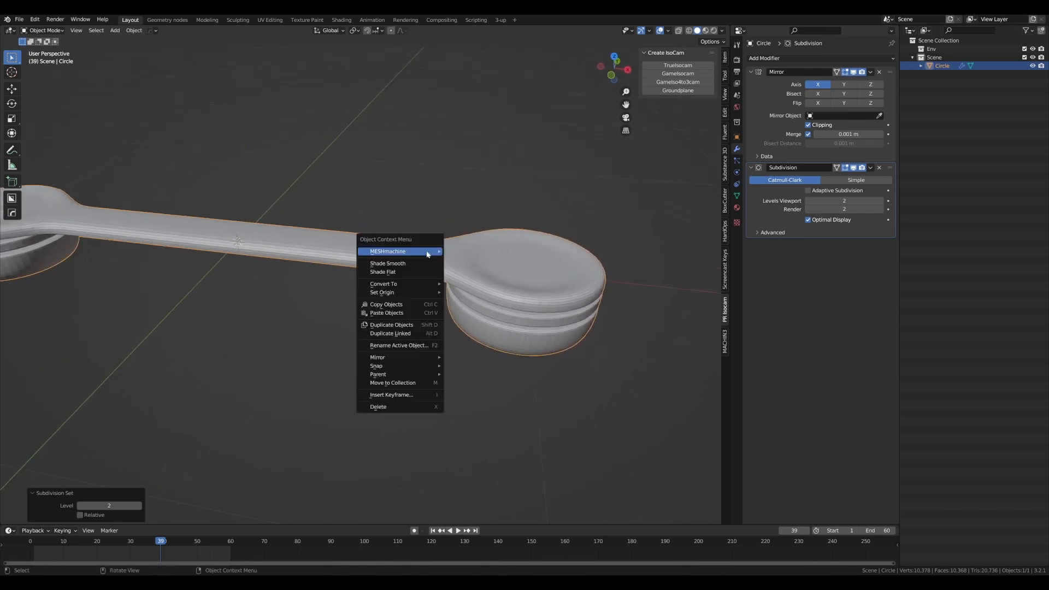
pyautogui.click(413, 265)
pyautogui.moveTo(413, 266); pyautogui.dragTo(267, 272, button='middle')
# - Edit the mesh from the front in X-ray and select all vertices of the middle disc layer's two upper edge loops
pyautogui.press('KP_1')
pyautogui.scroll(3, 494, 268)
pyautogui.scroll(-3, 454, 283)
pyautogui.moveTo(453, 286)
pyautogui.mouseDown(button='middle')
pyautogui.moveTo(473, 297)
pyautogui.moveTo(455, 273)
pyautogui.mouseUp(button='middle')
pyautogui.scroll(2, 484, 285)
pyautogui.press('KP_1')
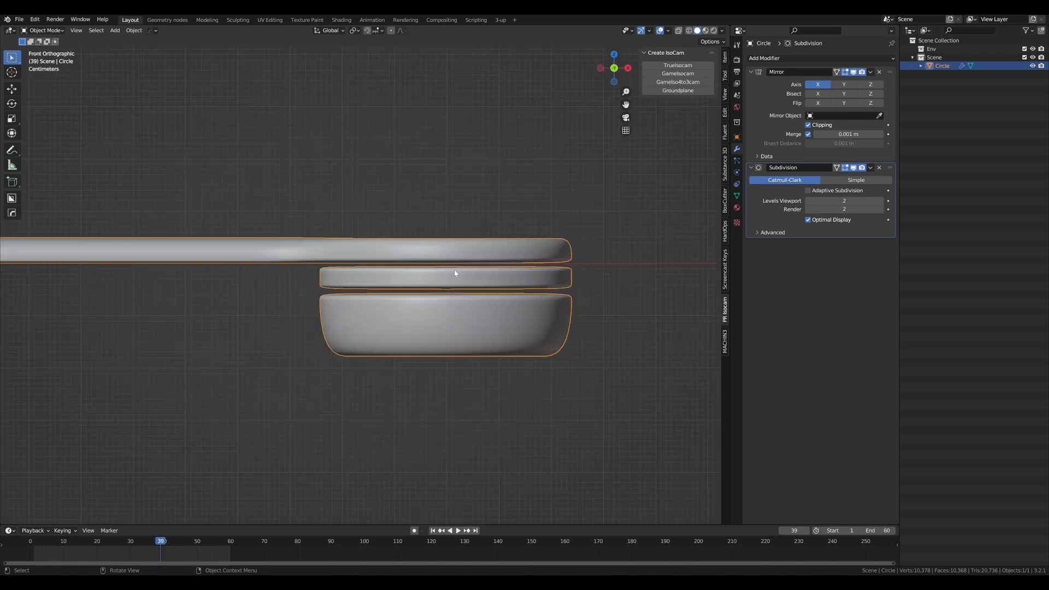
pyautogui.scroll(2, 453, 273)
pyautogui.press('Tab')
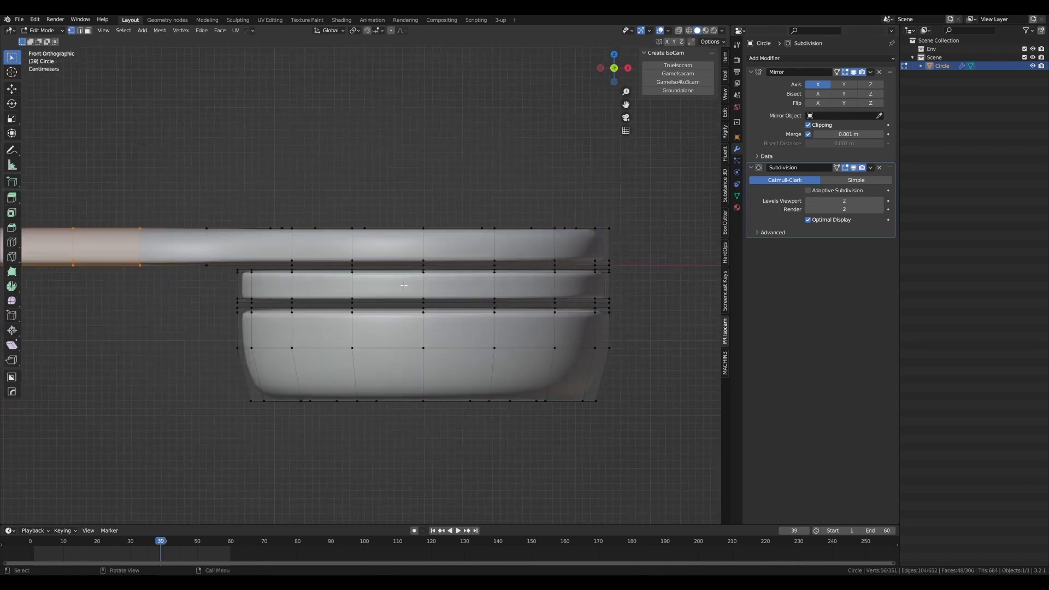
pyautogui.scroll(3, 404, 285)
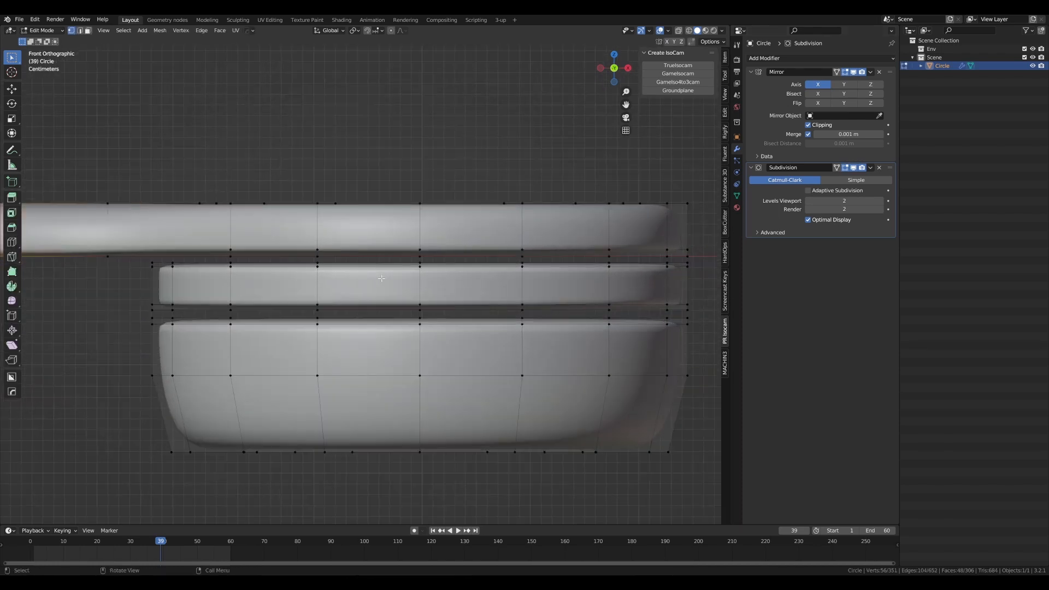
pyautogui.scroll(-1, 383, 279)
pyautogui.moveTo(645, 271); pyautogui.dragTo(169, 263)
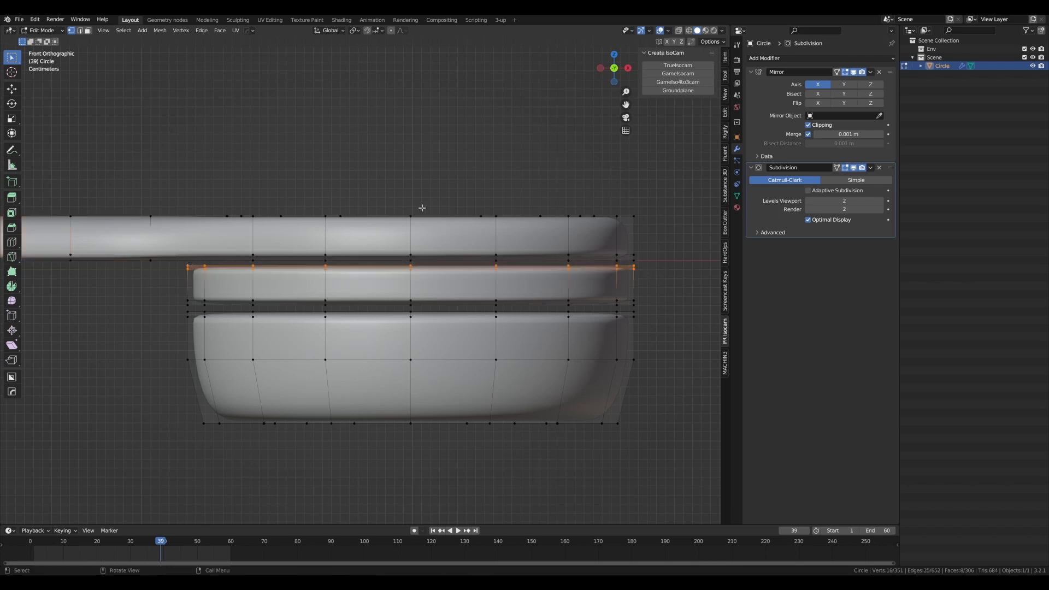
pyautogui.hotkey('alt', 'a')
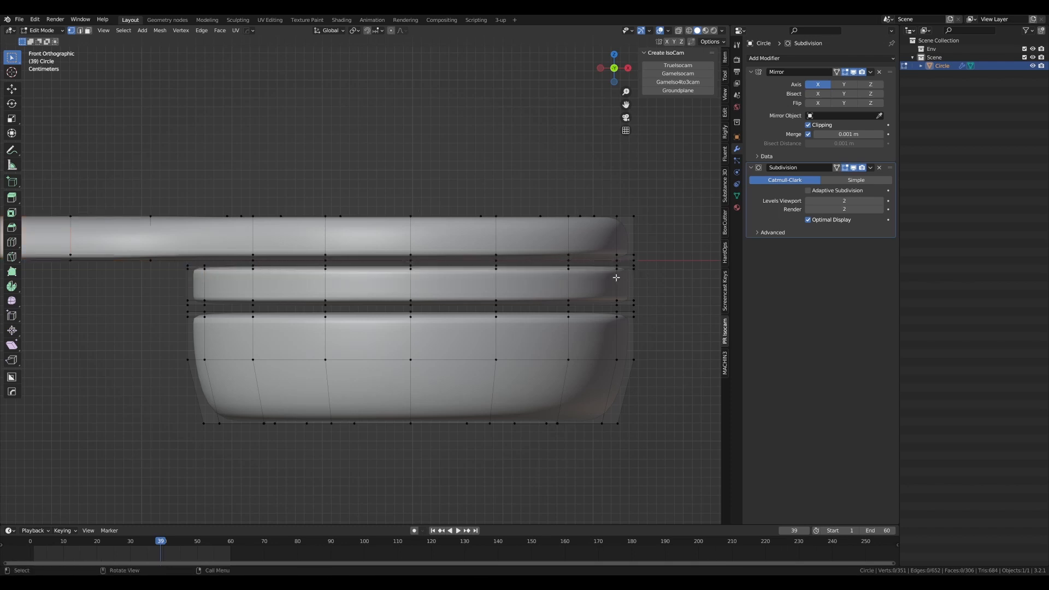
pyautogui.hotkey('alt', 'z')
pyautogui.moveTo(645, 273); pyautogui.dragTo(170, 263)
pyautogui.moveTo(181, 263); pyautogui.dragTo(265, 260, button='middle')
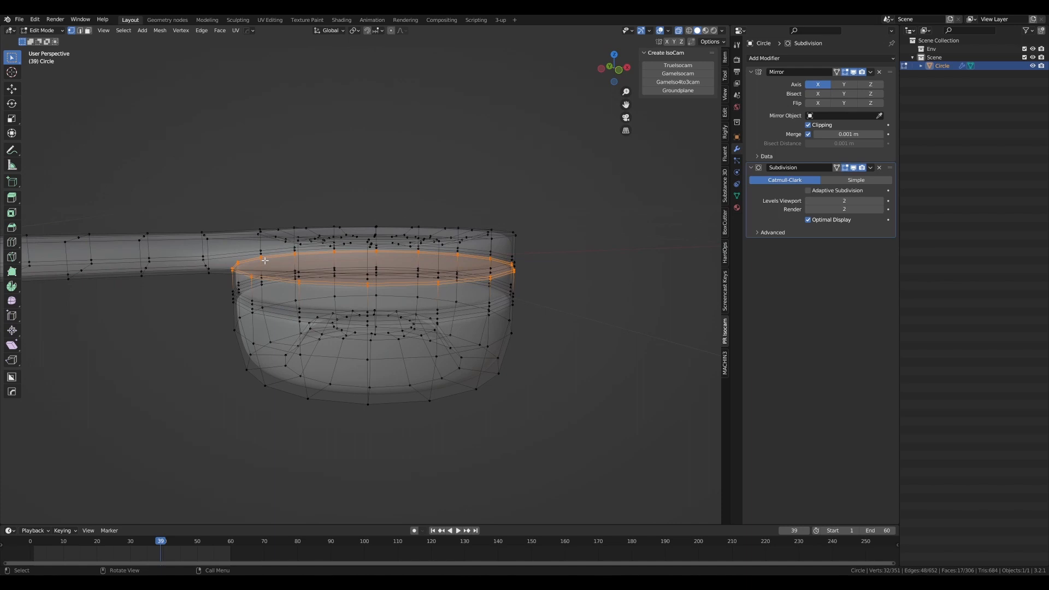
# - Move the middle layer's upper edge loops up about 0.01 m along Z to narrow the gap below the top layer
pyautogui.press('KP_1')
pyautogui.scroll(3, 353, 260)
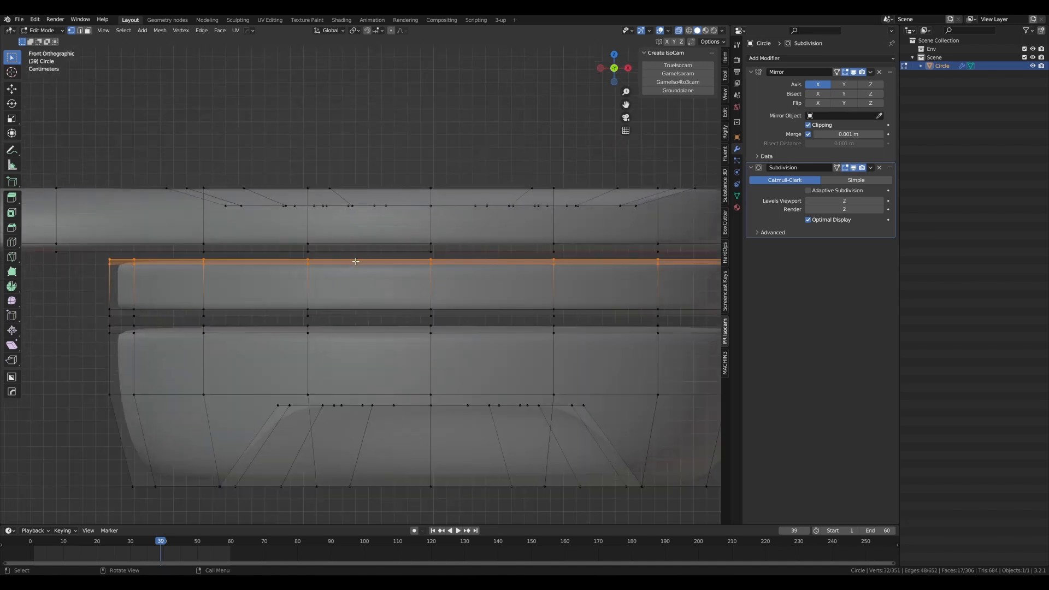
pyautogui.scroll(3, 380, 267)
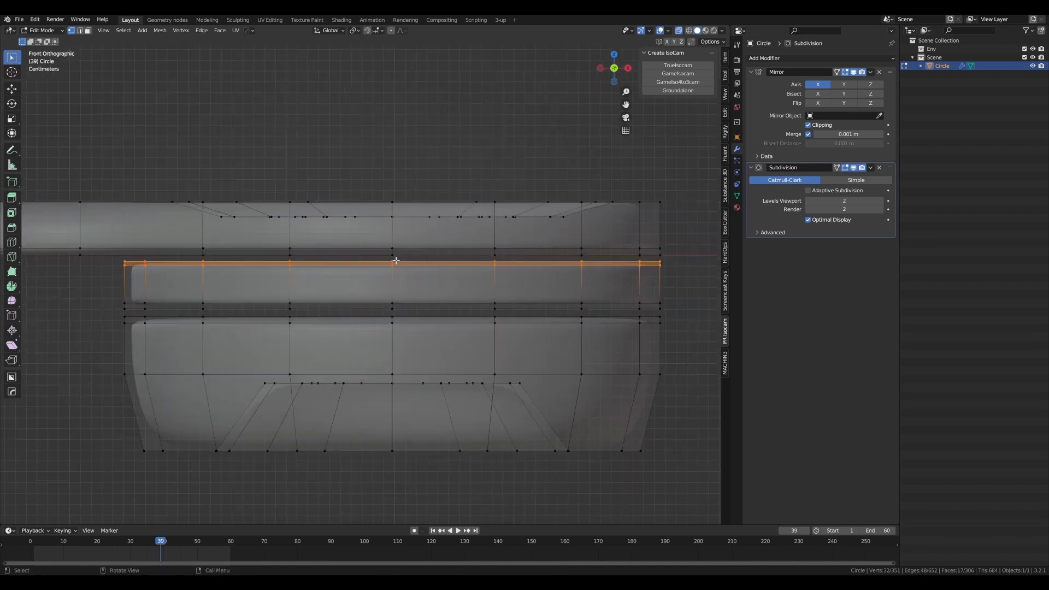
pyautogui.moveTo(381, 264); pyautogui.dragTo(563, 267, button='middle')
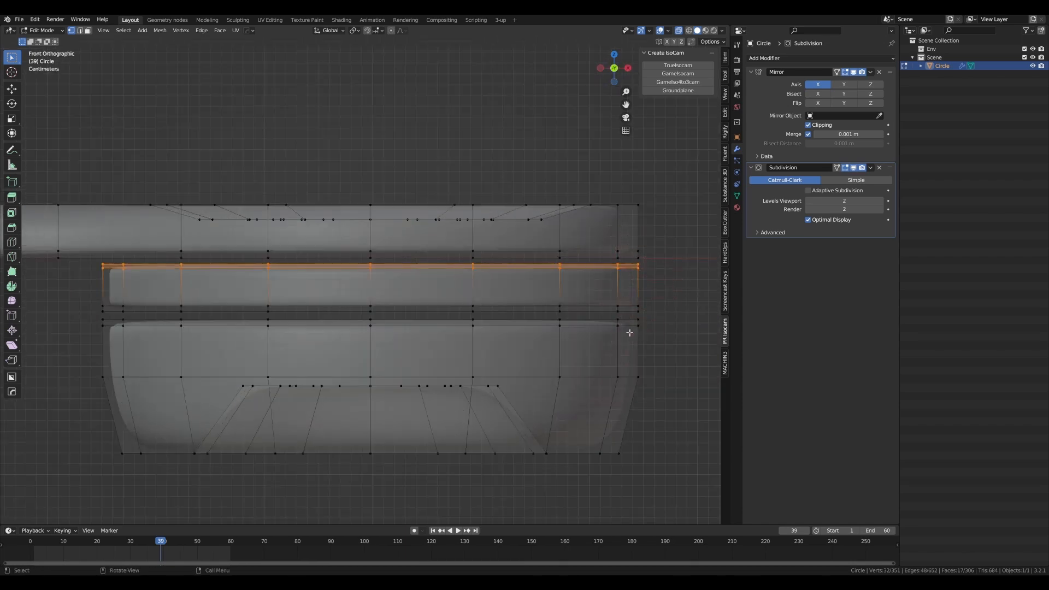
pyautogui.scroll(-1, 589, 324)
pyautogui.scroll(1, 498, 295)
pyautogui.keyDown('shift'); pyautogui.moveTo(494, 287); pyautogui.dragTo(498, 283, button='middle'); pyautogui.keyUp('shift')
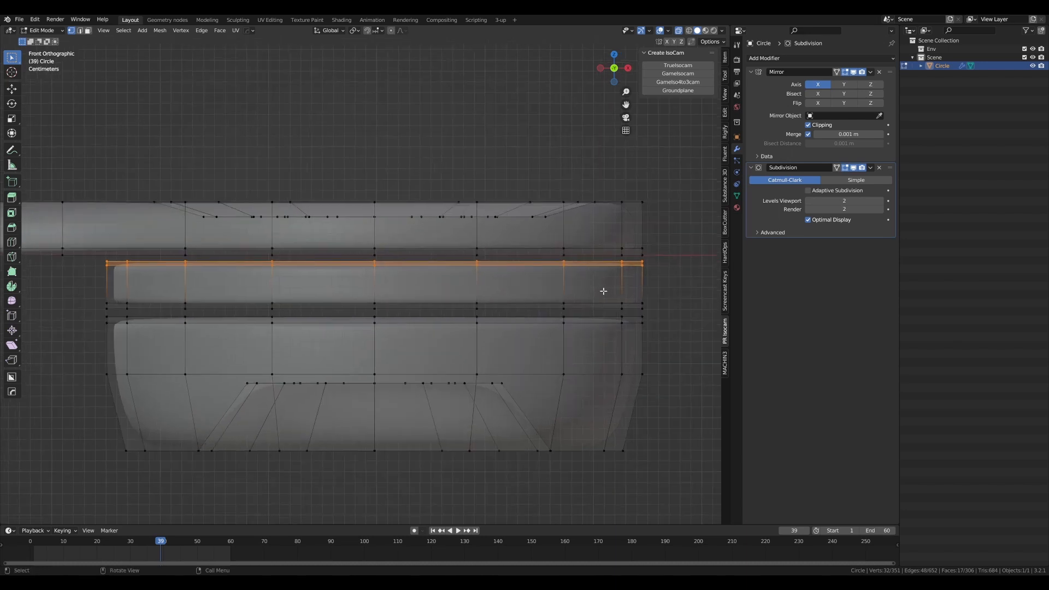
pyautogui.press('g')
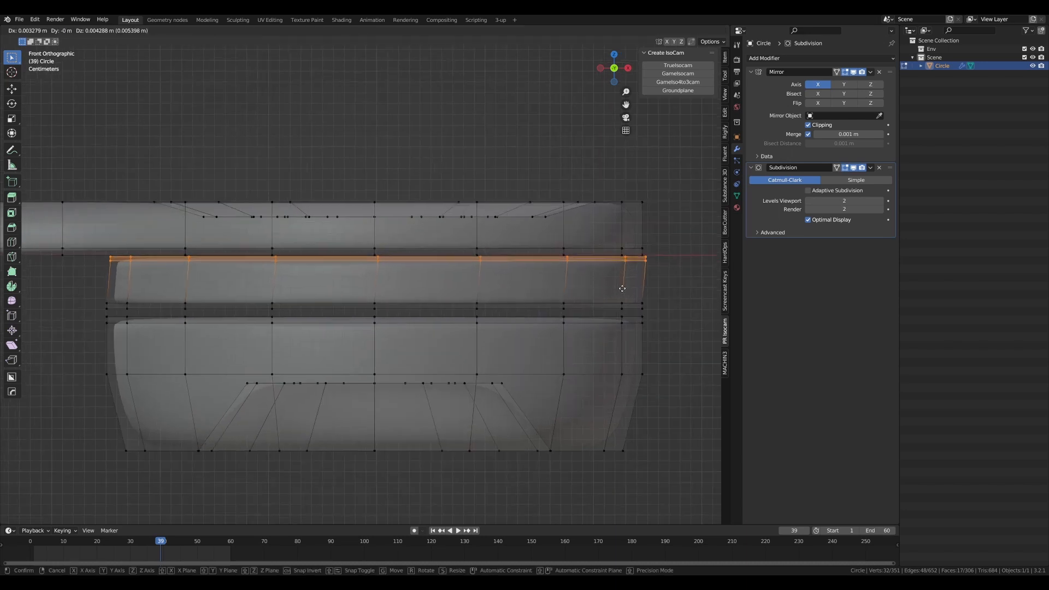
pyautogui.press('z')
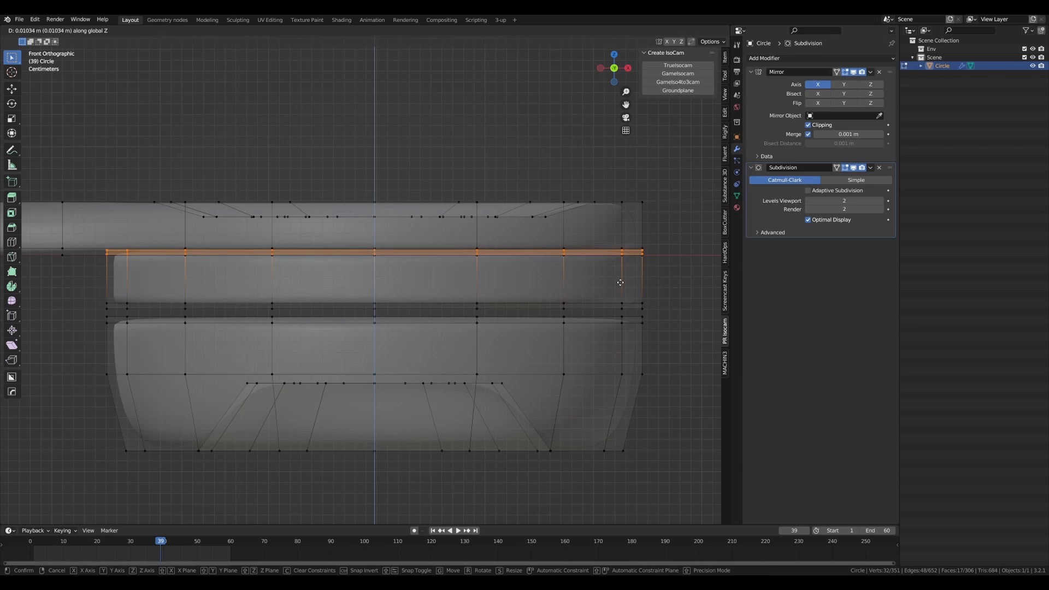
pyautogui.click(621, 283)
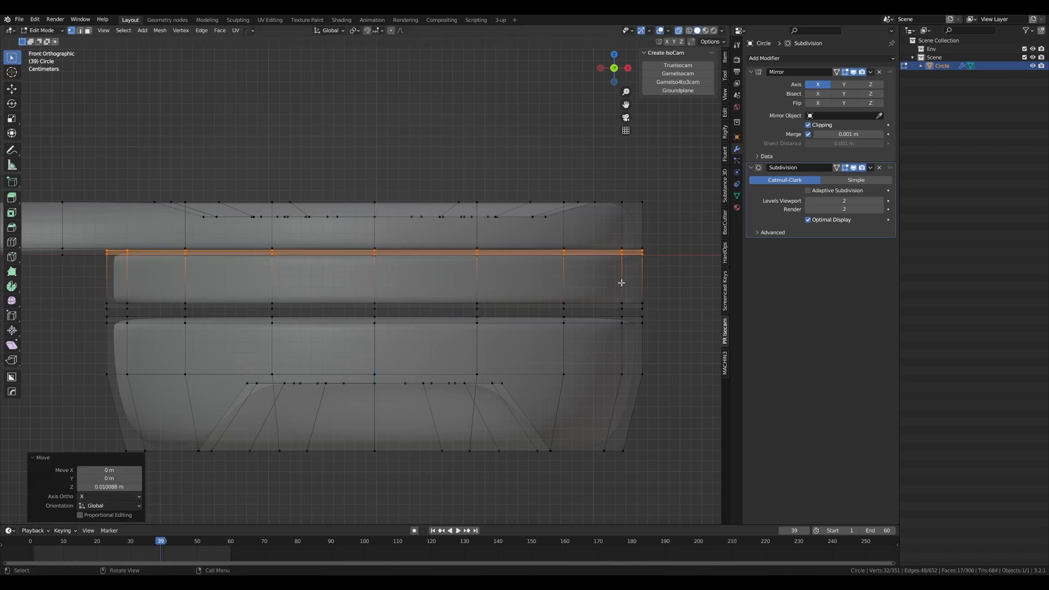
pyautogui.keyDown('shift'); pyautogui.moveTo(620, 281); pyautogui.dragTo(569, 277, button='middle'); pyautogui.keyUp('shift')
pyautogui.scroll(3, 468, 250)
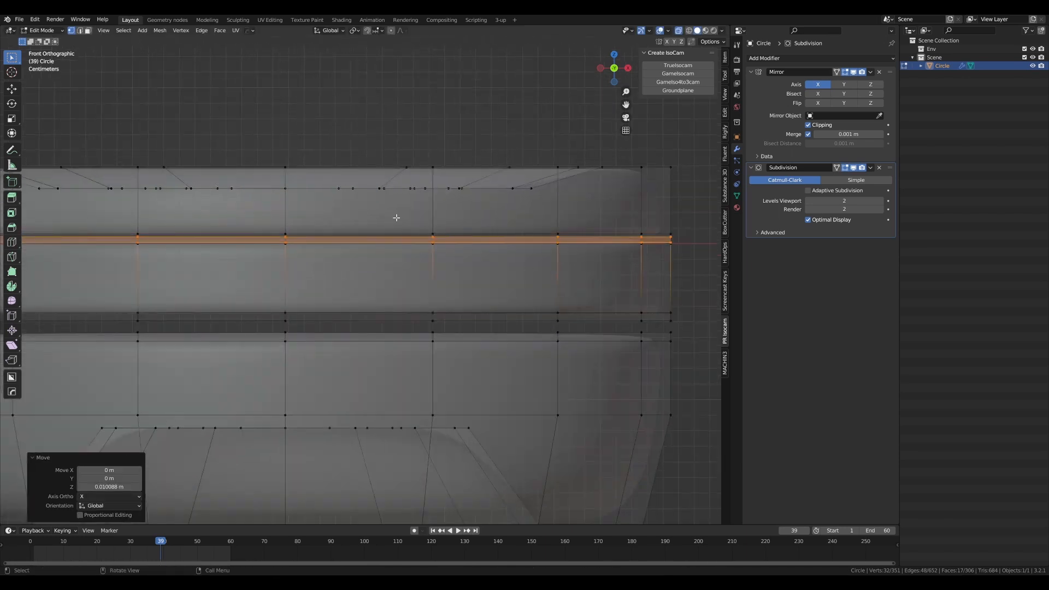
pyautogui.scroll(-2, 451, 266)
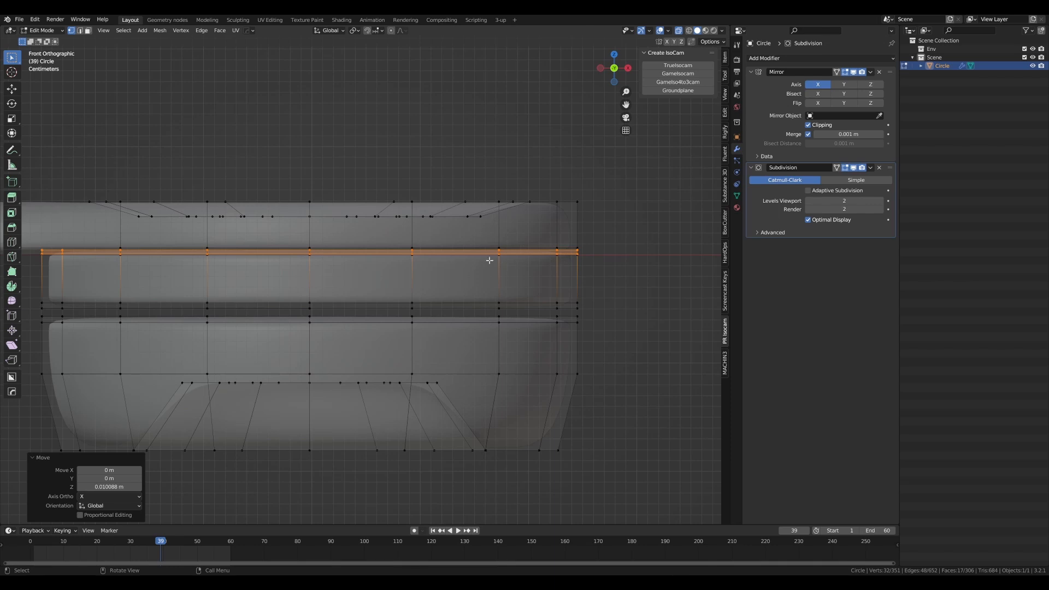
# - Select the middle layer's lower edge loops and move them about -0.0097 m along Z toward the bottom layer, returning to Object Mode
pyautogui.click(606, 266)
pyautogui.keyDown('shift'); pyautogui.moveTo(572, 284); pyautogui.dragTo(602, 262, button='middle'); pyautogui.keyUp('shift')
pyautogui.scroll(1, 599, 259)
pyautogui.scroll(-1, 596, 278)
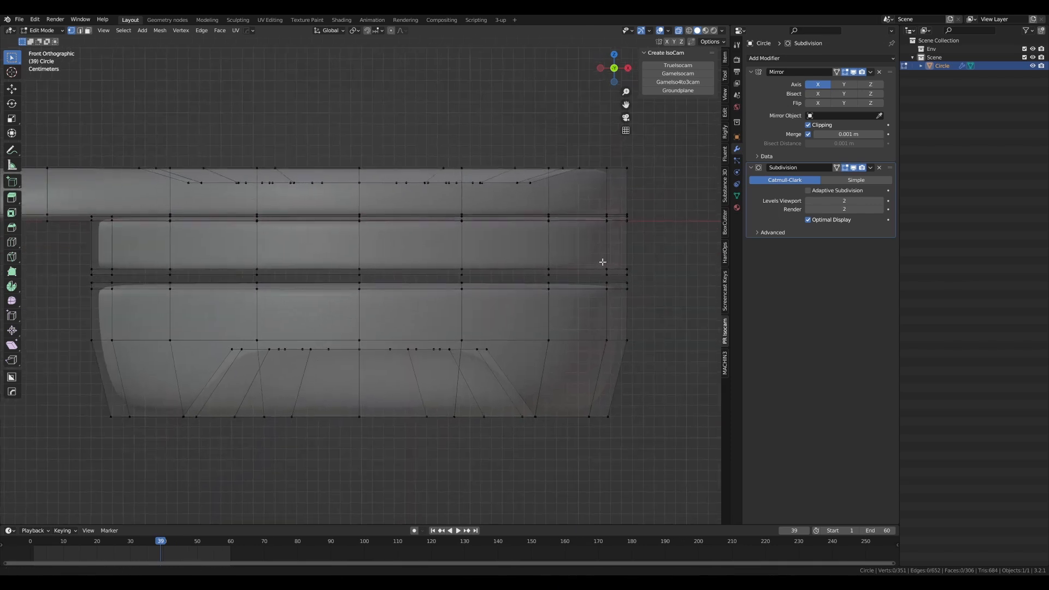
pyautogui.moveTo(640, 263); pyautogui.dragTo(67, 278)
pyautogui.scroll(2, 382, 276)
pyautogui.press('g')
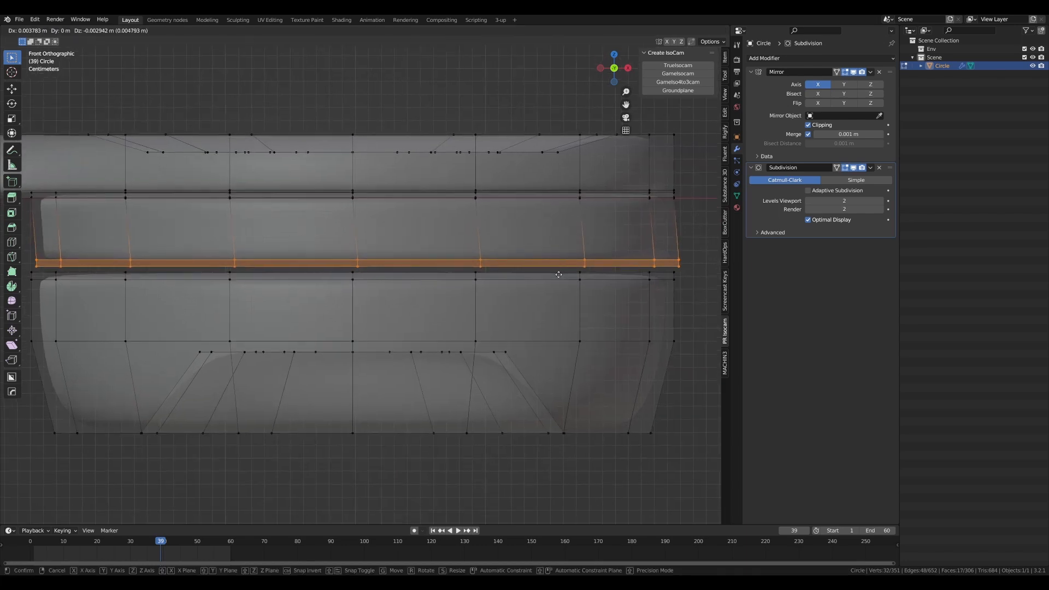
pyautogui.press('z')
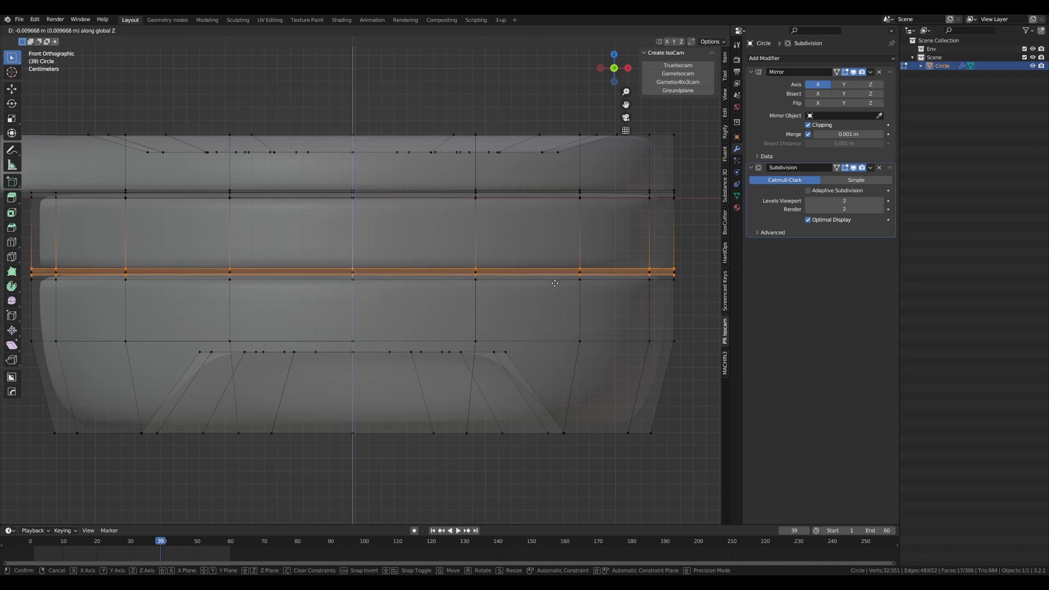
pyautogui.click(554, 283)
pyautogui.scroll(-5, 517, 277)
pyautogui.moveTo(484, 286)
pyautogui.mouseDown(button='middle')
pyautogui.moveTo(421, 259)
pyautogui.moveTo(453, 271)
pyautogui.moveTo(462, 250)
pyautogui.moveTo(452, 224)
pyautogui.moveTo(499, 250)
pyautogui.moveTo(386, 277)
pyautogui.moveTo(395, 289)
pyautogui.moveTo(391, 242)
pyautogui.moveTo(397, 268)
pyautogui.moveTo(390, 257)
pyautogui.mouseUp(button='middle')
pyautogui.press('Tab')
pyautogui.scroll(-2, 380, 280)
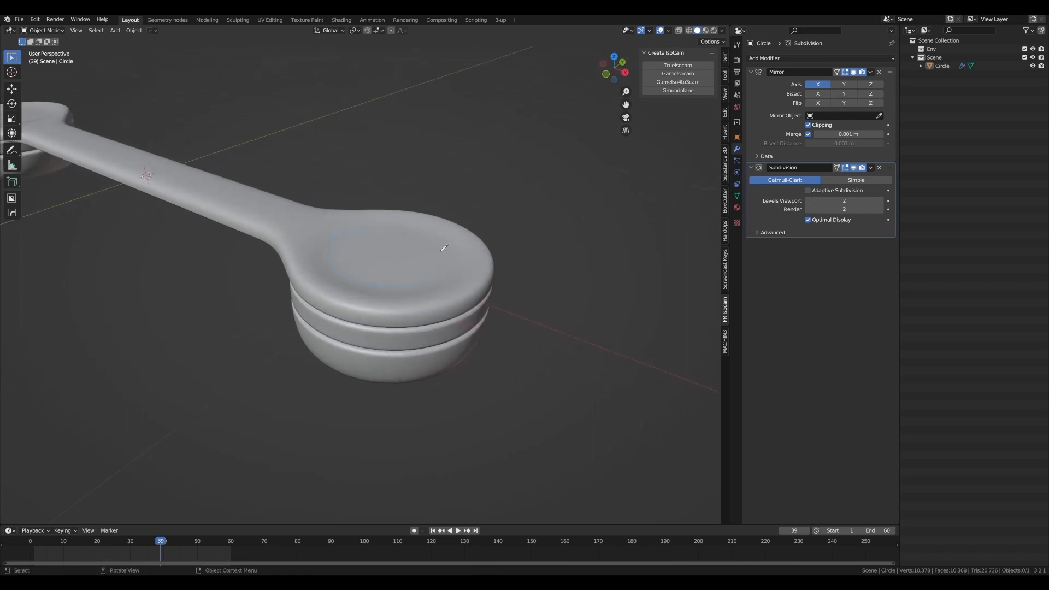
# - Select the edge loop around the rim of the disc's top recess and bevel it about 0.01 m wide with one segment
pyautogui.scroll(2, 429, 226)
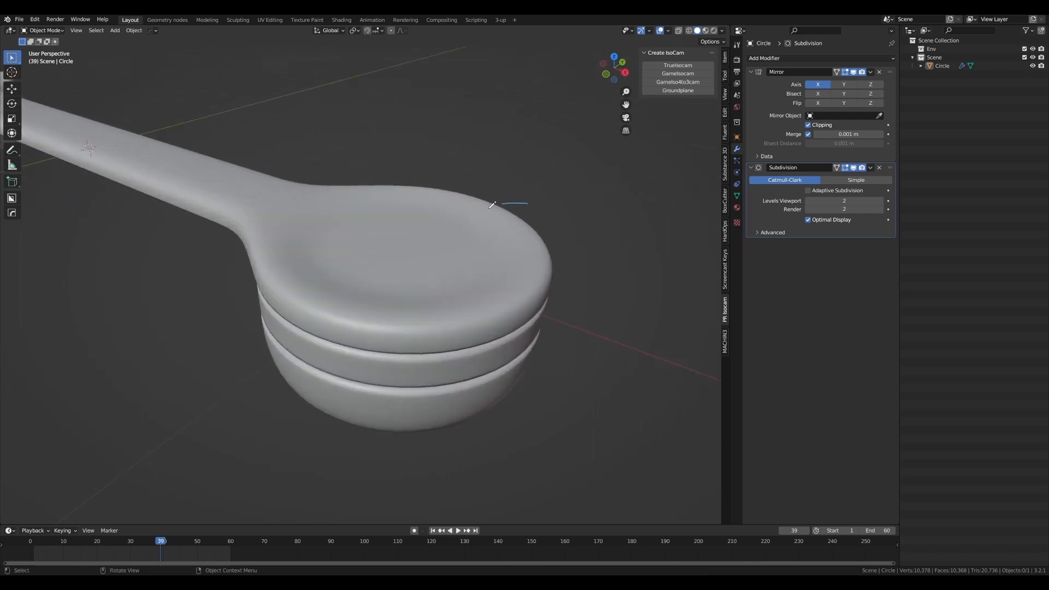
pyautogui.moveTo(451, 266); pyautogui.dragTo(290, 282, button='middle')
pyautogui.press('Tab')
pyautogui.scroll(3, 416, 246)
pyautogui.doubleClick(259, 267)
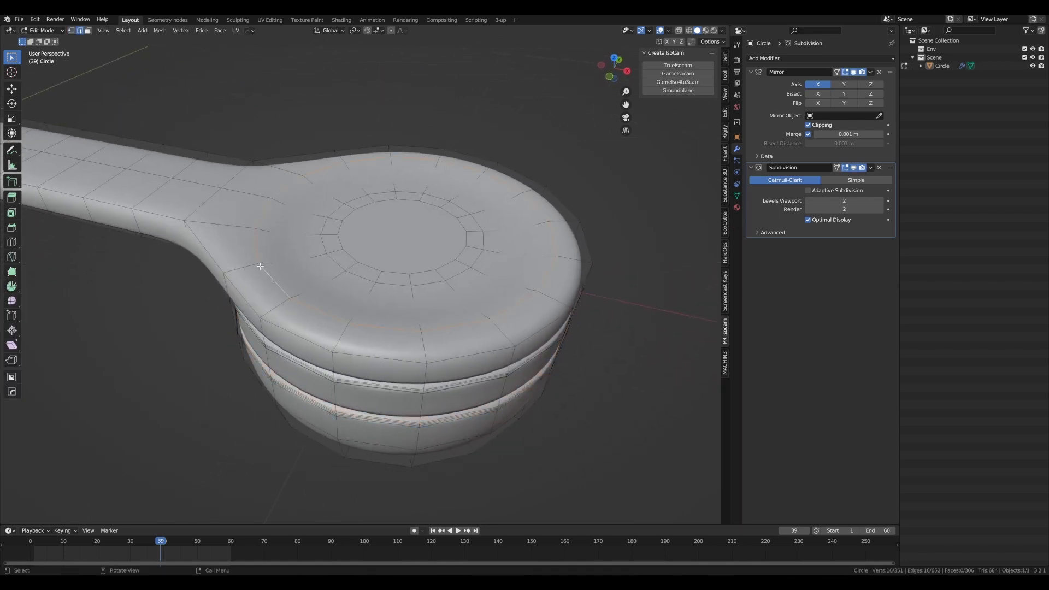
pyautogui.keyDown('alt'); pyautogui.moveTo(260, 266); pyautogui.dragTo(316, 276); pyautogui.keyUp('alt')
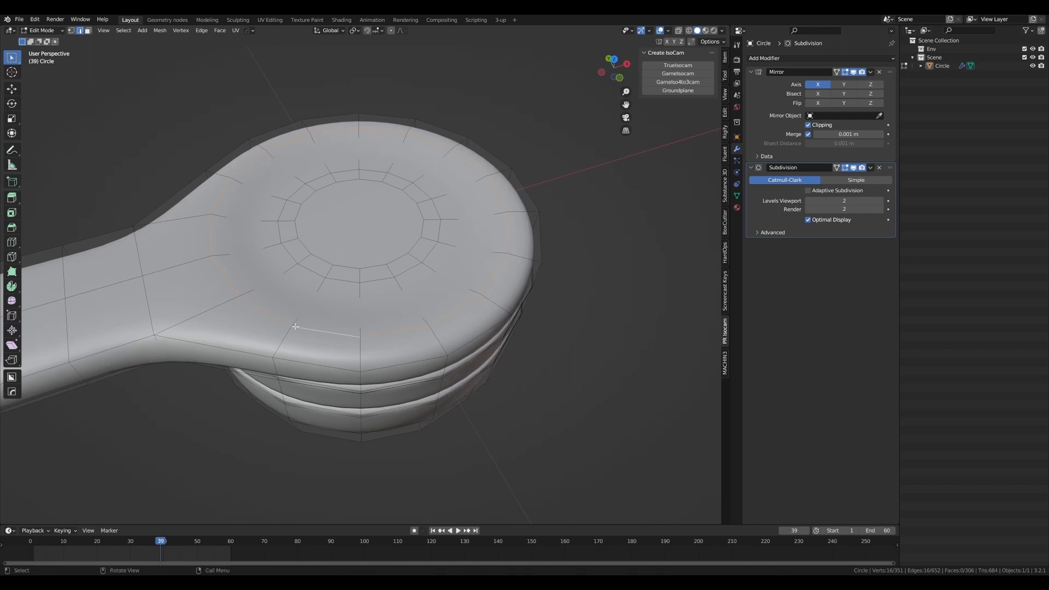
pyautogui.scroll(2, 296, 326)
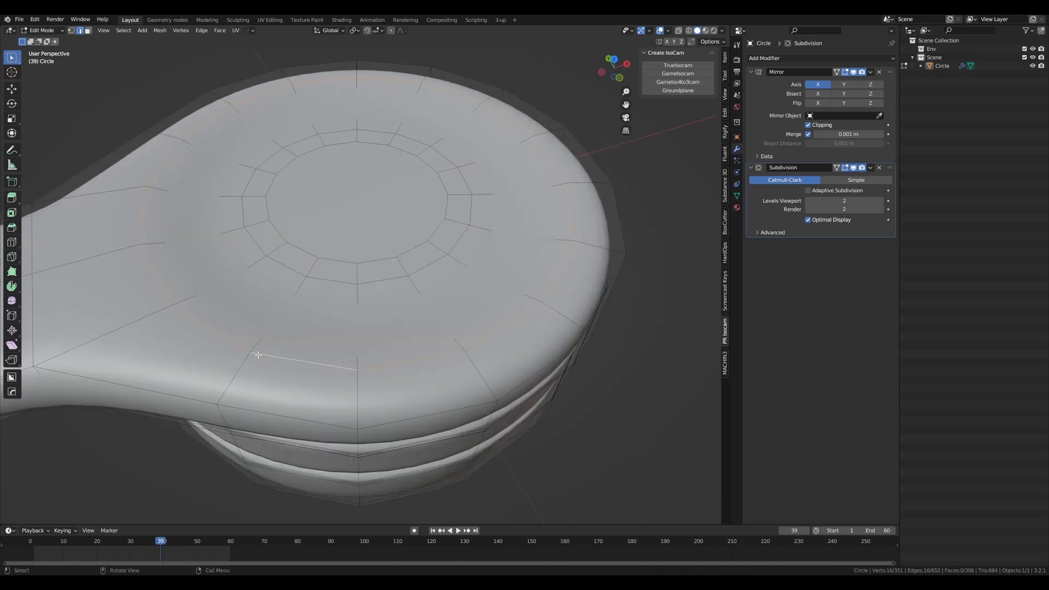
pyautogui.moveTo(259, 354); pyautogui.dragTo(275, 317, button='middle')
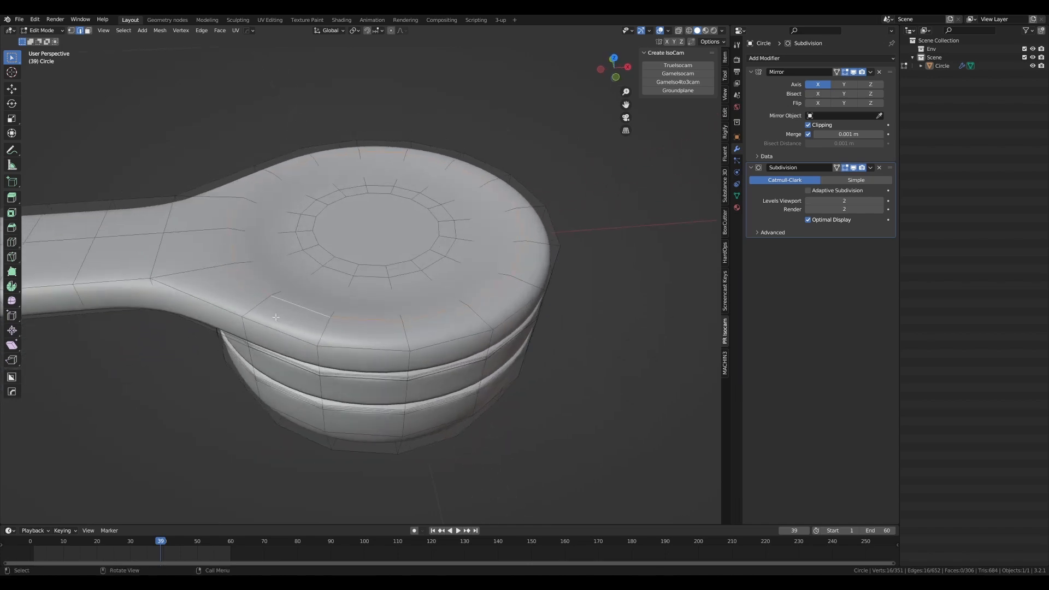
pyautogui.keyDown('alt'); pyautogui.moveTo(276, 316); pyautogui.dragTo(349, 287); pyautogui.keyUp('alt')
pyautogui.hotkey('ctrl', 'b')
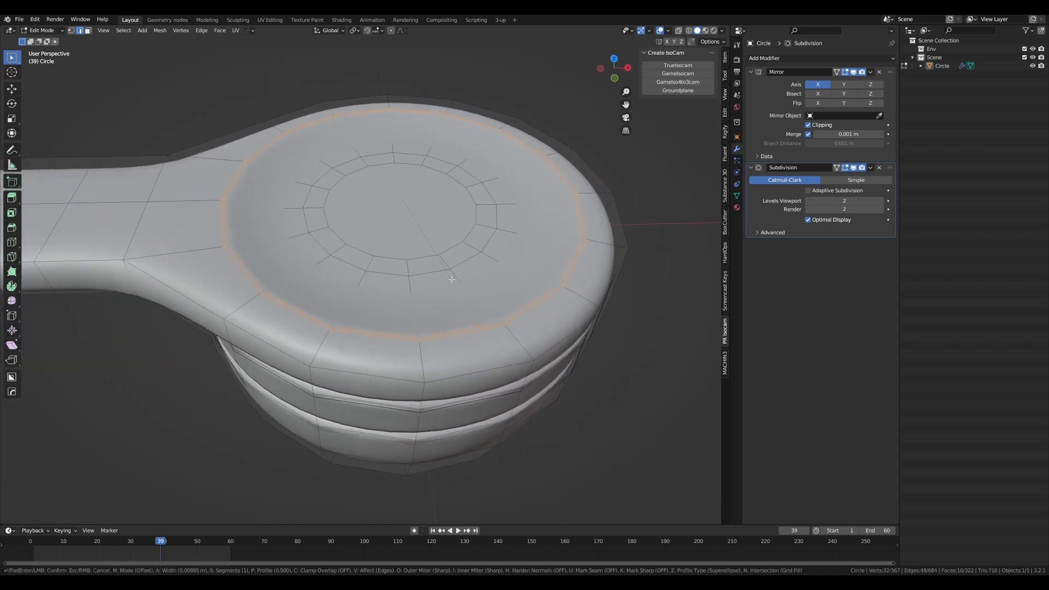
pyautogui.click(453, 279)
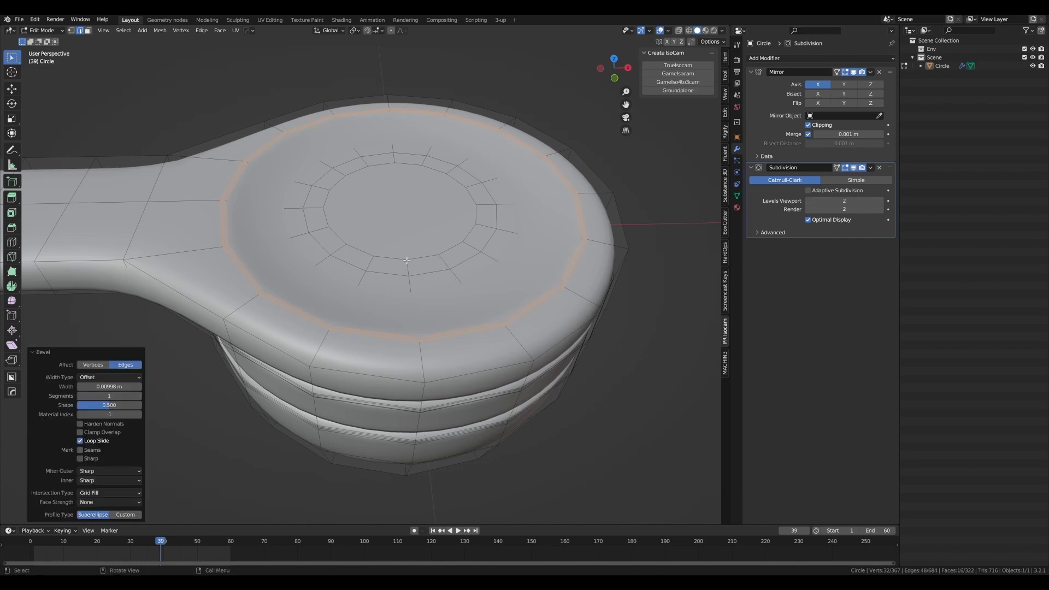
# - Select the edge loop around the floor of the disc's top recess and scale it to 0.921
pyautogui.keyDown('alt'); pyautogui.moveTo(453, 279); pyautogui.dragTo(503, 225); pyautogui.keyUp('alt')
pyautogui.keyDown('alt'); pyautogui.click(277, 234); pyautogui.keyUp('alt')
pyautogui.press('s')
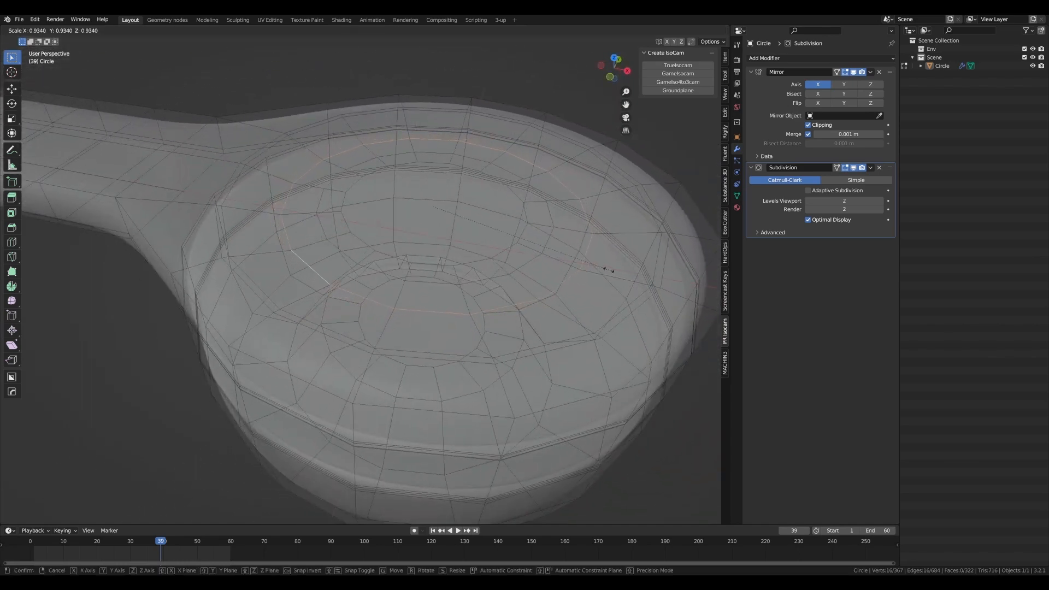
pyautogui.click(605, 268)
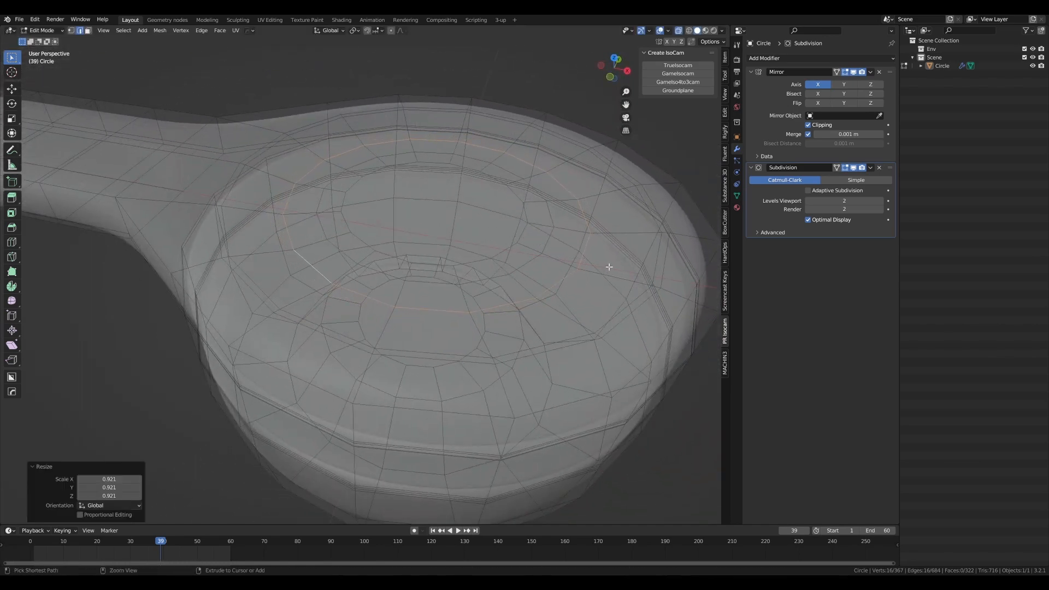
# - Bevel the edge loop around the top recess floor about 0.009 m wide with one segment and return to Object Mode
pyautogui.hotkey('ctrl', 'b')
pyautogui.click(613, 267)
pyautogui.scroll(-3, 508, 306)
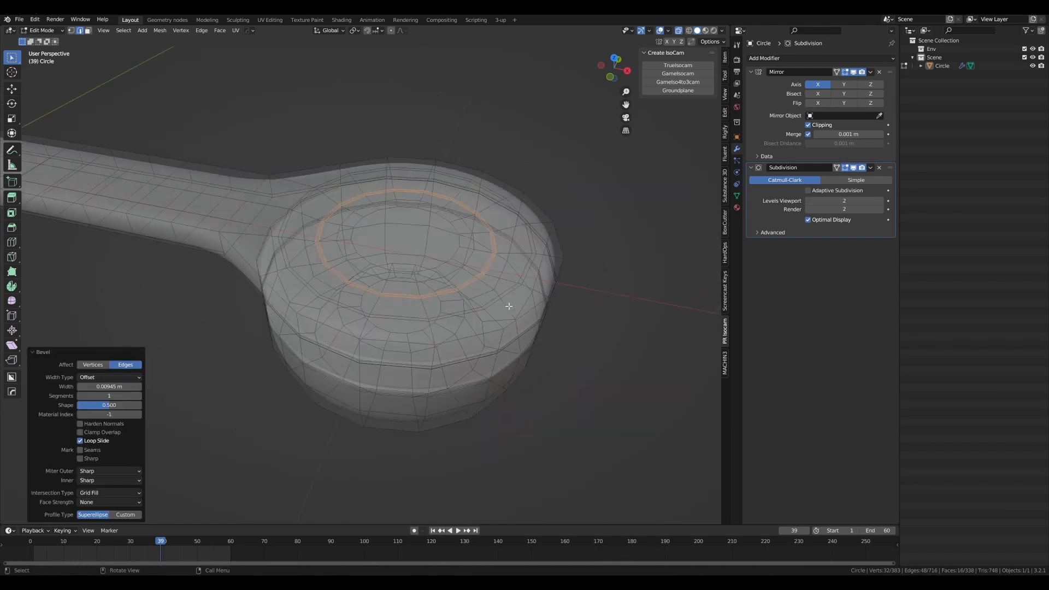
pyautogui.moveTo(509, 306); pyautogui.dragTo(484, 262, button='middle')
pyautogui.press('Tab')
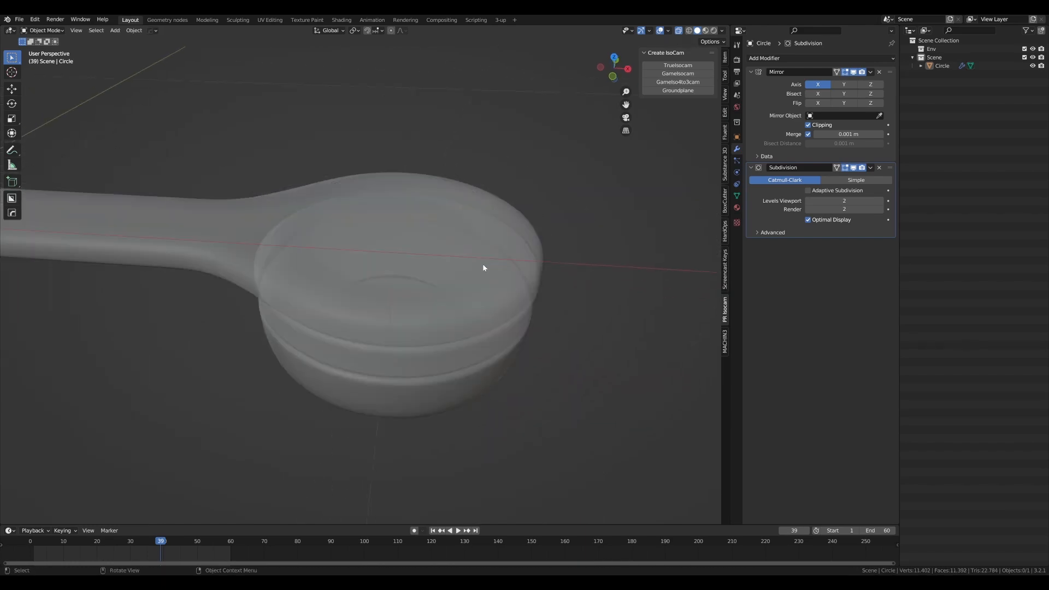
# - Add a Simple Deform modifier to the headphones and move it above Mirror in the modifier stack
pyautogui.scroll(-2, 470, 284)
pyautogui.keyDown('alt'); pyautogui.moveTo(466, 288); pyautogui.dragTo(444, 226); pyautogui.keyUp('alt')
pyautogui.scroll(-3, 476, 232)
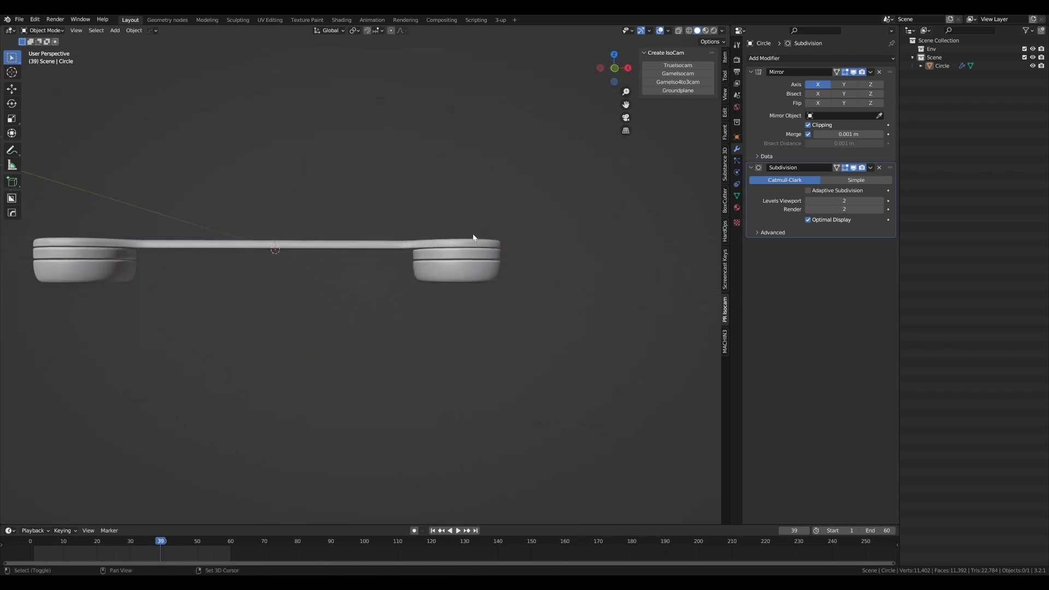
pyautogui.moveTo(473, 237); pyautogui.dragTo(436, 274, button='middle')
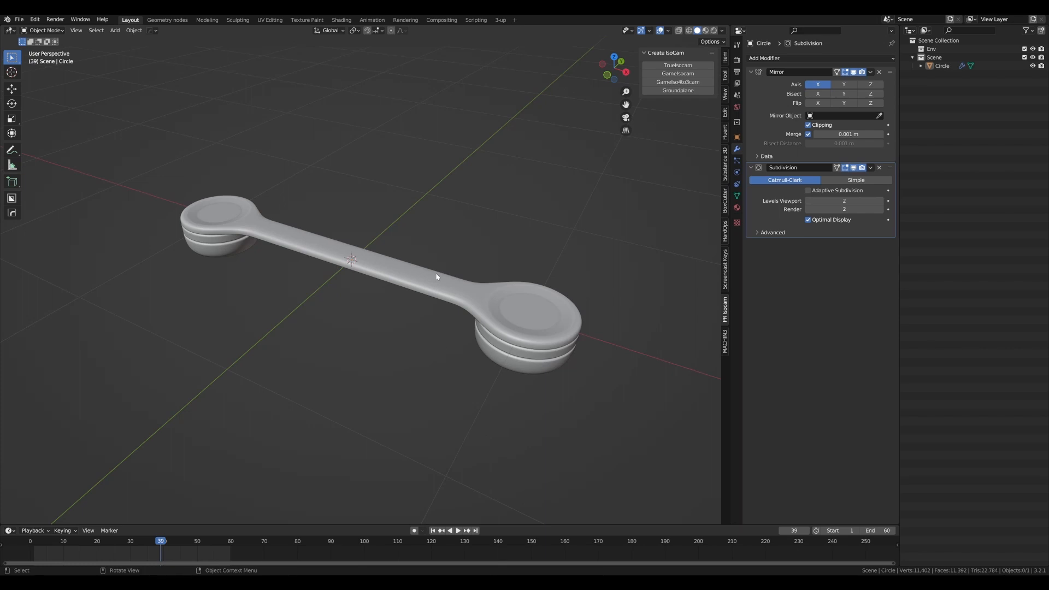
pyautogui.moveTo(436, 276); pyautogui.dragTo(454, 257, button='middle')
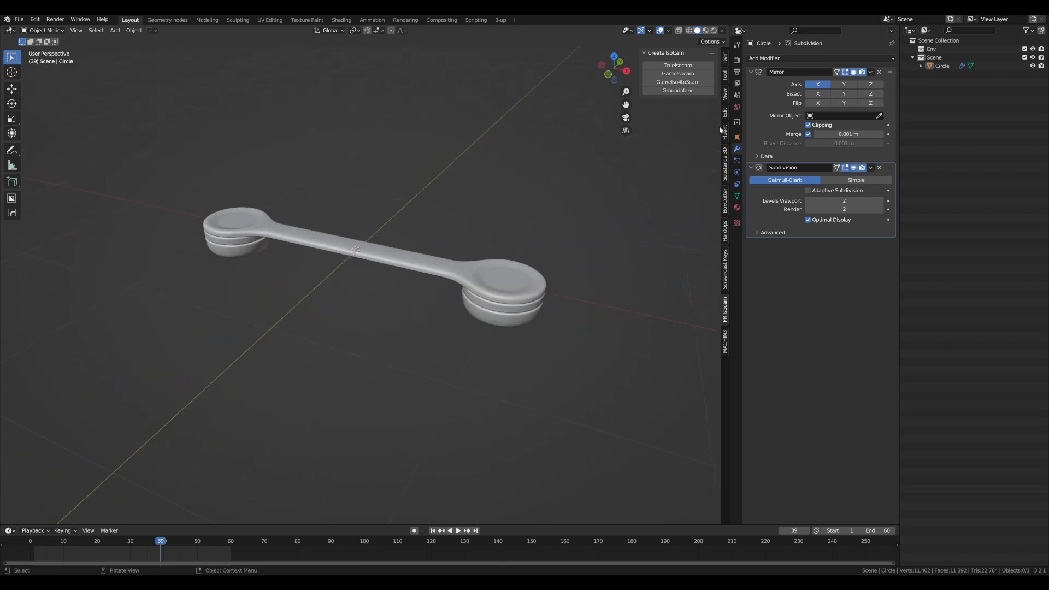
pyautogui.moveTo(403, 220)
pyautogui.mouseDown(button='middle')
pyautogui.moveTo(417, 241)
pyautogui.moveTo(431, 230)
pyautogui.moveTo(378, 240)
pyautogui.moveTo(412, 233)
pyautogui.mouseUp(button='middle')
pyautogui.click(416, 243)
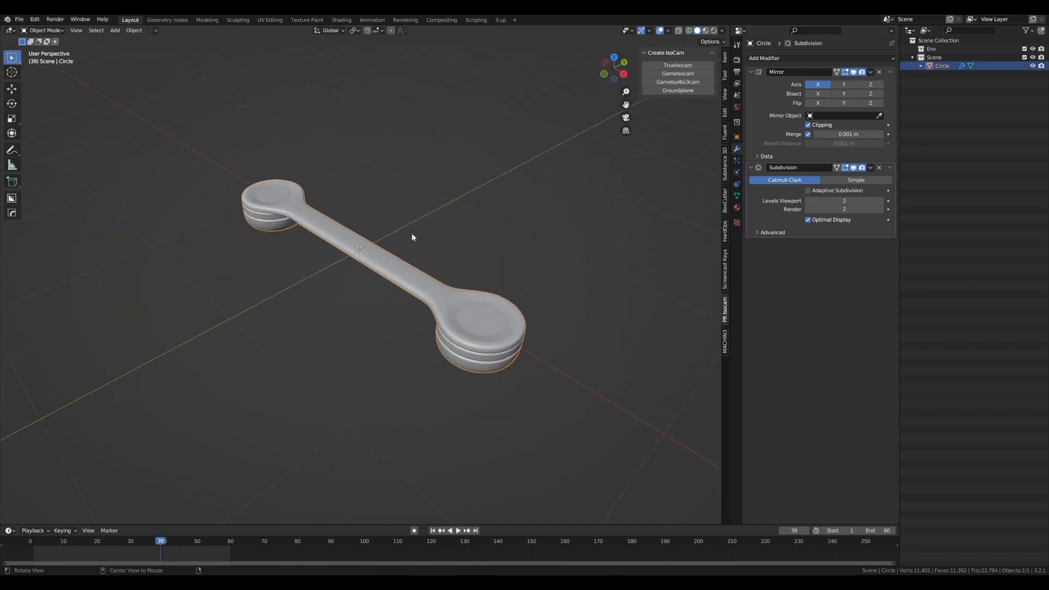
pyautogui.click(763, 58)
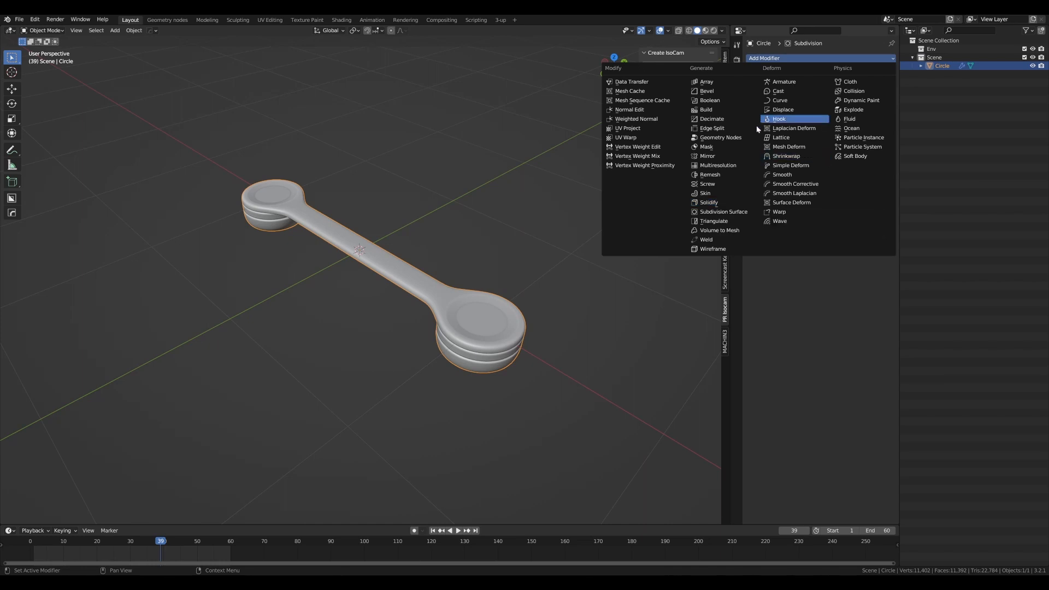
pyautogui.click(799, 165)
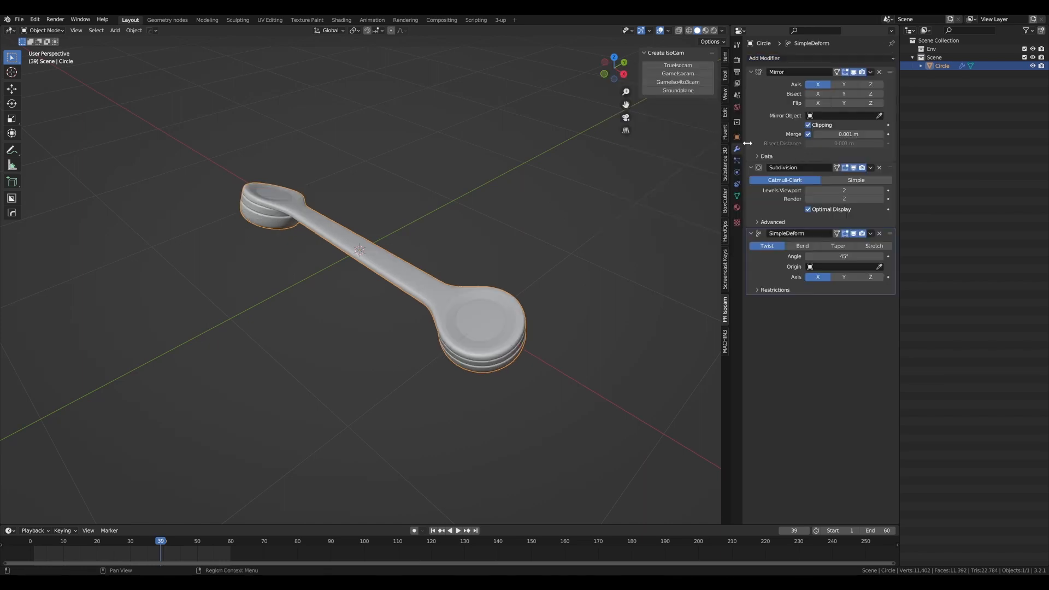
pyautogui.moveTo(890, 235); pyautogui.dragTo(885, 75)
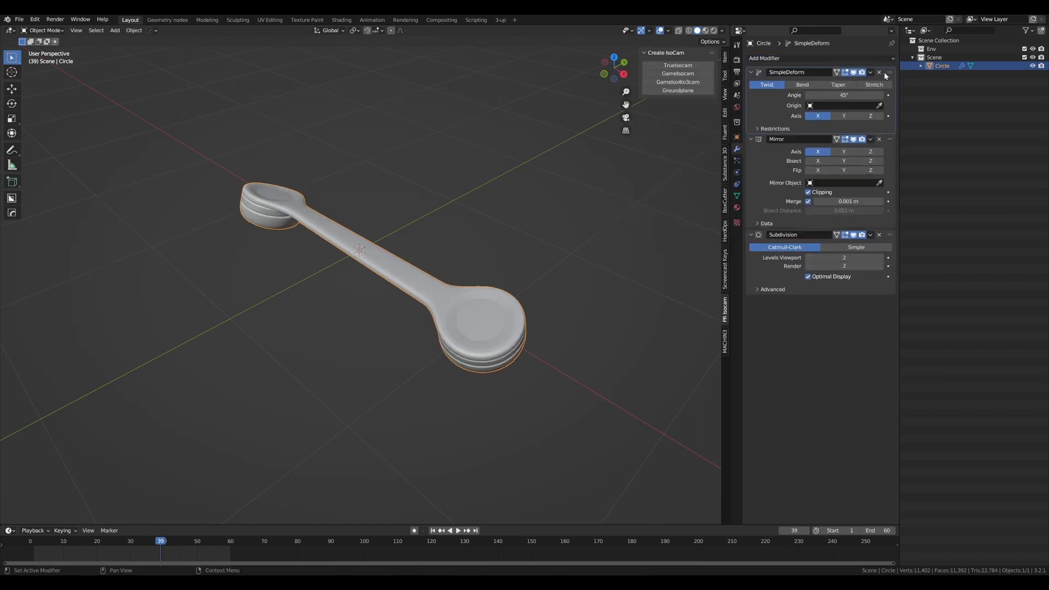
# - Examine from several sides how the Twist deformation affects the mirrored headband and ear discs
pyautogui.moveTo(424, 222); pyautogui.dragTo(457, 182, button='middle')
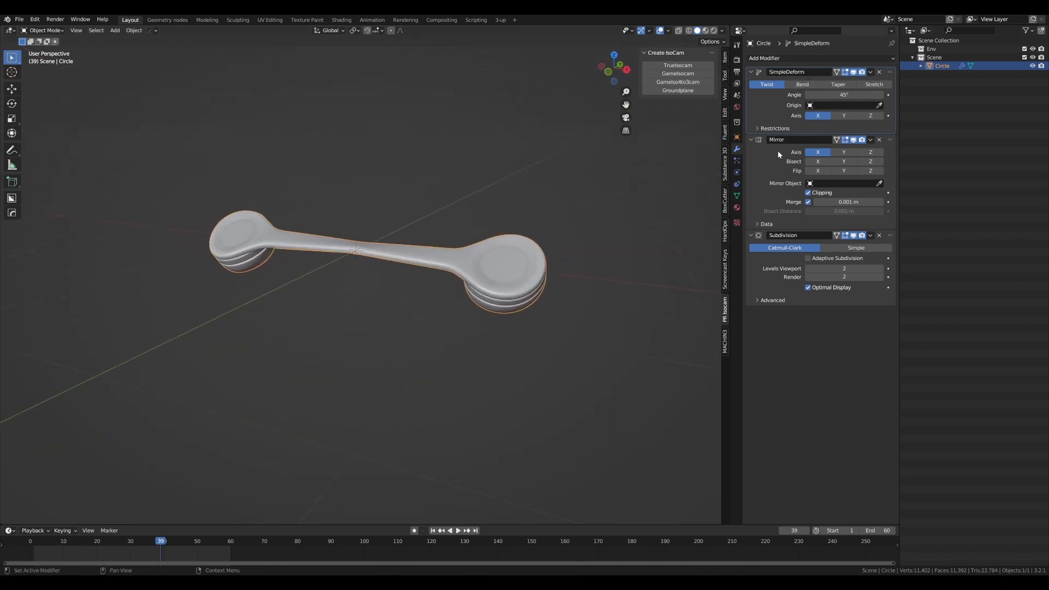
pyautogui.moveTo(529, 173); pyautogui.dragTo(367, 231, button='middle')
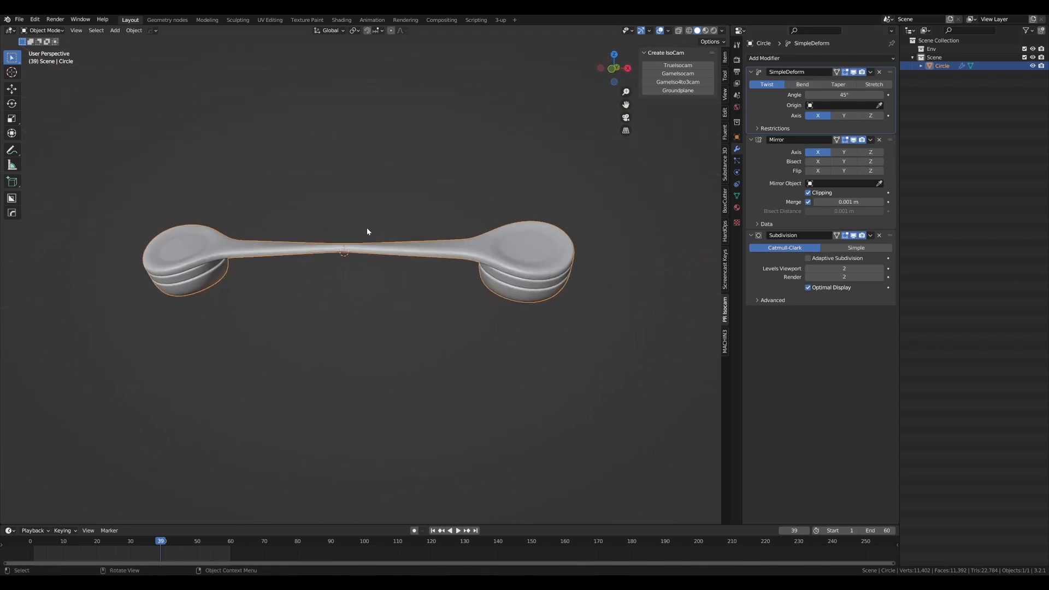
pyautogui.moveTo(360, 222); pyautogui.dragTo(541, 215)
pyautogui.moveTo(542, 217); pyautogui.dragTo(347, 218, button='right')
pyautogui.moveTo(379, 208); pyautogui.dragTo(534, 213)
pyautogui.moveTo(567, 221); pyautogui.dragTo(628, 260, button='right')
pyautogui.moveTo(446, 181); pyautogui.dragTo(463, 202, button='middle')
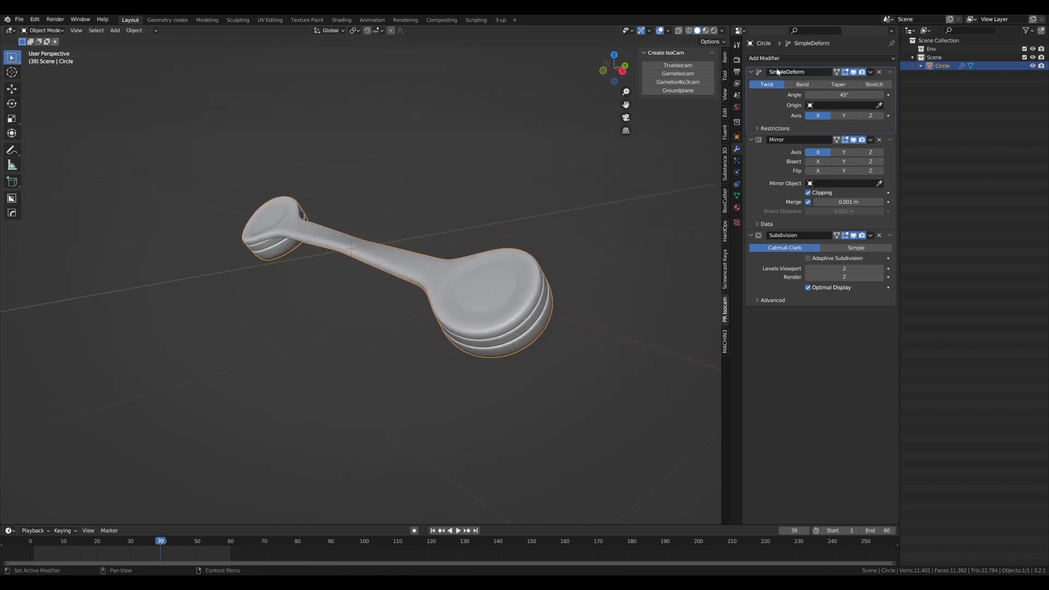
pyautogui.moveTo(605, 106)
pyautogui.mouseDown(button='middle')
pyautogui.moveTo(579, 109)
pyautogui.moveTo(595, 108)
pyautogui.mouseUp(button='middle')
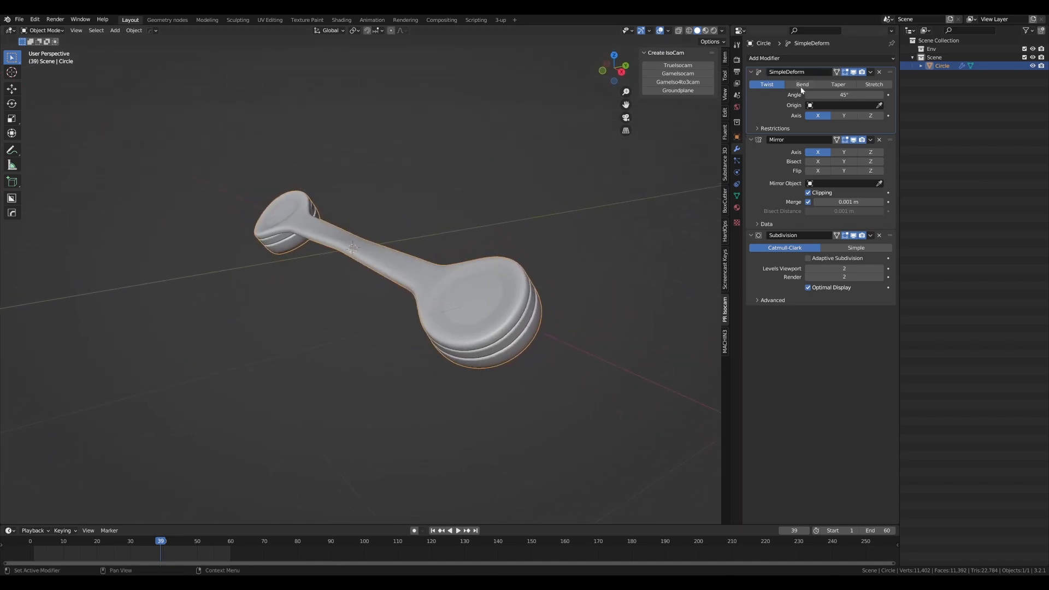
# - Switch the Simple Deform modifier to Bend and check the bending direction around the X axis
pyautogui.click(802, 88)
pyautogui.moveTo(492, 180); pyautogui.dragTo(385, 252, button='middle')
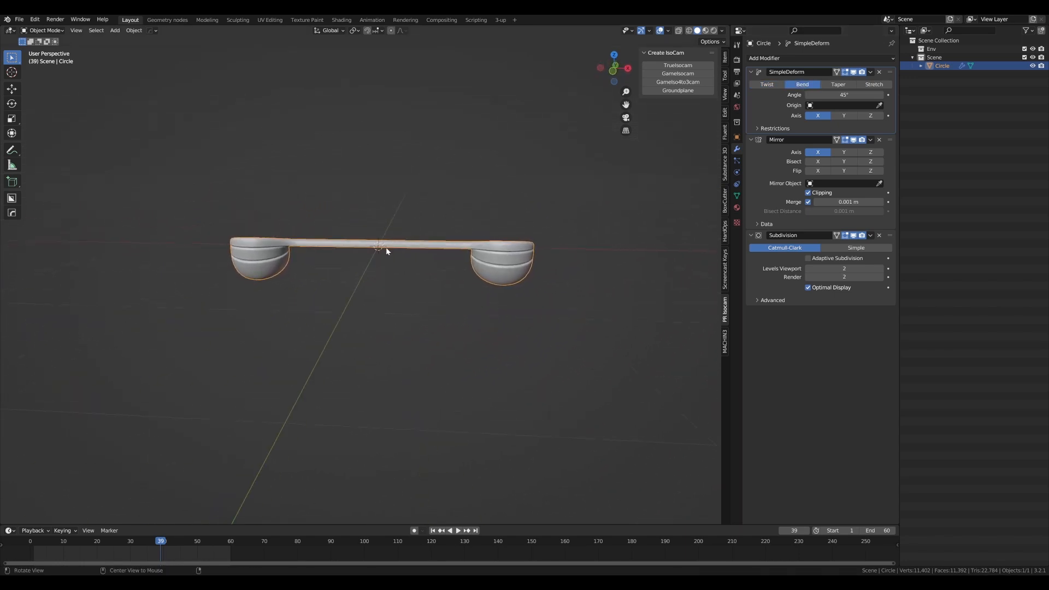
pyautogui.moveTo(403, 248); pyautogui.dragTo(440, 264)
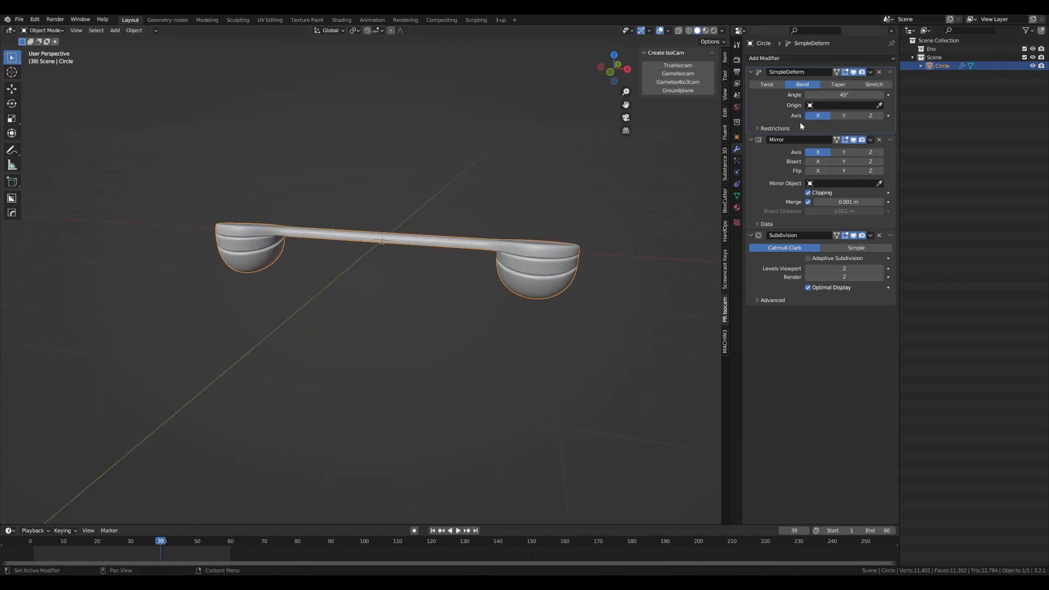
pyautogui.moveTo(454, 198); pyautogui.dragTo(375, 216, button='middle')
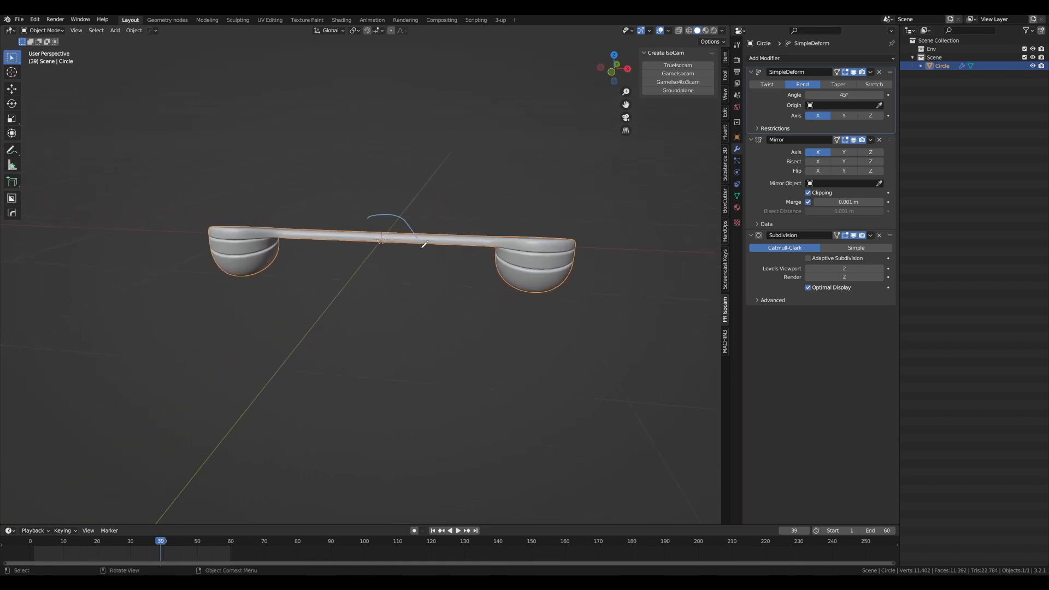
pyautogui.moveTo(424, 221); pyautogui.dragTo(362, 206, button='right')
pyautogui.moveTo(392, 208); pyautogui.dragTo(410, 208, button='middle')
# - Duplicate the headphones in place and set the duplicate's bend axis to Y for comparison
pyautogui.hotkey('shift', 'd')
pyautogui.rightClick(410, 208)
pyautogui.moveTo(411, 211); pyautogui.dragTo(381, 241)
pyautogui.moveTo(369, 254); pyautogui.dragTo(350, 271)
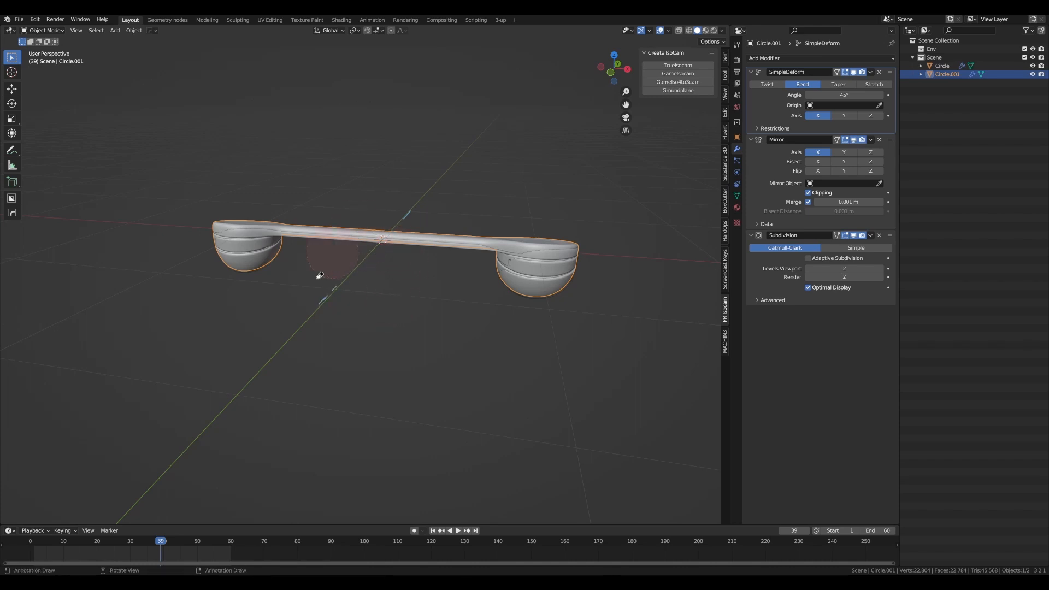
pyautogui.click(845, 116)
pyautogui.moveTo(431, 155)
pyautogui.mouseDown(button='middle')
pyautogui.moveTo(353, 170)
pyautogui.moveTo(382, 157)
pyautogui.moveTo(297, 159)
pyautogui.moveTo(321, 141)
pyautogui.moveTo(419, 161)
pyautogui.moveTo(415, 180)
pyautogui.moveTo(446, 166)
pyautogui.moveTo(432, 166)
pyautogui.mouseUp(button='middle')
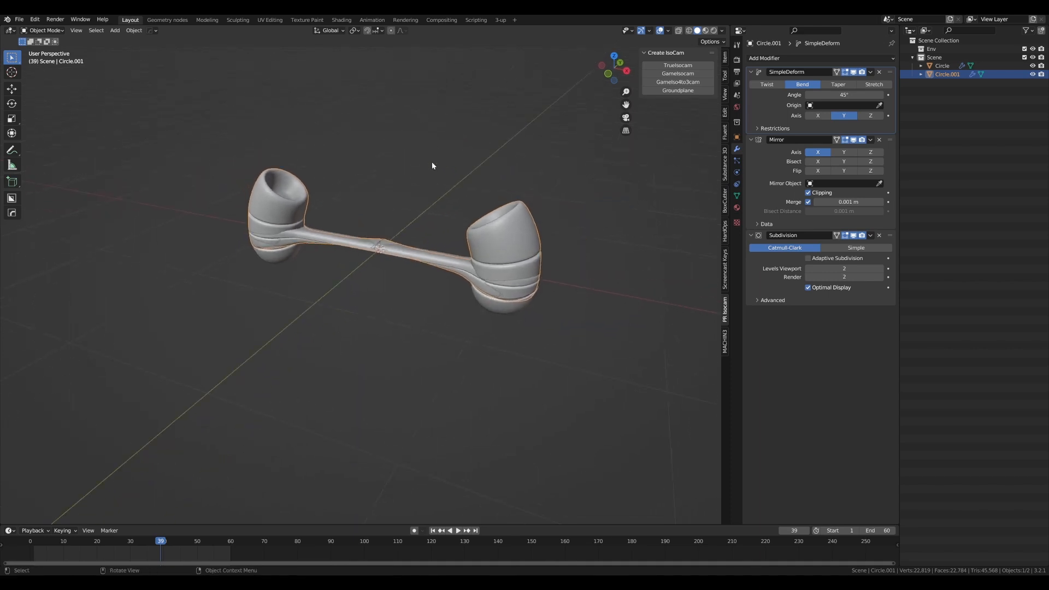
# - Add a cube-shaped empty at the world origin and reduce its display size to a small box around the headband's centre
pyautogui.moveTo(432, 166); pyautogui.dragTo(407, 177, button='middle')
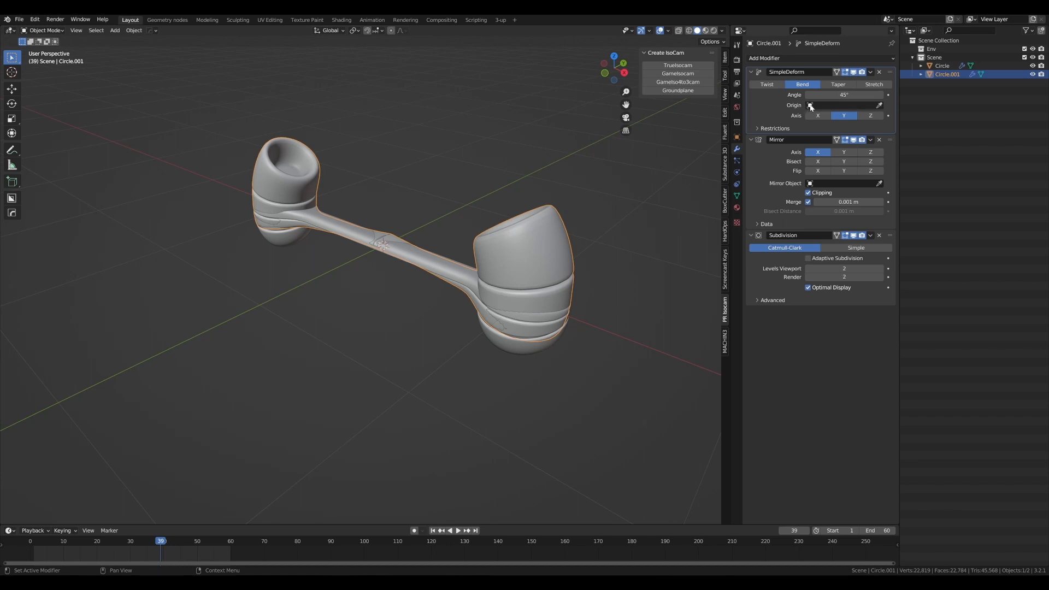
pyautogui.hotkey('shift', 'a')
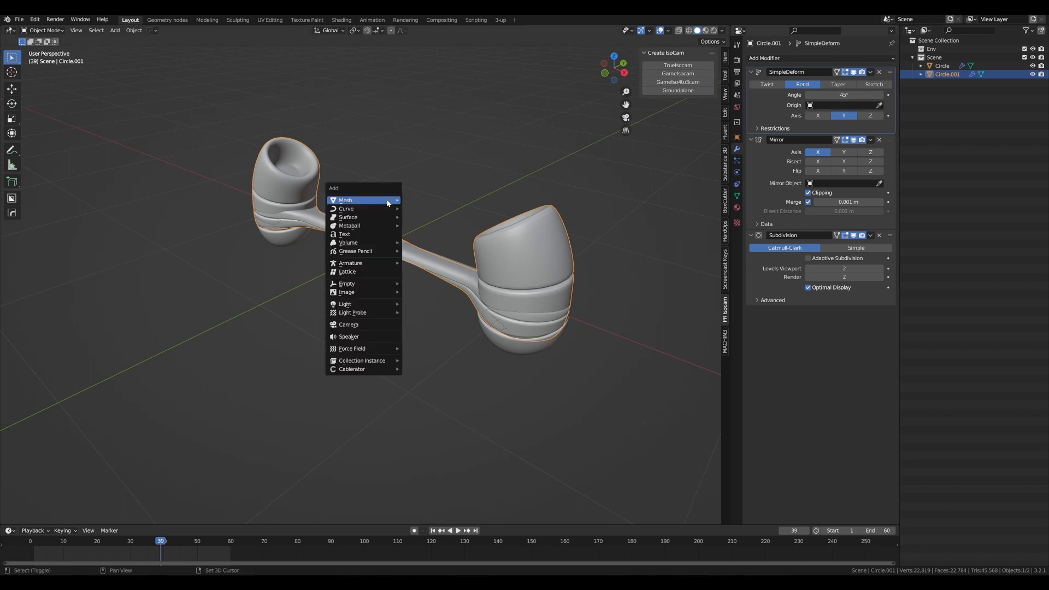
pyautogui.moveTo(368, 286)
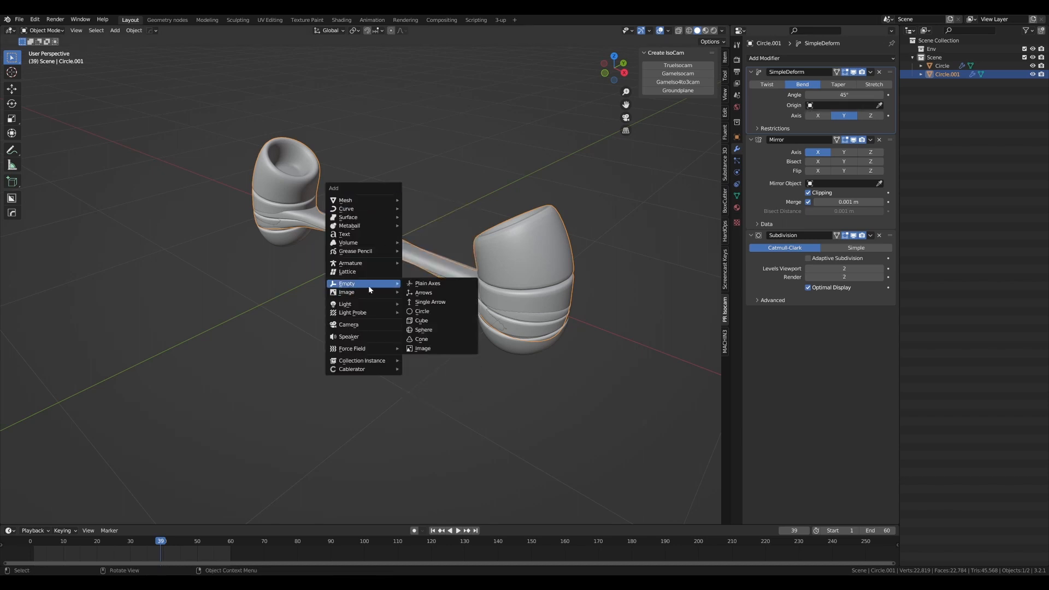
pyautogui.click(425, 322)
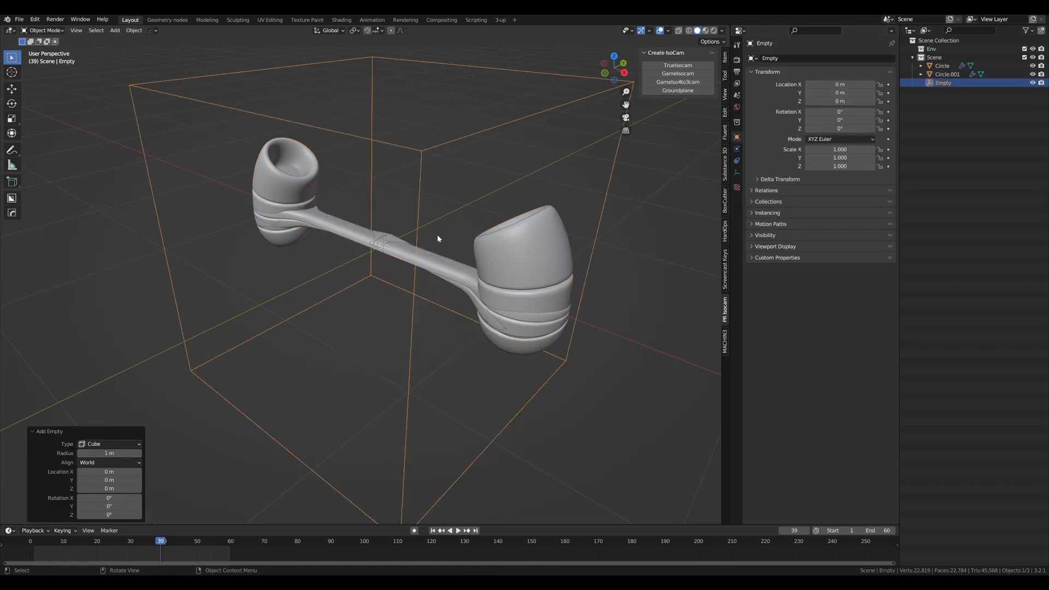
pyautogui.click(736, 172)
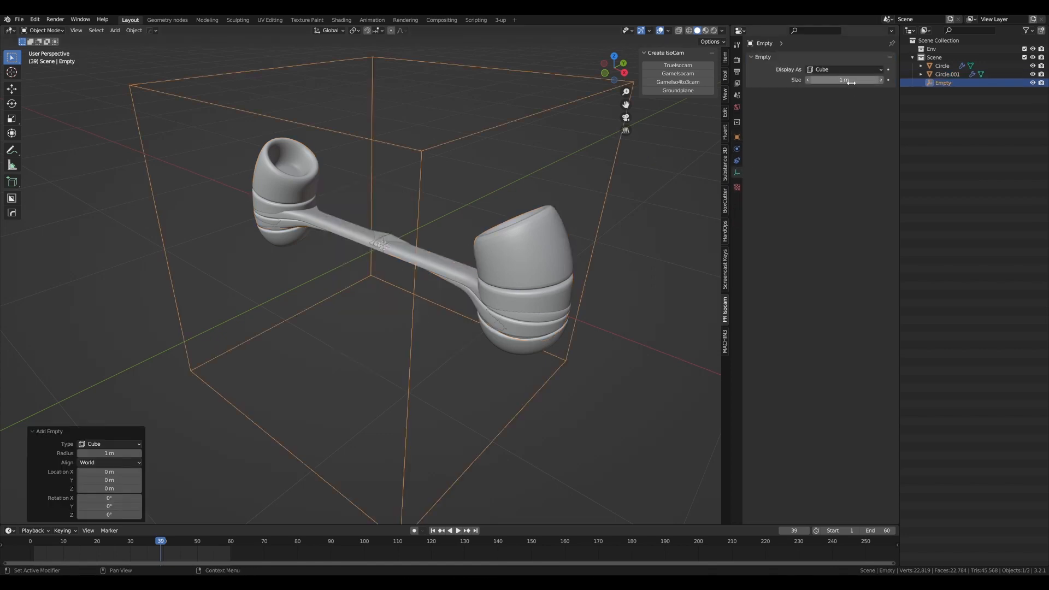
pyautogui.moveTo(851, 80); pyautogui.dragTo(812, 80)
# - Delete the duplicated headphones, Circle.001
pyautogui.moveTo(533, 165); pyautogui.dragTo(450, 173, button='middle')
pyautogui.click(495, 192)
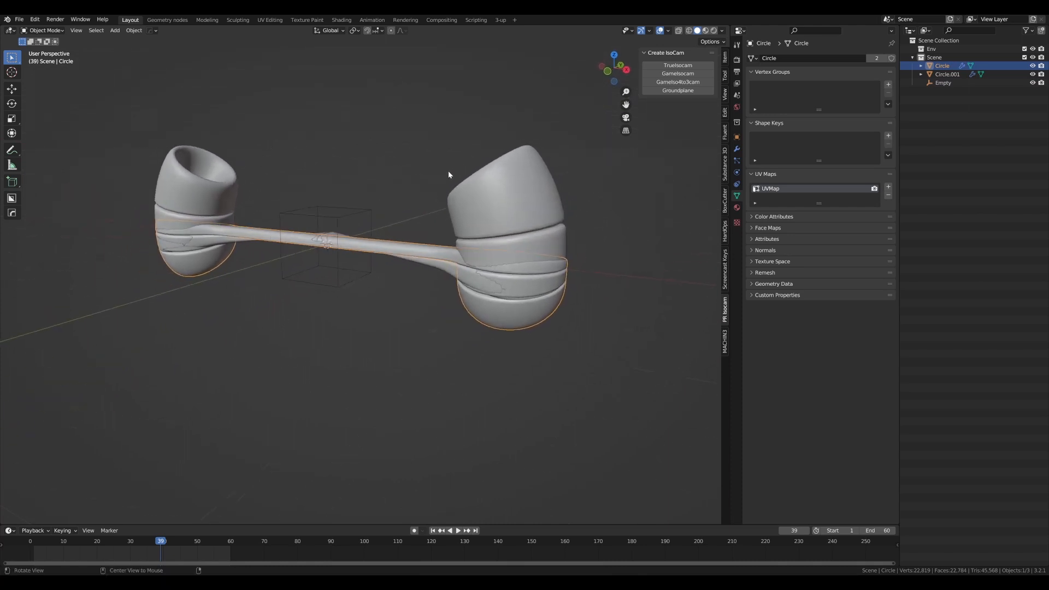
pyautogui.click(938, 77)
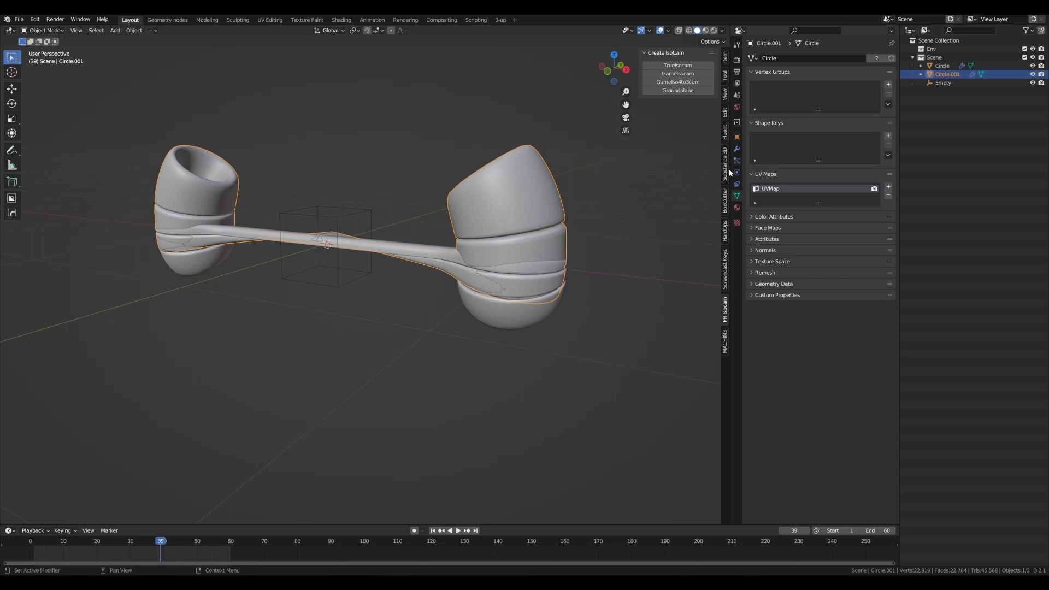
pyautogui.press('x')
pyautogui.click(556, 185)
# - Set the bend axis of the original headphones' Simple Deform modifier to Y
pyautogui.moveTo(556, 184); pyautogui.dragTo(377, 273, button='middle')
pyautogui.click(376, 270)
pyautogui.moveTo(402, 233); pyautogui.dragTo(421, 231, button='middle')
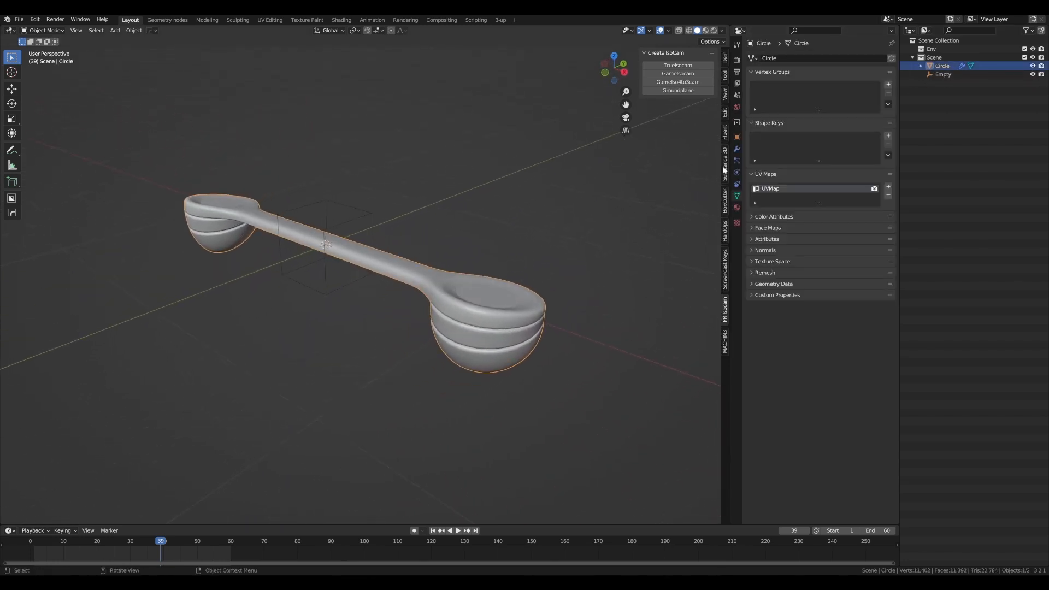
pyautogui.click(737, 149)
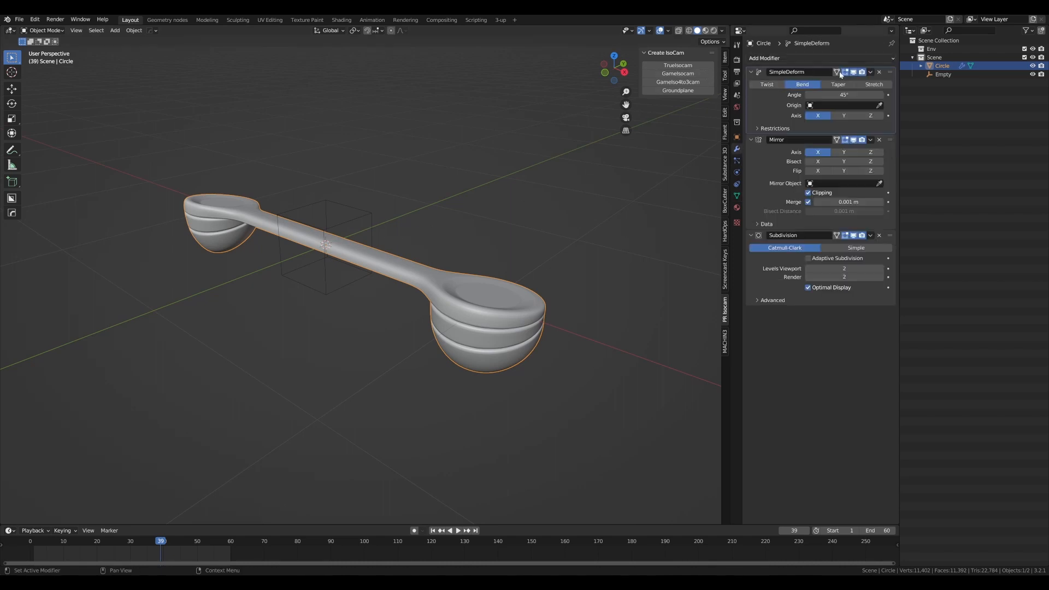
pyautogui.click(844, 115)
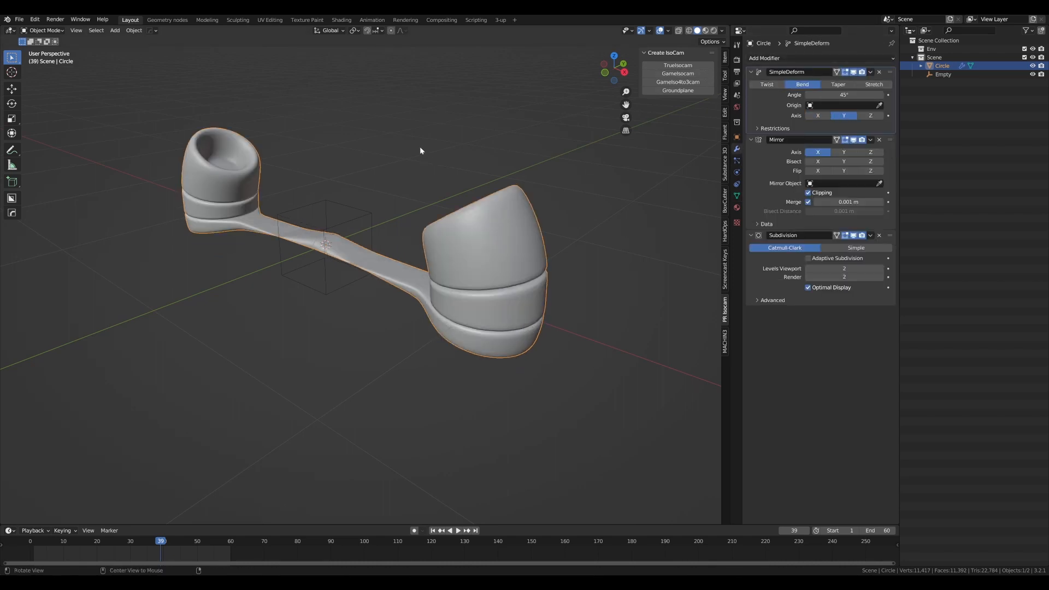
pyautogui.moveTo(420, 146); pyautogui.dragTo(370, 262, button='middle')
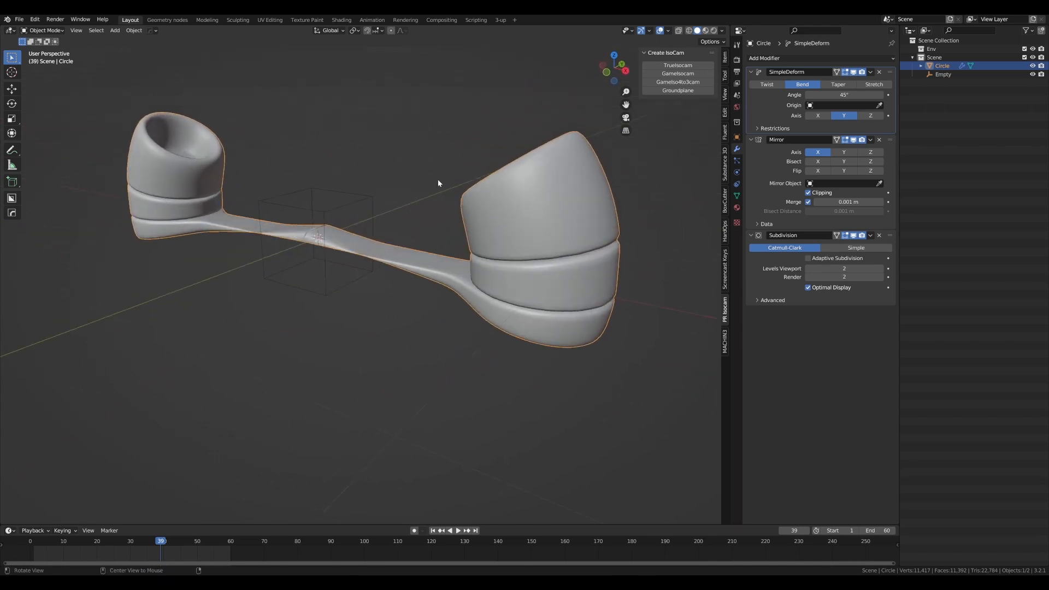
pyautogui.moveTo(438, 182)
pyautogui.mouseDown(button='middle')
pyautogui.moveTo(418, 196)
pyautogui.moveTo(437, 186)
pyautogui.mouseUp(button='middle')
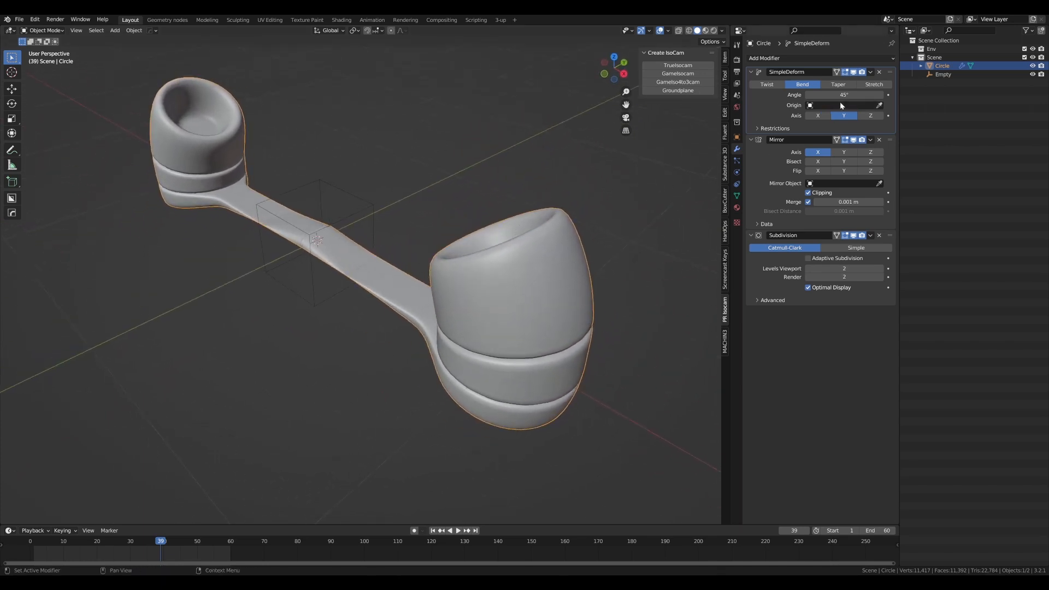
# - Assign the cube empty as the Origin object of the headphones' Simple Deform modifier
pyautogui.click(879, 105)
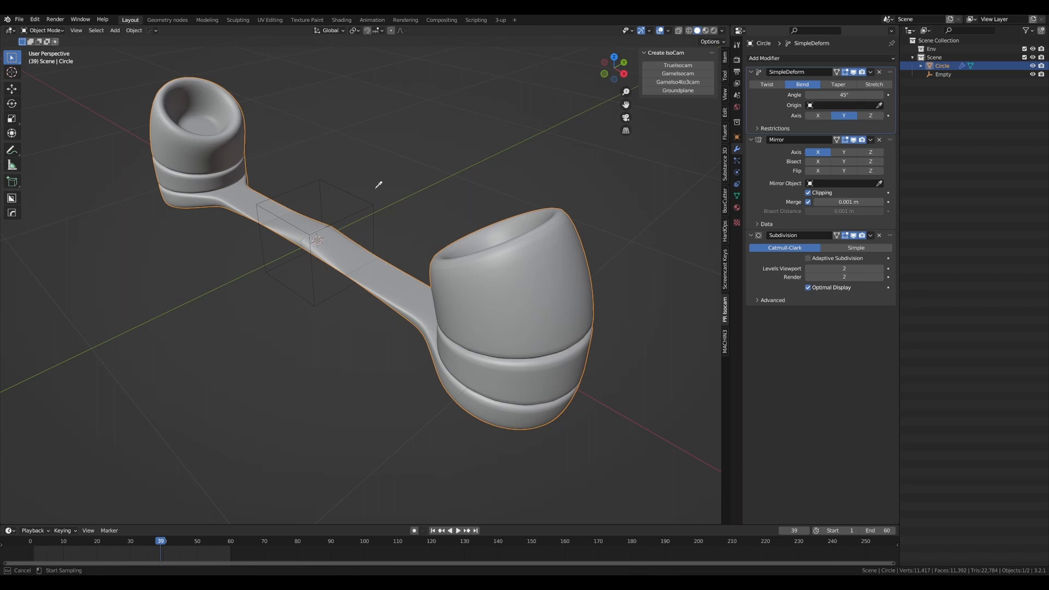
pyautogui.click(372, 205)
pyautogui.moveTo(372, 205); pyautogui.dragTo(388, 193, button='middle')
pyautogui.scroll(2, 388, 193)
pyautogui.keyDown('alt'); pyautogui.moveTo(393, 190); pyautogui.dragTo(357, 192); pyautogui.keyUp('alt')
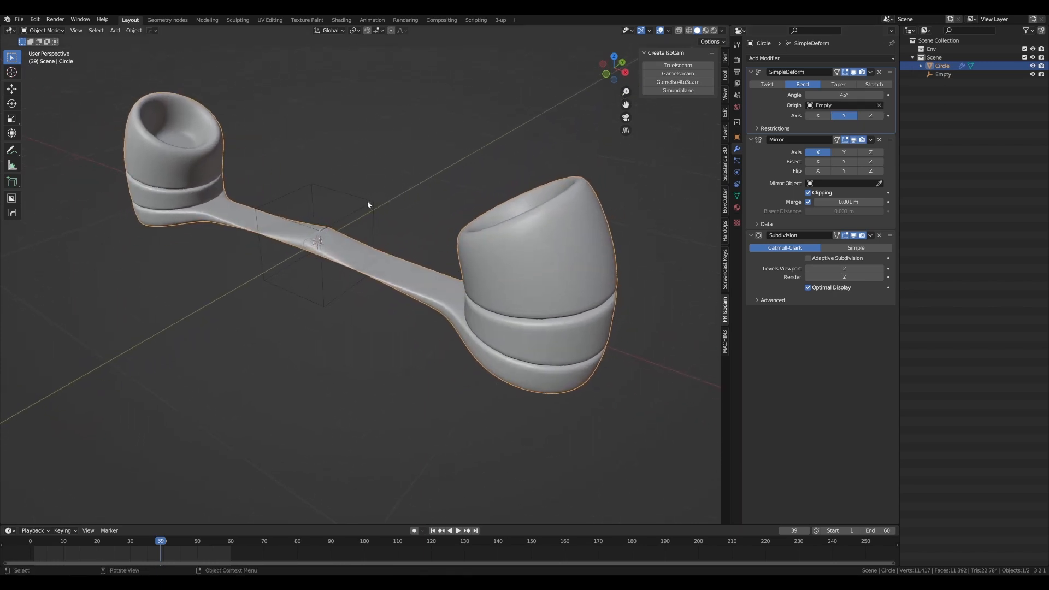
# - Rotate the cube empty 90° around the Y axis
pyautogui.click(373, 202)
pyautogui.moveTo(379, 182)
pyautogui.mouseDown(button='middle')
pyautogui.moveTo(365, 188)
pyautogui.moveTo(398, 178)
pyautogui.mouseUp(button='middle')
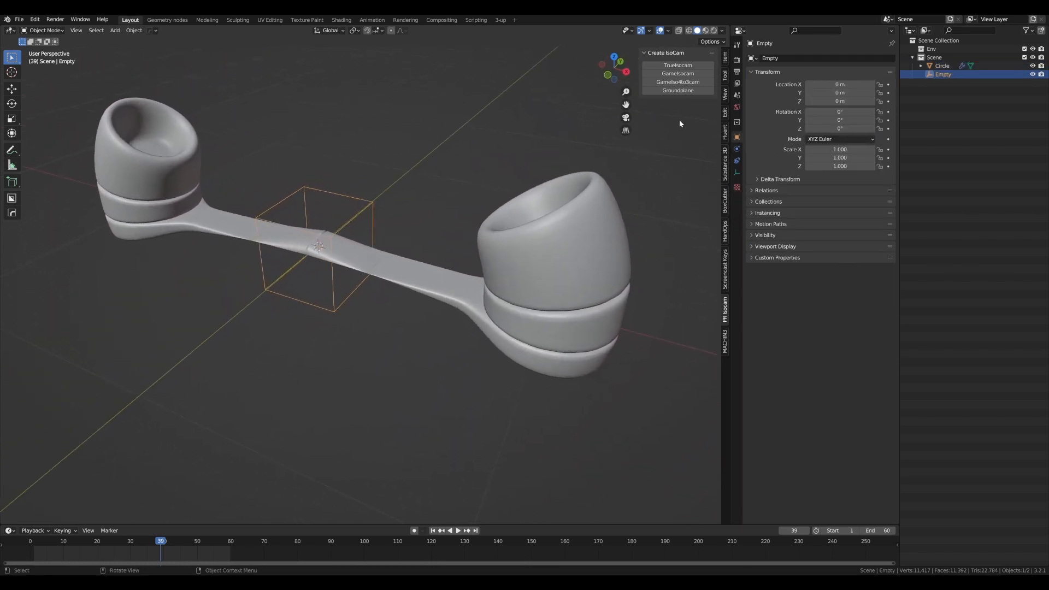
pyautogui.click(726, 58)
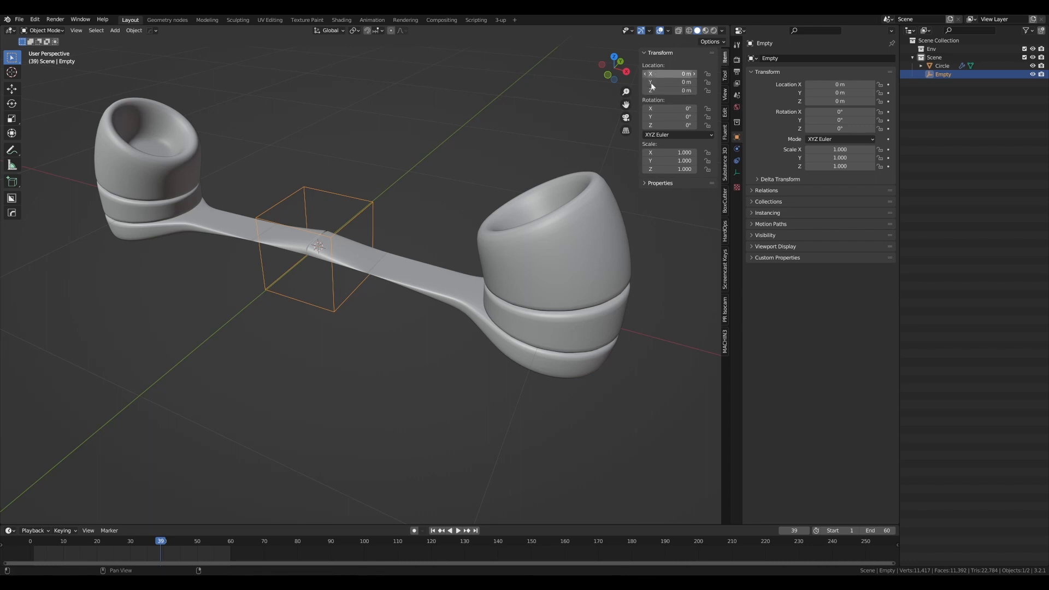
pyautogui.moveTo(342, 195); pyautogui.dragTo(342, 179, button='middle')
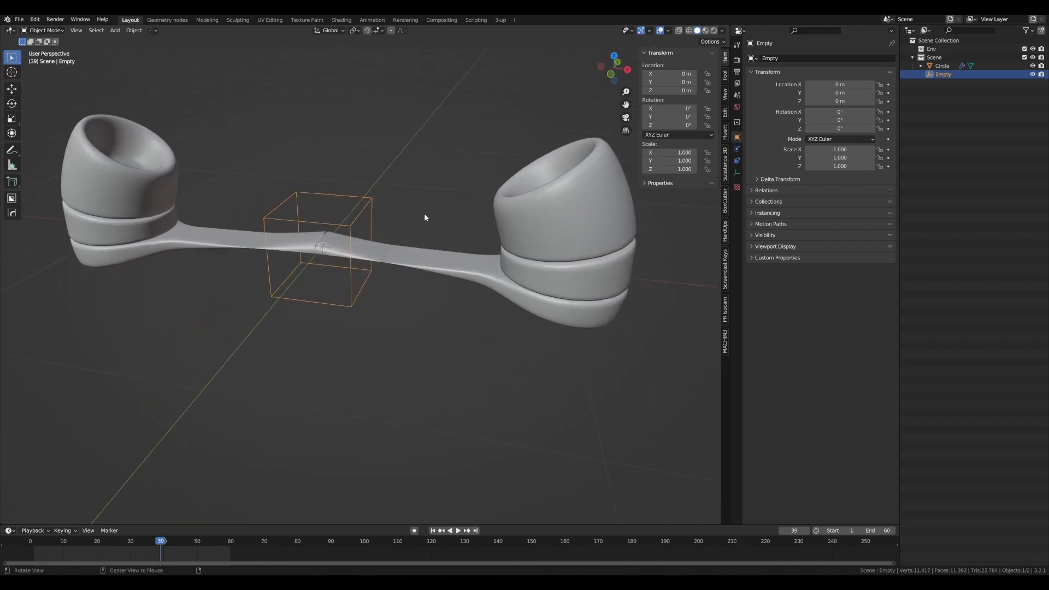
pyautogui.moveTo(424, 213); pyautogui.dragTo(409, 191, button='middle')
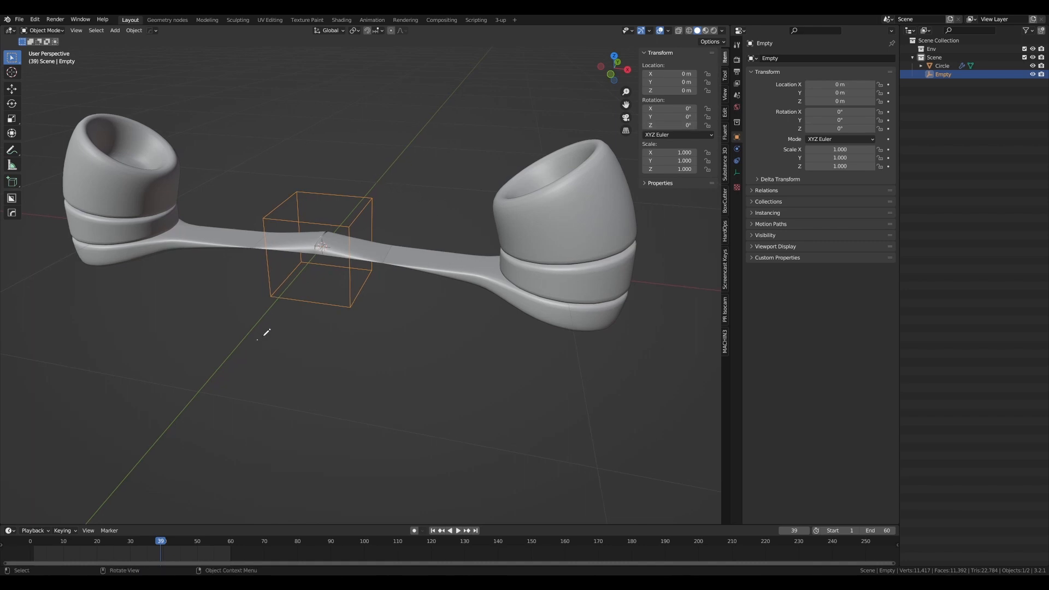
pyautogui.moveTo(380, 189); pyautogui.dragTo(249, 359)
pyautogui.click(669, 117)
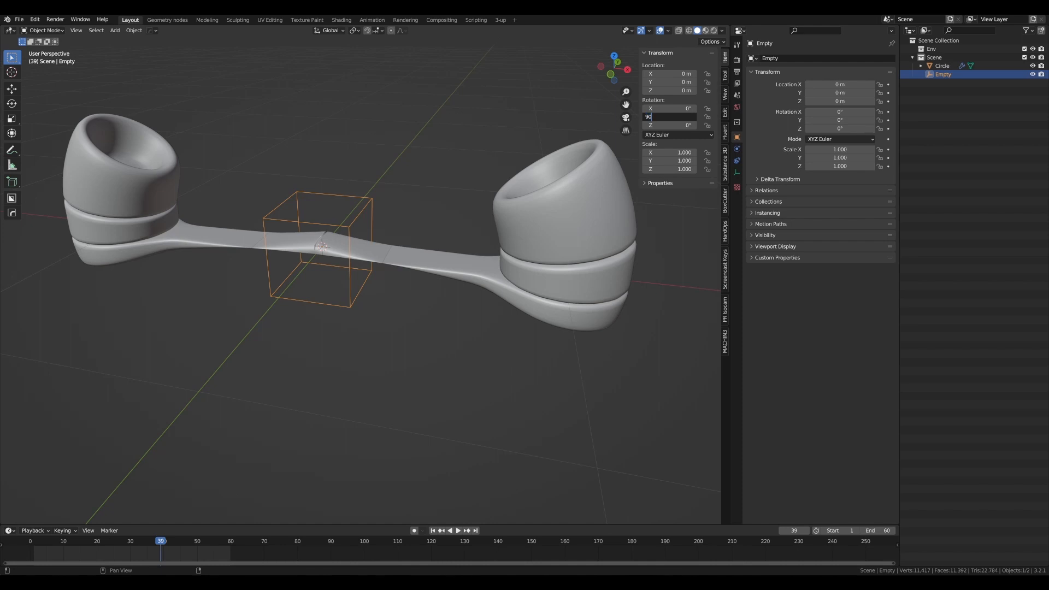
pyautogui.press('Return')
# - Increase the bend angle of the headphones' Simple Deform modifier to 99.7°
pyautogui.moveTo(325, 259); pyautogui.dragTo(442, 211, button='middle')
pyautogui.click(428, 239)
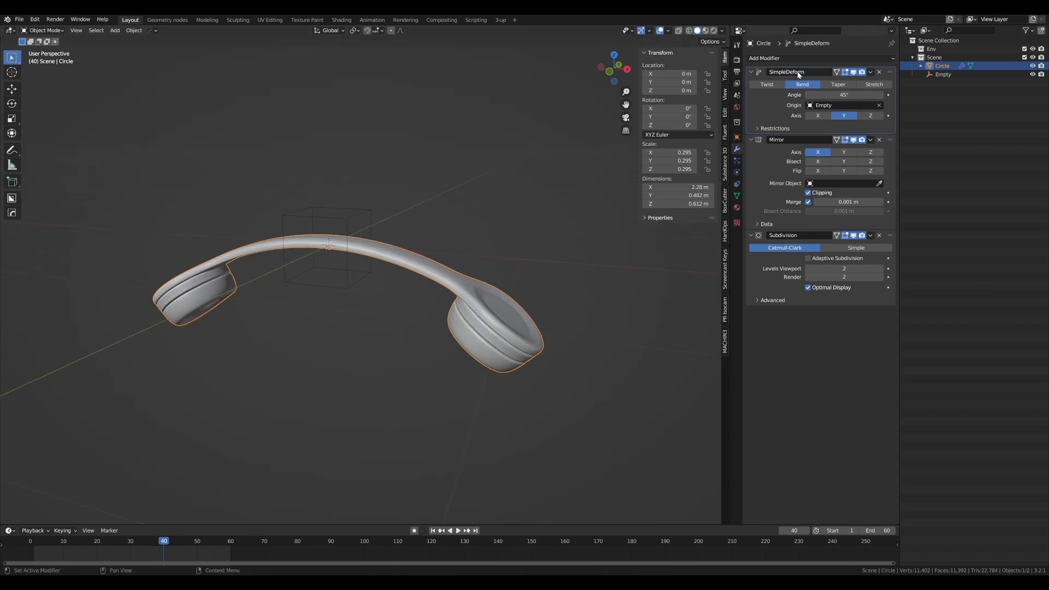
pyautogui.moveTo(847, 96); pyautogui.dragTo(875, 96)
pyautogui.moveTo(420, 226); pyautogui.dragTo(333, 122, button='middle')
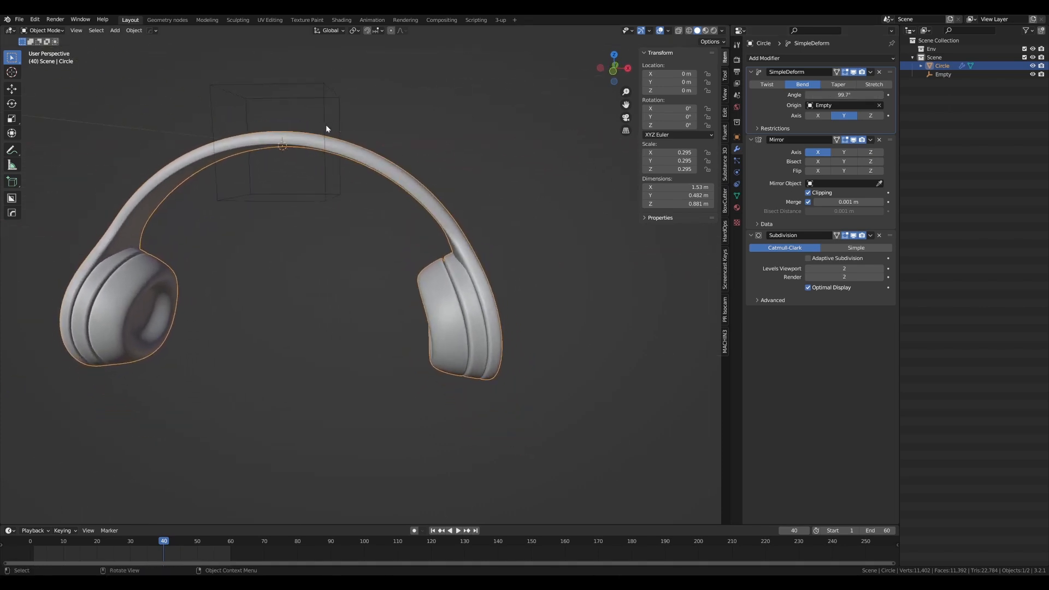
pyautogui.moveTo(308, 118)
pyautogui.mouseDown()
pyautogui.moveTo(387, 131)
pyautogui.moveTo(466, 183)
pyautogui.mouseUp()
pyautogui.moveTo(513, 389)
pyautogui.mouseDown(button='right')
pyautogui.moveTo(516, 245)
pyautogui.moveTo(299, 97)
pyautogui.mouseUp(button='right')
pyautogui.moveTo(543, 307); pyautogui.dragTo(480, 233, button='right')
pyautogui.moveTo(468, 180); pyautogui.dragTo(268, 106, button='right')
# - Lower the upper limit in the Simple Deform modifier's restrictions to 0.59
pyautogui.click(757, 129)
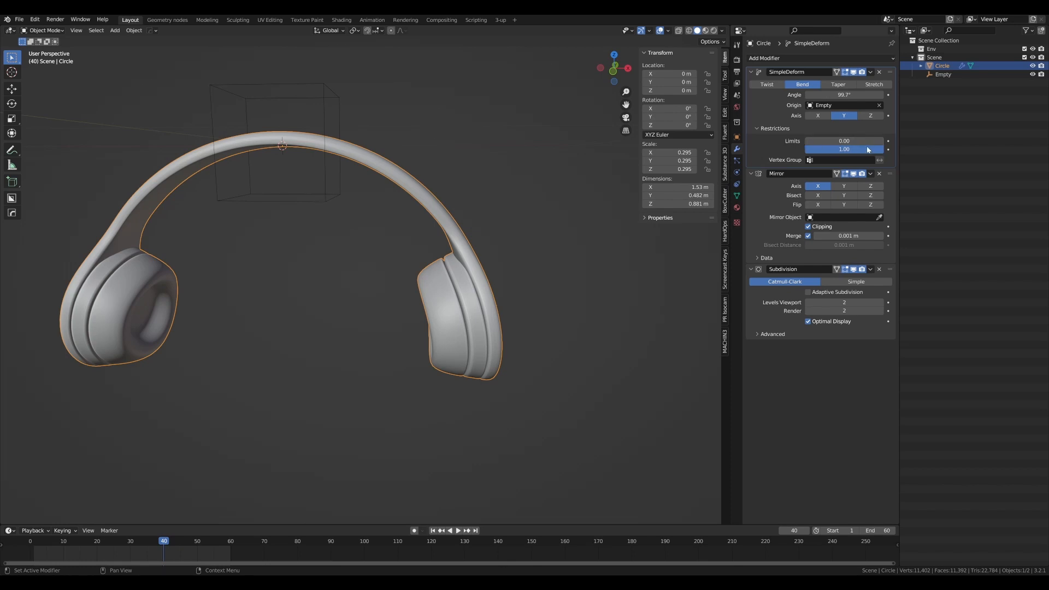
pyautogui.moveTo(868, 149); pyautogui.dragTo(833, 150)
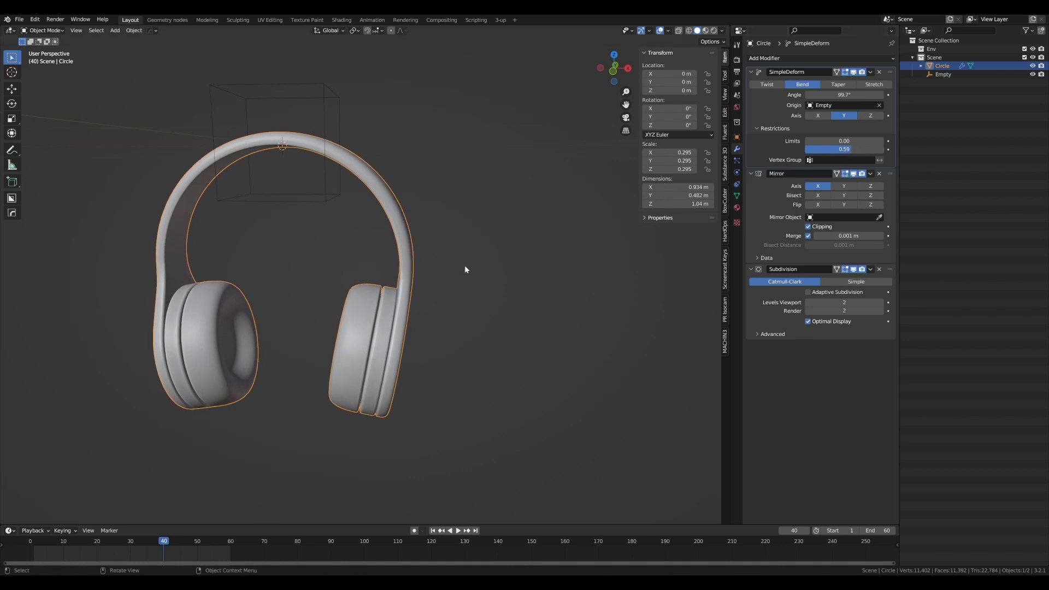
pyautogui.moveTo(368, 257); pyautogui.dragTo(386, 230, button='middle')
pyautogui.scroll(-4, 418, 238)
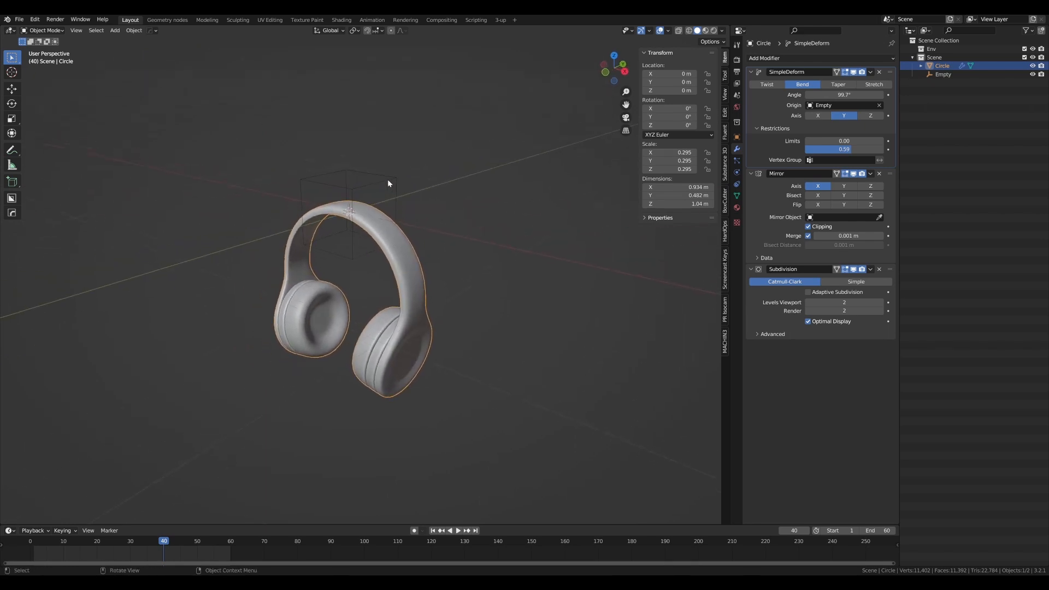
# - Try moving the headphones away from the unparented cube empty, and undo the move
pyautogui.click(388, 179)
pyautogui.scroll(2, 377, 174)
pyautogui.keyDown('shift'); pyautogui.moveTo(368, 171); pyautogui.dragTo(380, 180, button='middle'); pyautogui.keyUp('shift')
pyautogui.moveTo(380, 180); pyautogui.dragTo(405, 199, button='middle')
pyautogui.click(404, 198)
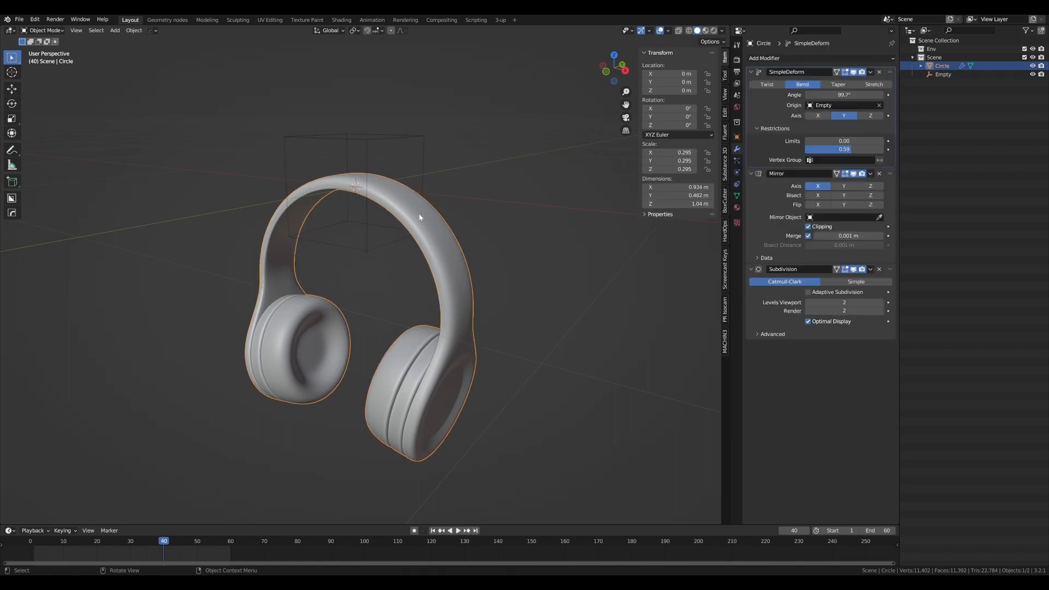
pyautogui.press('g')
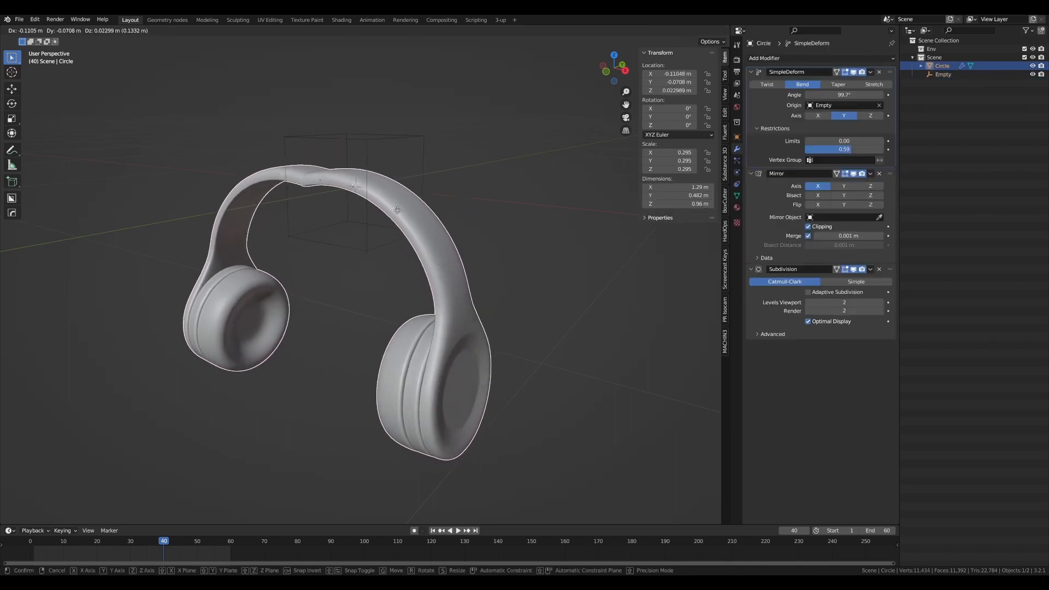
pyautogui.click(429, 202)
pyautogui.hotkey('ctrl', 'z')
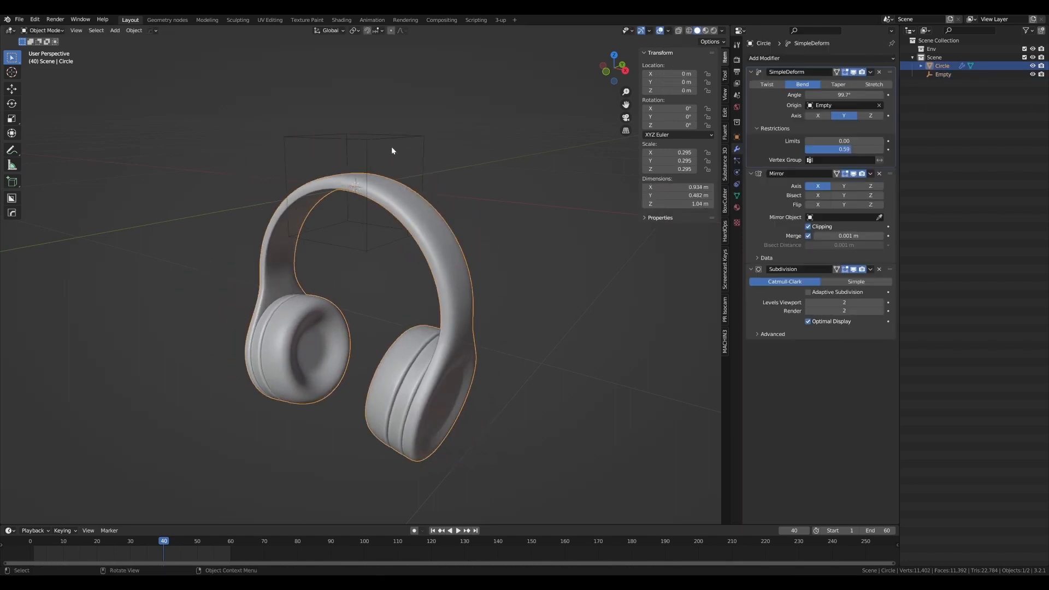
# - Parent the cube empty to the headphones with the Object parent type
pyautogui.click(385, 141)
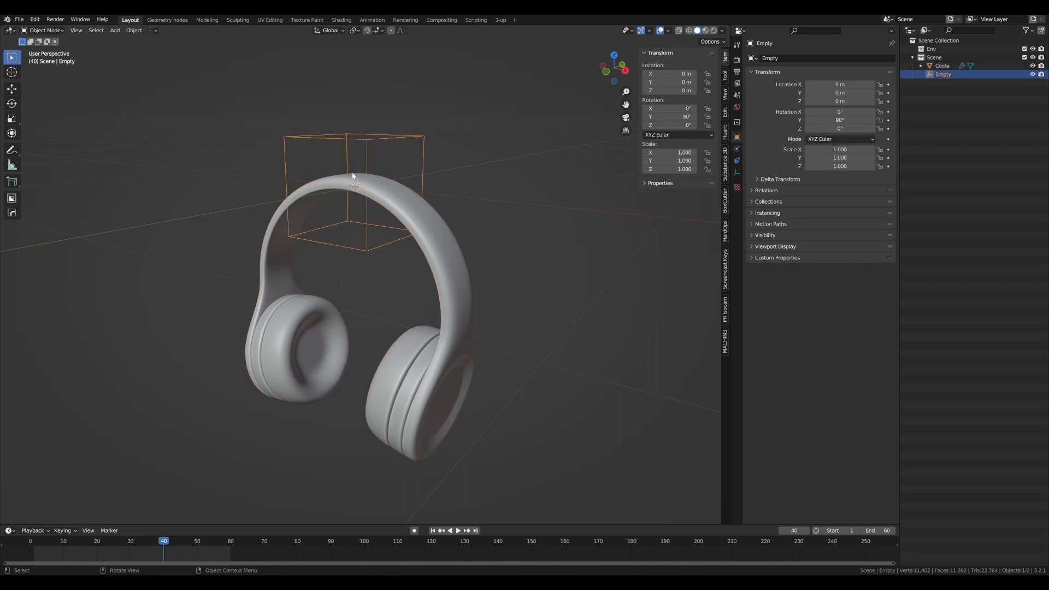
pyautogui.click(453, 155)
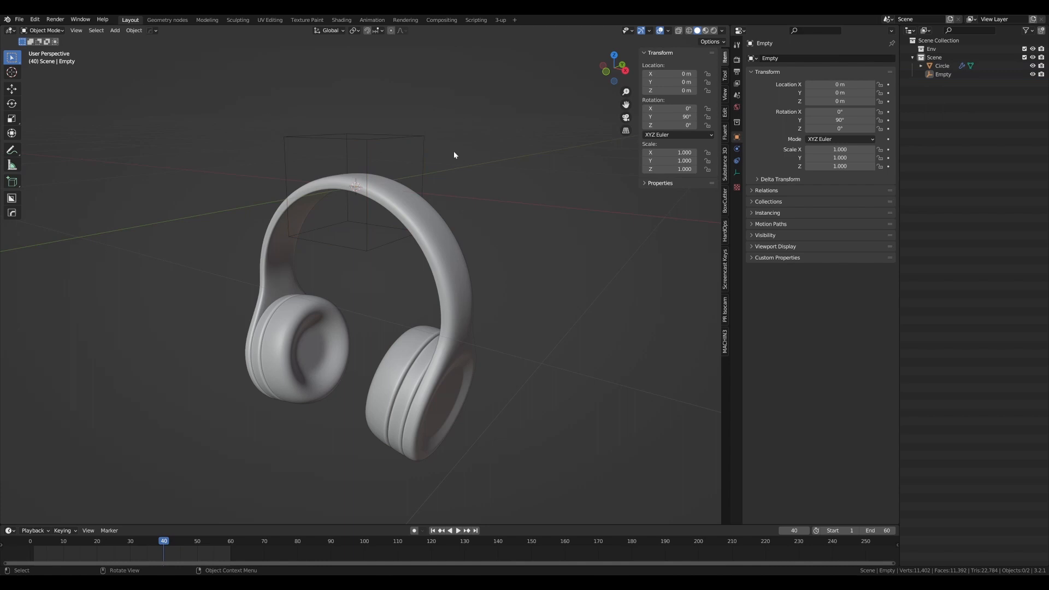
pyautogui.click(366, 139)
pyautogui.keyDown('alt'); pyautogui.moveTo(412, 213); pyautogui.dragTo(420, 221); pyautogui.keyUp('alt')
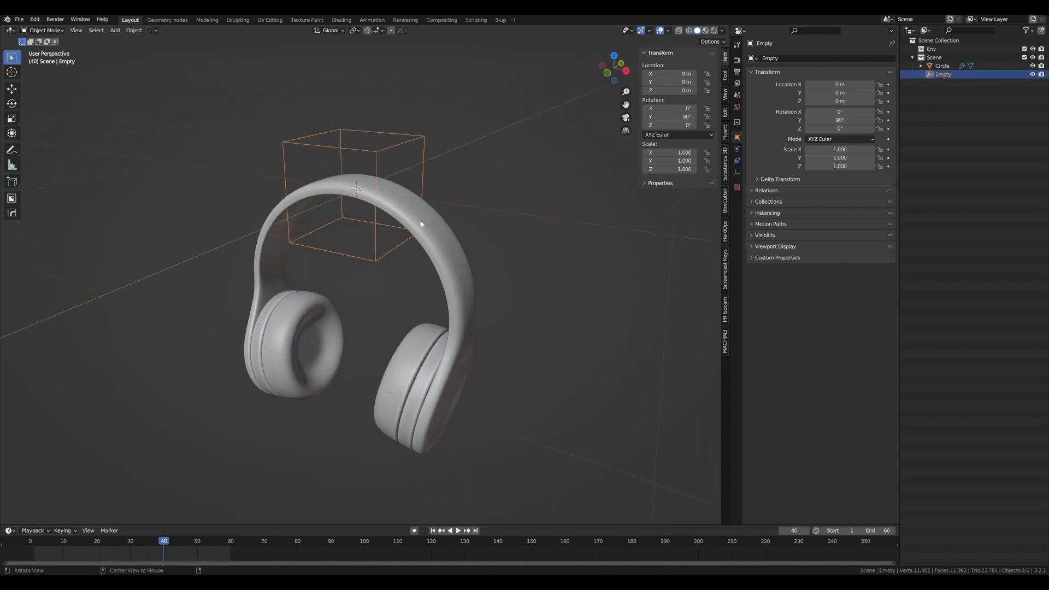
pyautogui.keyDown('shift'); pyautogui.click(441, 227); pyautogui.keyUp('shift')
pyautogui.moveTo(442, 227)
pyautogui.mouseDown(button='middle')
pyautogui.moveTo(452, 209)
pyautogui.moveTo(433, 218)
pyautogui.mouseUp(button='middle')
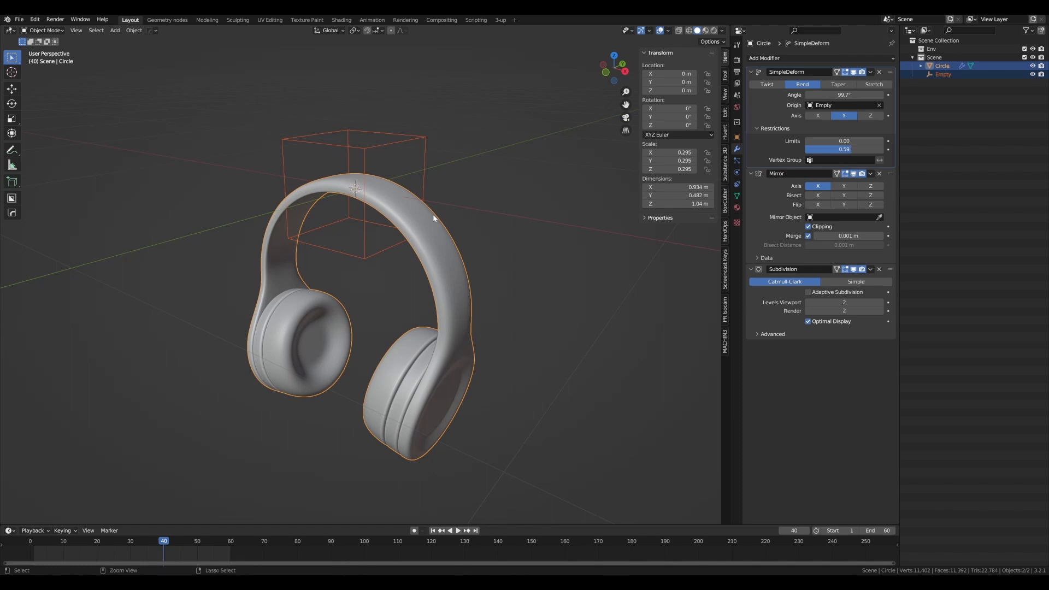
pyautogui.hotkey('ctrl', 'p')
pyautogui.click(434, 215)
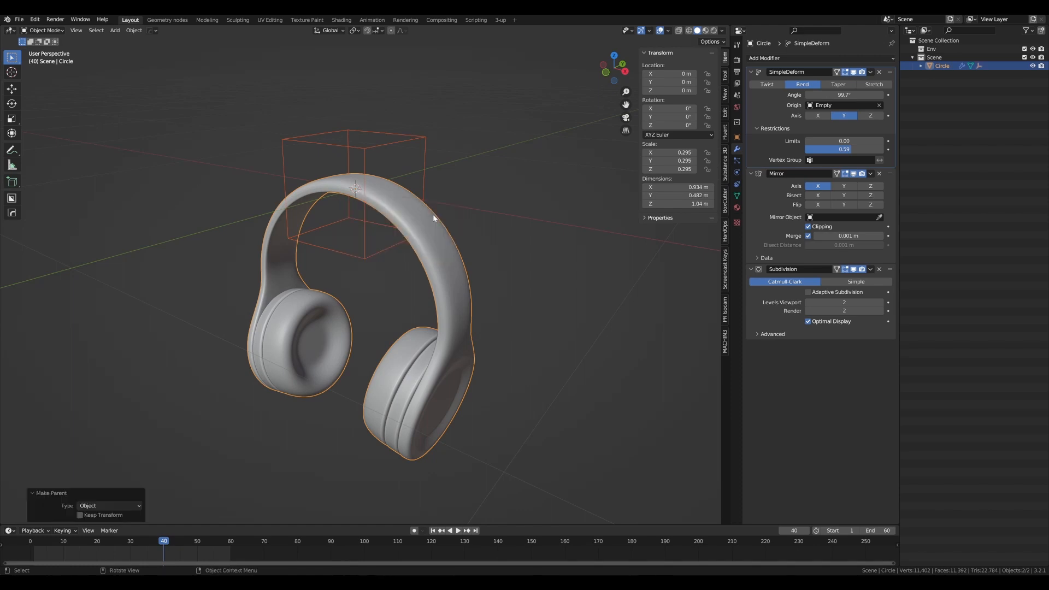
# - Test moving the headphones together with their parented empty, and undo the move
pyautogui.click(439, 229)
pyautogui.scroll(-3, 434, 235)
pyautogui.moveTo(405, 272); pyautogui.dragTo(430, 255, button='middle')
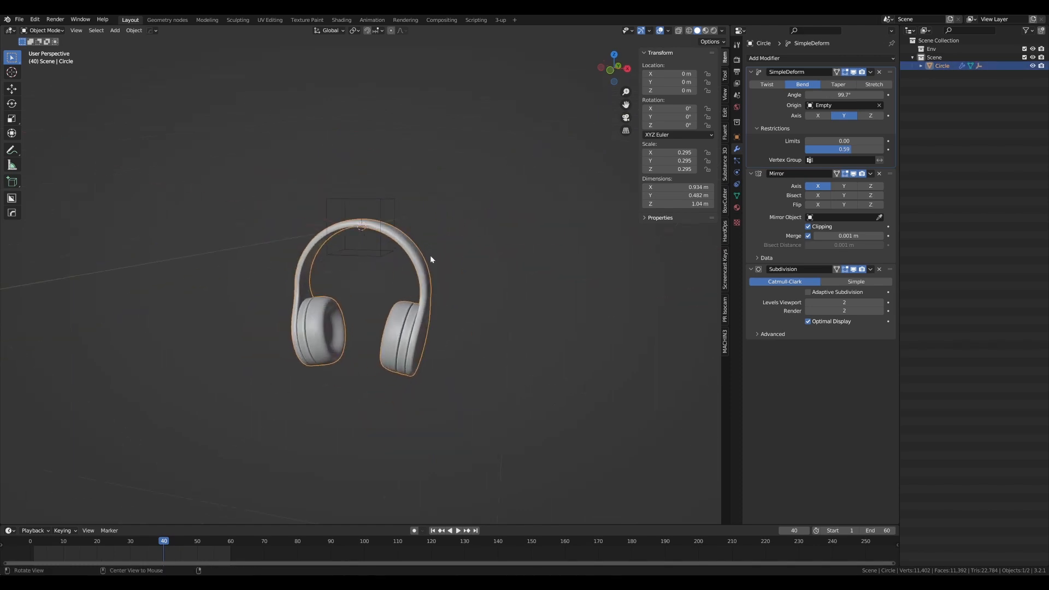
pyautogui.press('g')
pyautogui.click(431, 202)
pyautogui.hotkey('ctrl', 'z')
# - Hide the cube empty and set the headphones' Simple Deform bend angle to 101°
pyautogui.moveTo(438, 182); pyautogui.dragTo(436, 216, button='middle')
pyautogui.click(389, 210)
pyautogui.click(414, 211)
pyautogui.moveTo(844, 95); pyautogui.dragTo(851, 94)
pyautogui.moveTo(431, 246); pyautogui.dragTo(465, 241, button='middle')
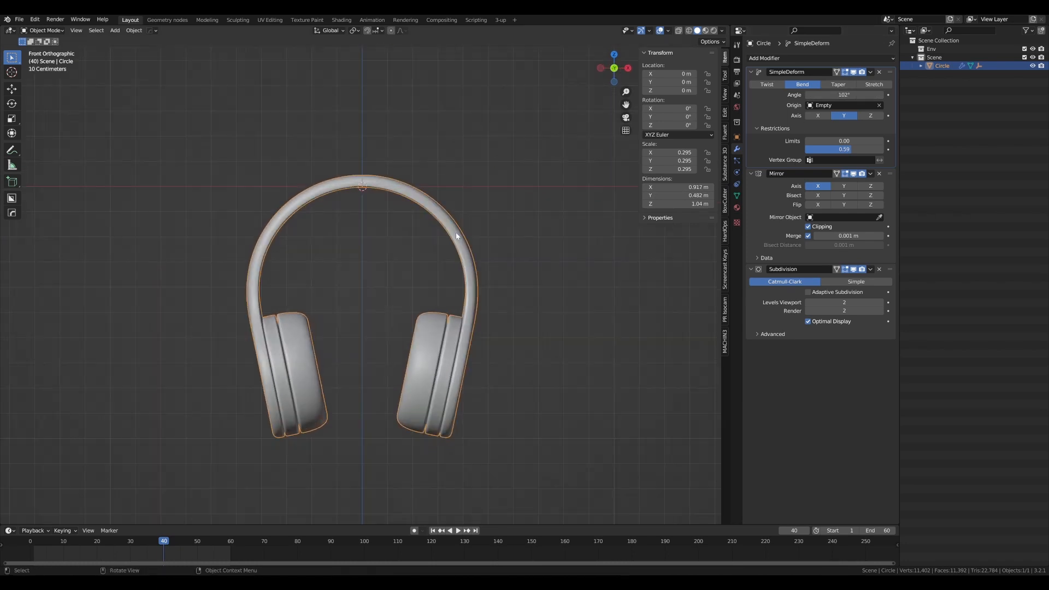
pyautogui.moveTo(857, 94)
pyautogui.mouseDown()
pyautogui.moveTo(841, 94)
pyautogui.moveTo(853, 94)
pyautogui.mouseUp()
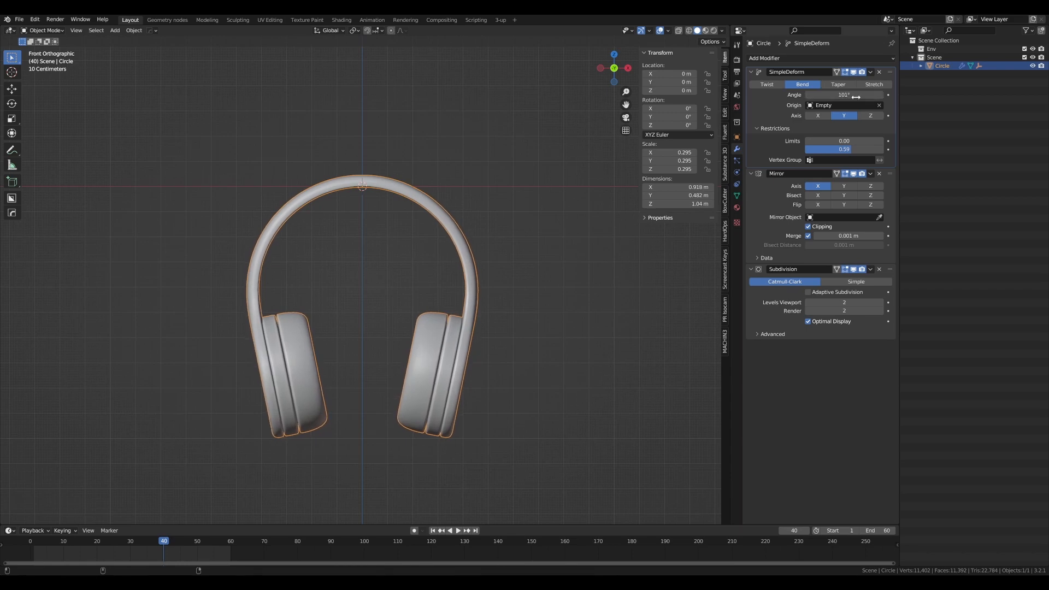
pyautogui.moveTo(491, 261); pyautogui.dragTo(471, 268, button='middle')
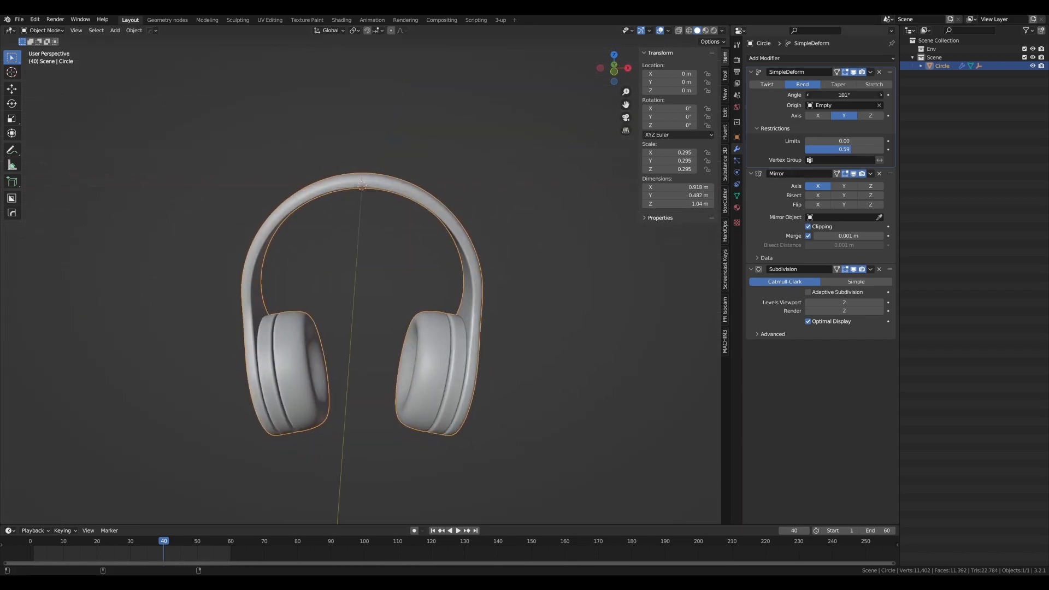
# - Raise the Simple Deform upper limit to 0.64 and set the bend angle to 102°
pyautogui.scroll(-2, 443, 229)
pyautogui.moveTo(444, 228); pyautogui.dragTo(456, 203, button='middle')
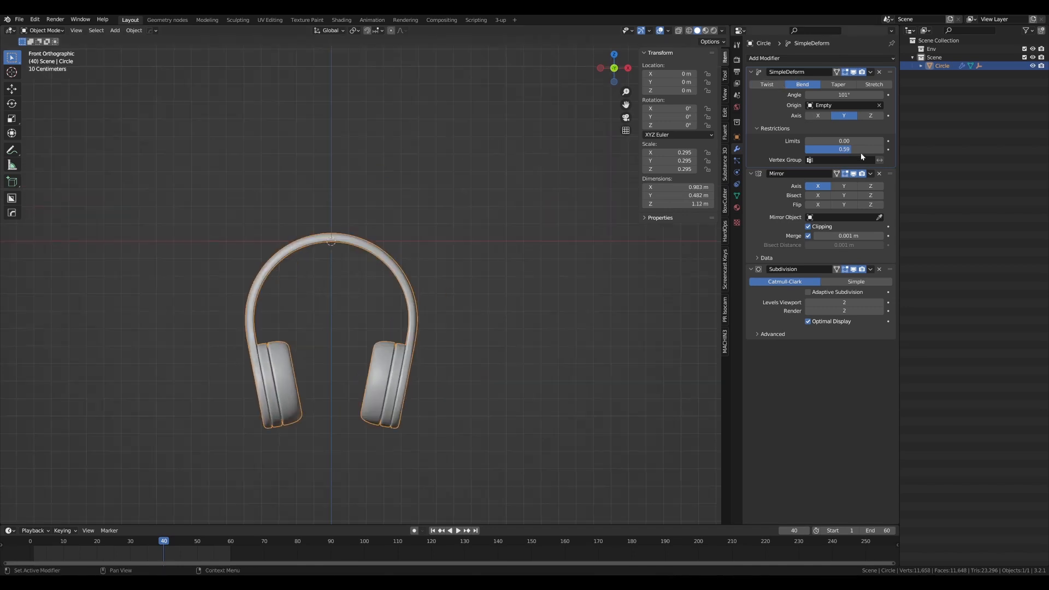
pyautogui.moveTo(860, 152); pyautogui.dragTo(865, 152)
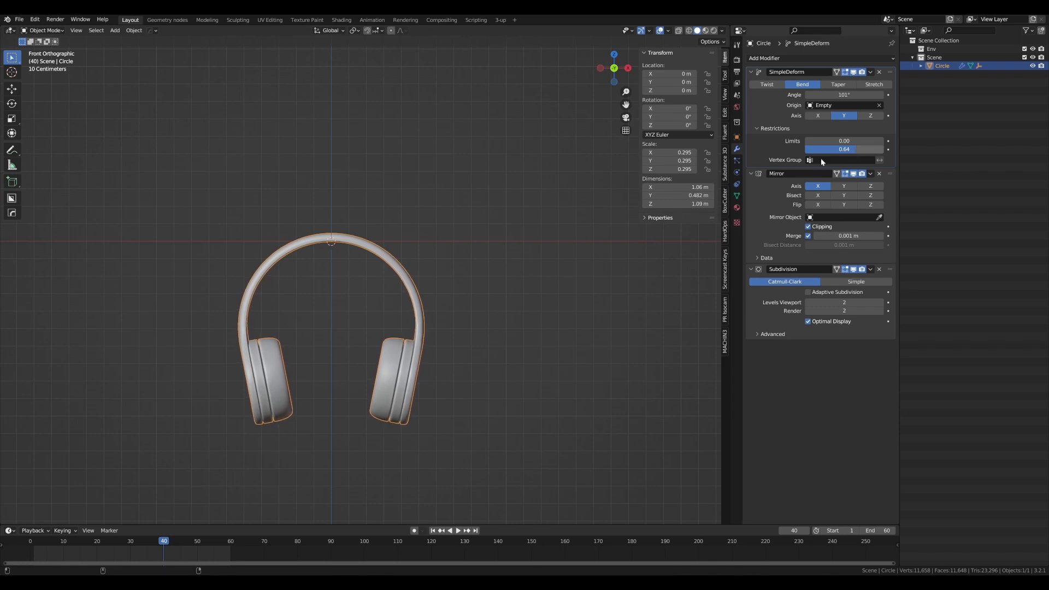
pyautogui.moveTo(350, 235); pyautogui.dragTo(411, 237, button='middle')
pyautogui.keyDown('alt'); pyautogui.scroll(-1, 401, 248); pyautogui.keyUp('alt')
pyautogui.moveTo(845, 94); pyautogui.dragTo(848, 94)
pyautogui.moveTo(404, 208); pyautogui.dragTo(353, 254, button='middle')
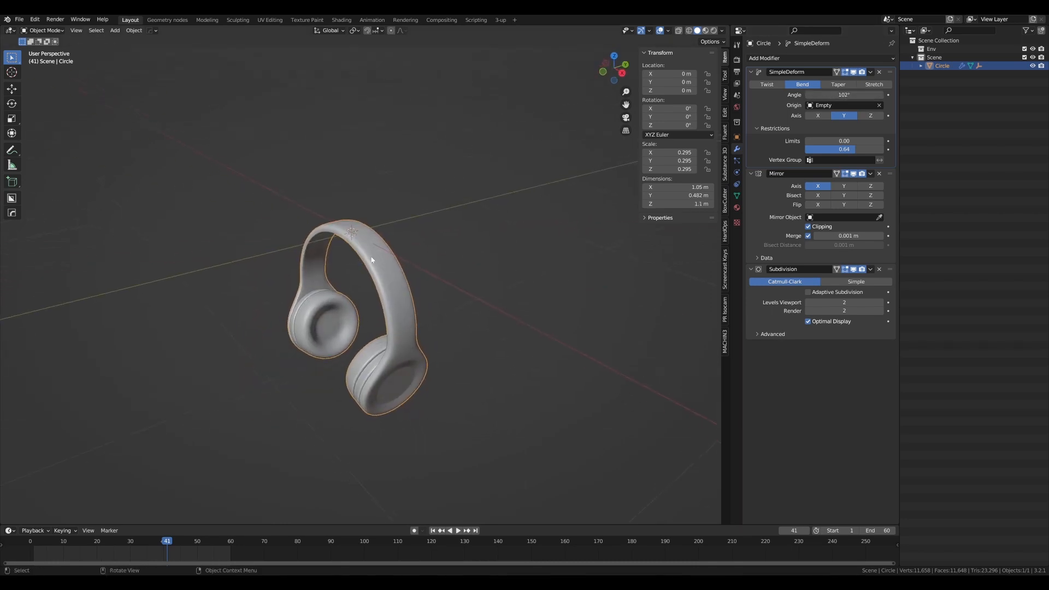
# - Move the headphones up along the Z axis by about 1.3 m and deselect them
pyautogui.scroll(-3, 405, 248)
pyautogui.press('g')
pyautogui.press('z')
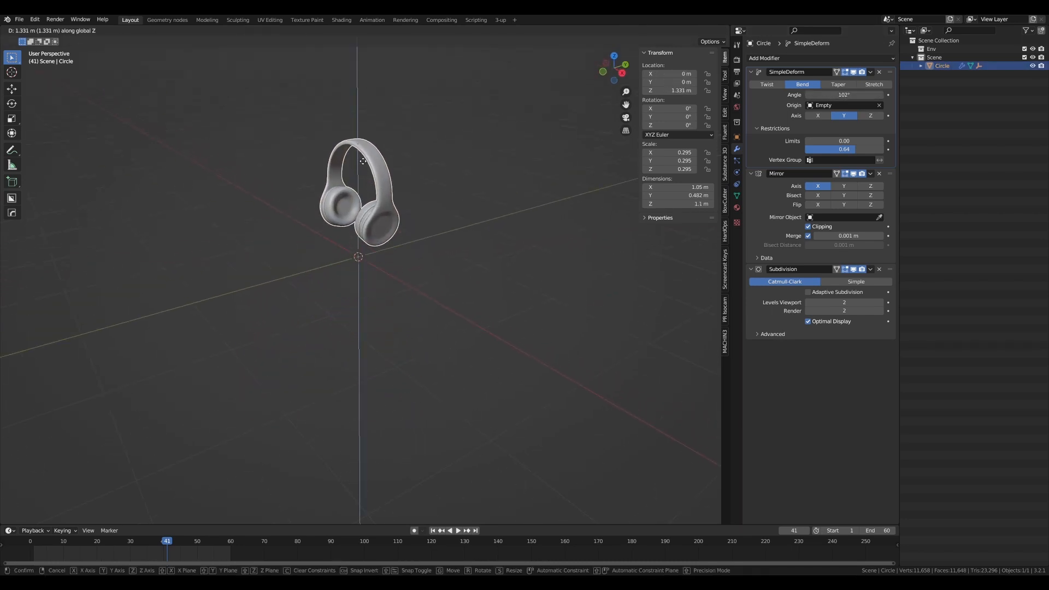
pyautogui.click(361, 167)
pyautogui.moveTo(361, 167); pyautogui.dragTo(372, 244, button='middle')
pyautogui.click(399, 241)
# - Create a game isometric camera and set its orthographic scale to 2.253
pyautogui.scroll(2, 382, 224)
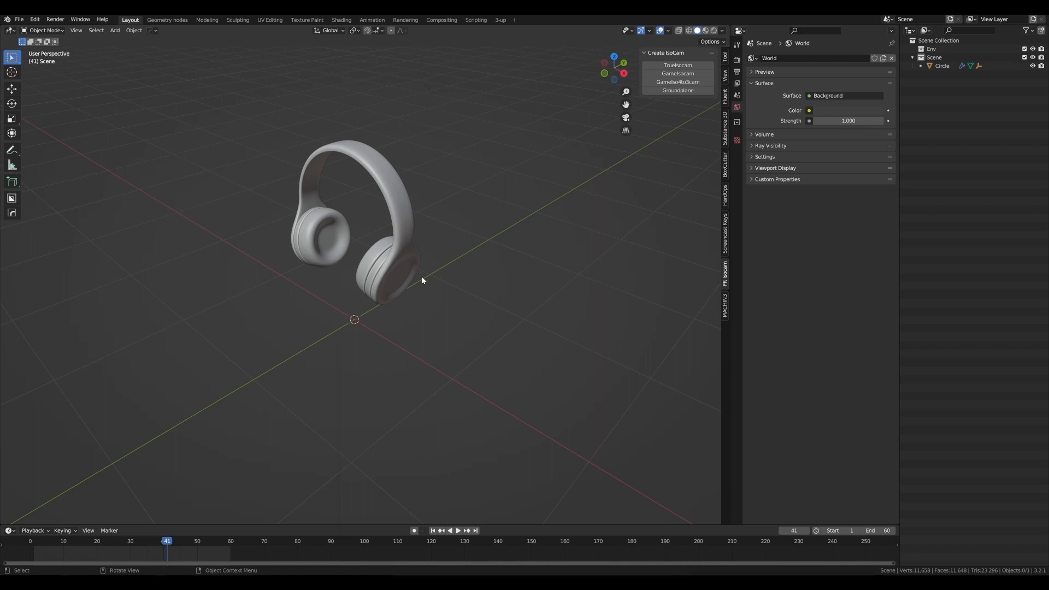
pyautogui.moveTo(410, 218); pyautogui.dragTo(422, 210, button='middle')
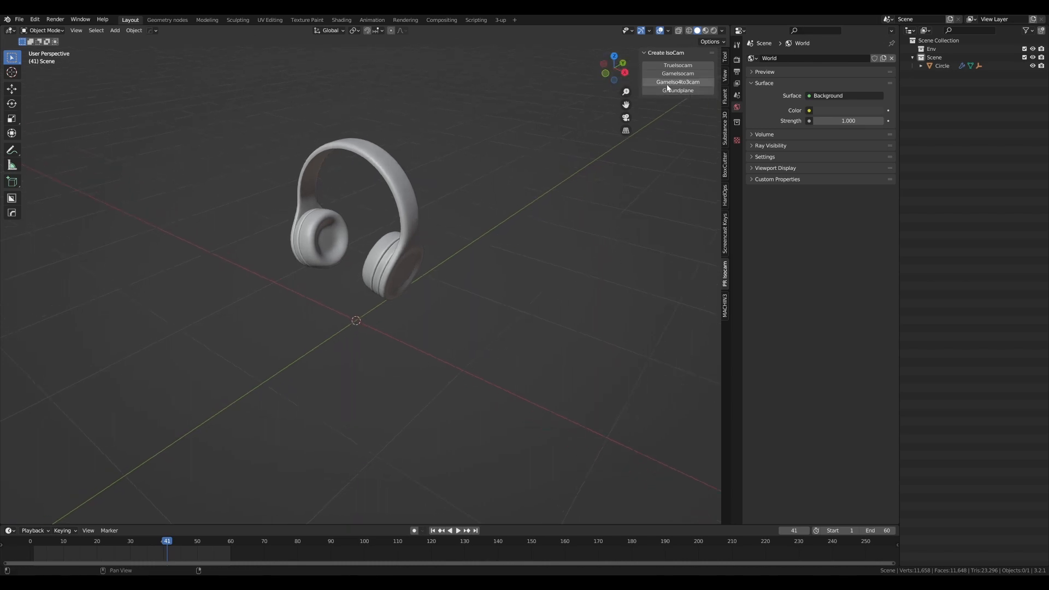
pyautogui.click(678, 73)
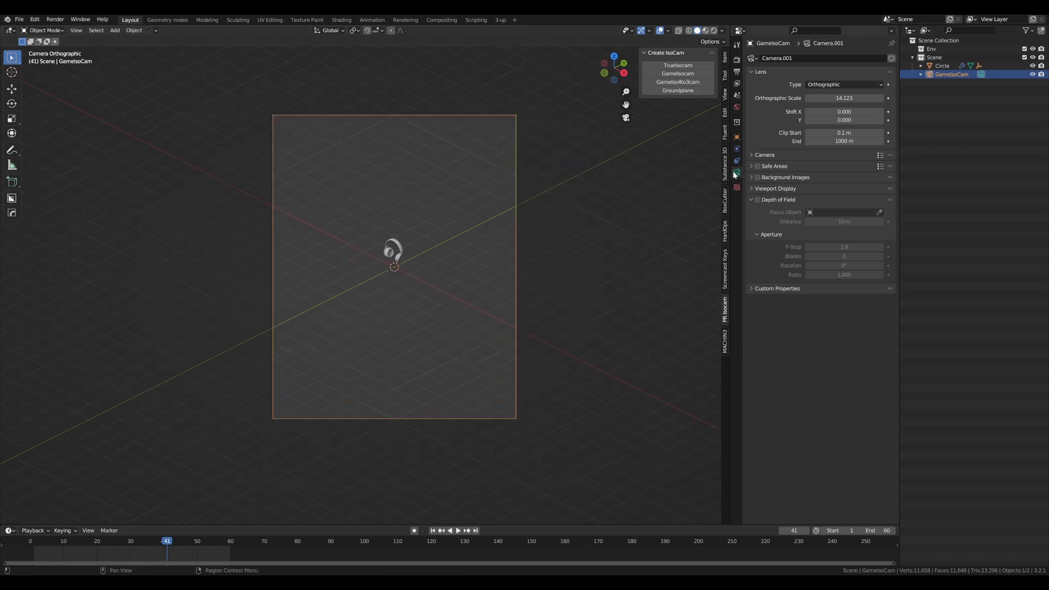
pyautogui.moveTo(848, 98)
pyautogui.mouseDown()
pyautogui.moveTo(779, 99)
pyautogui.moveTo(860, 99)
pyautogui.mouseUp()
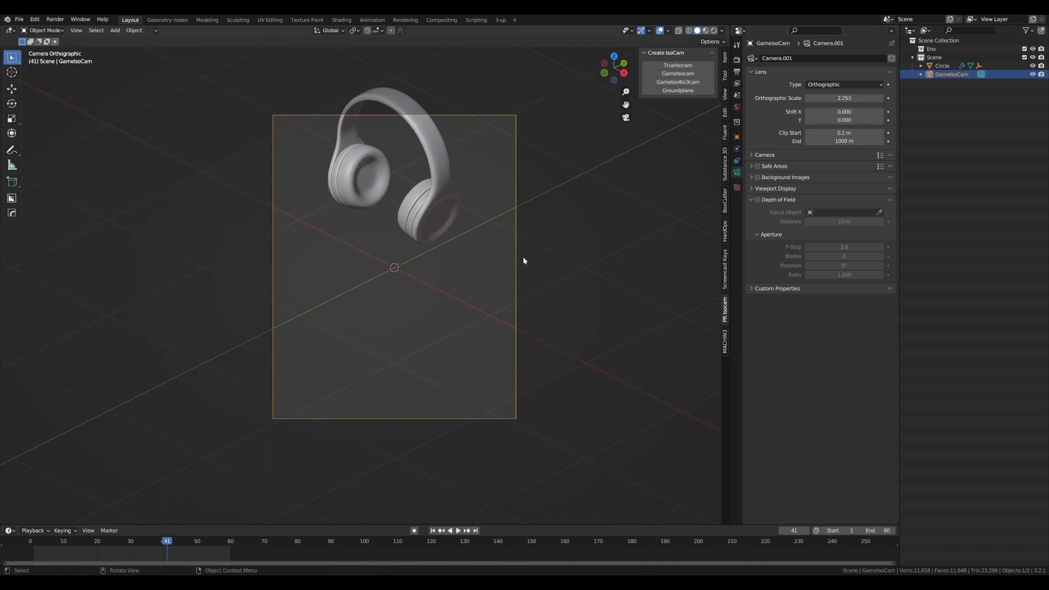
# - Move the isometric camera up along Z by about 0.637 m to frame the headphones
pyautogui.press('g')
pyautogui.press('z')
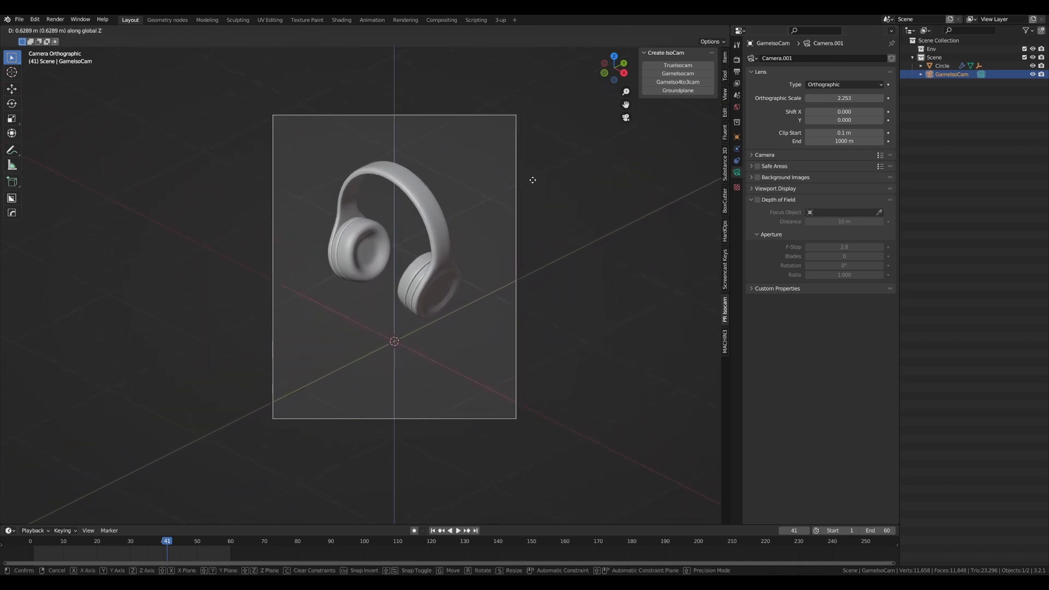
pyautogui.click(534, 178)
pyautogui.scroll(-2, 530, 185)
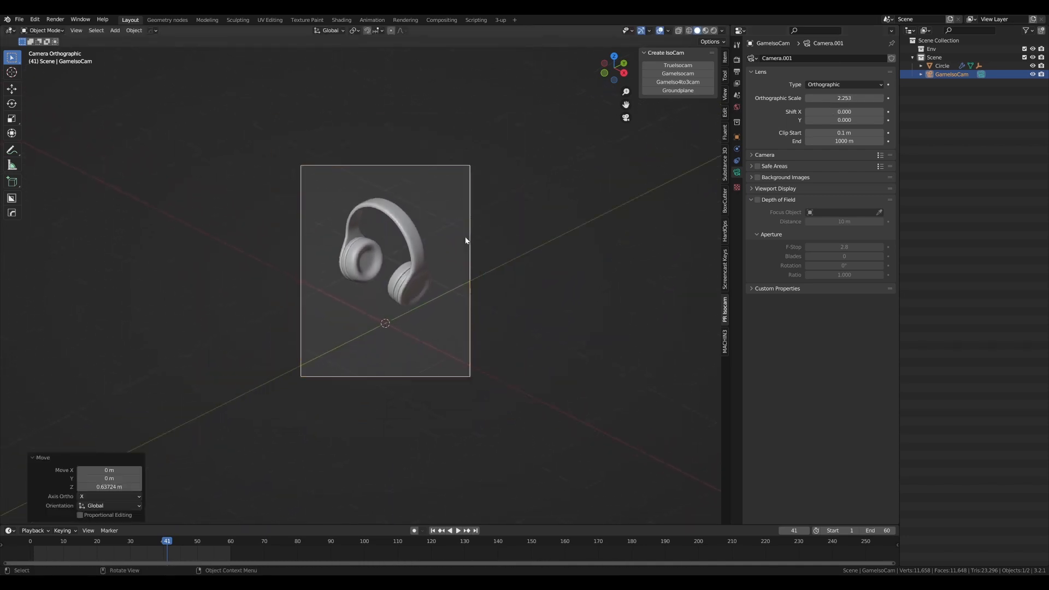
pyautogui.scroll(3, 461, 232)
pyautogui.scroll(-2, 472, 220)
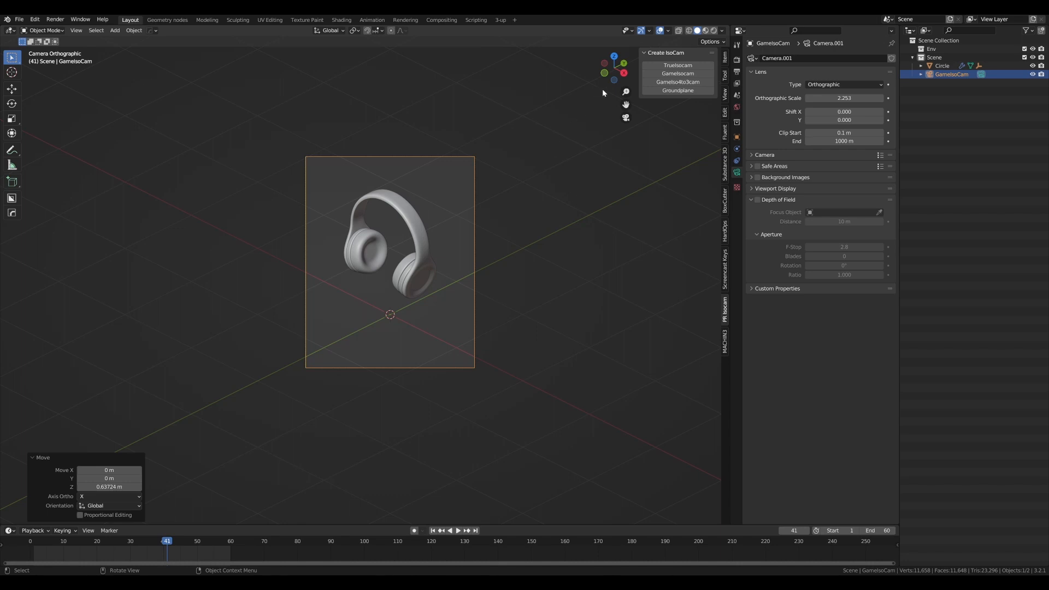
# - Add an IsoCam ground plane beneath the headphones and return to the camera view
pyautogui.click(679, 90)
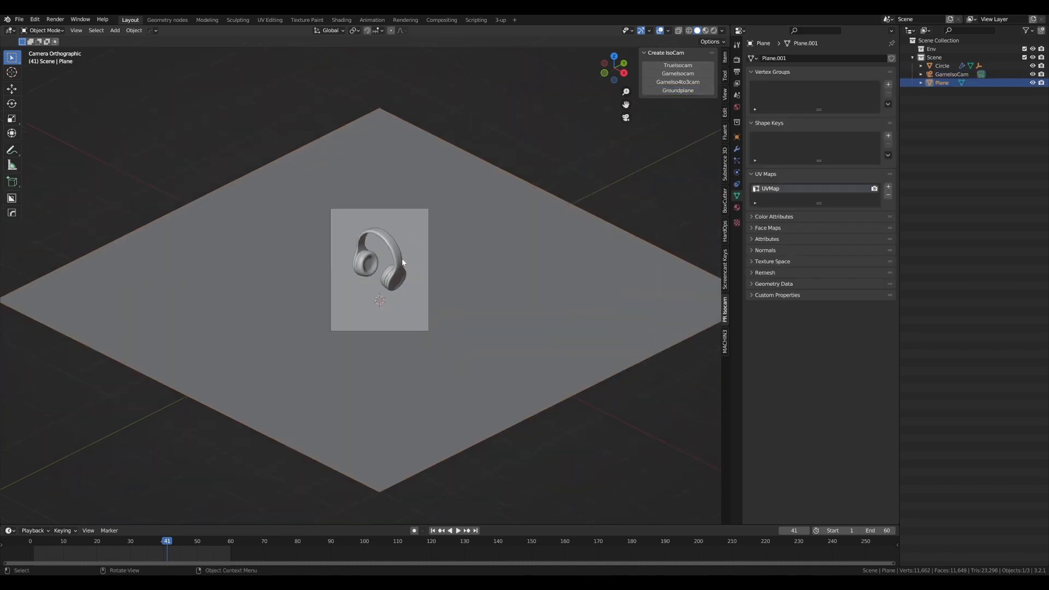
pyautogui.moveTo(429, 239); pyautogui.dragTo(361, 258, button='middle')
pyautogui.scroll(-3, 359, 258)
pyautogui.press('KP_0')
pyautogui.scroll(-2, 396, 263)
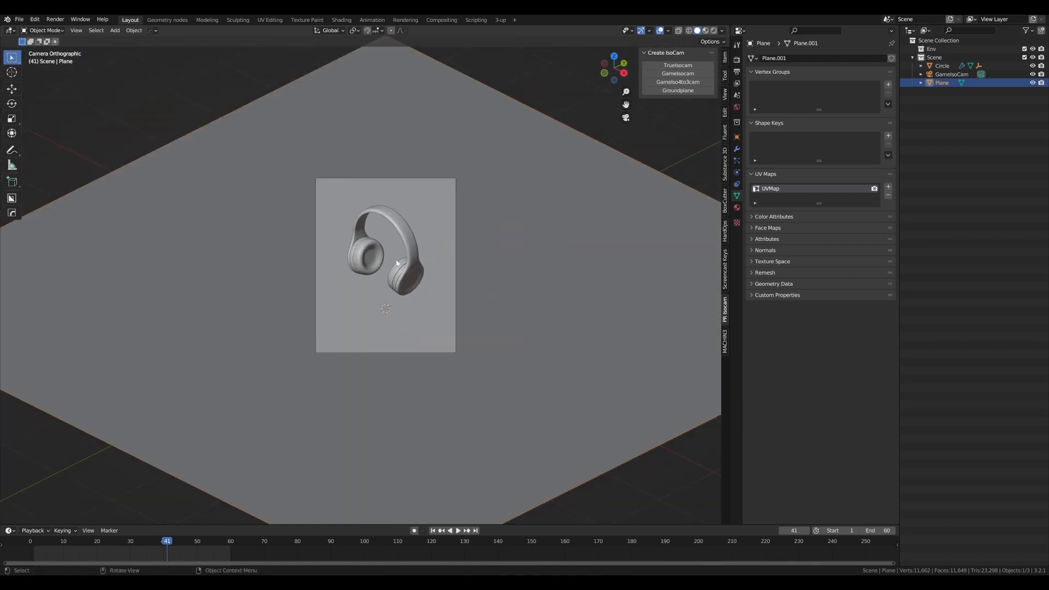
# - Select the headphones and examine their placement over the ground plane from a free view, ending in the camera view
pyautogui.click(412, 227)
pyautogui.scroll(3, 412, 231)
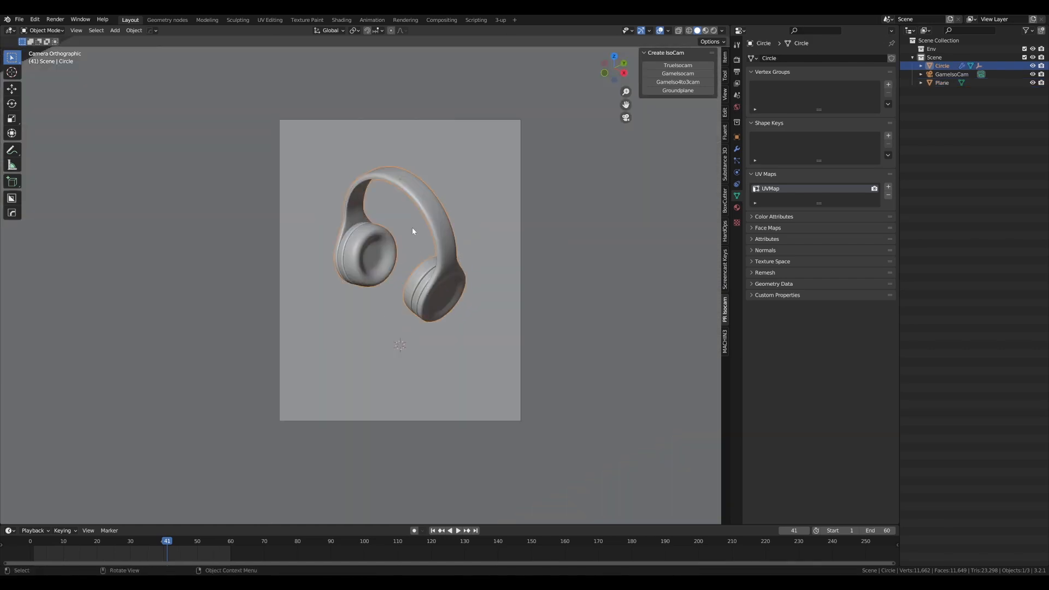
pyautogui.keyDown('alt'); pyautogui.moveTo(439, 220); pyautogui.dragTo(390, 241); pyautogui.keyUp('alt')
pyautogui.scroll(5, 437, 220)
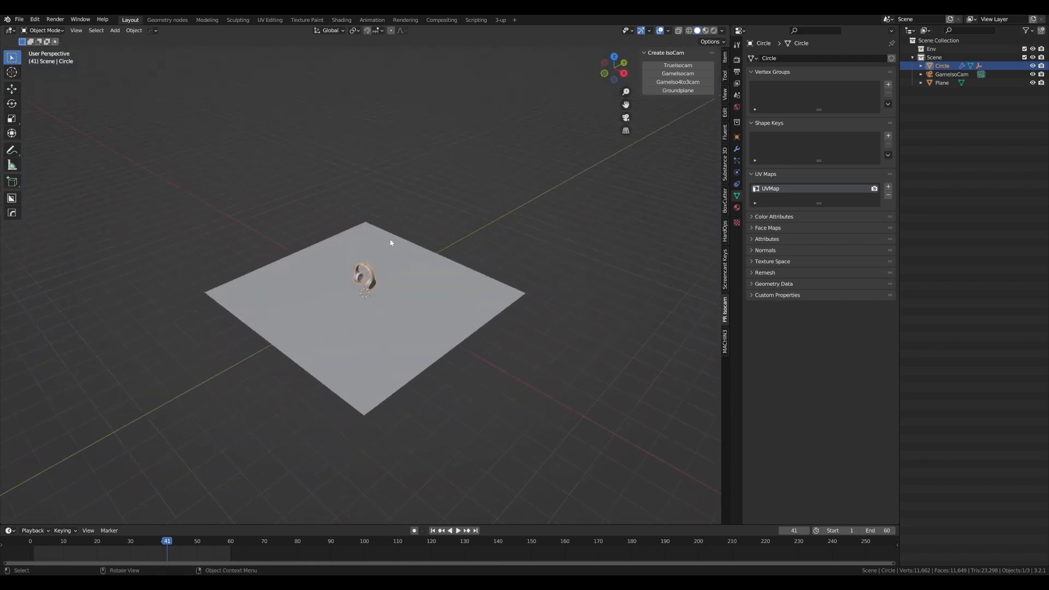
pyautogui.press('KP_0')
pyautogui.scroll(-2, 386, 245)
pyautogui.scroll(2, 391, 240)
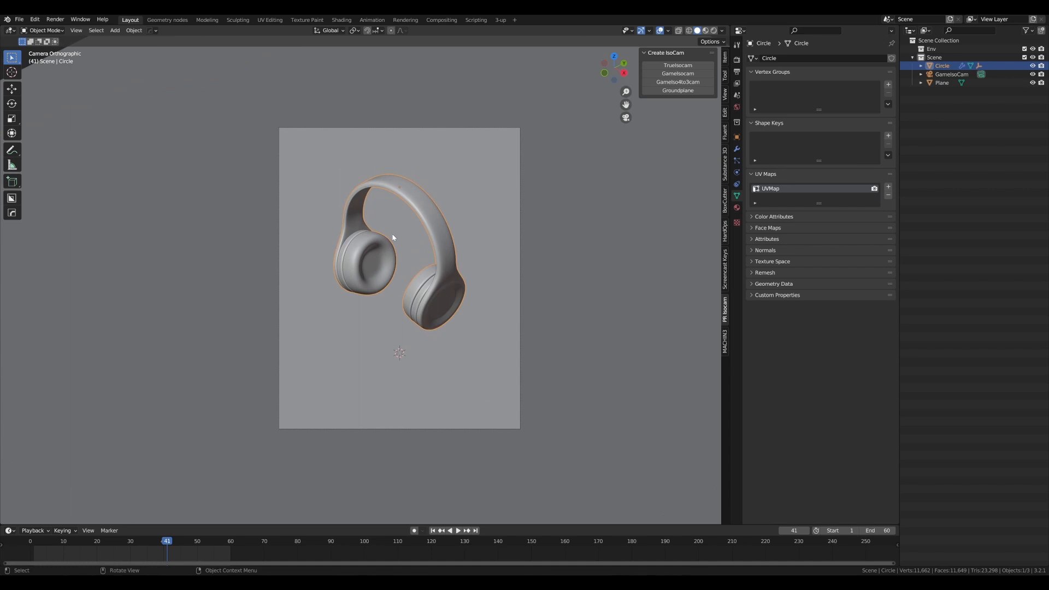
pyautogui.click(439, 180)
pyautogui.click(424, 203)
# - Add a sphere-shaped empty at the world origin to act as a controller for the headphones
pyautogui.hotkey('shift', 'a')
pyautogui.moveTo(412, 235)
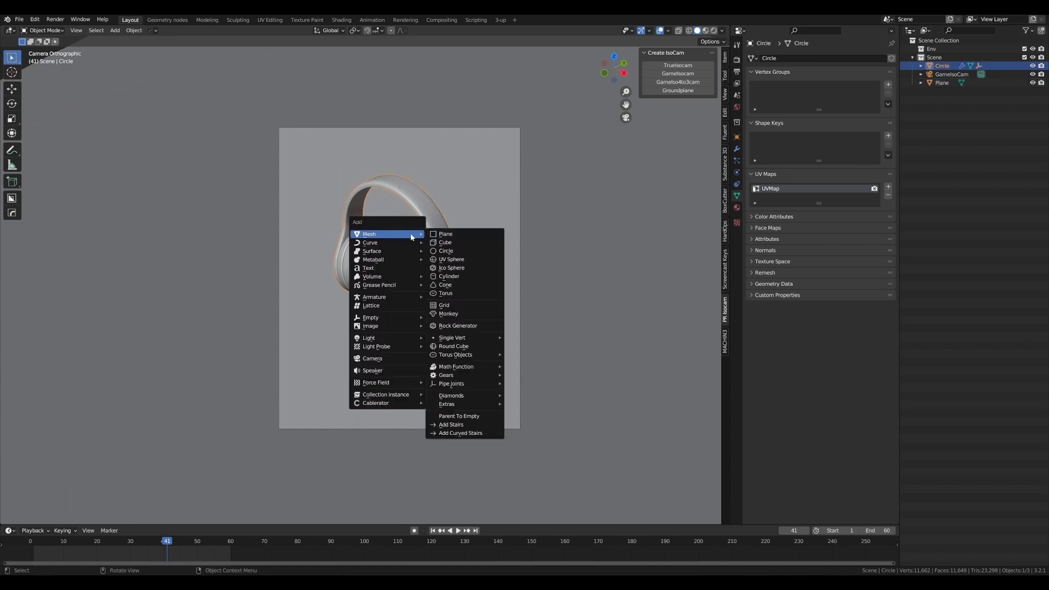
pyautogui.moveTo(407, 318)
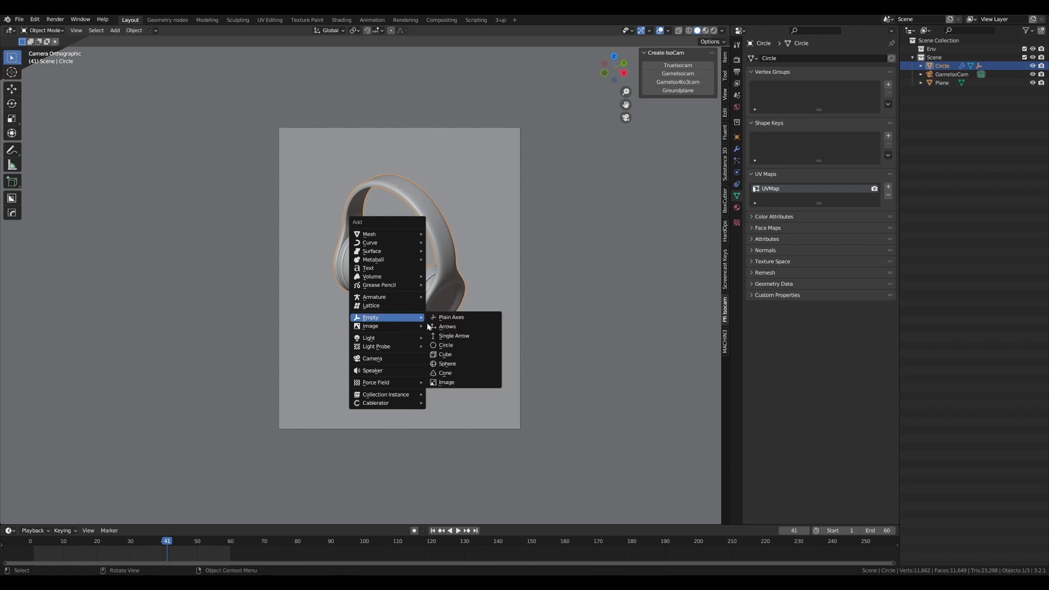
pyautogui.click(457, 360)
# - Raise the sphere empty about 1.12 m along Z into the headphones and set its display size to 0.3 m
pyautogui.press('g')
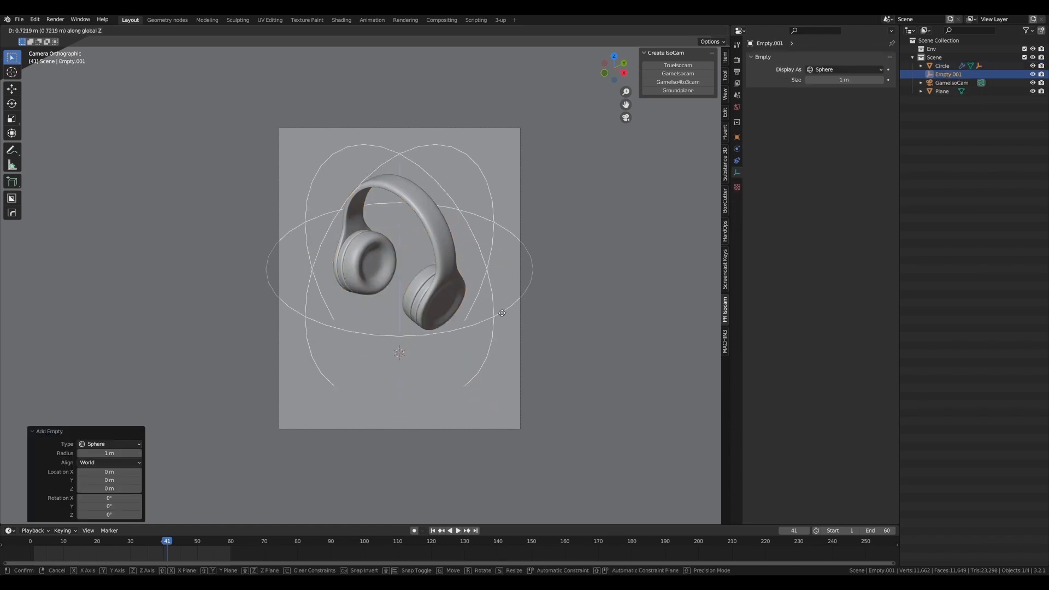
pyautogui.press('z')
pyautogui.click(507, 271)
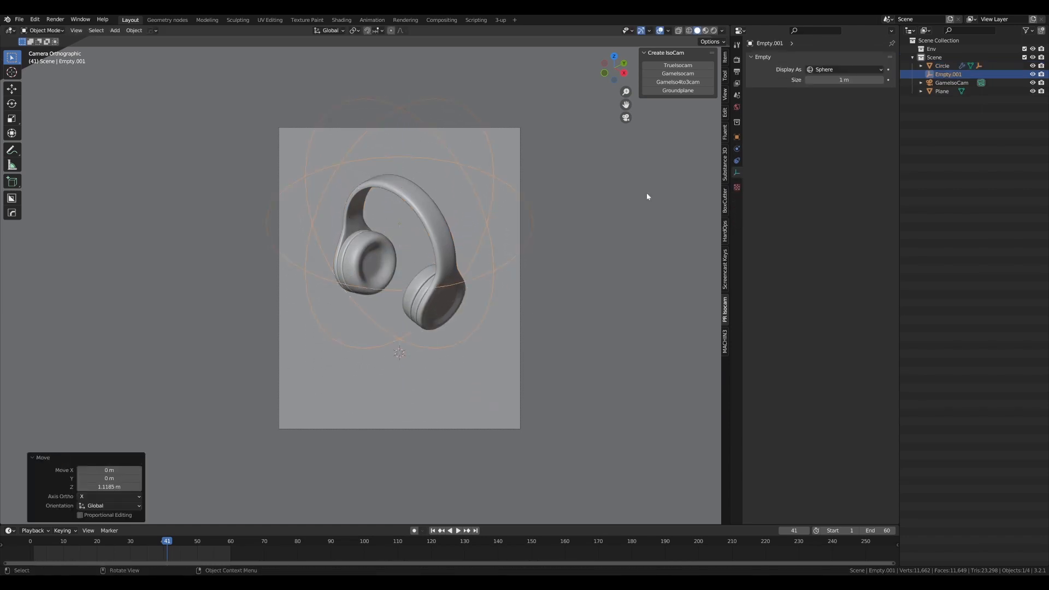
pyautogui.moveTo(845, 82); pyautogui.dragTo(833, 82)
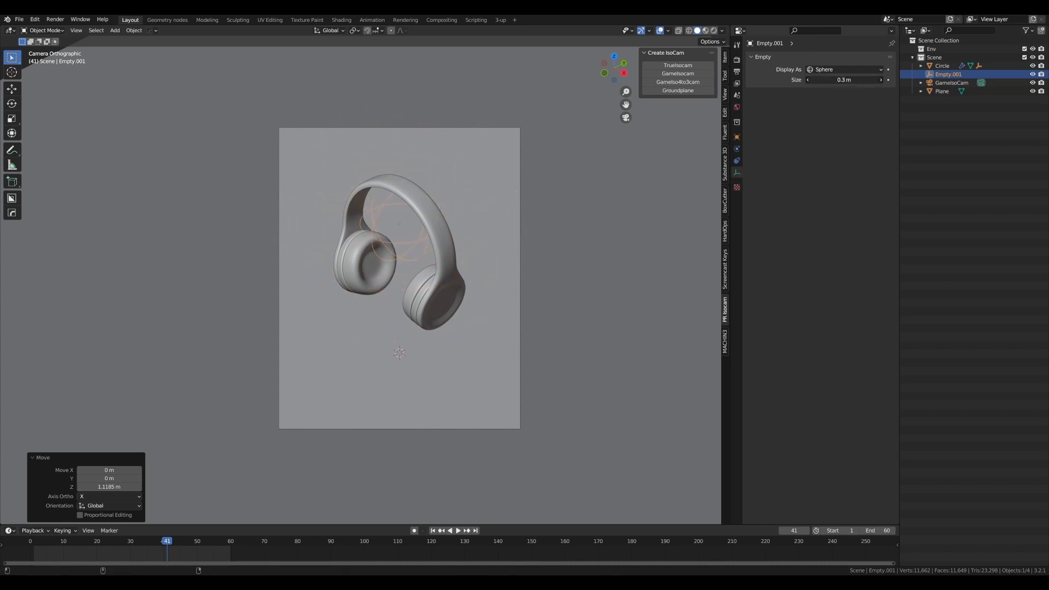
# - Parent the headphones to the sphere empty with the Object type, leaving only the empty selected
pyautogui.click(429, 209)
pyautogui.scroll(3, 424, 240)
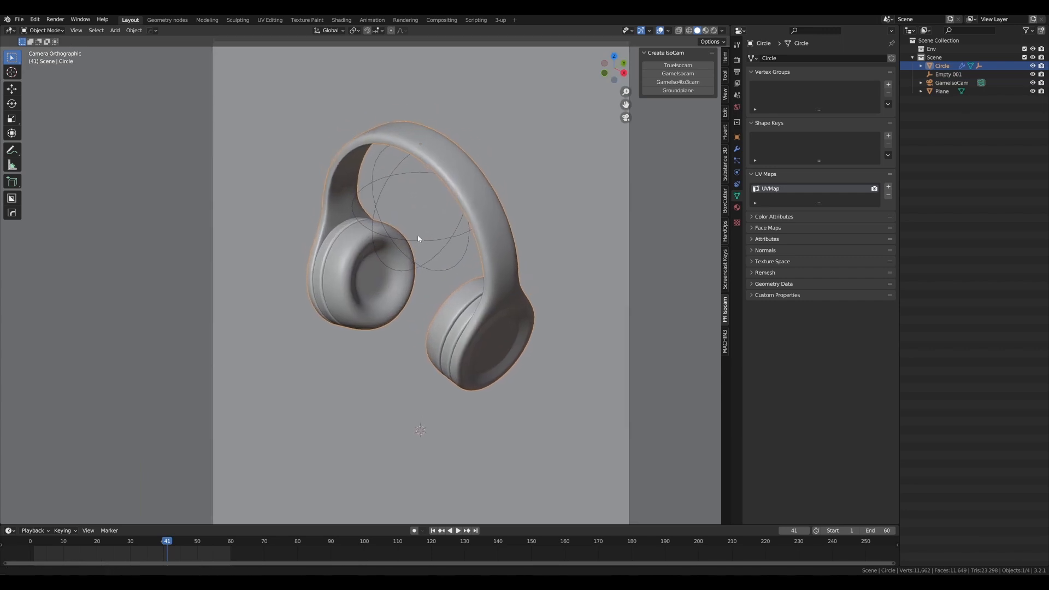
pyautogui.keyDown('shift'); pyautogui.click(443, 246); pyautogui.keyUp('shift')
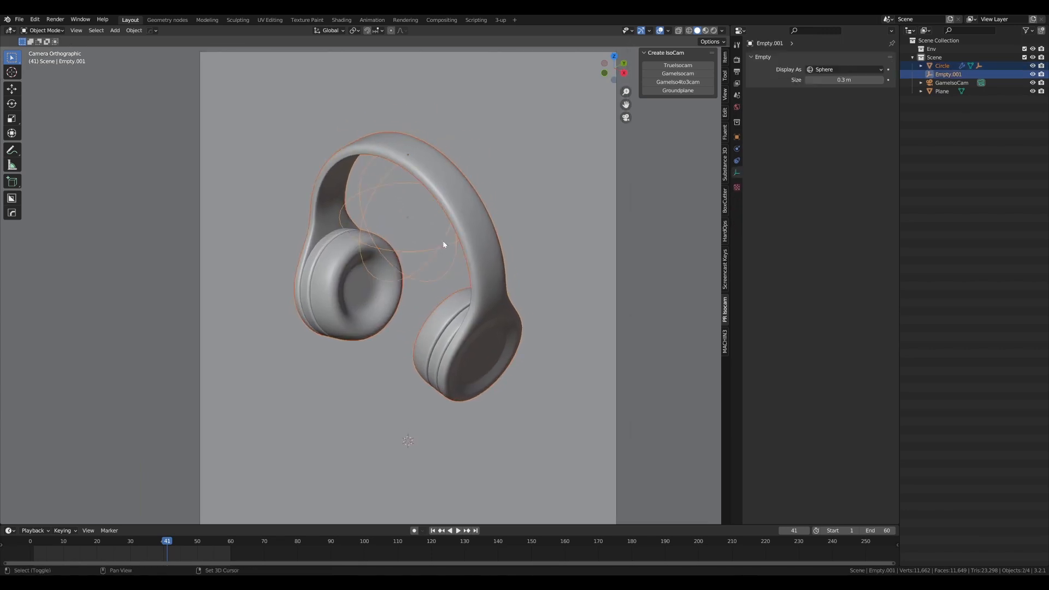
pyautogui.hotkey('ctrl', 'p')
pyautogui.click(444, 244)
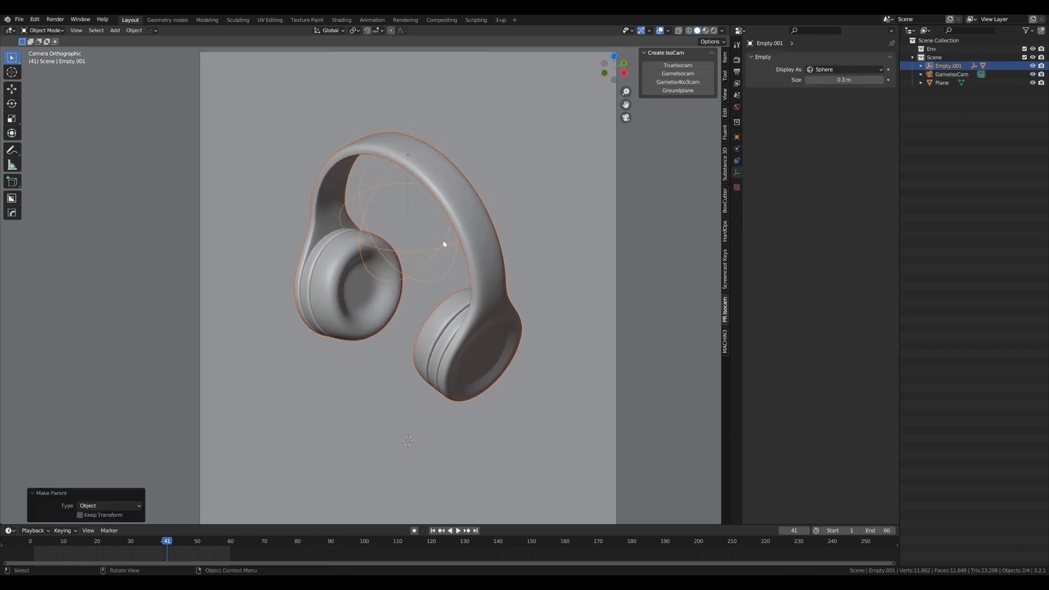
pyautogui.click(438, 248)
pyautogui.click(439, 248)
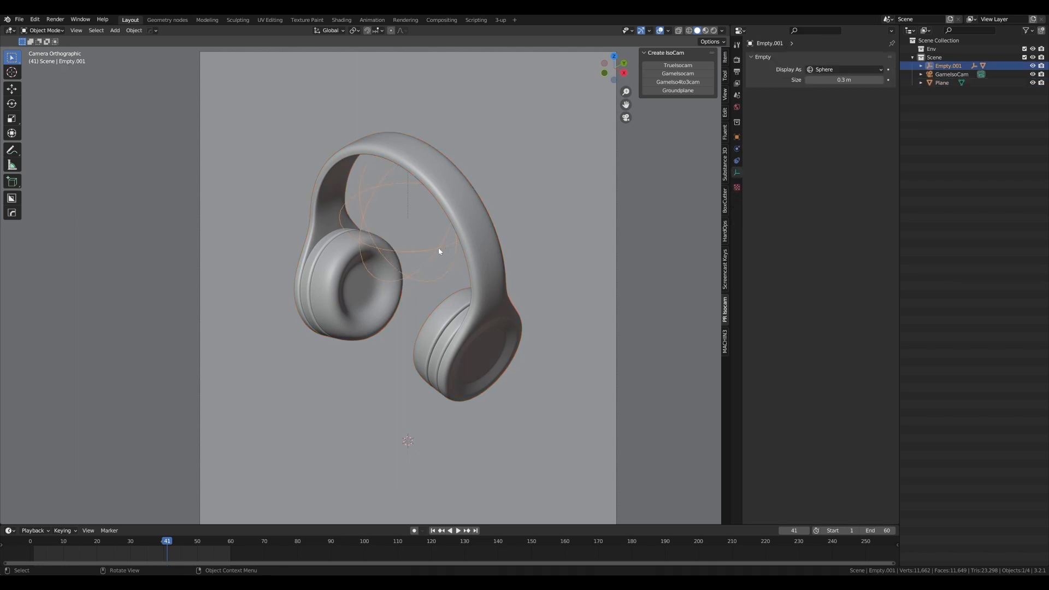
# - Try moving the sphere empty to test whether the headphones follow, and undo the move
pyautogui.press('g')
pyautogui.click(454, 230)
pyautogui.hotkey('ctrl', 'z')
# - Rotate the sphere empty with its parented headphones around the global Z axis
pyautogui.press('r')
pyautogui.press('z')
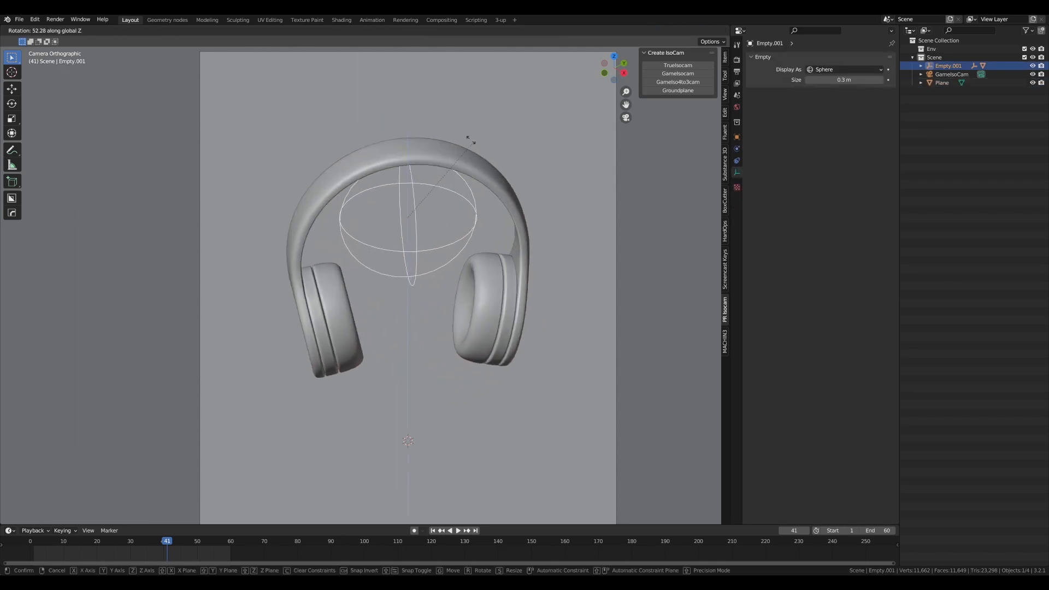
# - Undo the trial rotation of the headphones' parent empty about the global Z axis
pyautogui.click(490, 250)
pyautogui.hotkey('ctrl', 'z')
pyautogui.scroll(-2, 494, 253)
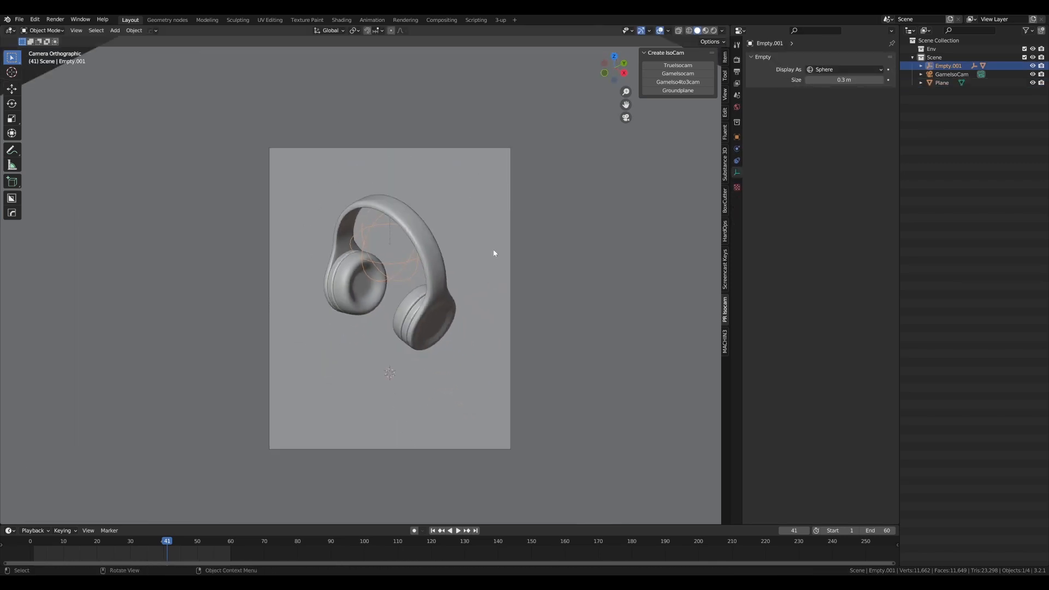
pyautogui.keyDown('shift'); pyautogui.moveTo(481, 252); pyautogui.dragTo(455, 264, button='middle'); pyautogui.keyUp('shift')
pyautogui.scroll(-1, 479, 209)
pyautogui.scroll(1, 504, 219)
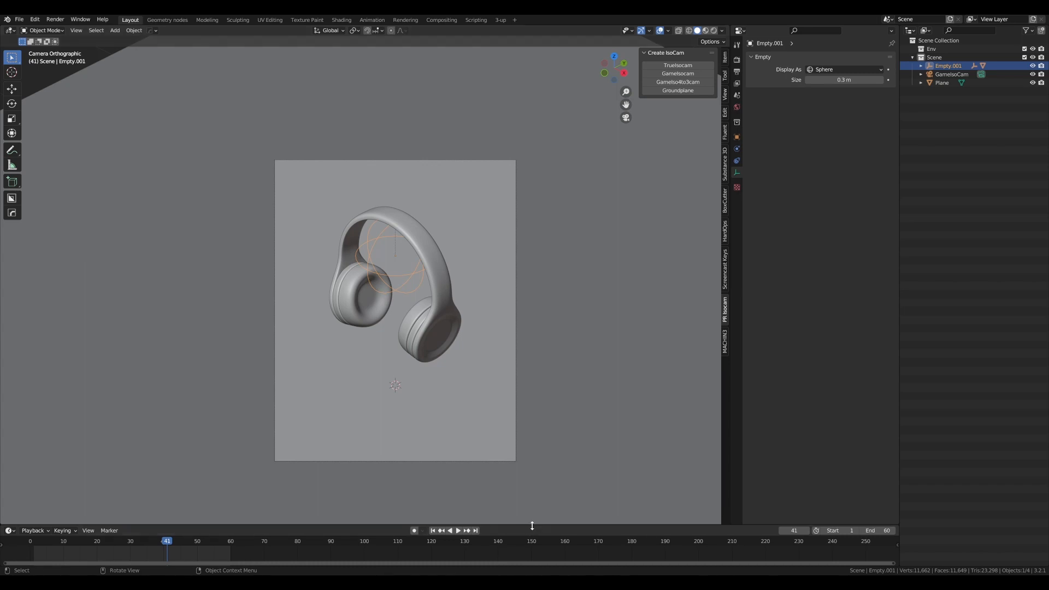
# - Set the animation's end frame to 180 and enlarge the timeline area to show the whole frame range
pyautogui.moveTo(532, 526); pyautogui.dragTo(533, 514)
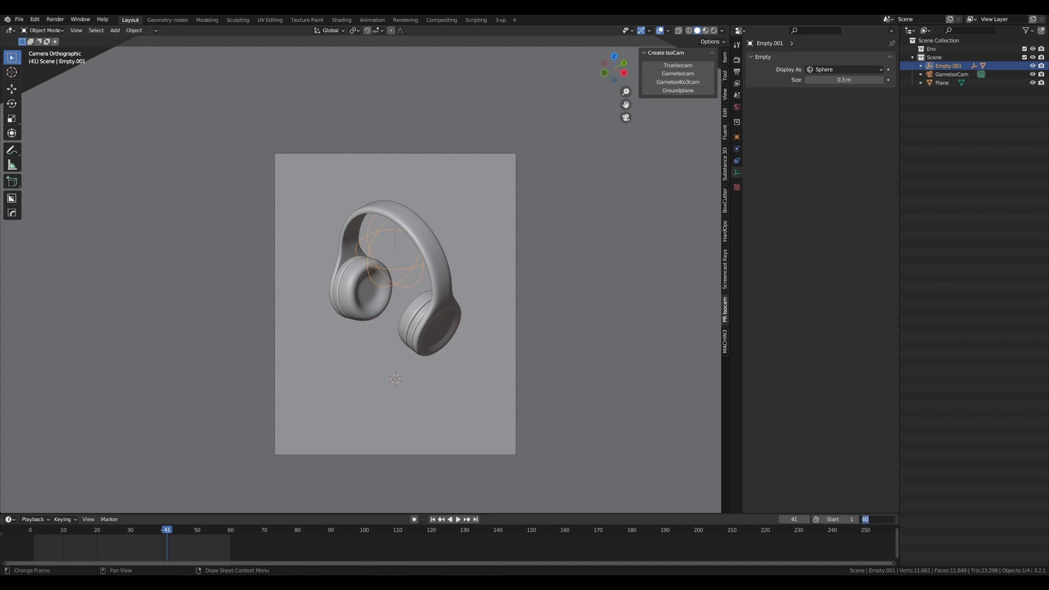
pyautogui.write('180')
pyautogui.press('Return')
pyautogui.moveTo(691, 514); pyautogui.dragTo(664, 480)
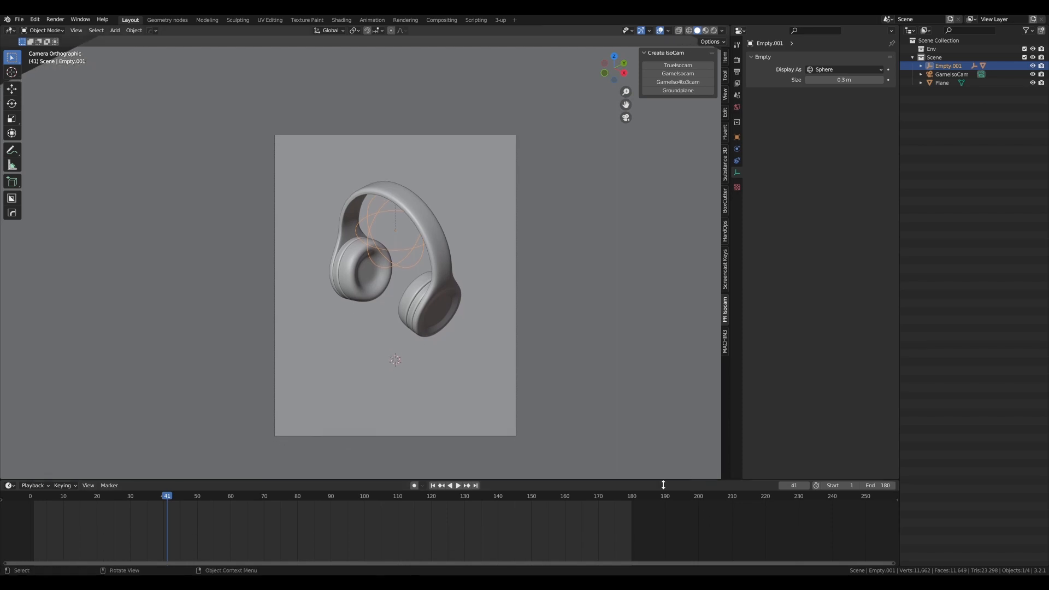
pyautogui.moveTo(340, 515); pyautogui.dragTo(421, 529, button='middle')
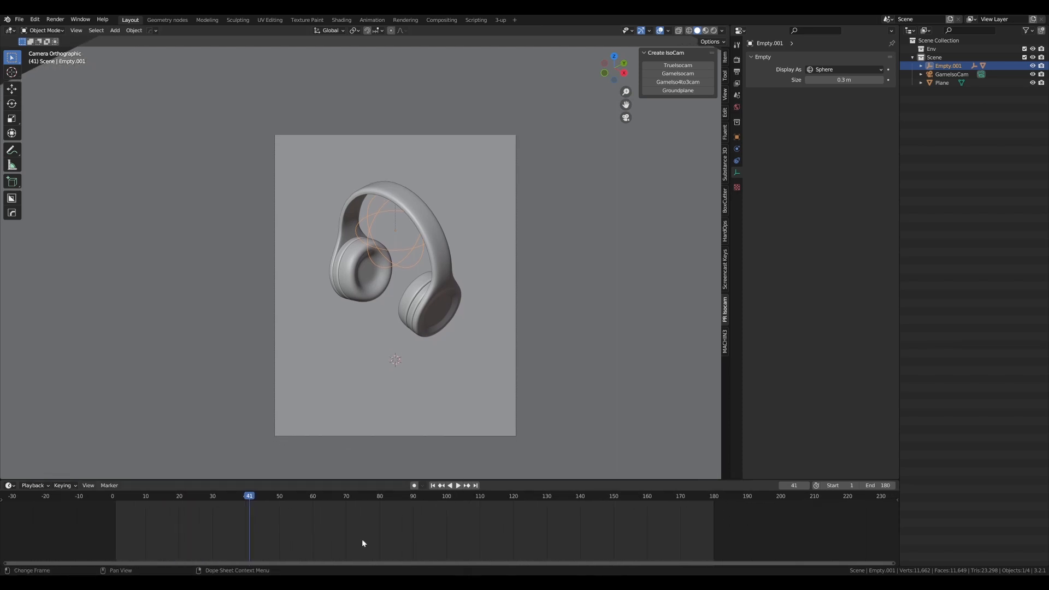
# - Insert a Rotation keyframe on the headphones' parent empty at frame 1
pyautogui.hotkey('shift', 'Left')
pyautogui.click(431, 218)
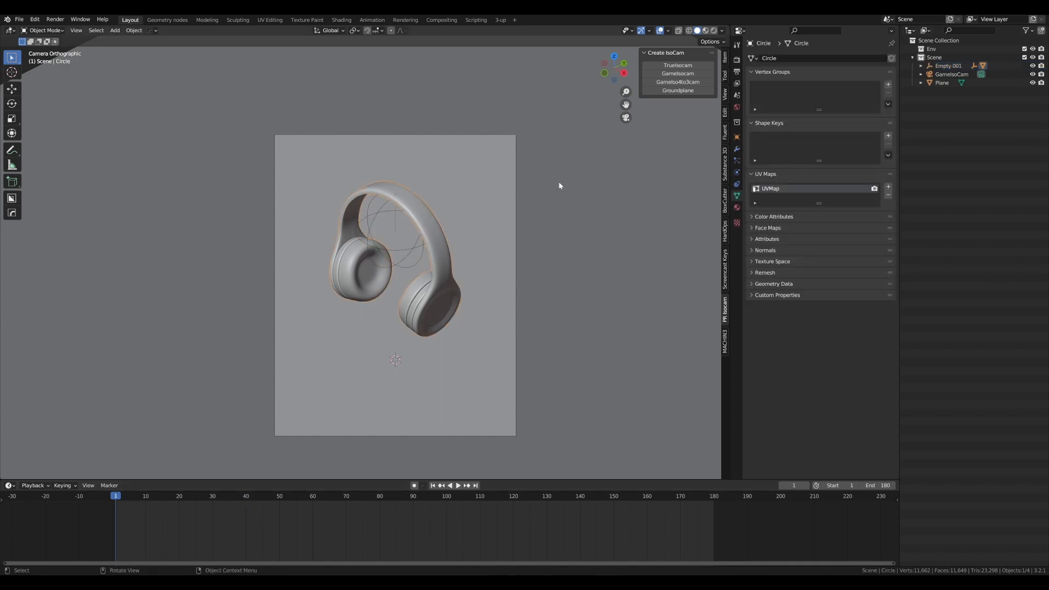
pyautogui.click(371, 225)
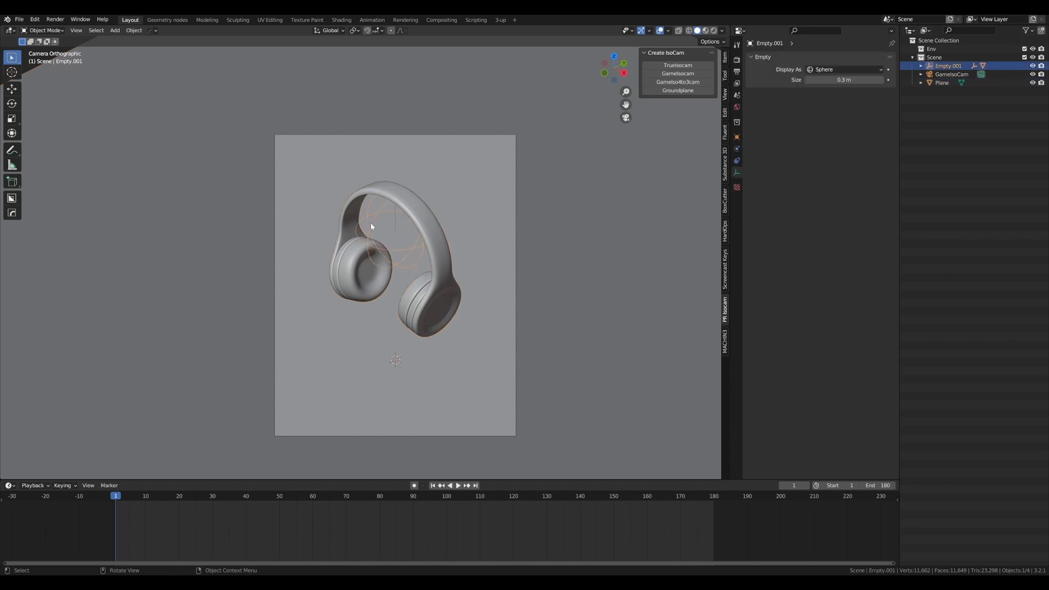
pyautogui.press('i')
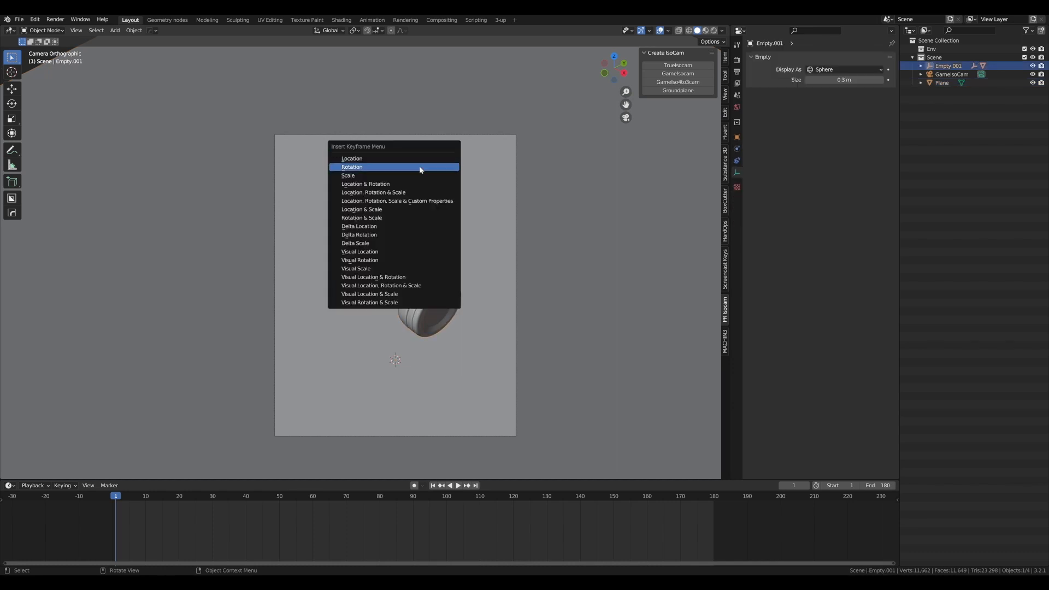
pyautogui.click(416, 168)
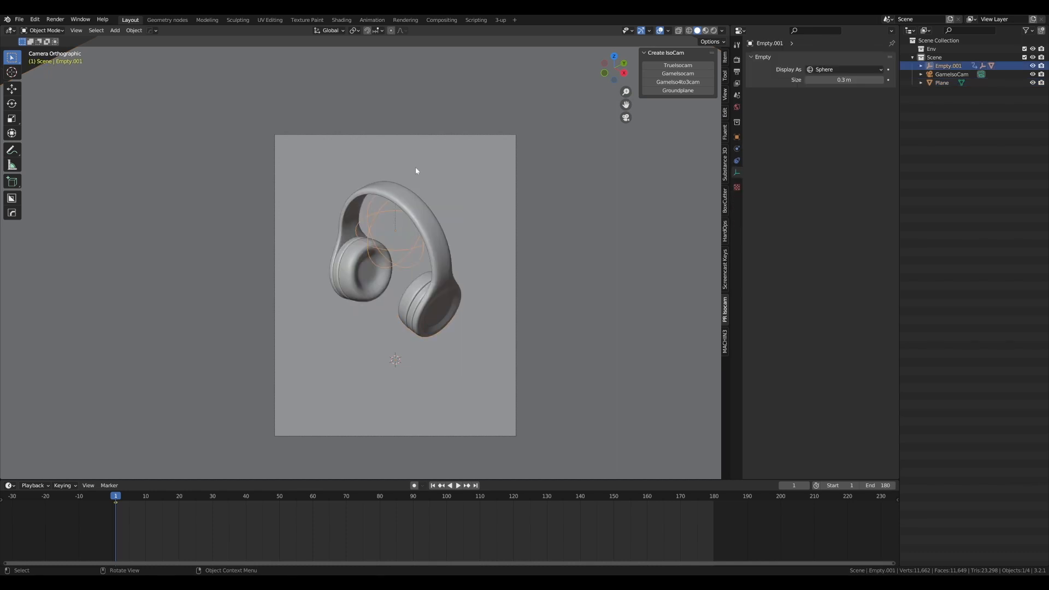
# - At frame 181, set the parent empty's Z rotation to 360° and insert a Rotation keyframe
pyautogui.click(724, 57)
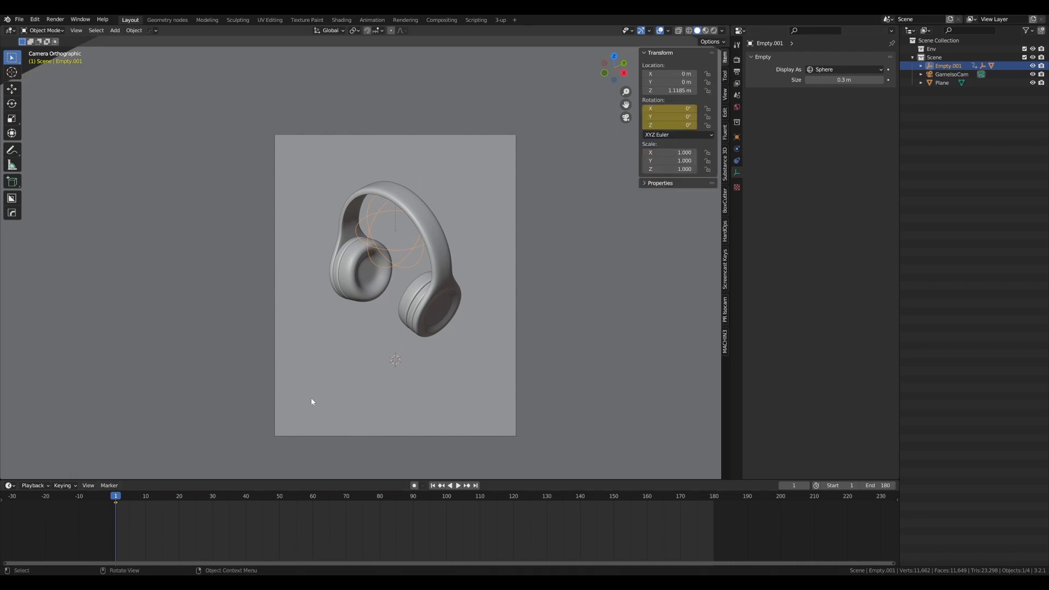
pyautogui.hotkey('shift', 'Right')
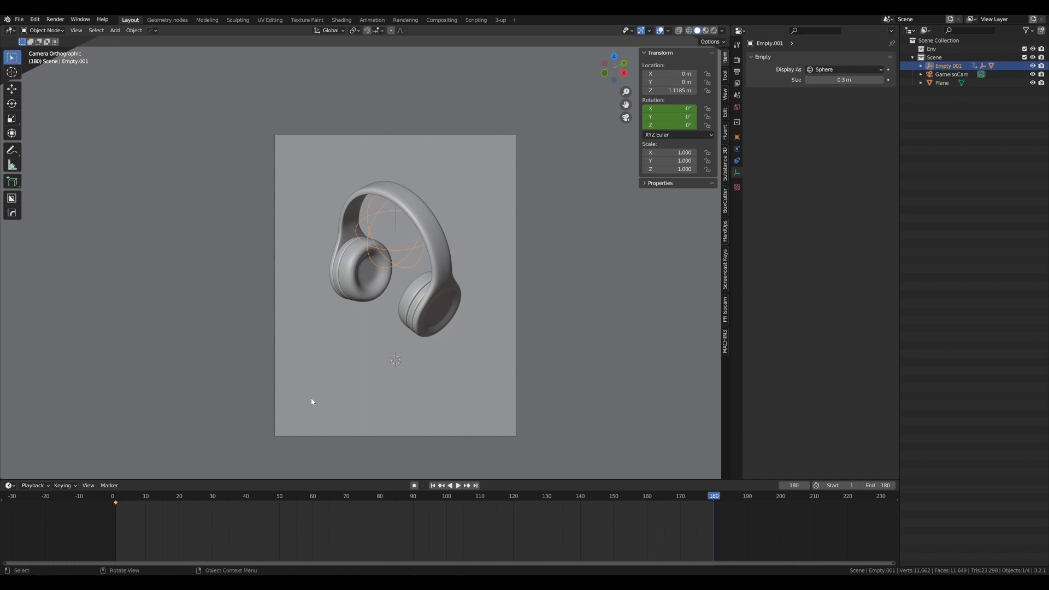
pyautogui.press('Right')
pyautogui.click(405, 206)
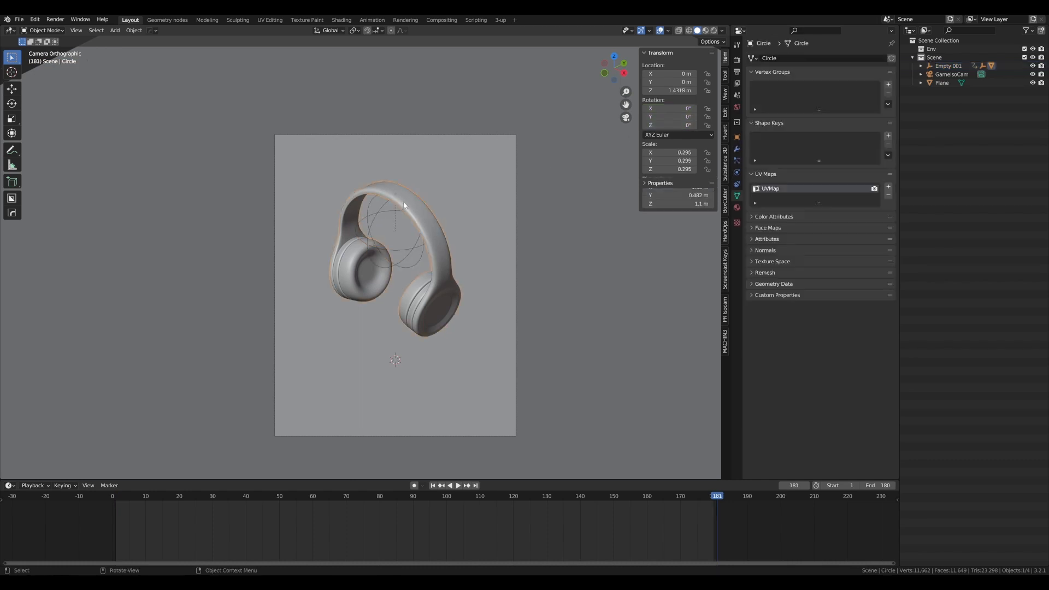
pyautogui.click(375, 227)
pyautogui.click(664, 126)
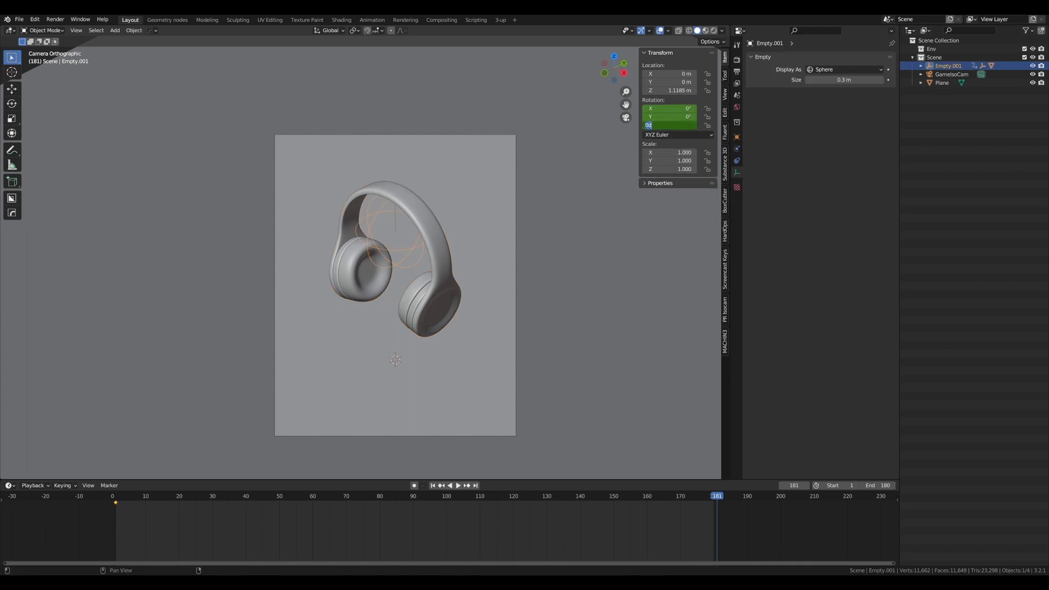
pyautogui.write('360')
pyautogui.press('Return')
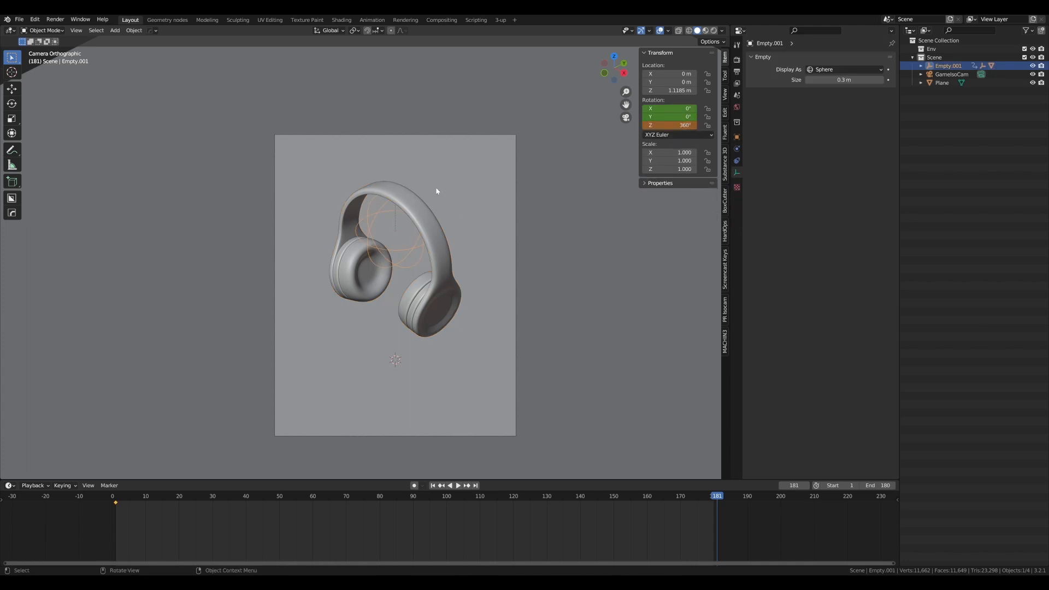
pyautogui.press('i')
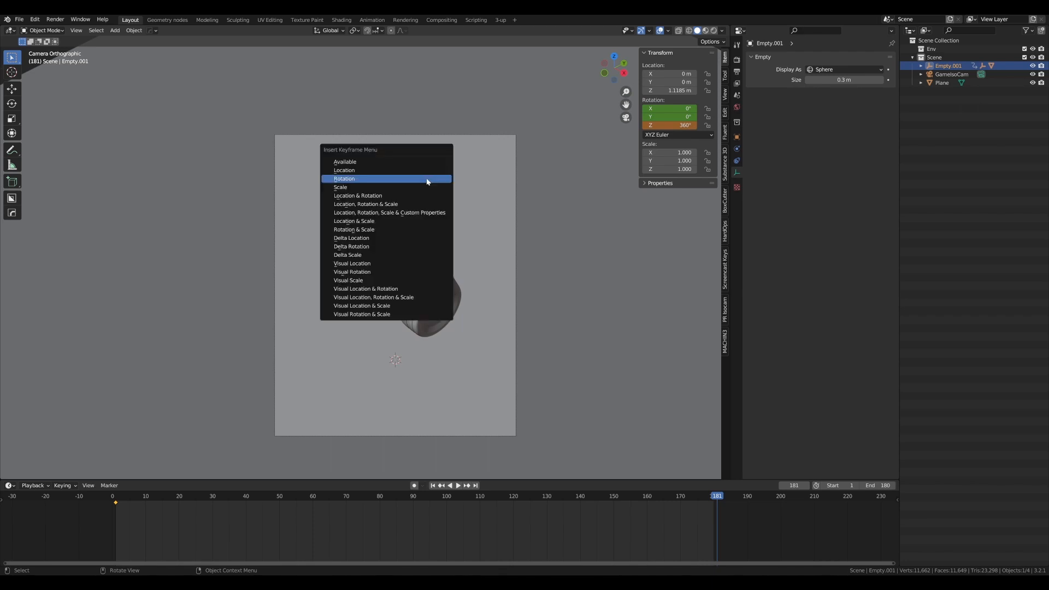
pyautogui.click(397, 179)
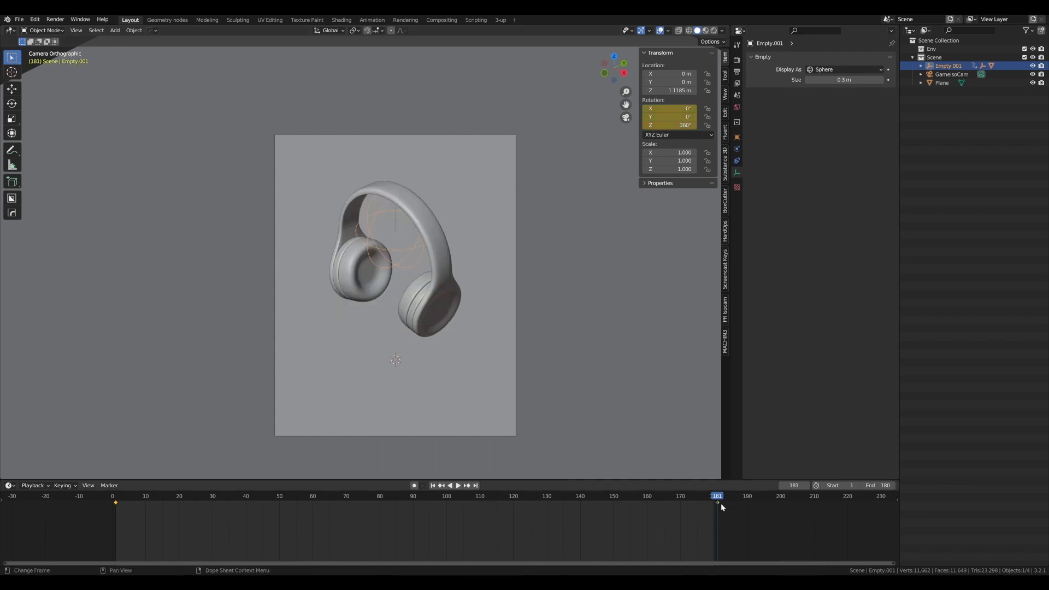
# - Play back the turntable animation to check the headphones' rotation, and stop it
pyautogui.press('space')
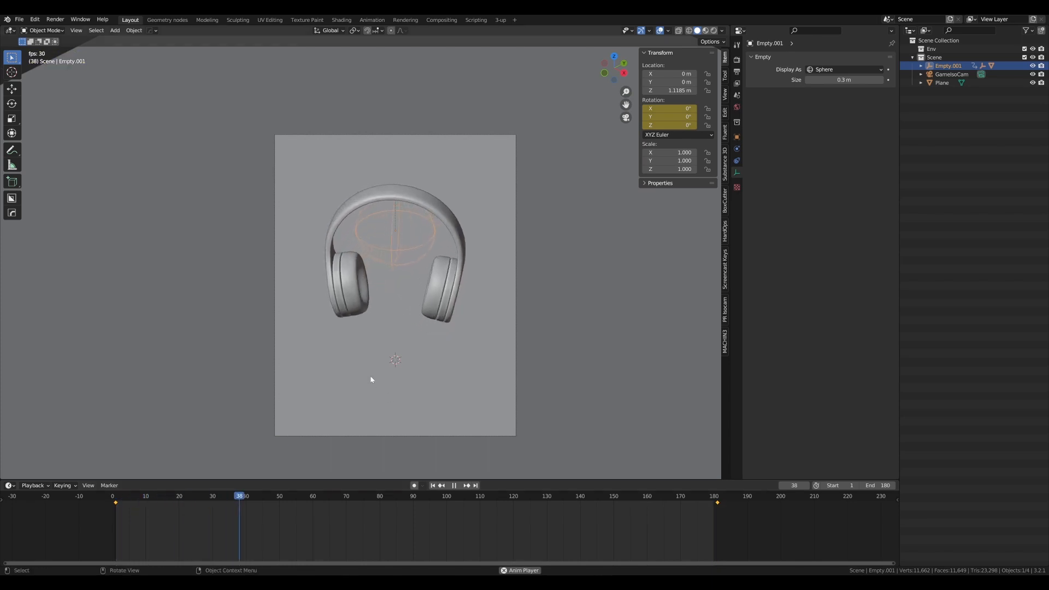
pyautogui.scroll(-2, 371, 379)
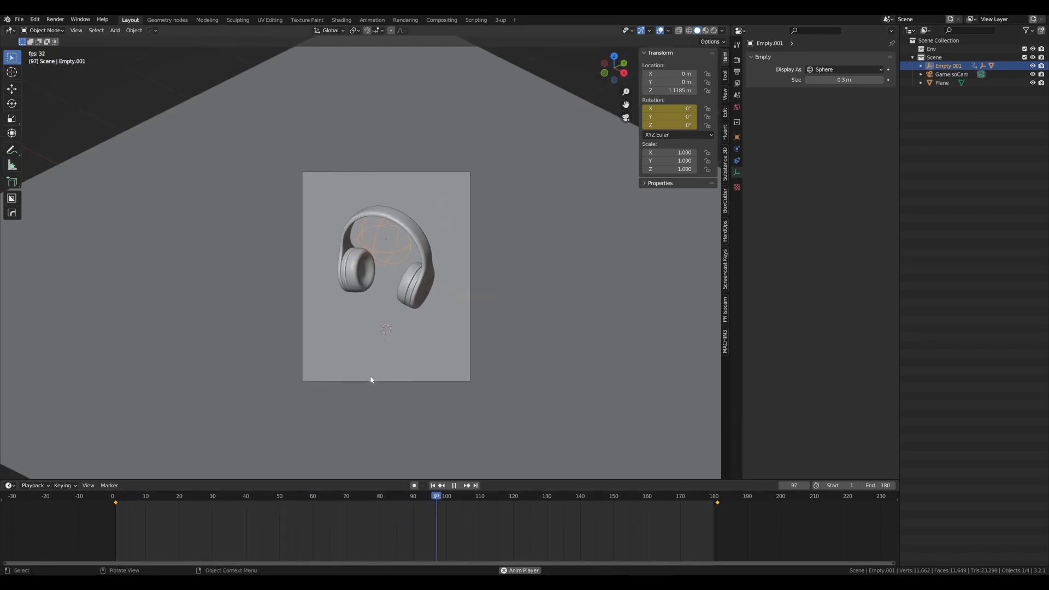
pyautogui.scroll(1, 370, 379)
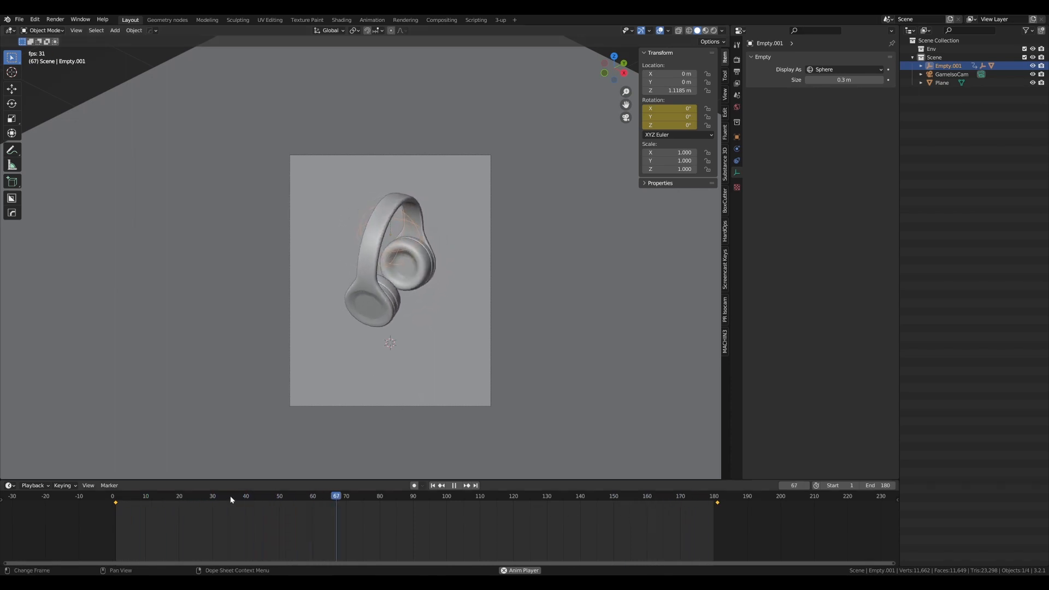
pyautogui.press('space')
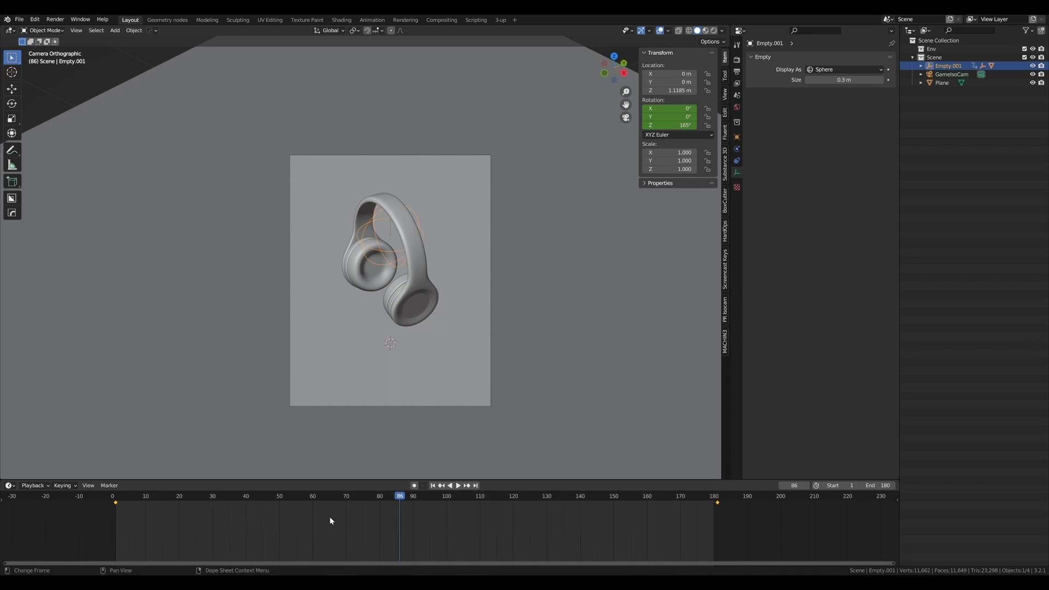
# - Set the rotation keyframes' interpolation to Linear and play the animation from frame 1 to check it
pyautogui.press('t')
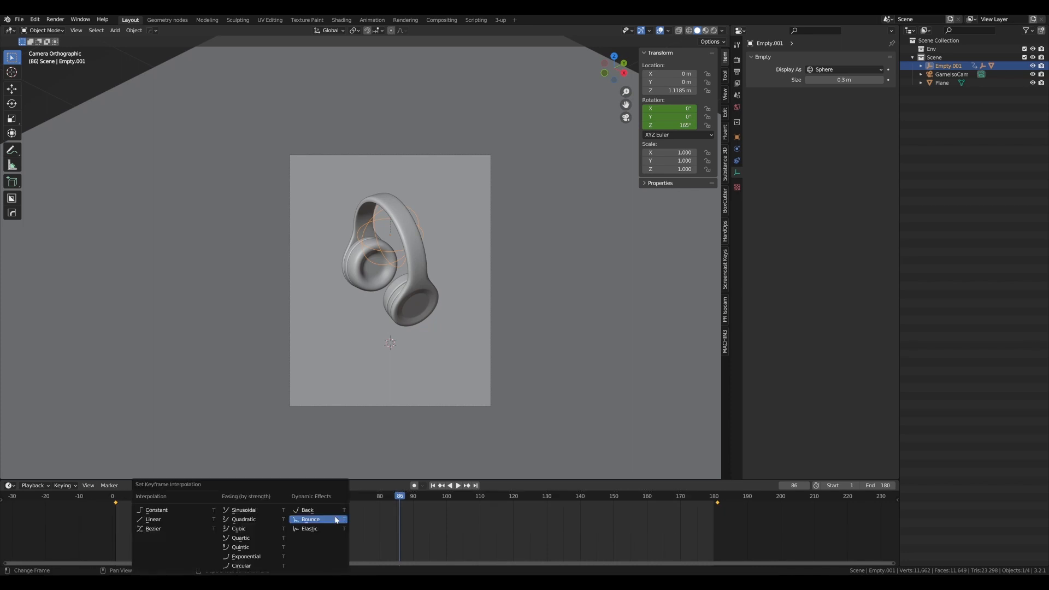
pyautogui.click(164, 516)
pyautogui.hotkey('shift', 'Left')
pyautogui.press('space')
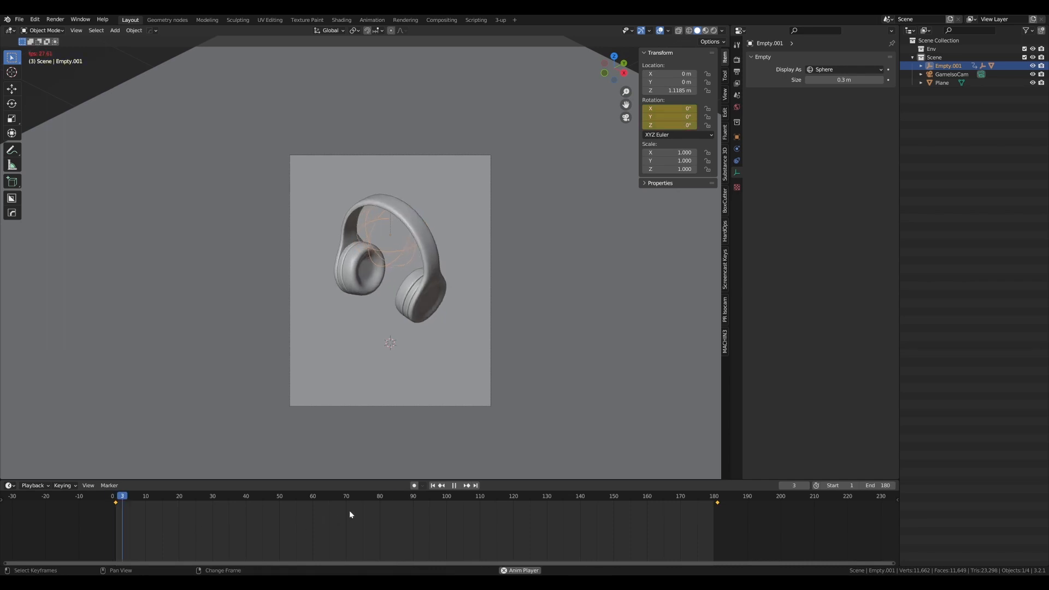
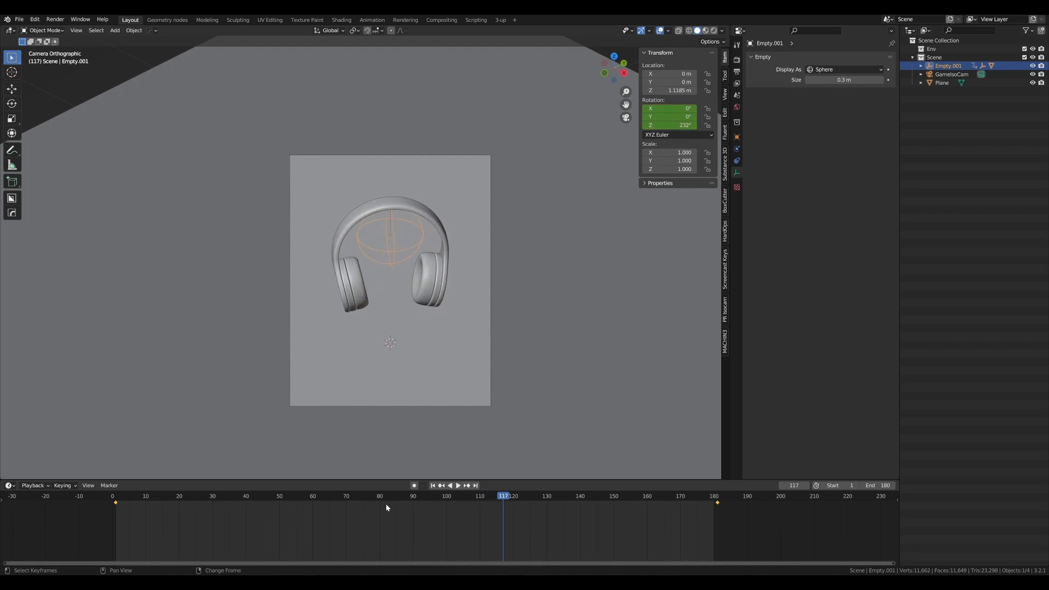
pyautogui.press('Escape')
pyautogui.scroll(1, 382, 362)
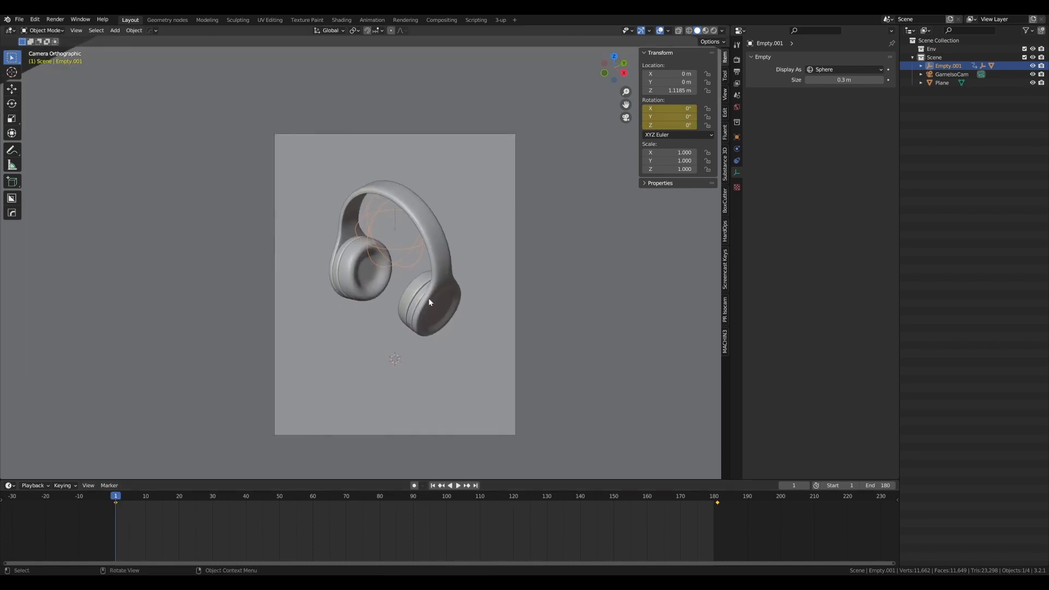
# - Switch the camera view of the headphones to Material Preview shading
pyautogui.click(416, 222)
pyautogui.scroll(-3, 417, 221)
pyautogui.scroll(1, 417, 222)
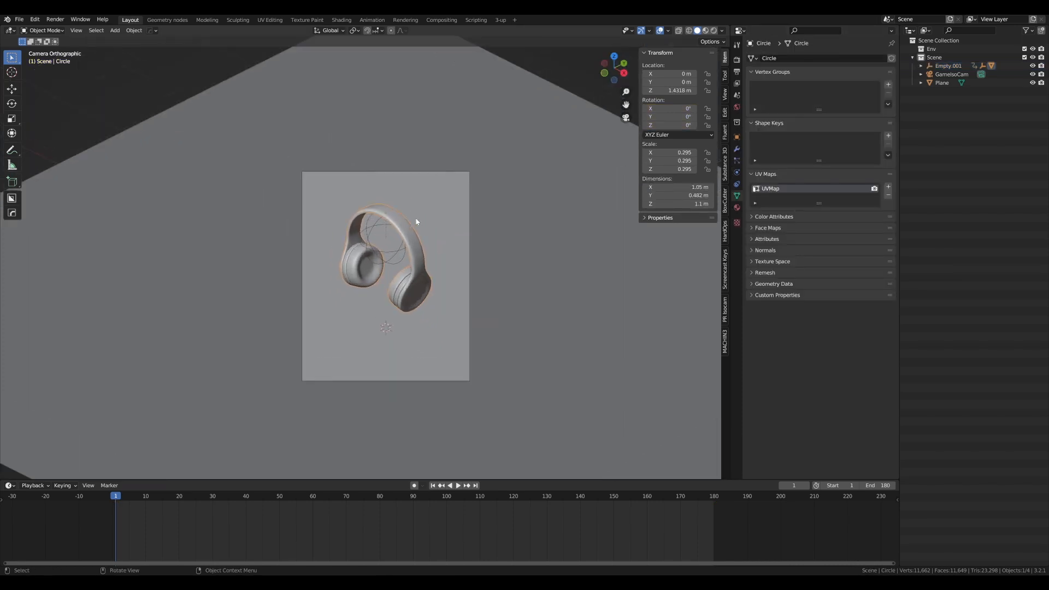
pyautogui.press('z')
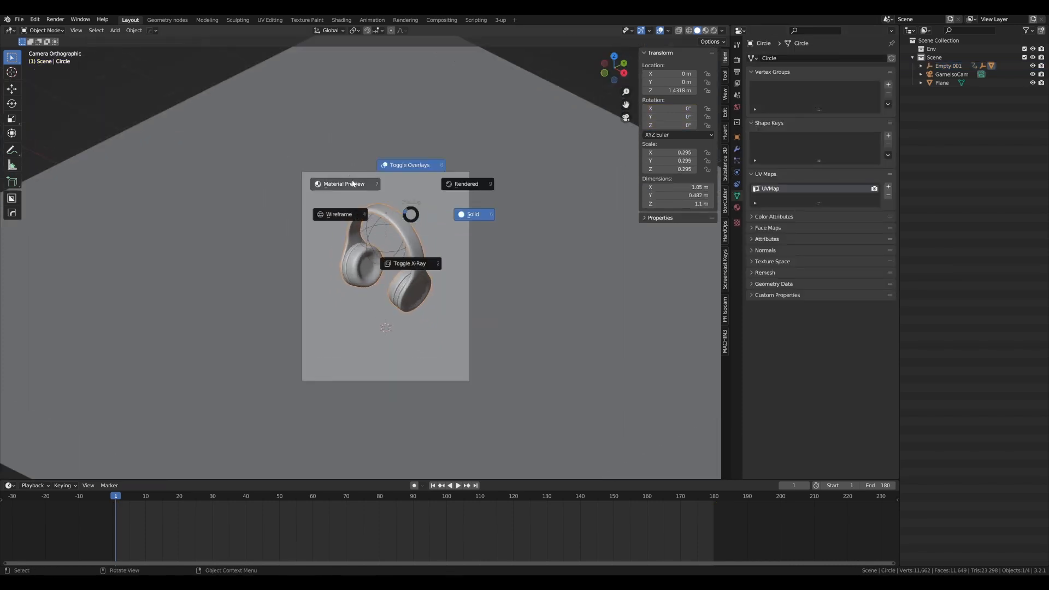
pyautogui.click(353, 184)
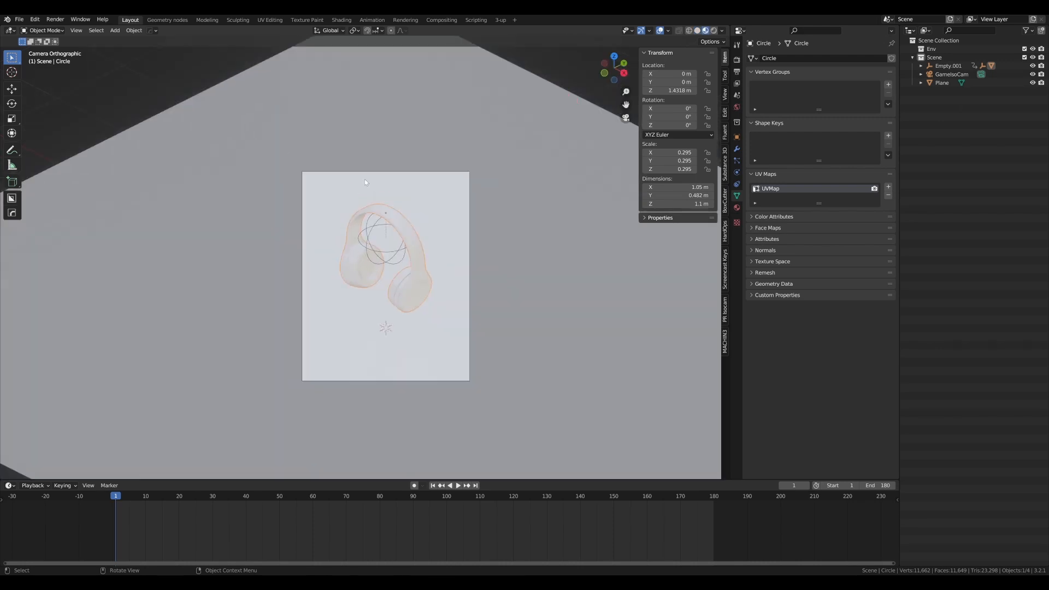
pyautogui.click(460, 118)
pyautogui.scroll(1, 405, 244)
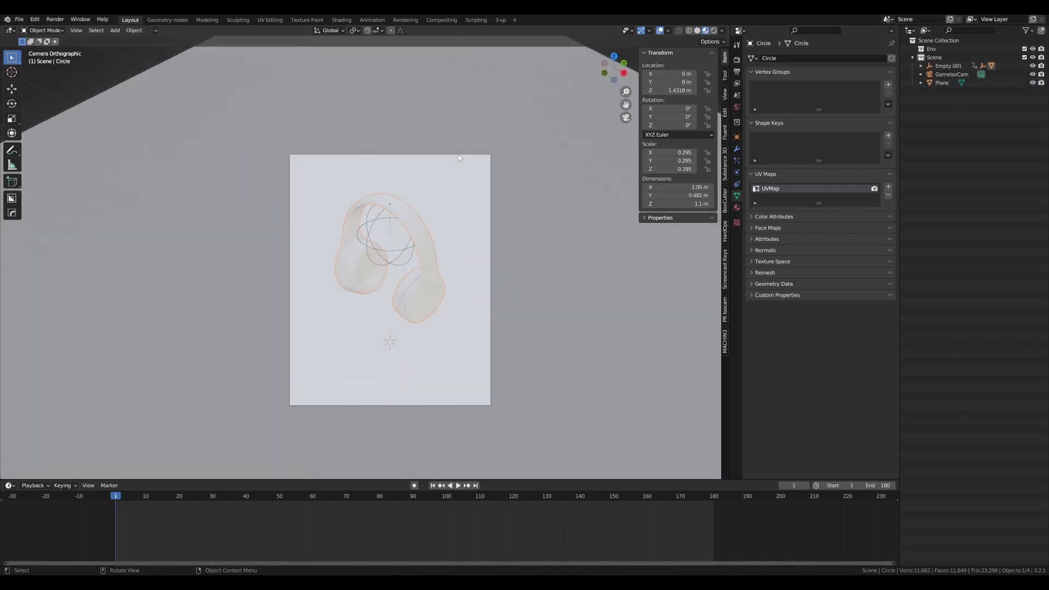
# - Enable Scene Lights and Scene World for the viewport's Material Preview shading
pyautogui.click(409, 229)
pyautogui.click(397, 252)
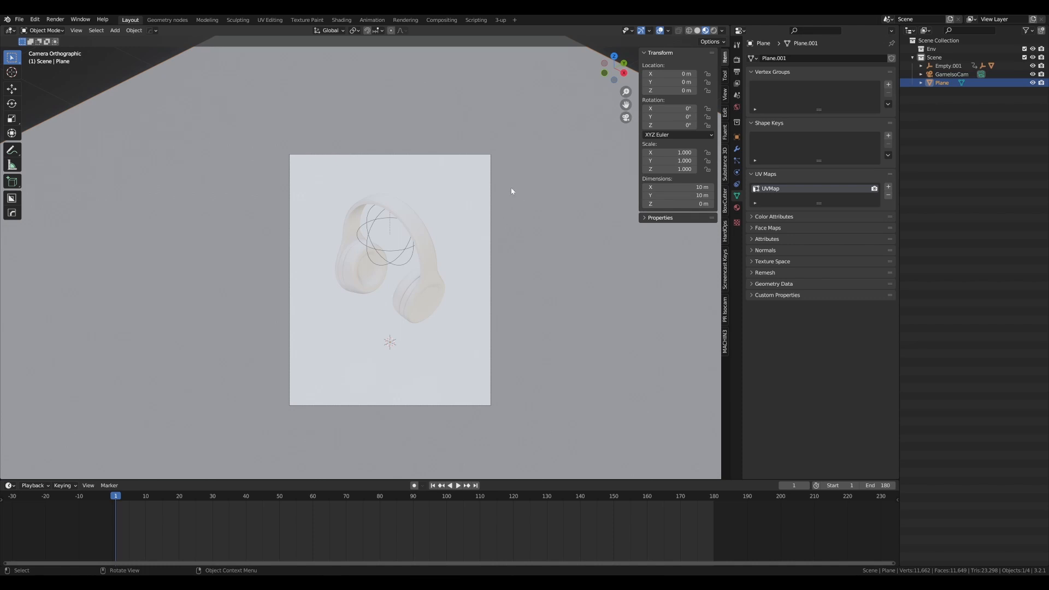
pyautogui.click(722, 30)
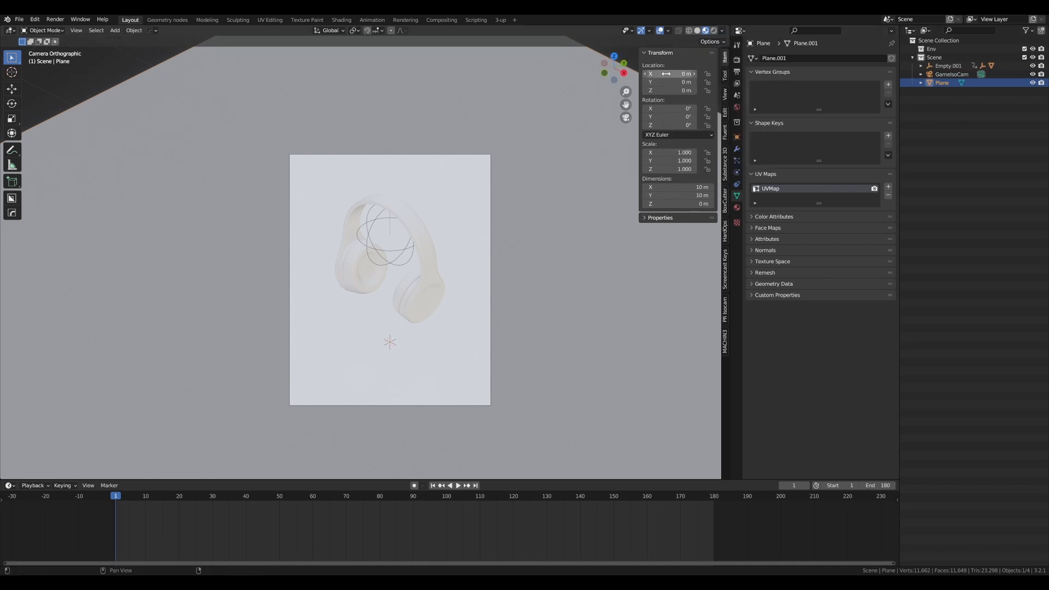
pyautogui.click(722, 31)
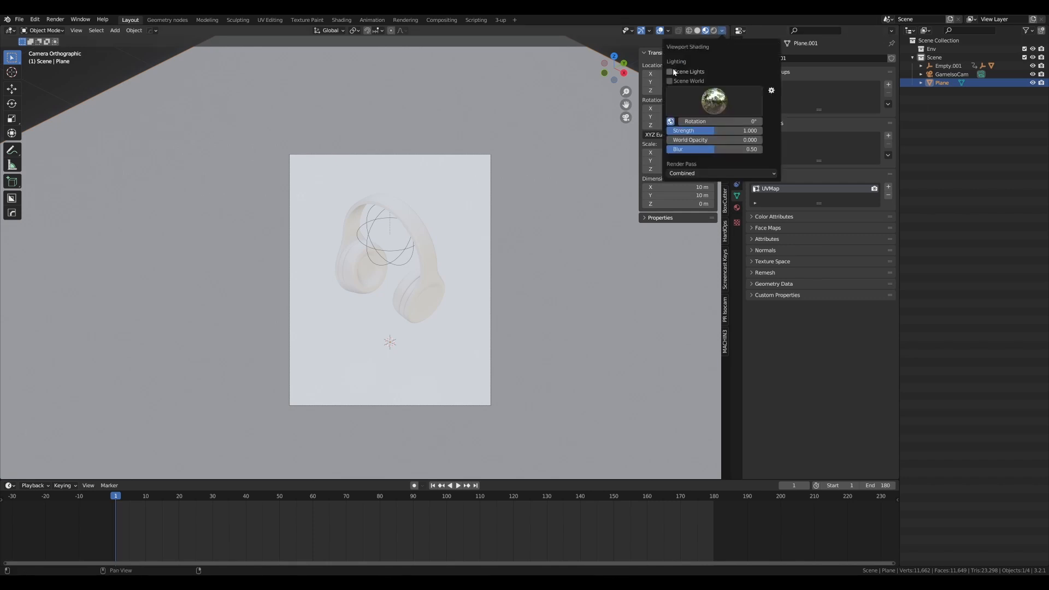
pyautogui.click(679, 76)
pyautogui.click(684, 81)
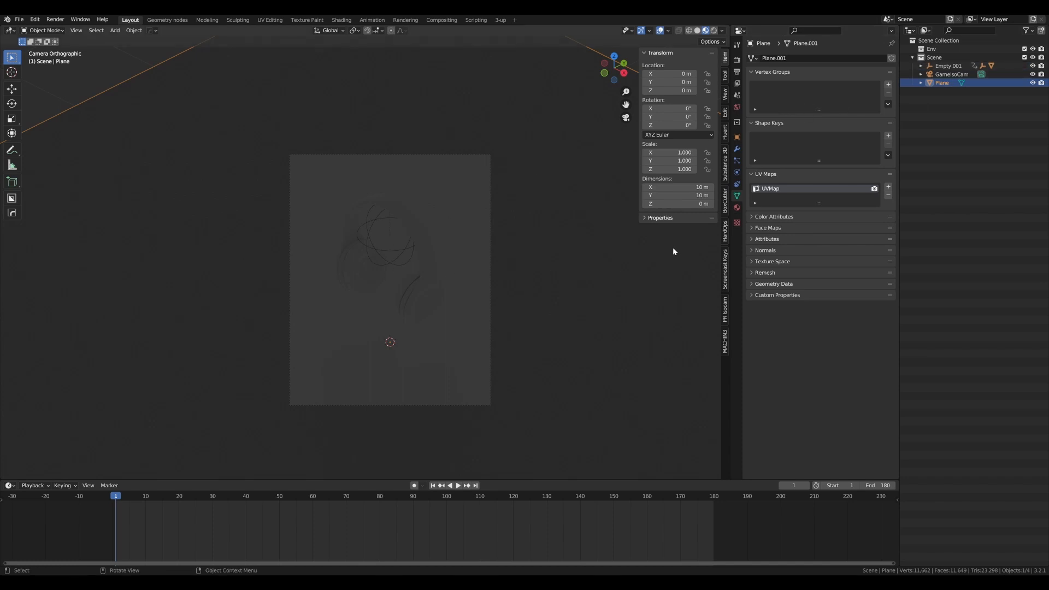
# - Add an Area light at the world origin beneath the headphones
pyautogui.hotkey('shift', 'a')
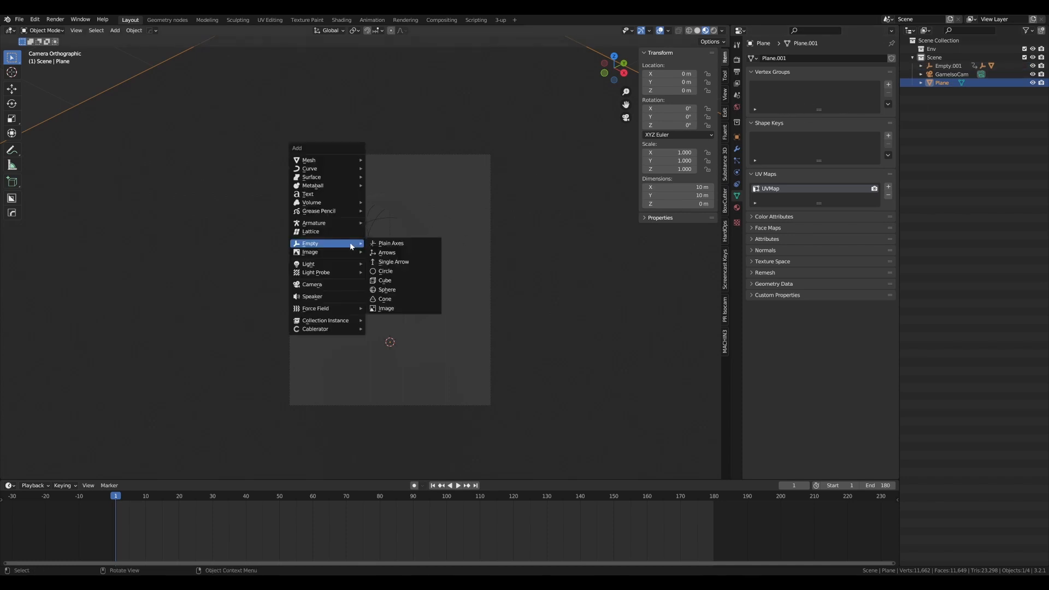
pyautogui.moveTo(336, 242)
pyautogui.moveTo(357, 264)
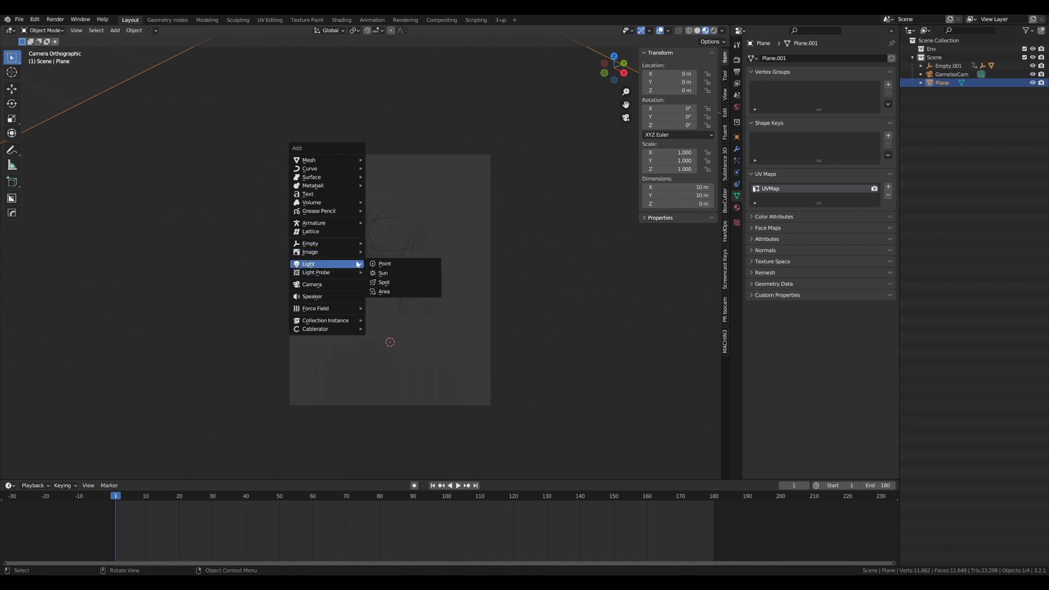
pyautogui.click(417, 291)
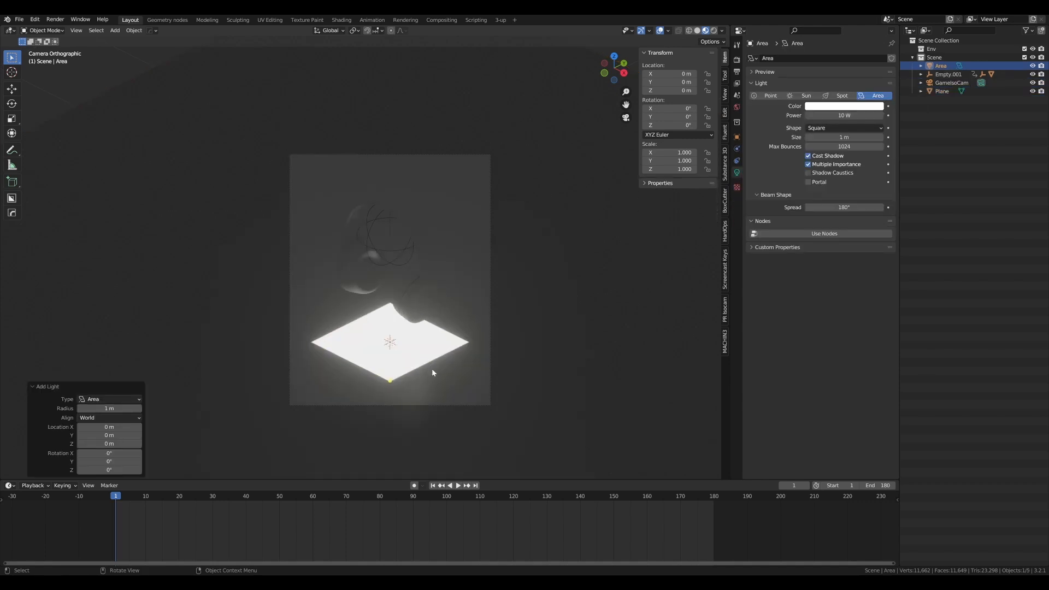
# - Raise the Area light along Z to about 2.46 m above the world origin and change its shape to Disk
pyautogui.press('g')
pyautogui.press('z')
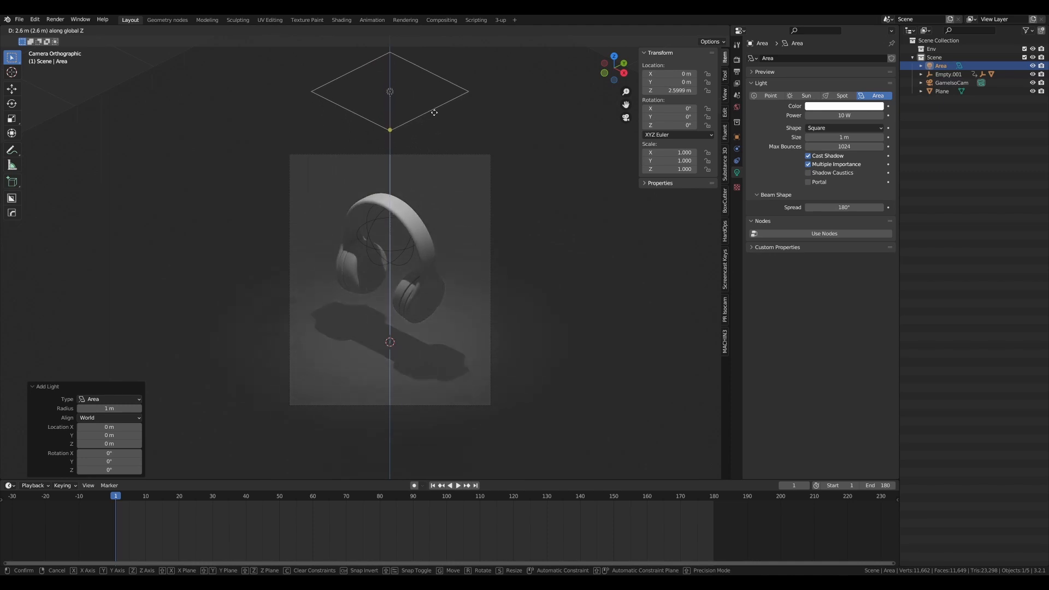
pyautogui.click(435, 127)
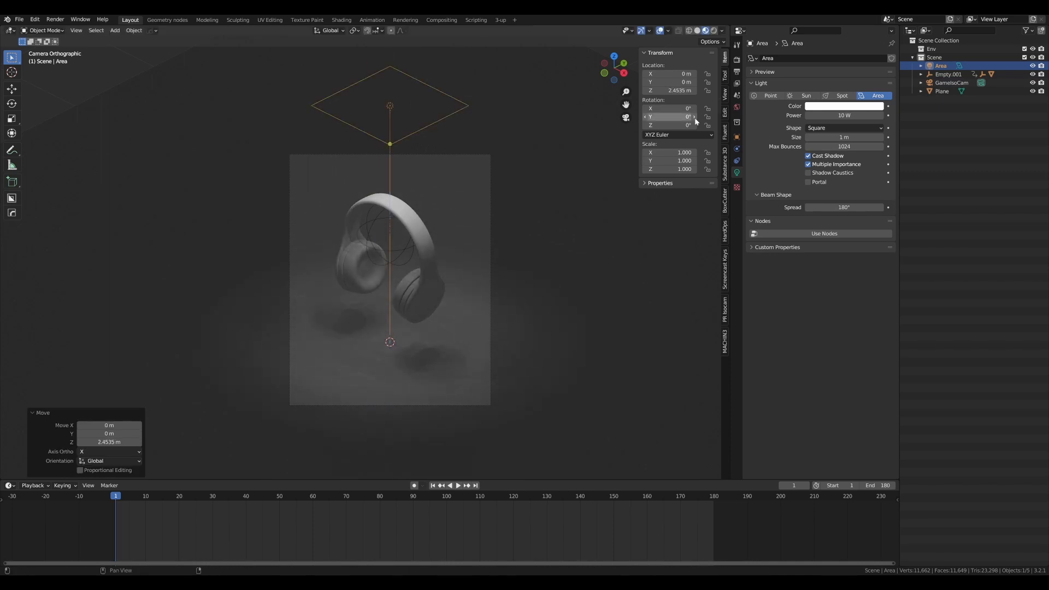
pyautogui.click(858, 129)
pyautogui.click(814, 157)
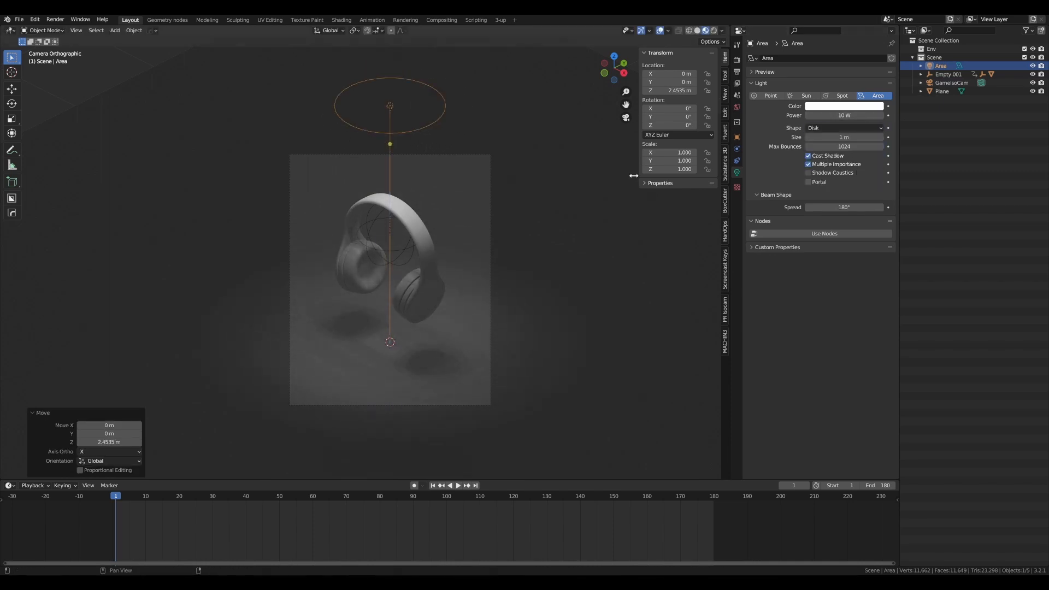
pyautogui.keyDown('shift'); pyautogui.moveTo(390, 237); pyautogui.dragTo(385, 265, button='middle'); pyautogui.keyUp('shift')
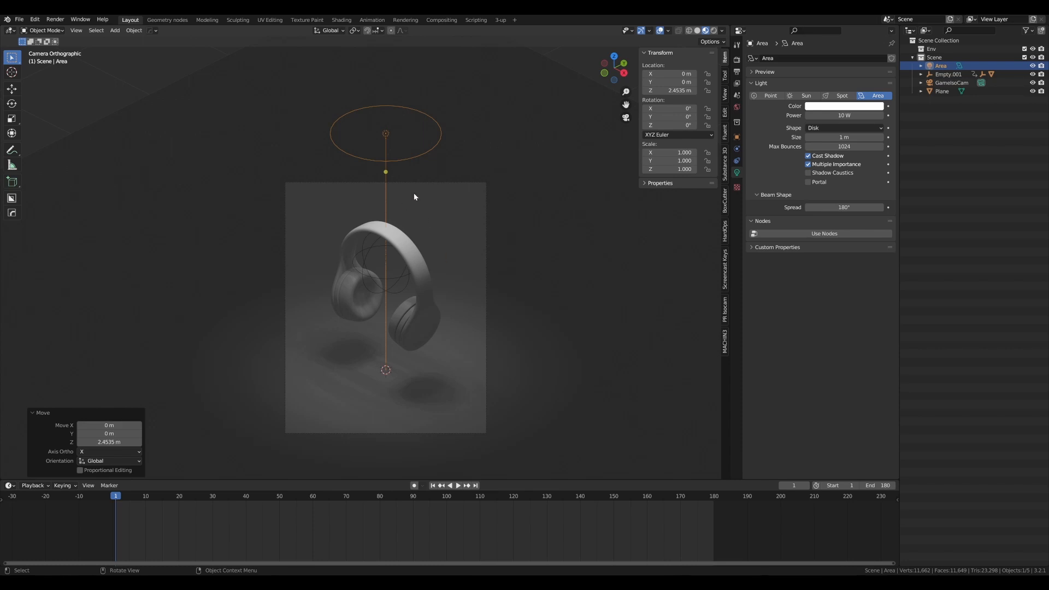
pyautogui.press('g')
pyautogui.press('z')
pyautogui.click(440, 163)
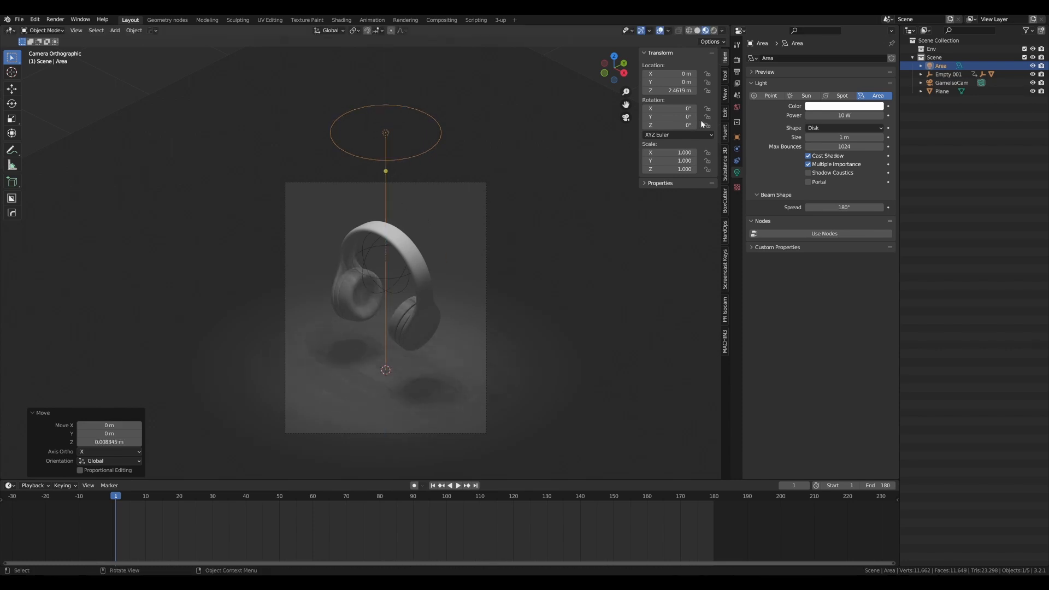
# - Set the Area light's power to 100 W and disable its Cast Shadow option
pyautogui.click(827, 115)
pyautogui.write('100')
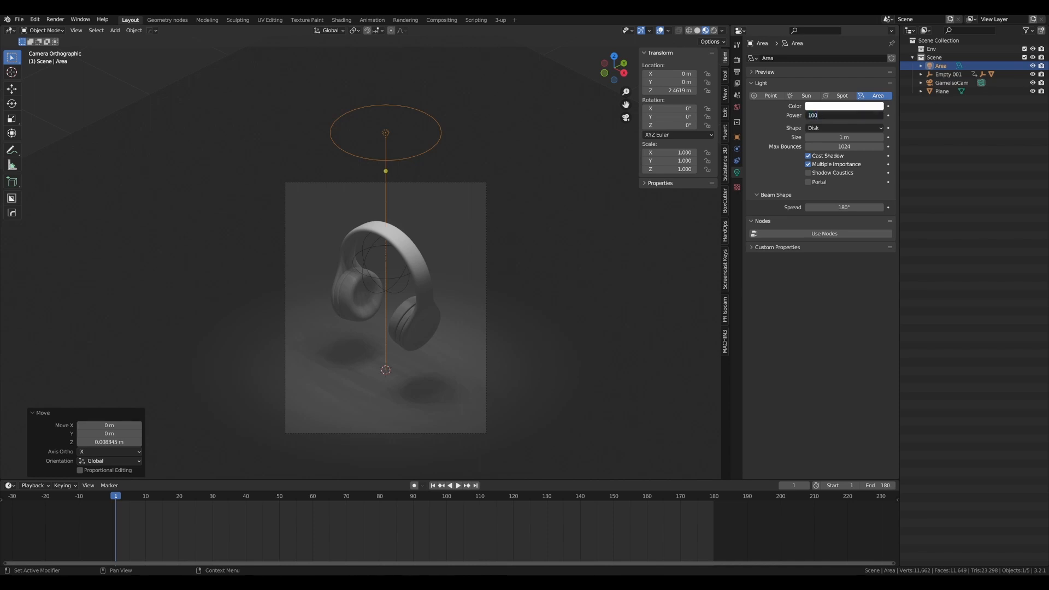
pyautogui.press('Return')
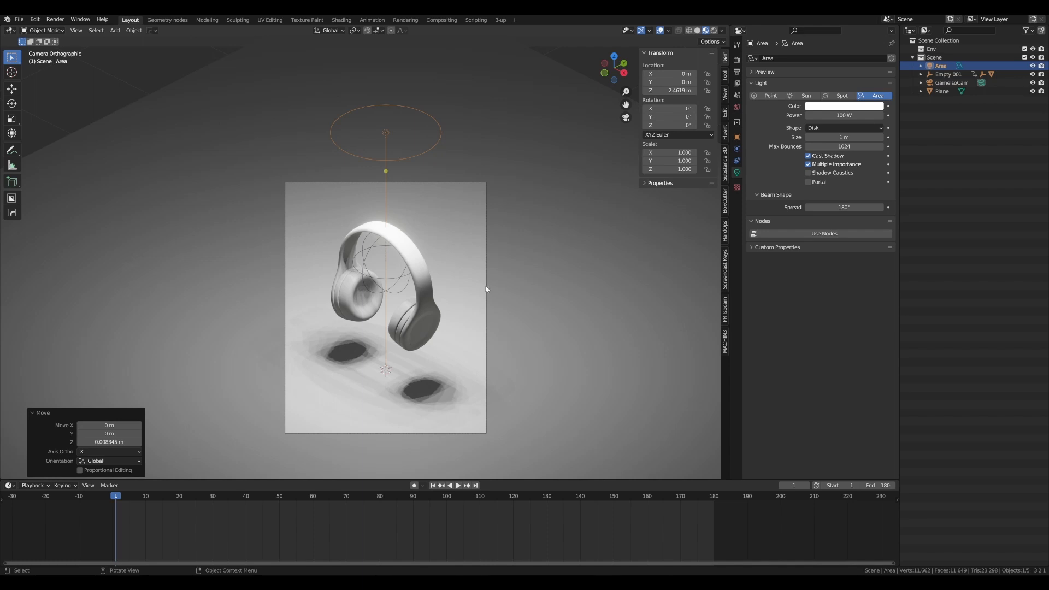
pyautogui.click(831, 156)
pyautogui.keyDown('shift'); pyautogui.moveTo(409, 248); pyautogui.dragTo(415, 248, button='middle'); pyautogui.keyUp('shift')
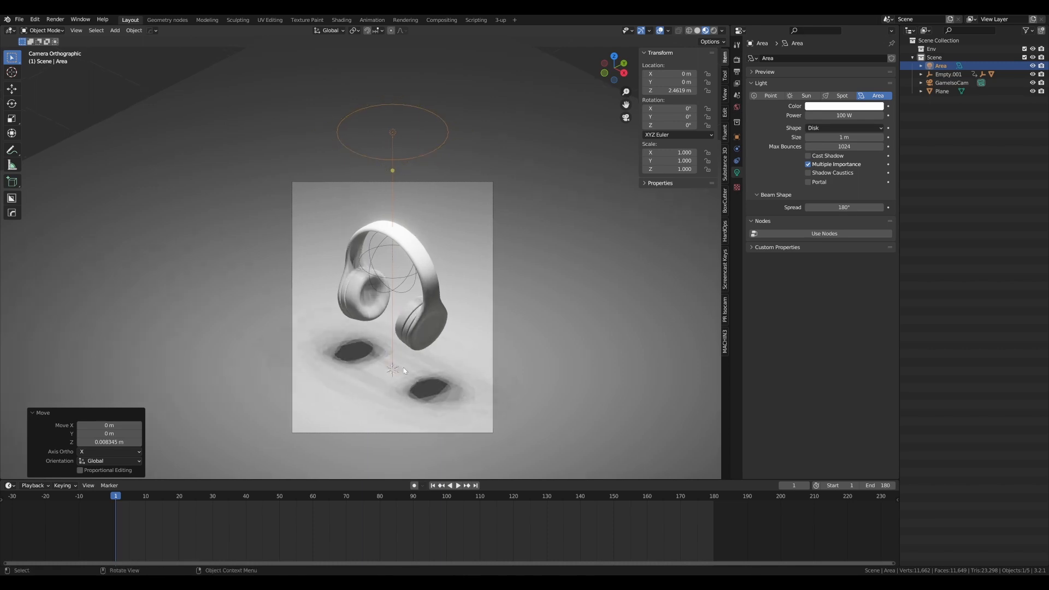
pyautogui.press('d')
pyautogui.moveTo(390, 359); pyautogui.dragTo(401, 380)
pyautogui.hotkey('ctrl', 'z')
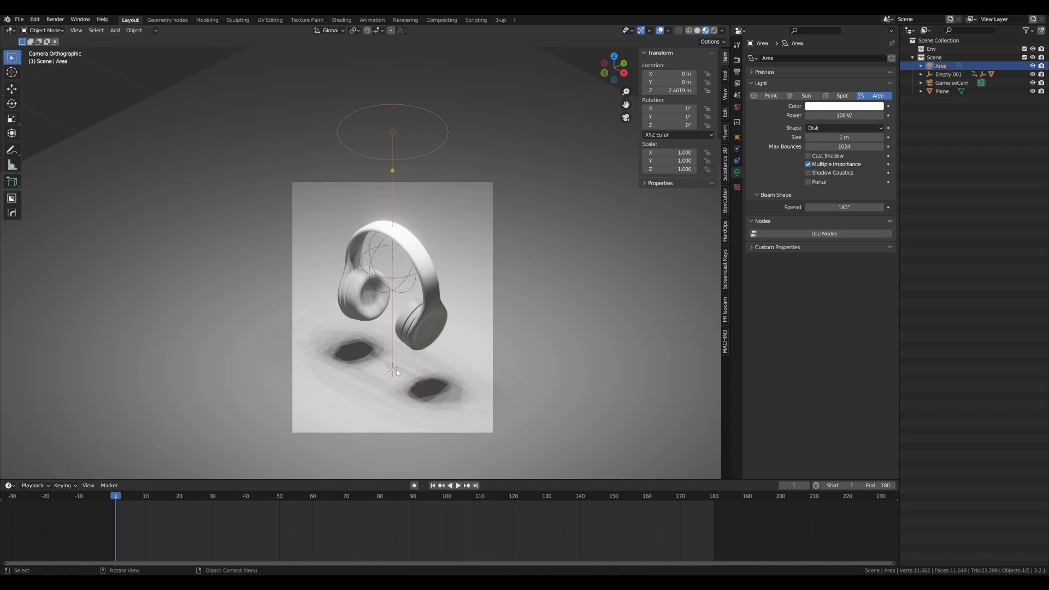
# - Set the pivot point to 3D Cursor and rotate the disk light -45° around the global Y axis
pyautogui.press('.')
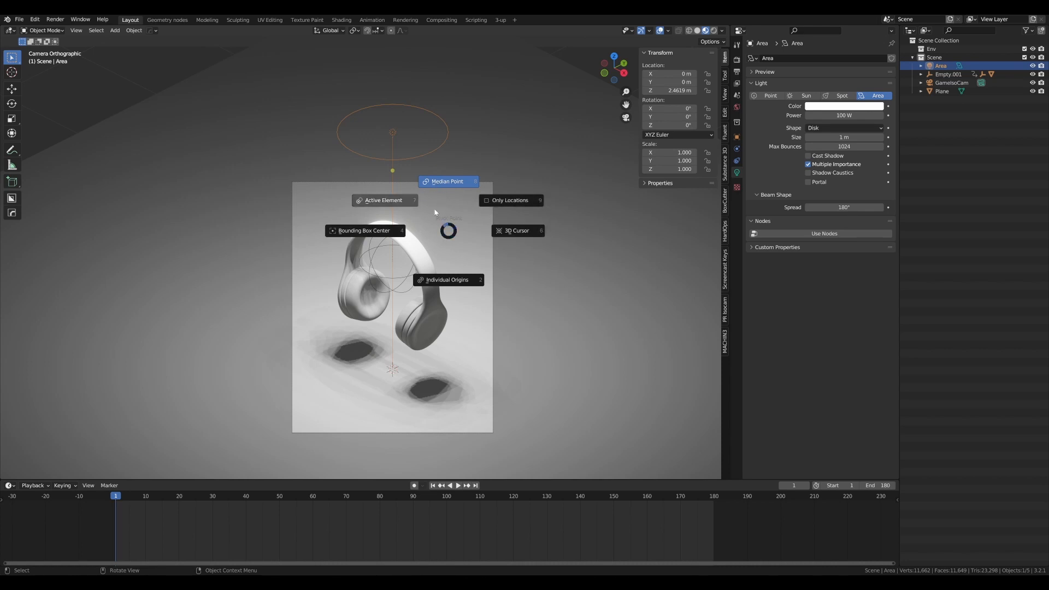
pyautogui.click(535, 231)
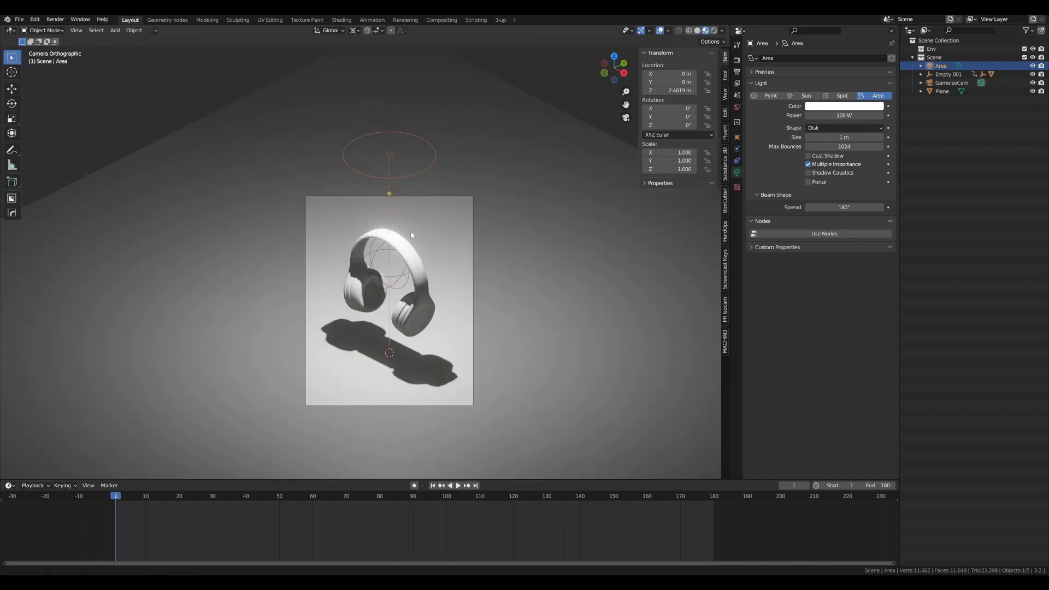
pyautogui.scroll(1, 394, 189)
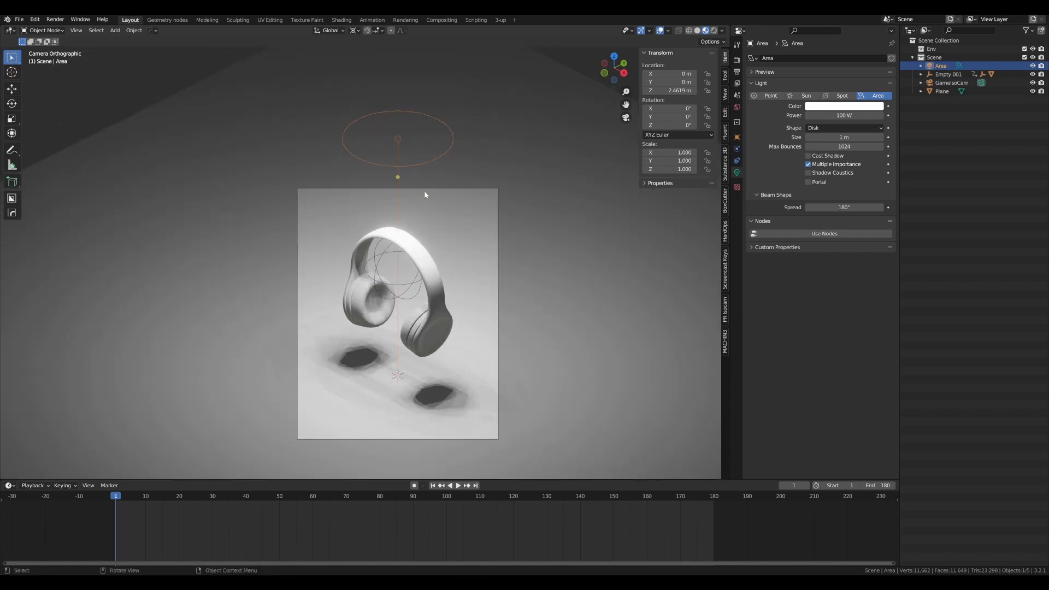
pyautogui.press('r')
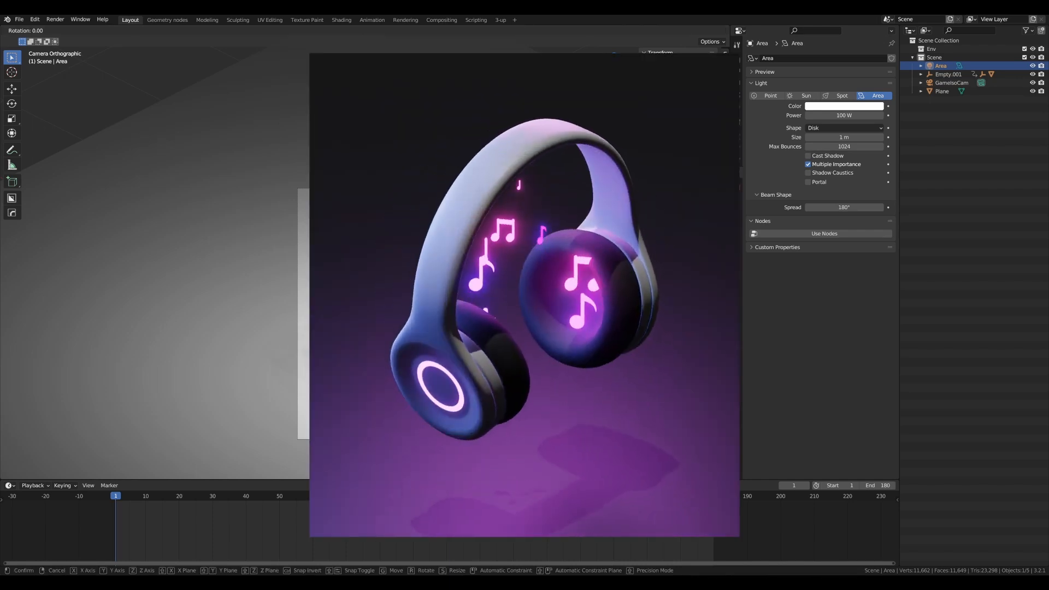
pyautogui.press('y')
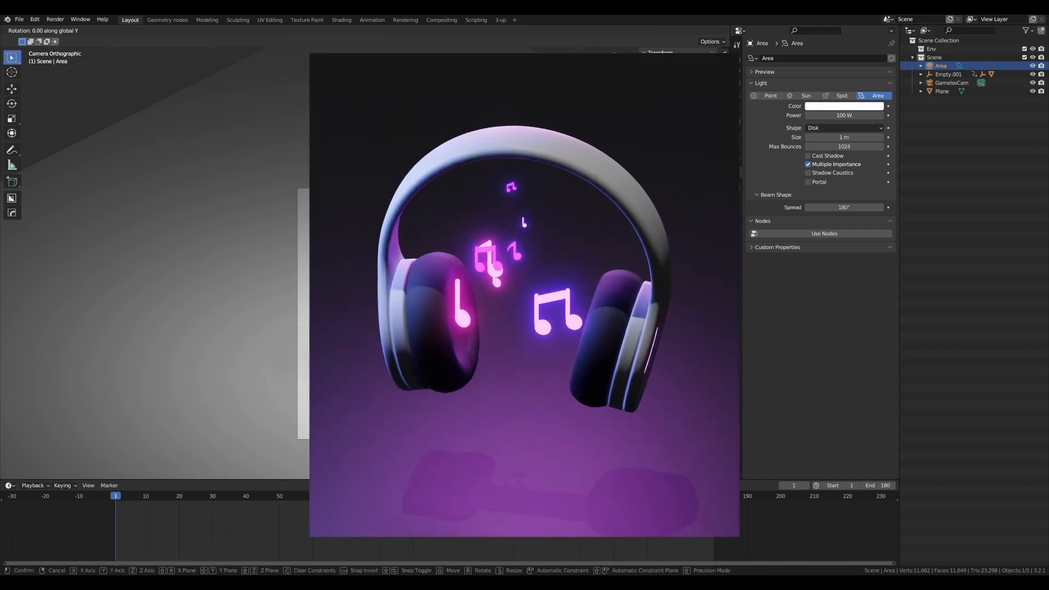
pyautogui.write('45')
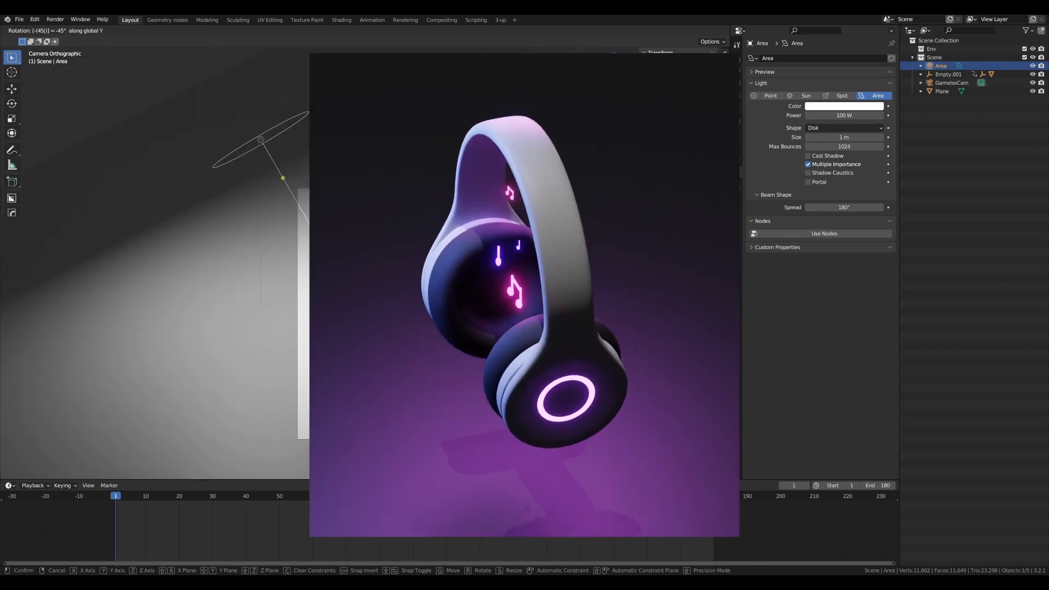
pyautogui.press('Return')
pyautogui.scroll(-2, 420, 192)
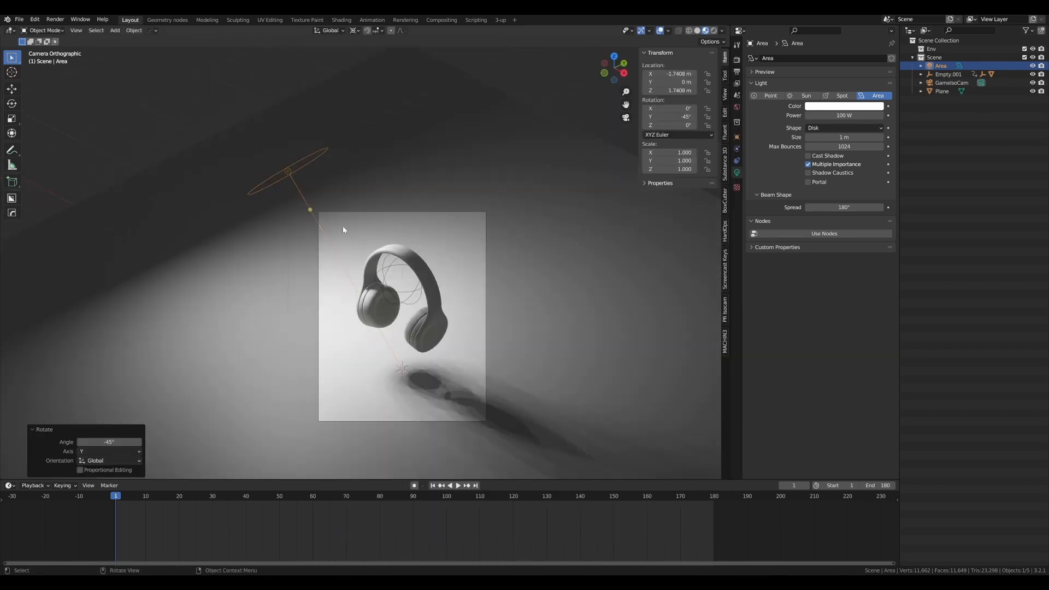
# - Rotate the disk light 30° around the global Z axis about the 3D cursor
pyautogui.write('rz')
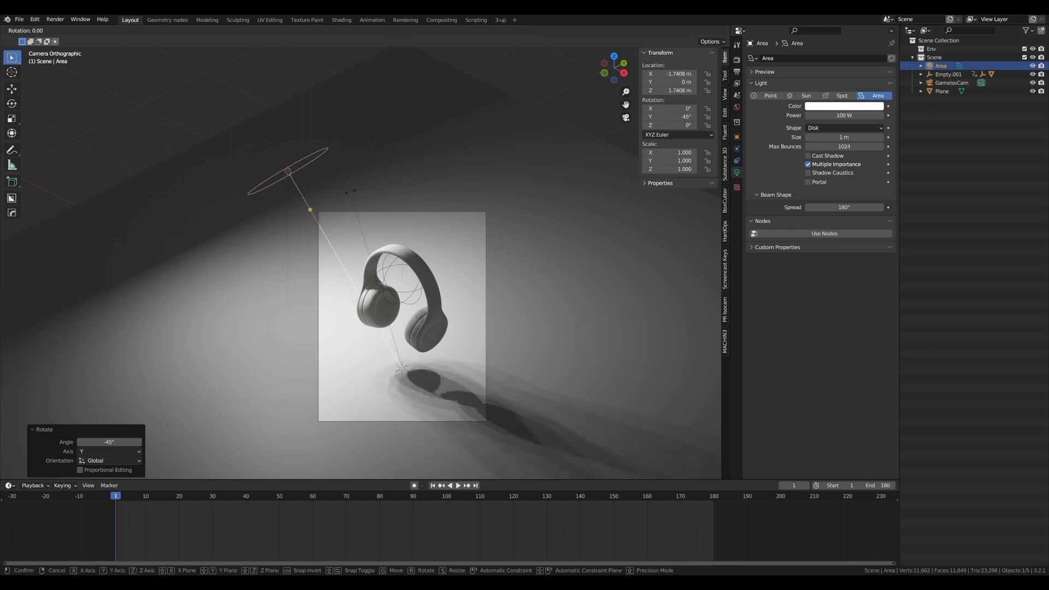
pyautogui.write('30')
pyautogui.press('Return')
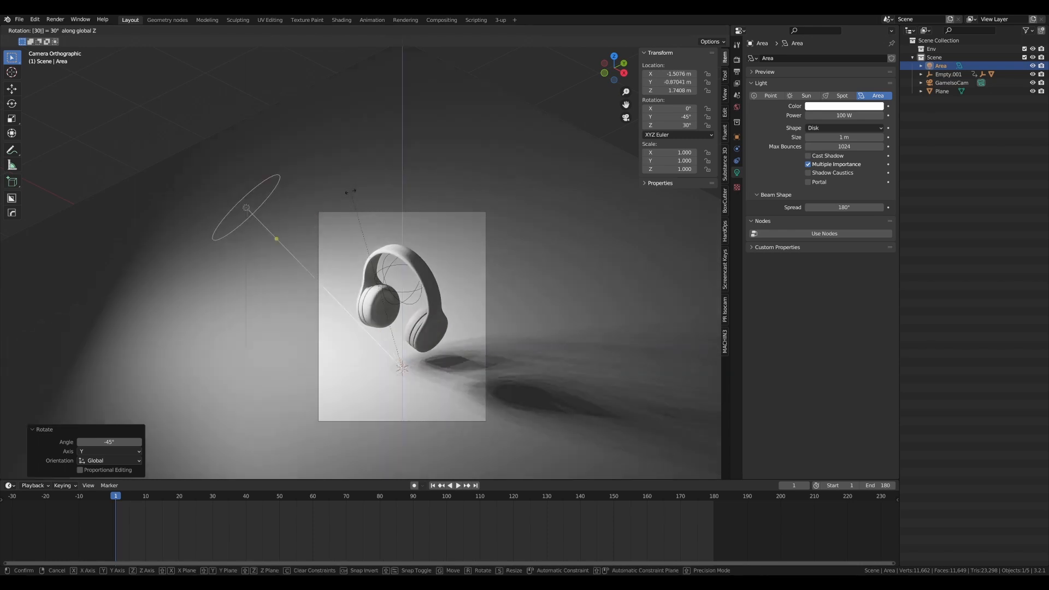
# - In the top view, draw an annotation arrow from the Area light's side toward the headphones
pyautogui.press('KP_7')
pyautogui.scroll(6, 368, 191)
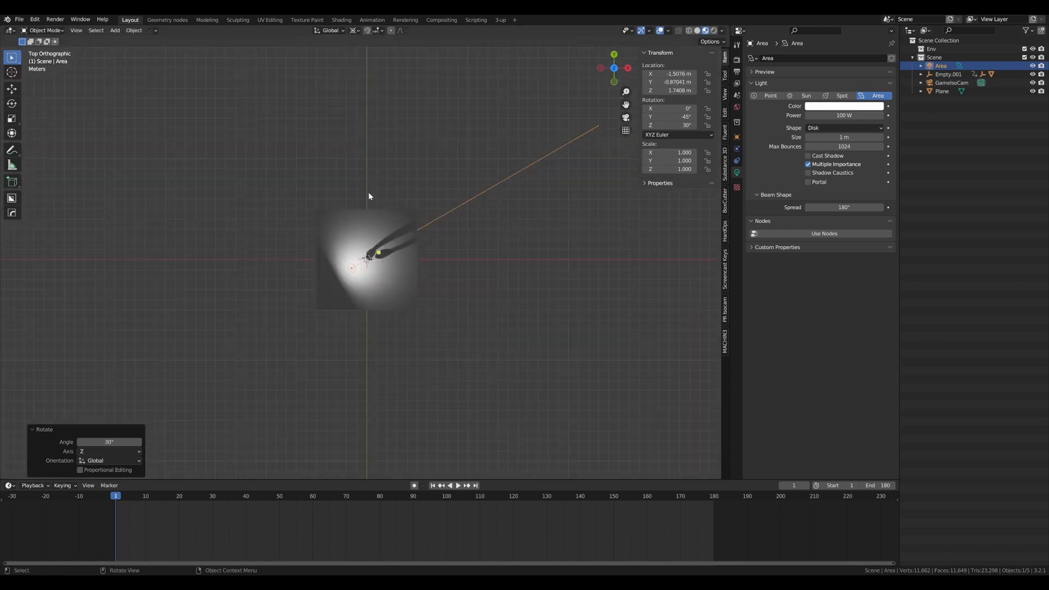
pyautogui.scroll(-3, 417, 184)
pyautogui.keyDown('alt'); pyautogui.scroll(-1, 427, 171); pyautogui.keyUp('alt')
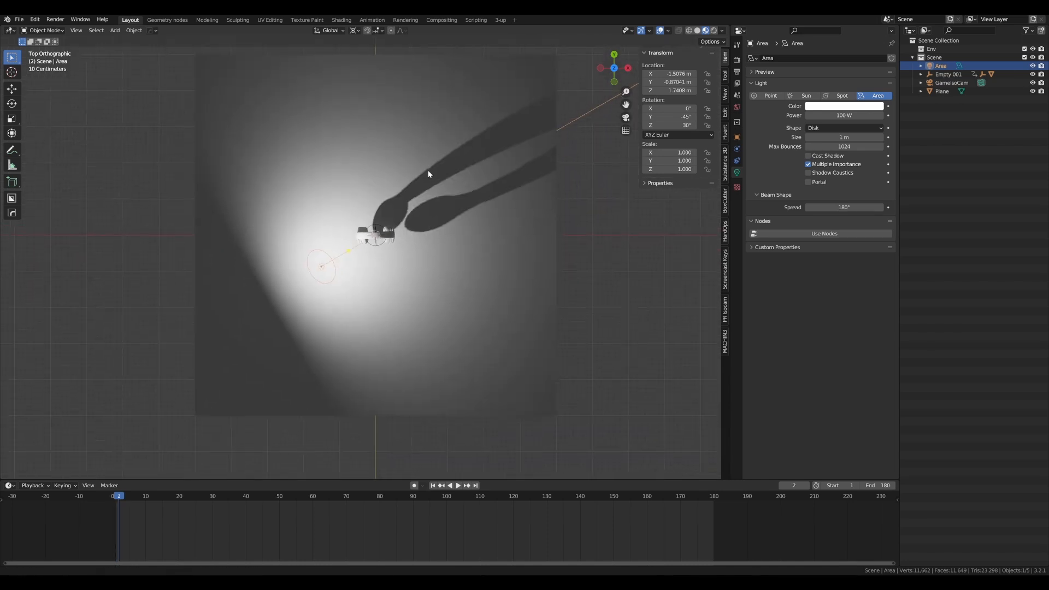
pyautogui.press('d')
pyautogui.moveTo(310, 286); pyautogui.dragTo(409, 245)
pyautogui.moveTo(404, 238); pyautogui.dragTo(418, 255)
pyautogui.scroll(-6, 421, 251)
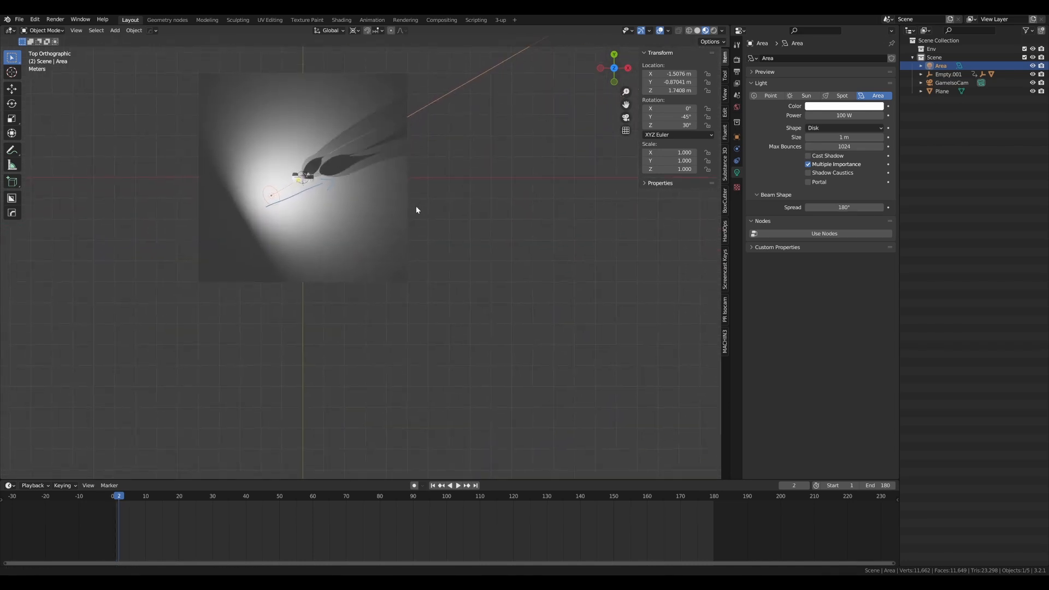
# - Draw an annotation arrow from the camera toward the headphones and erase it again
pyautogui.scroll(-2, 404, 207)
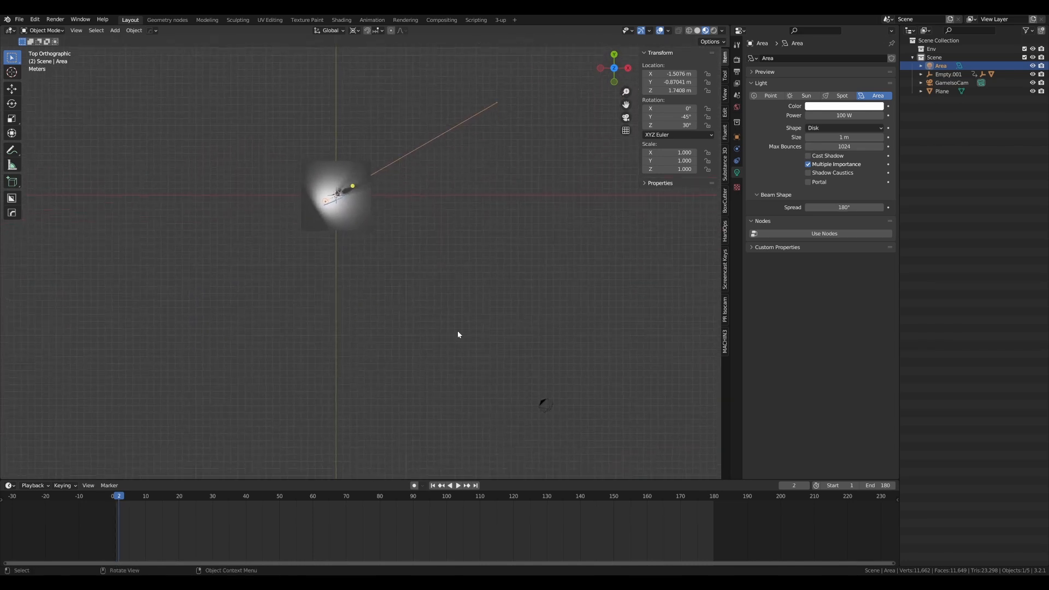
pyautogui.press('d')
pyautogui.moveTo(536, 392); pyautogui.dragTo(372, 211)
pyautogui.moveTo(372, 212)
pyautogui.mouseDown()
pyautogui.moveTo(363, 235)
pyautogui.moveTo(403, 215)
pyautogui.mouseUp()
pyautogui.moveTo(361, 208); pyautogui.dragTo(568, 410, button='right')
pyautogui.scroll(4, 350, 208)
pyautogui.scroll(2, 350, 208)
pyautogui.keyDown('shift'); pyautogui.moveTo(350, 208); pyautogui.dragTo(422, 285, button='middle'); pyautogui.keyUp('shift')
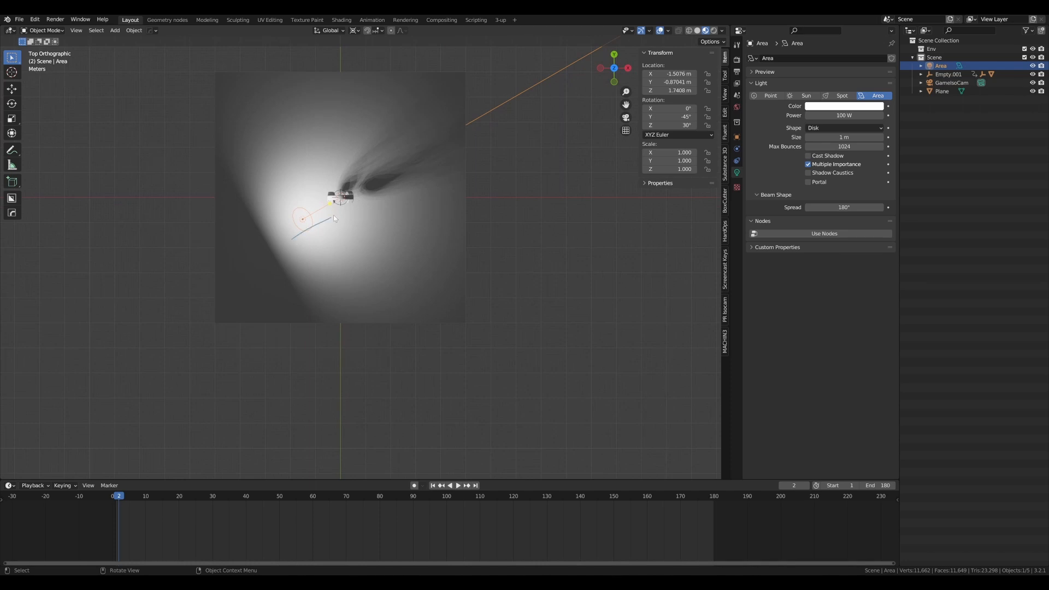
# - Return to the camera view and add a second Area light at the world origin
pyautogui.press('KP_0')
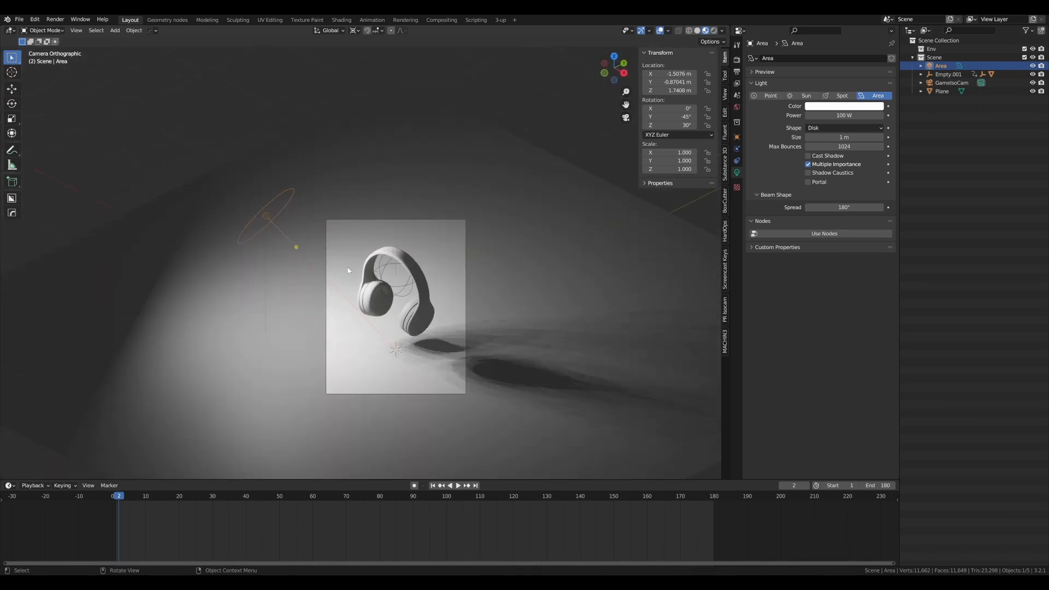
pyautogui.keyDown('shift'); pyautogui.moveTo(348, 270); pyautogui.dragTo(356, 193, button='middle'); pyautogui.keyUp('shift')
pyautogui.hotkey('shift', 'a')
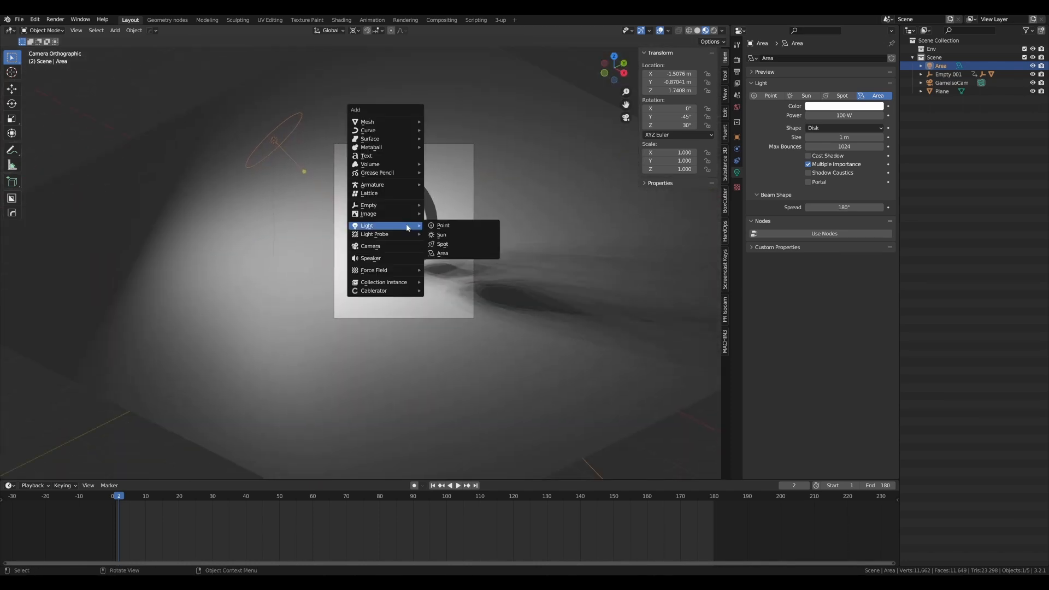
pyautogui.moveTo(375, 227)
pyautogui.click(459, 252)
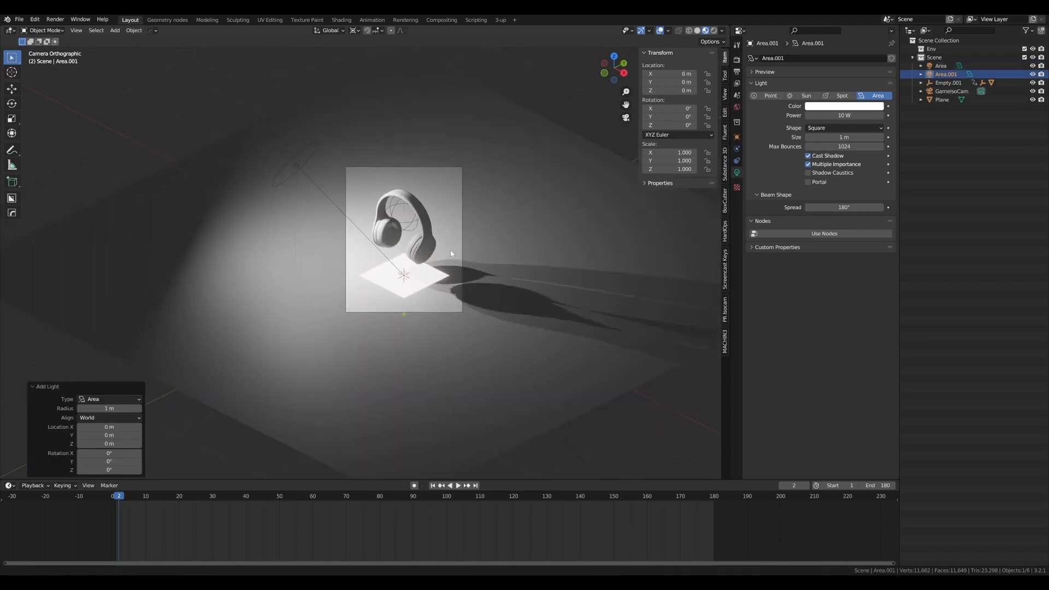
# - Raise the second Area light about 2.475 m along Z and change its shape to Disk
pyautogui.press('g')
pyautogui.press('z')
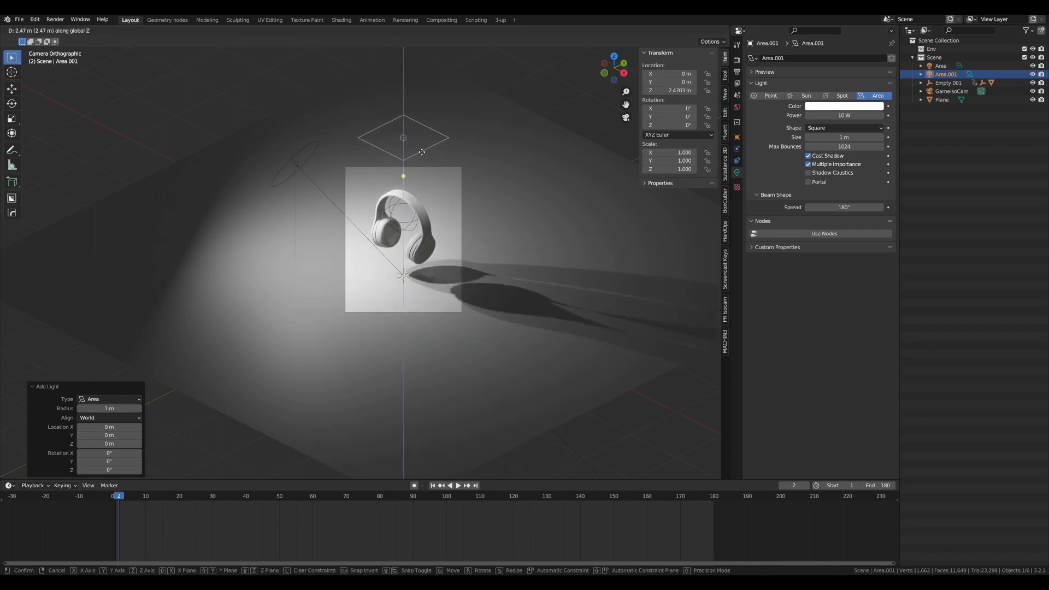
pyautogui.click(434, 148)
pyautogui.click(833, 129)
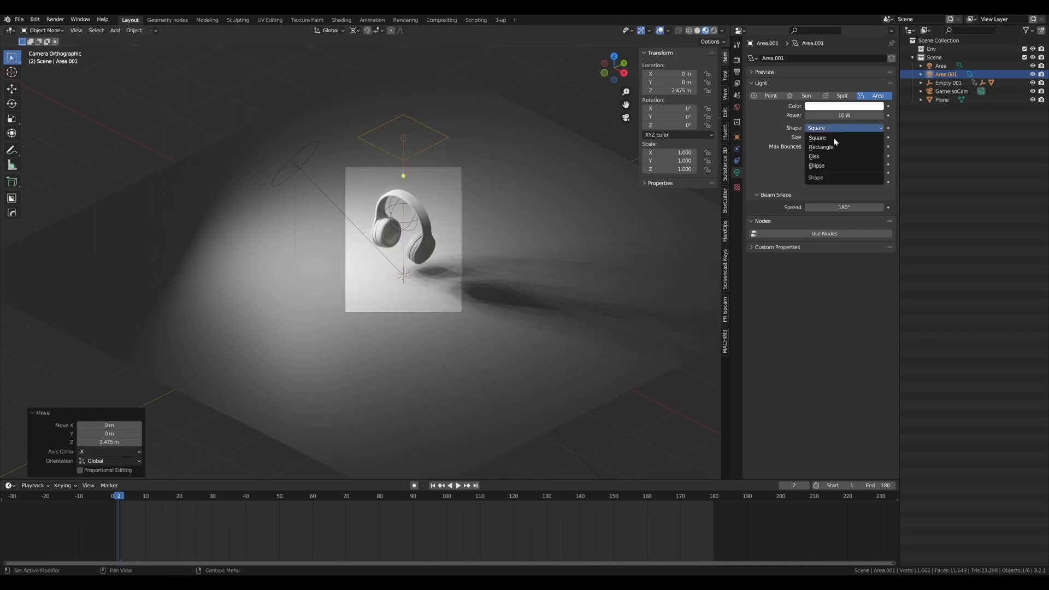
pyautogui.click(838, 157)
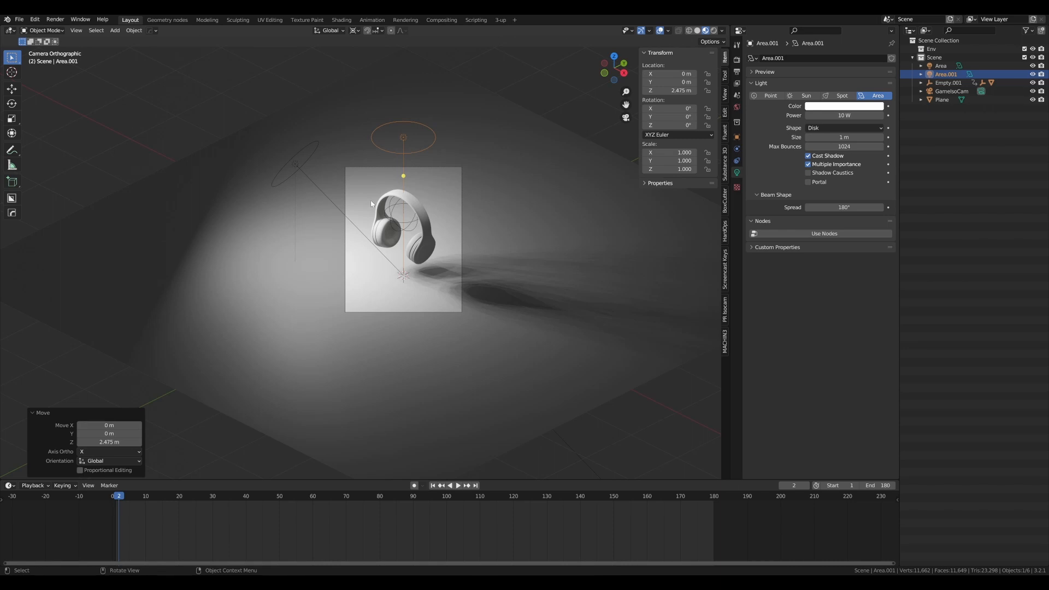
# - Keep the pivot point on 3D Cursor and rotate the second disk light -45° around the global X axis
pyautogui.press('.')
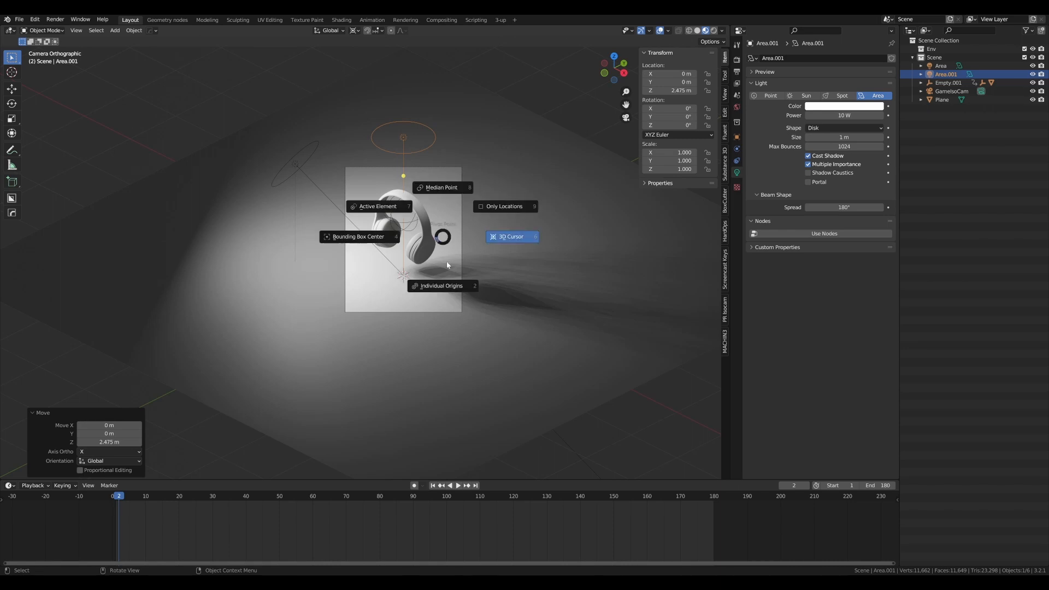
pyautogui.click(532, 238)
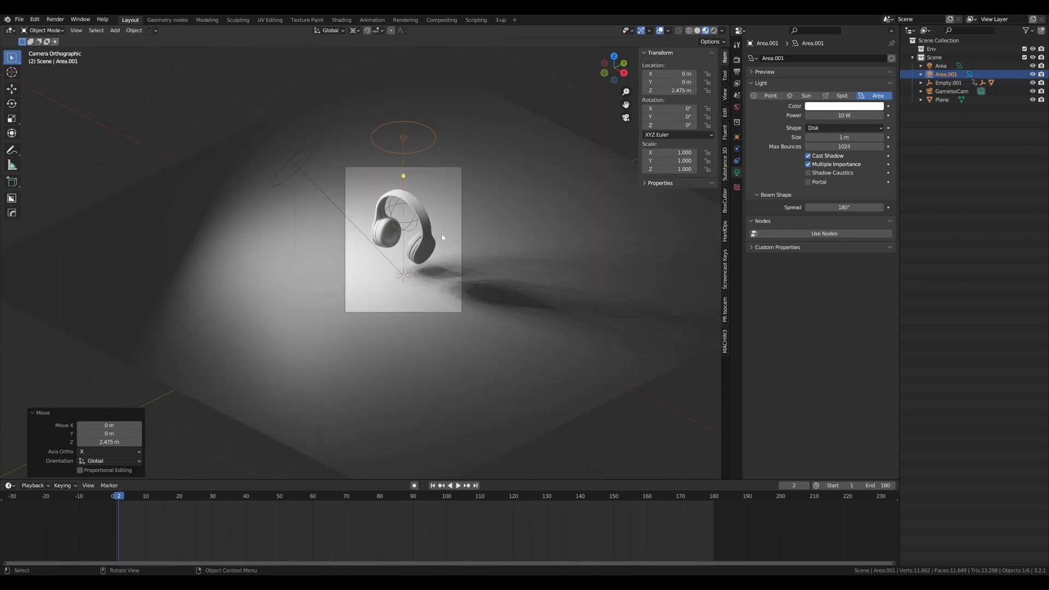
pyautogui.press('r')
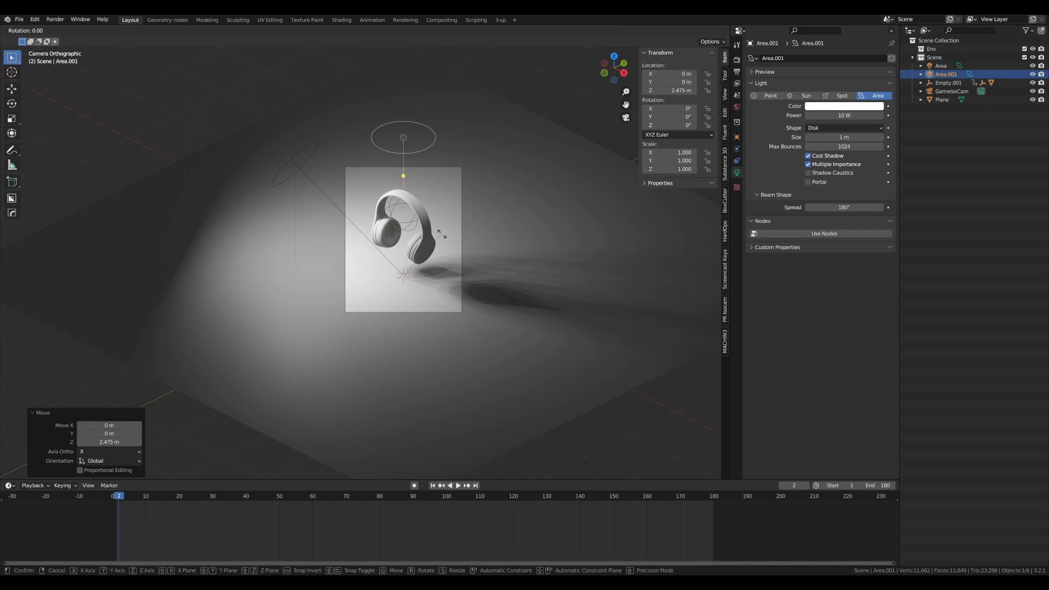
pyautogui.press('x')
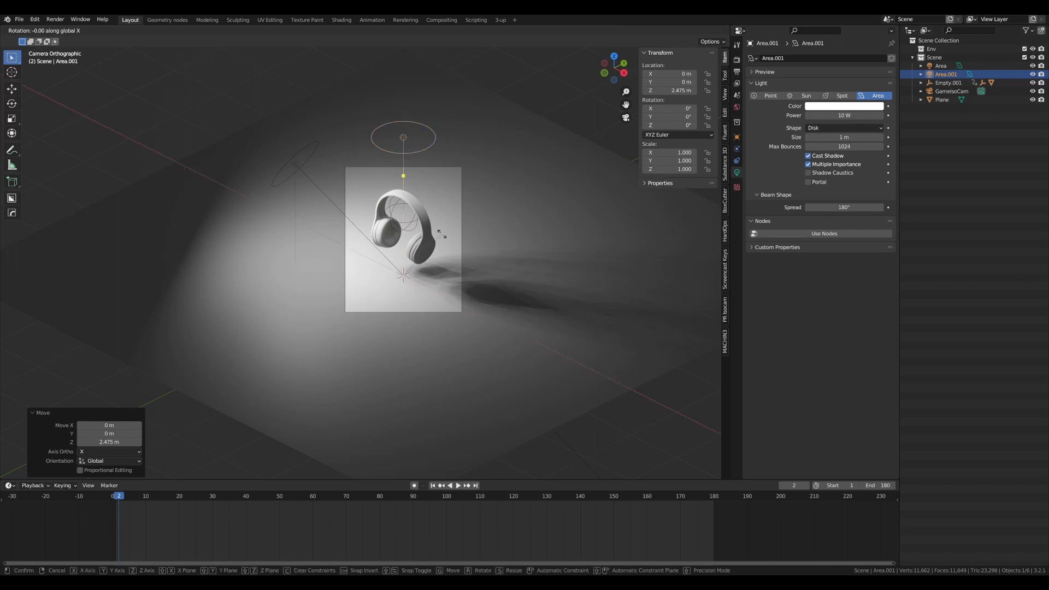
pyautogui.write('45')
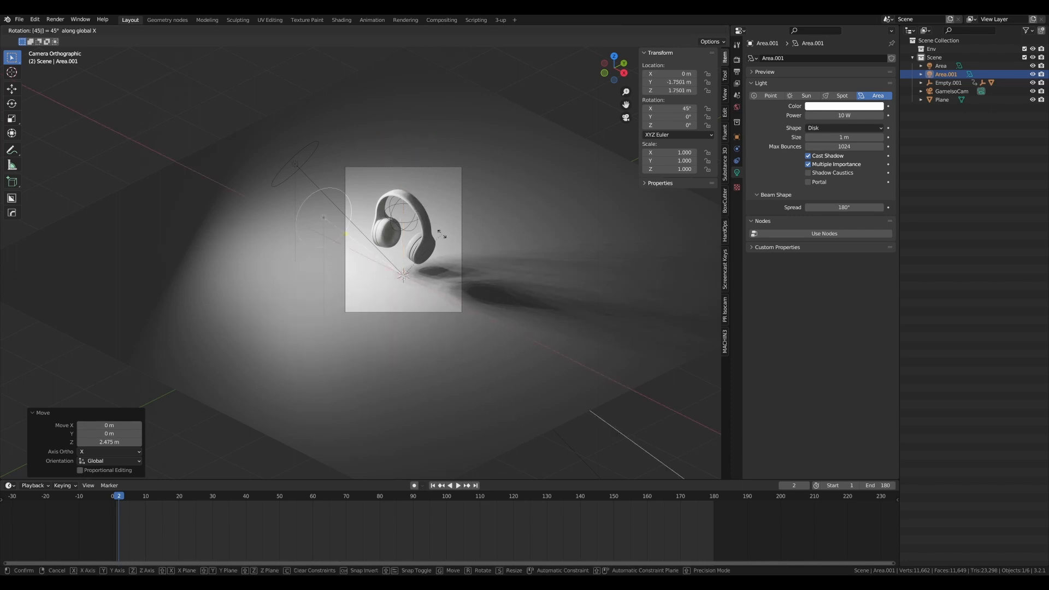
pyautogui.press('-')
pyautogui.press('Return')
pyautogui.scroll(1, 441, 234)
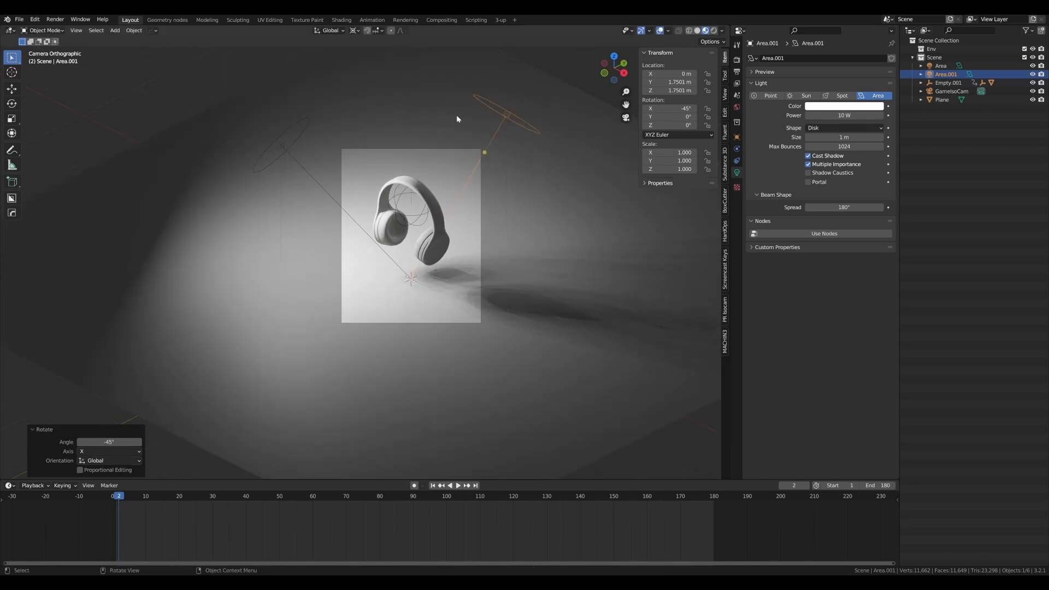
# - Rotate the second disk light 45° around the global Z axis about the 3D cursor
pyautogui.moveTo(411, 97); pyautogui.dragTo(414, 127)
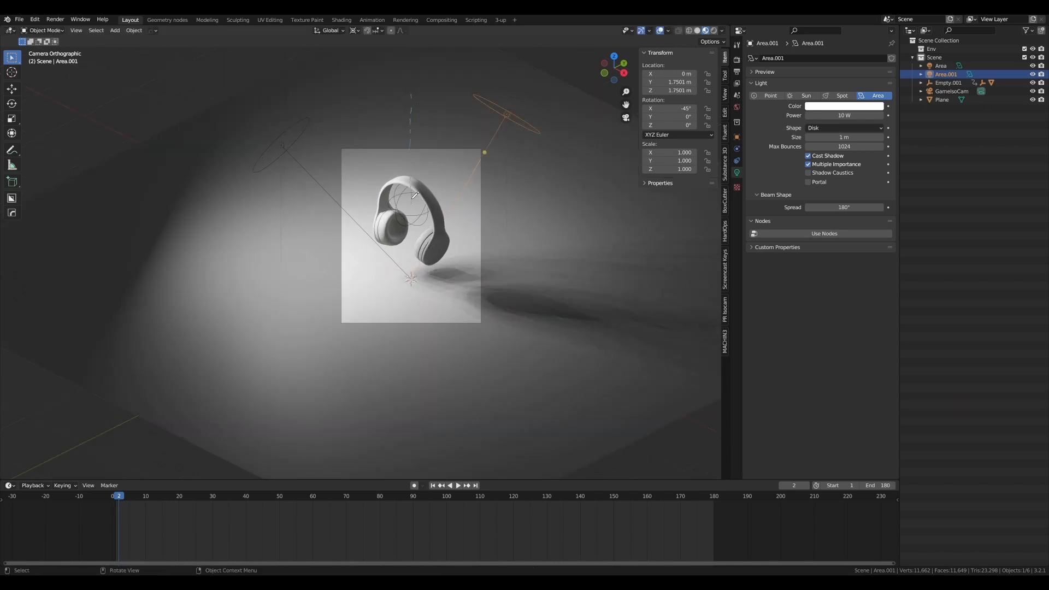
pyautogui.moveTo(417, 123); pyautogui.dragTo(414, 93, button='right')
pyautogui.press('r')
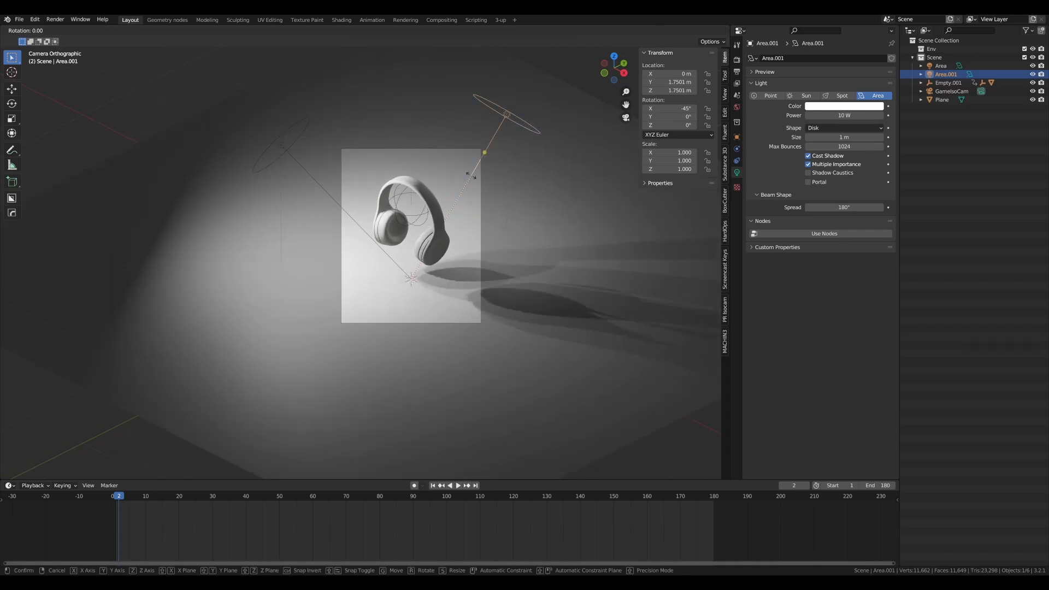
pyautogui.press('z')
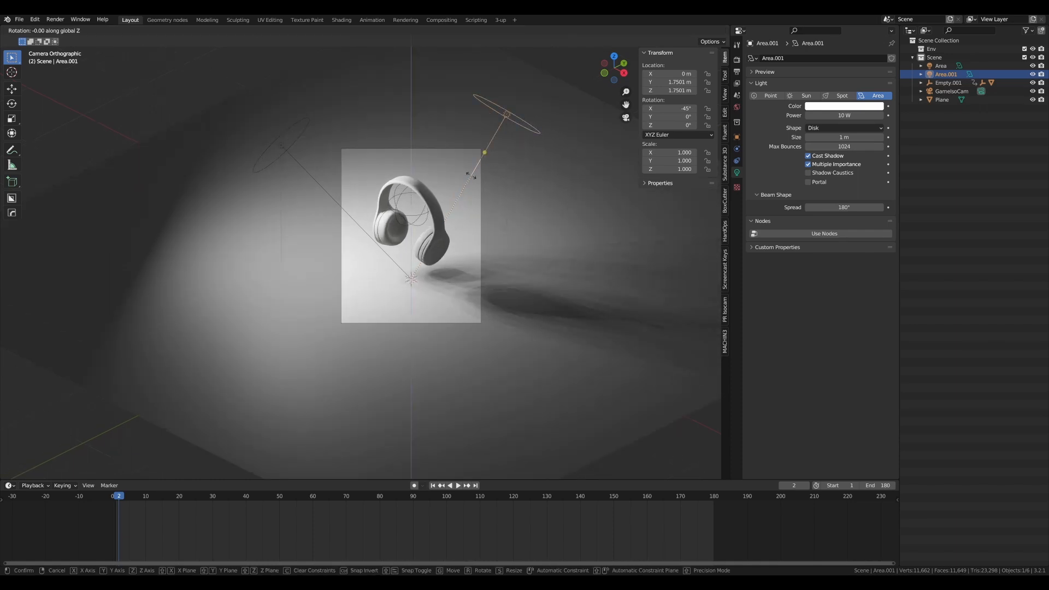
pyautogui.write('45')
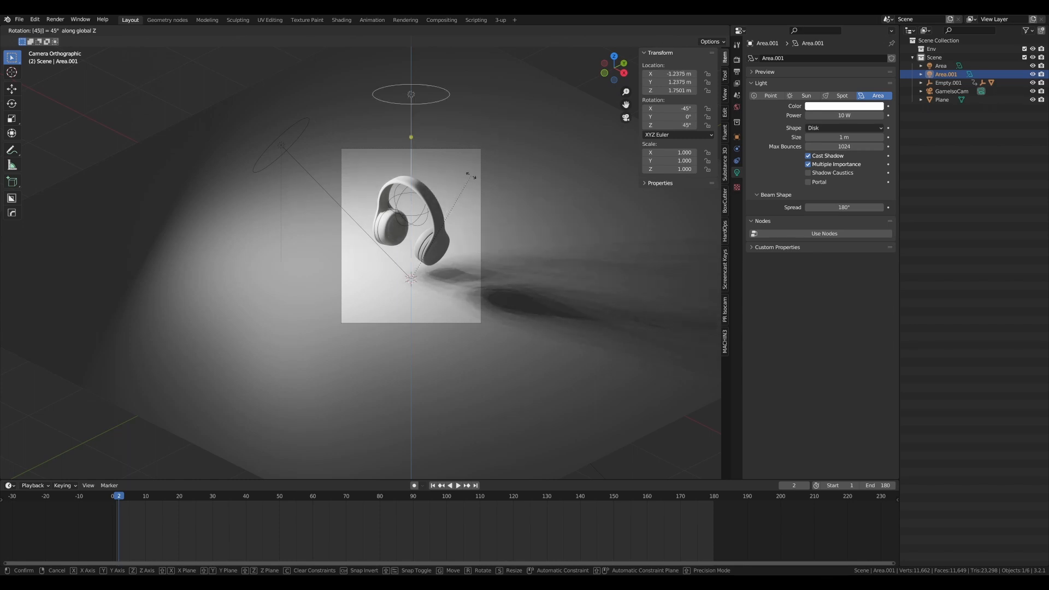
pyautogui.press('Return')
# - Compare the second disk light with the camera from the top view, marking the camera's direction with an annotation and erasing it
pyautogui.keyDown('alt'); pyautogui.moveTo(473, 171); pyautogui.dragTo(394, 165); pyautogui.keyUp('alt')
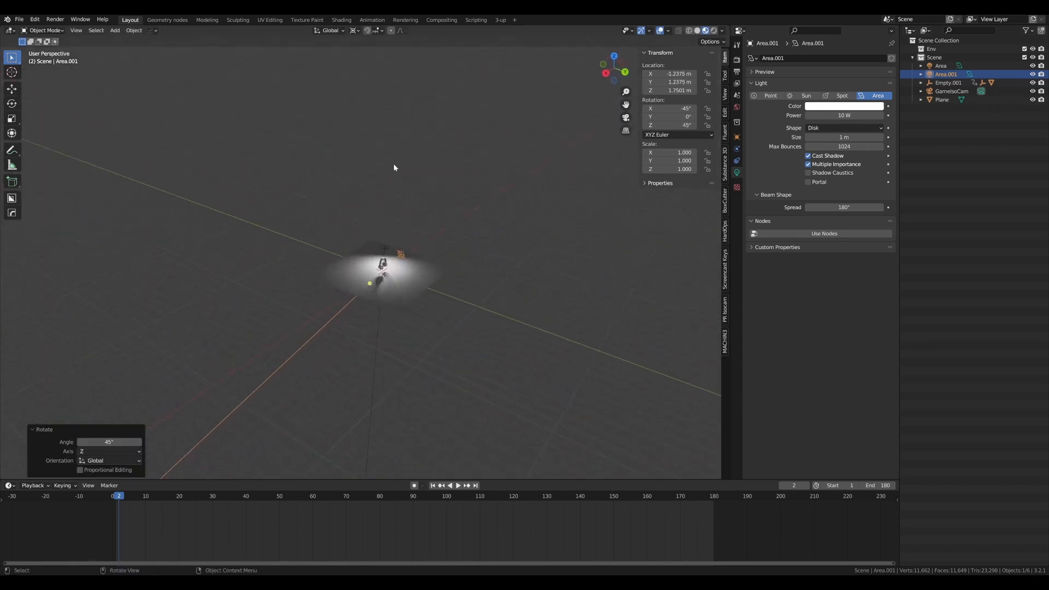
pyautogui.scroll(6, 395, 167)
pyautogui.keyDown('alt'); pyautogui.moveTo(444, 273); pyautogui.dragTo(433, 279); pyautogui.keyUp('alt')
pyautogui.press('KP_7')
pyautogui.scroll(-5, 394, 295)
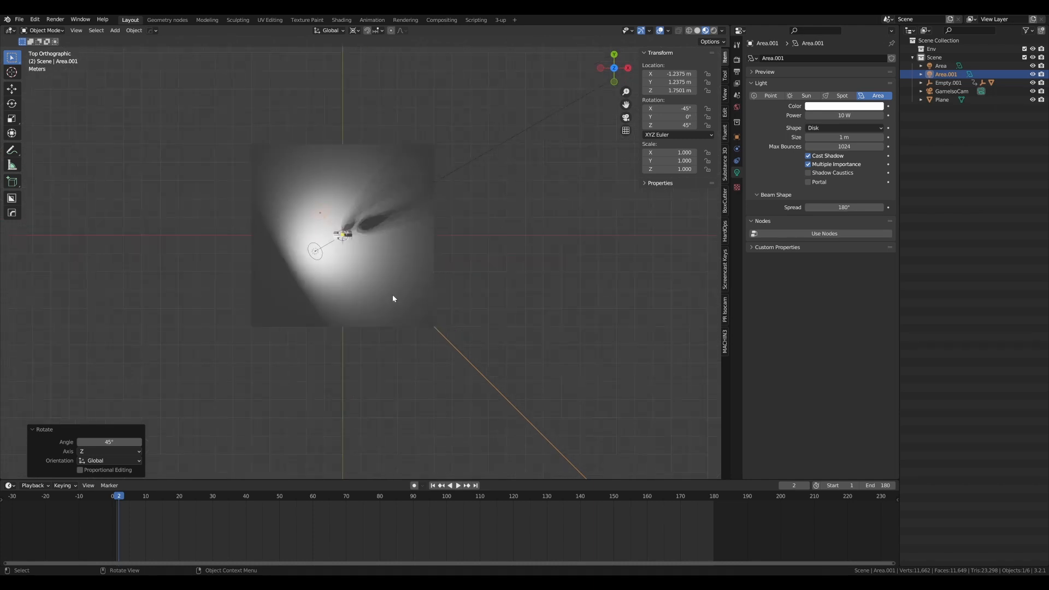
pyautogui.scroll(-2, 511, 356)
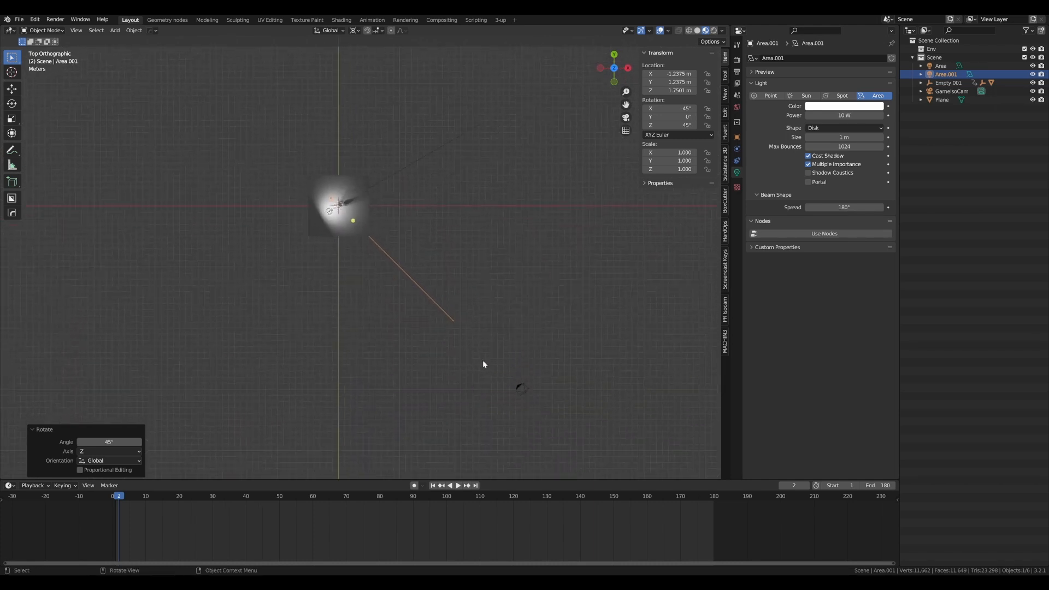
pyautogui.moveTo(493, 366); pyautogui.dragTo(411, 271)
pyautogui.hotkey('ctrl', 'z')
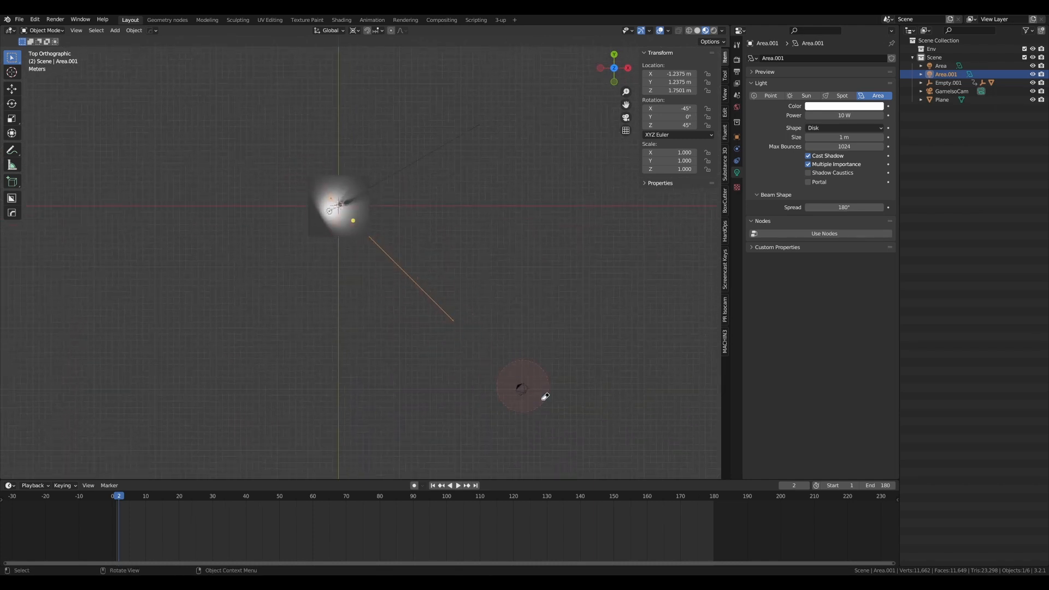
# - Return to the camera view and examine how the second disk light is placed behind the headphones
pyautogui.scroll(5, 450, 277)
pyautogui.press('KP_0')
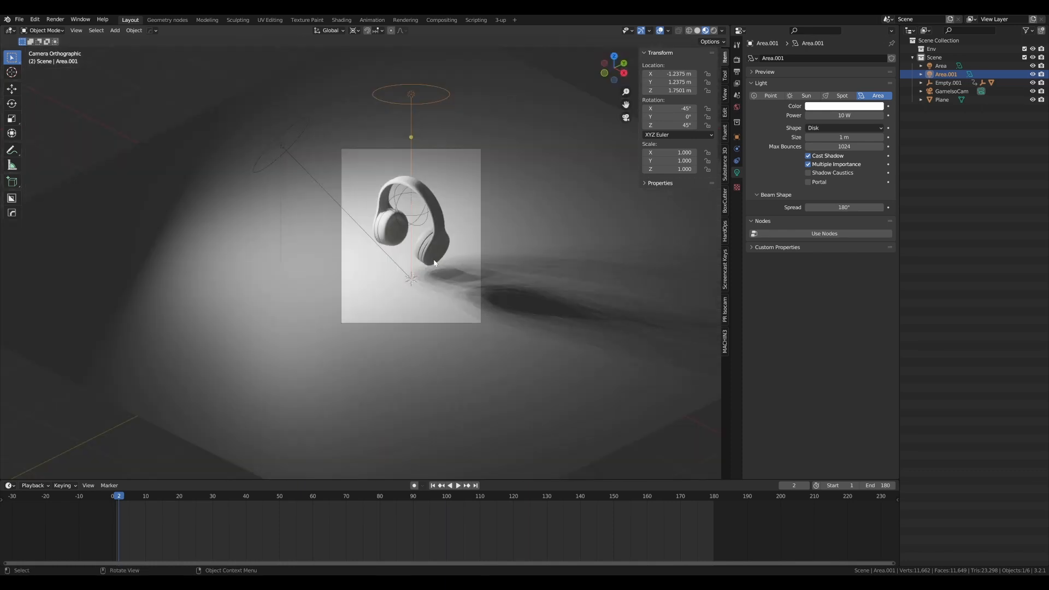
pyautogui.scroll(1, 419, 282)
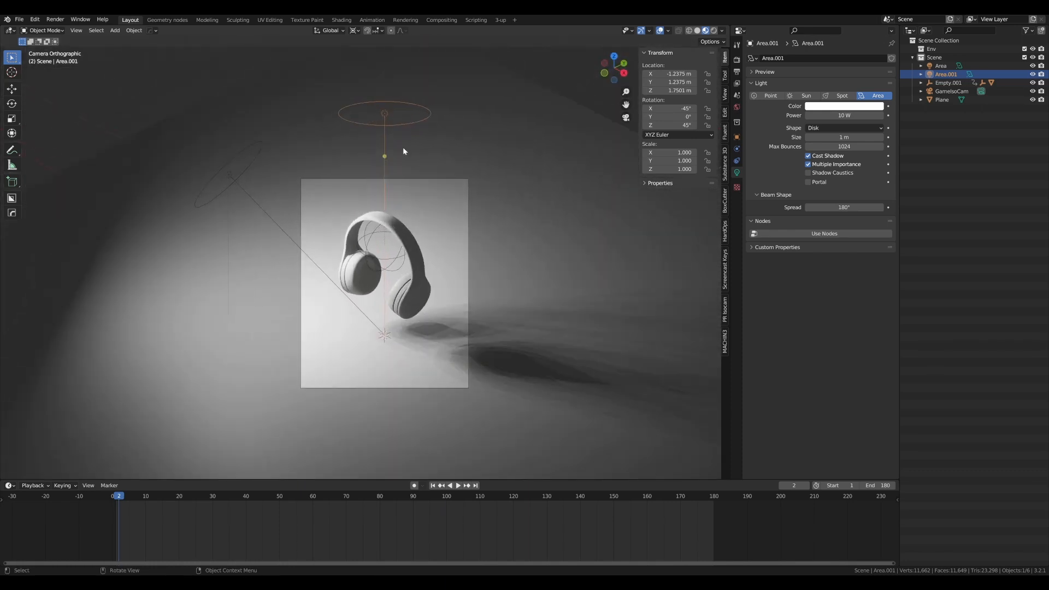
pyautogui.scroll(-1, 402, 146)
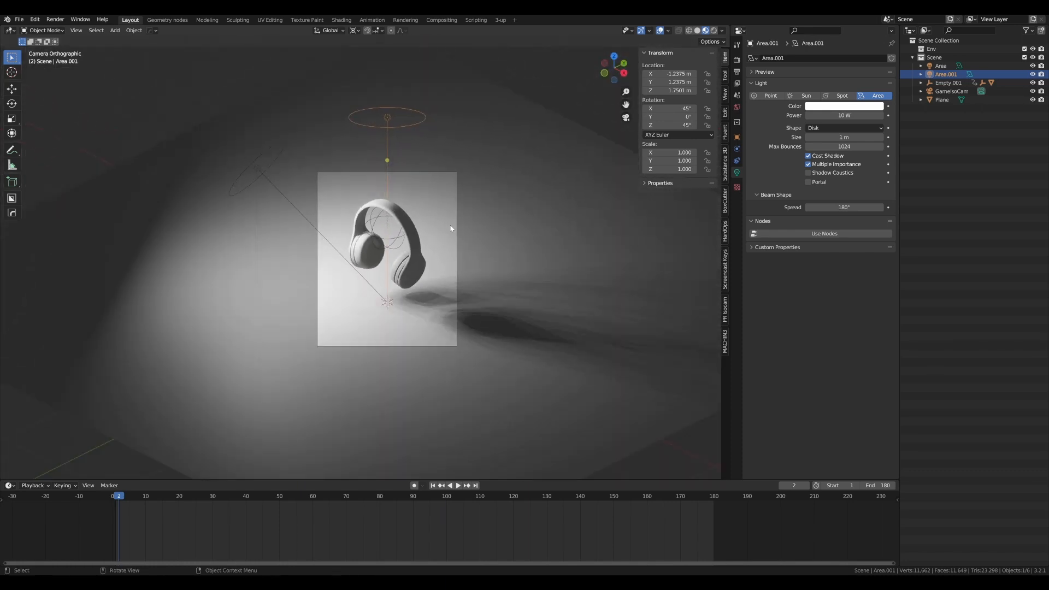
pyautogui.scroll(1, 409, 158)
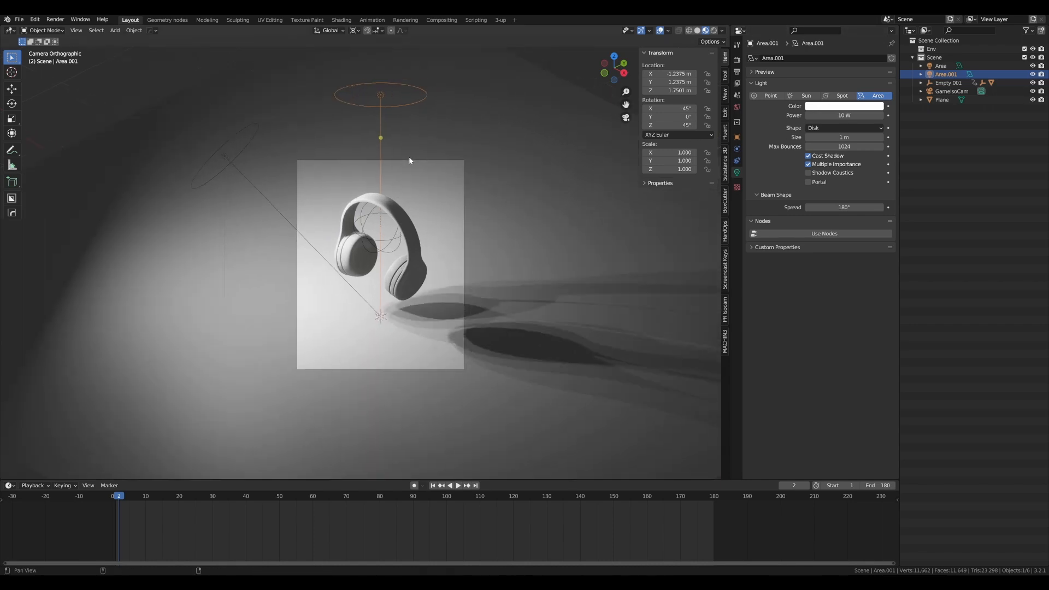
pyautogui.scroll(-1, 419, 156)
pyautogui.scroll(1, 419, 158)
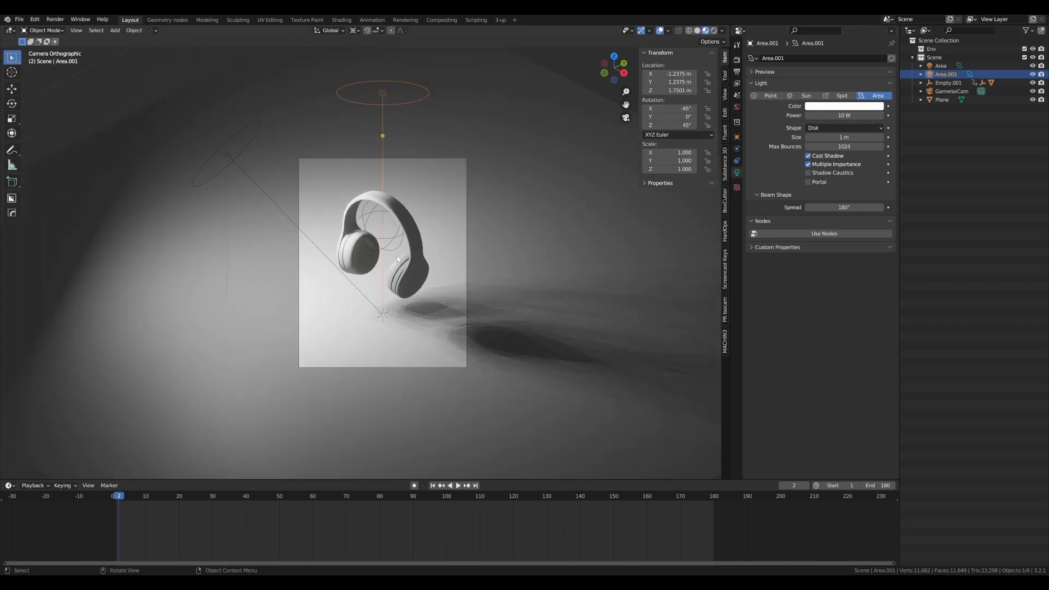
# - Rename the headphones' material as Plastic and darken its base color to a light grey
pyautogui.click(407, 235)
pyautogui.scroll(2, 407, 223)
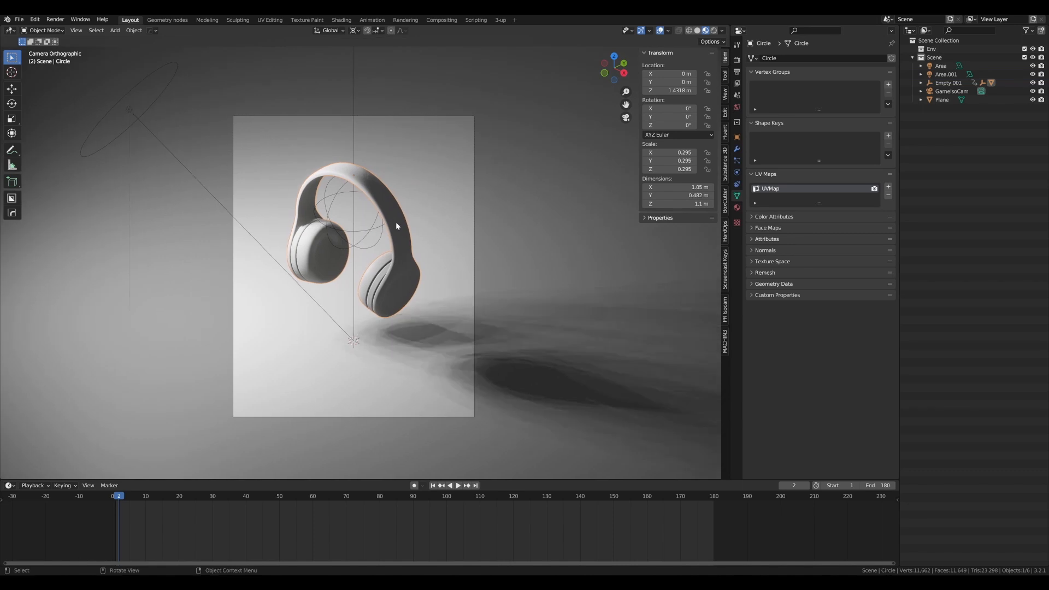
pyautogui.click(736, 207)
pyautogui.click(790, 94)
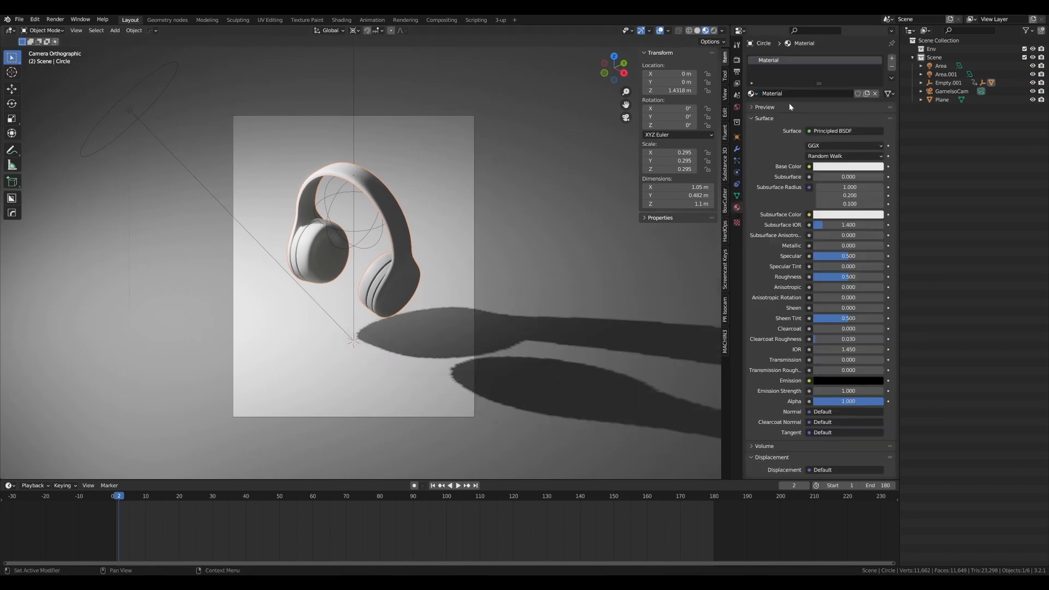
pyautogui.doubleClick(787, 93)
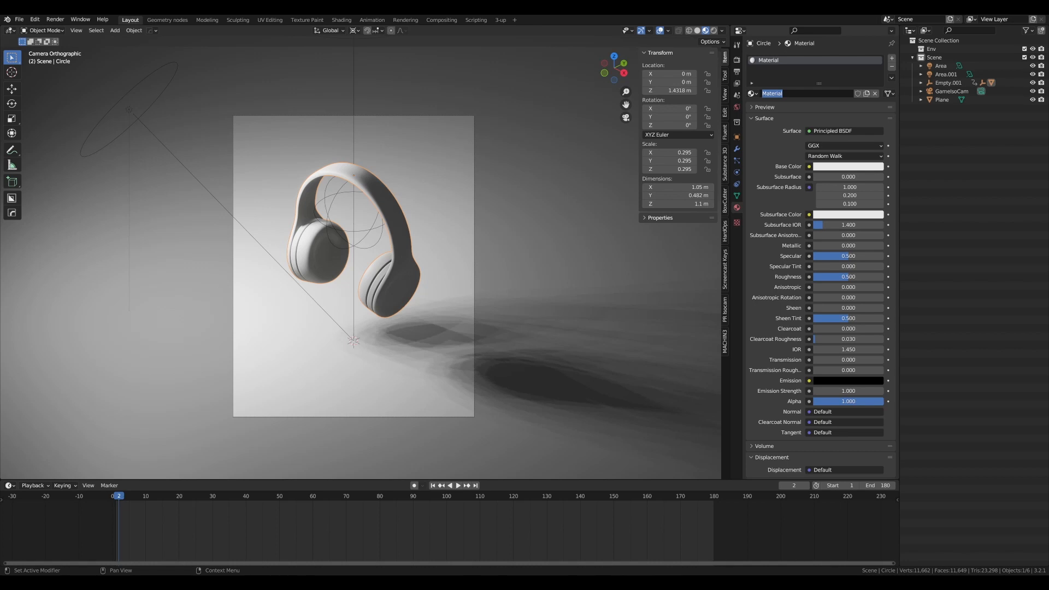
pyautogui.write('Plastic')
pyautogui.press('Return')
pyautogui.click(844, 166)
pyautogui.click(887, 85)
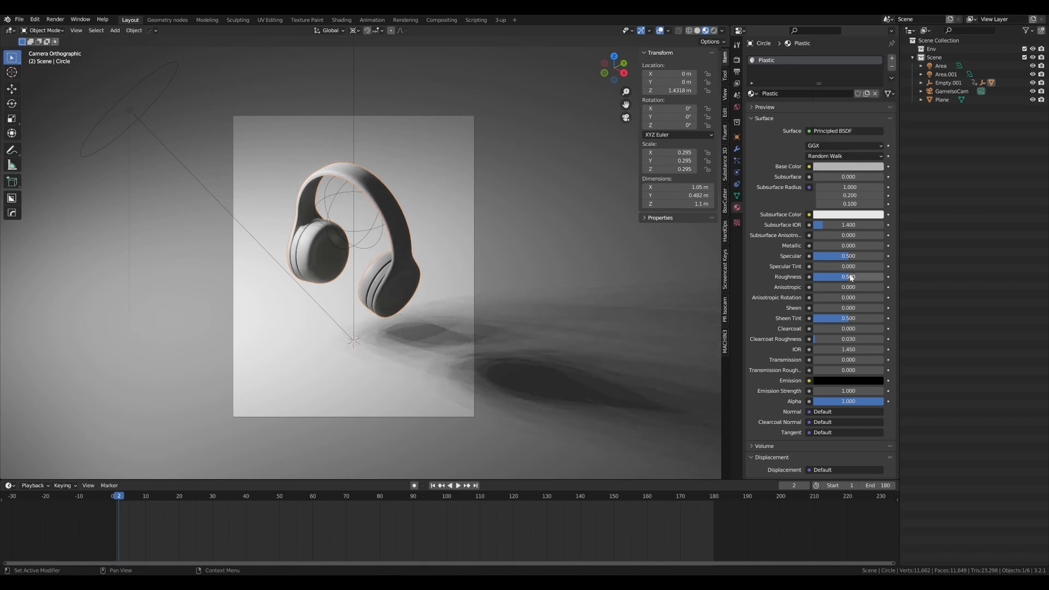
# - Select the headphones, frame them in the viewport and examine the headband and ear pads up close
pyautogui.click(412, 156)
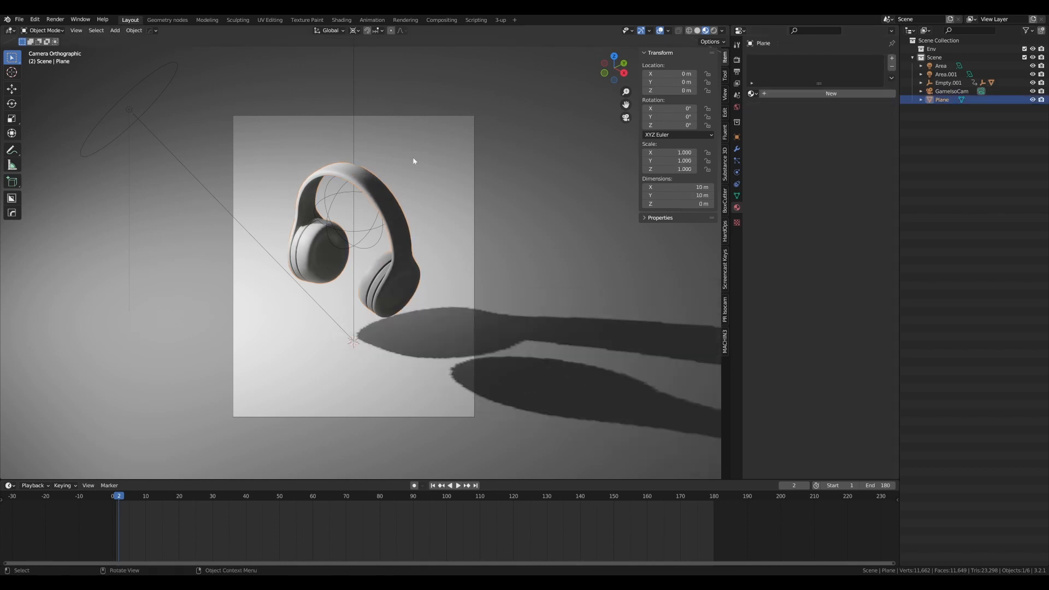
pyautogui.scroll(2, 390, 250)
pyautogui.click(381, 287)
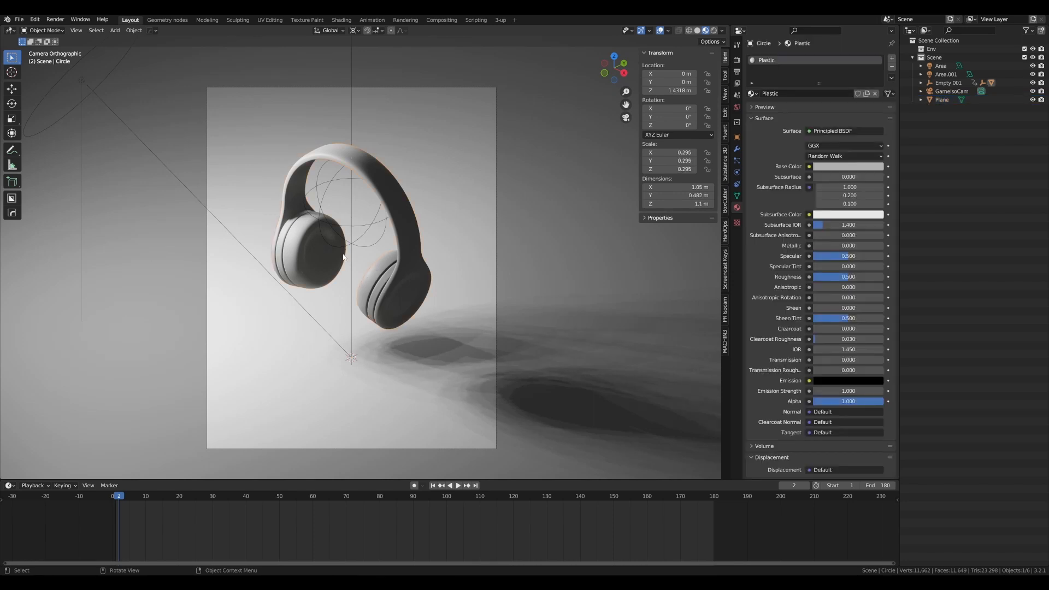
pyautogui.moveTo(351, 274); pyautogui.dragTo(387, 219, button='middle')
pyautogui.scroll(3, 383, 268)
pyautogui.press('KP_Decimal')
pyautogui.scroll(-4, 329, 278)
pyautogui.press('`')
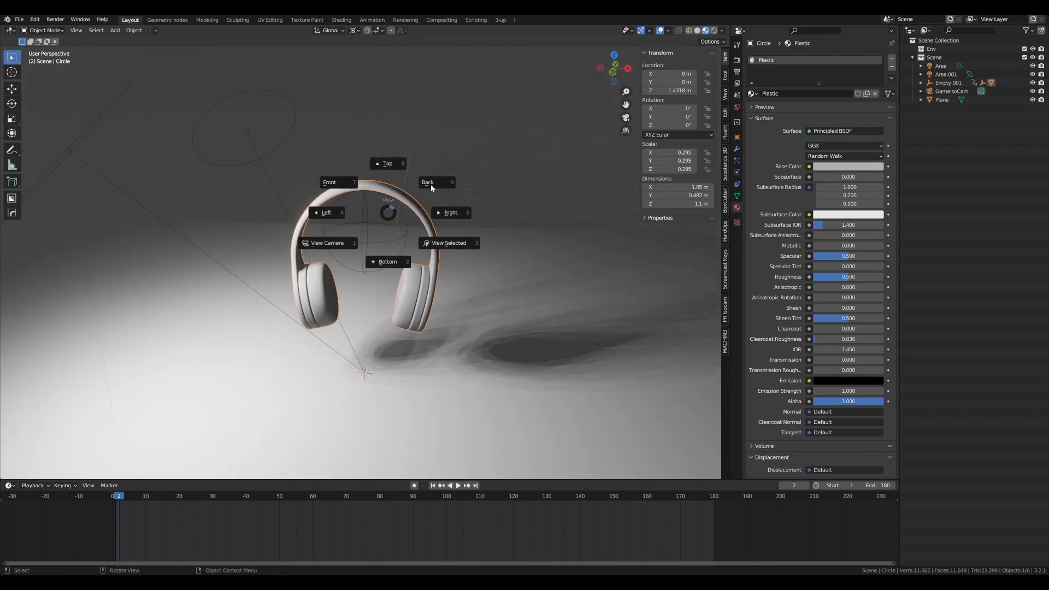
pyautogui.click(450, 244)
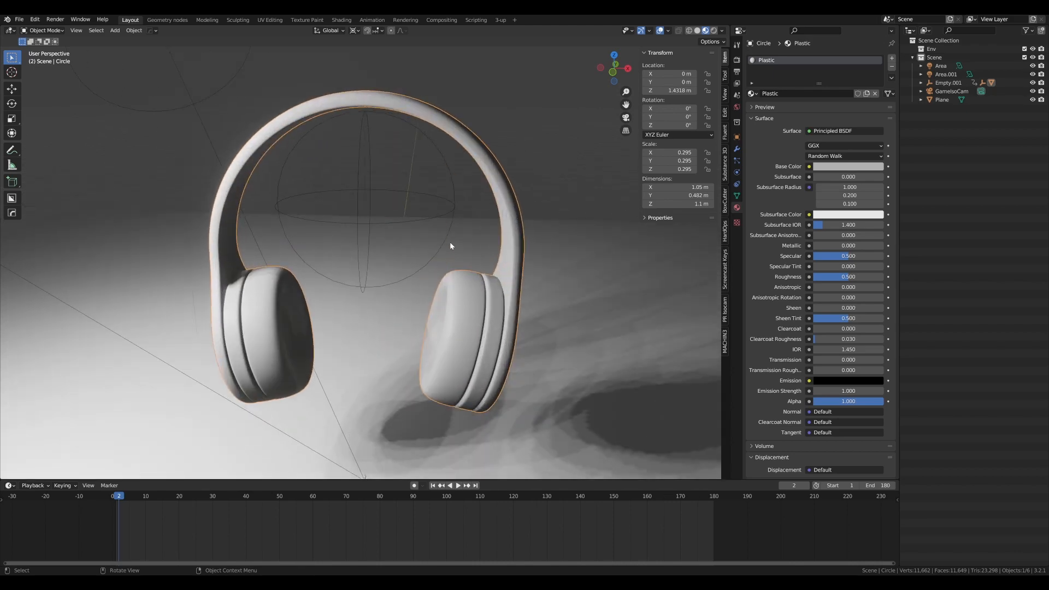
pyautogui.moveTo(449, 243)
pyautogui.mouseDown(button='middle')
pyautogui.moveTo(367, 232)
pyautogui.moveTo(499, 233)
pyautogui.moveTo(337, 235)
pyautogui.moveTo(396, 257)
pyautogui.moveTo(441, 236)
pyautogui.moveTo(431, 227)
pyautogui.moveTo(422, 274)
pyautogui.mouseUp(button='middle')
pyautogui.moveTo(421, 275); pyautogui.dragTo(425, 278)
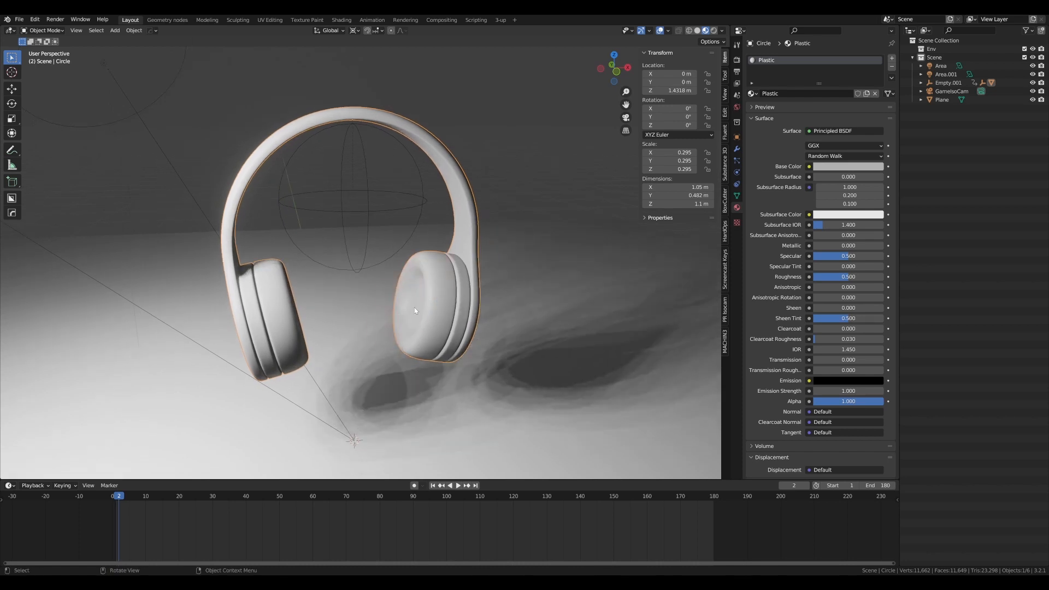
pyautogui.moveTo(415, 310); pyautogui.dragTo(421, 277, button='middle')
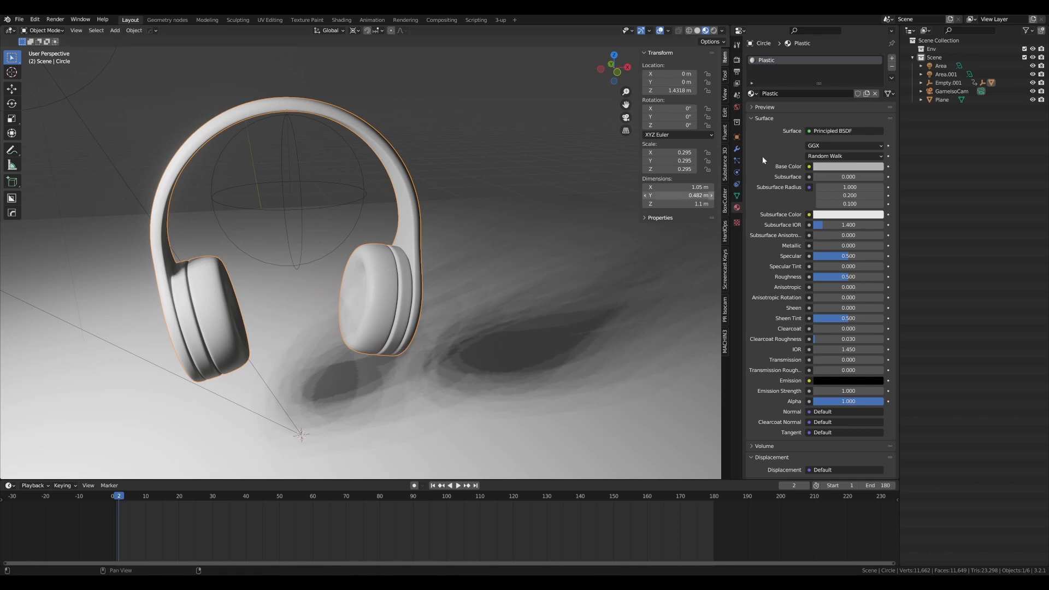
# - Add a second material slot to the headphones with a new material named Earpad
pyautogui.moveTo(813, 83); pyautogui.dragTo(813, 117)
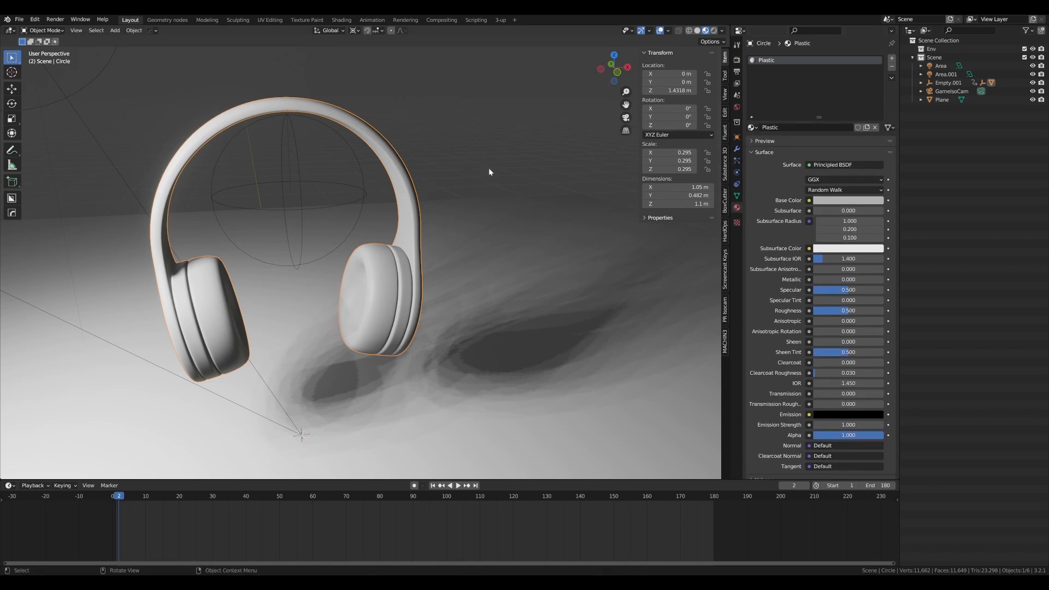
pyautogui.click(892, 59)
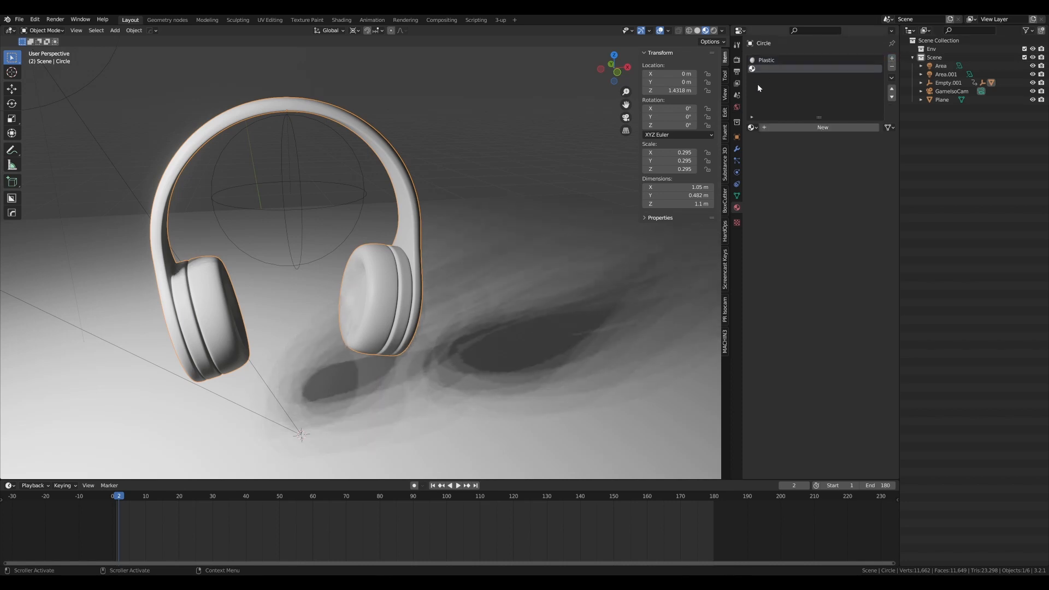
pyautogui.doubleClick(818, 127)
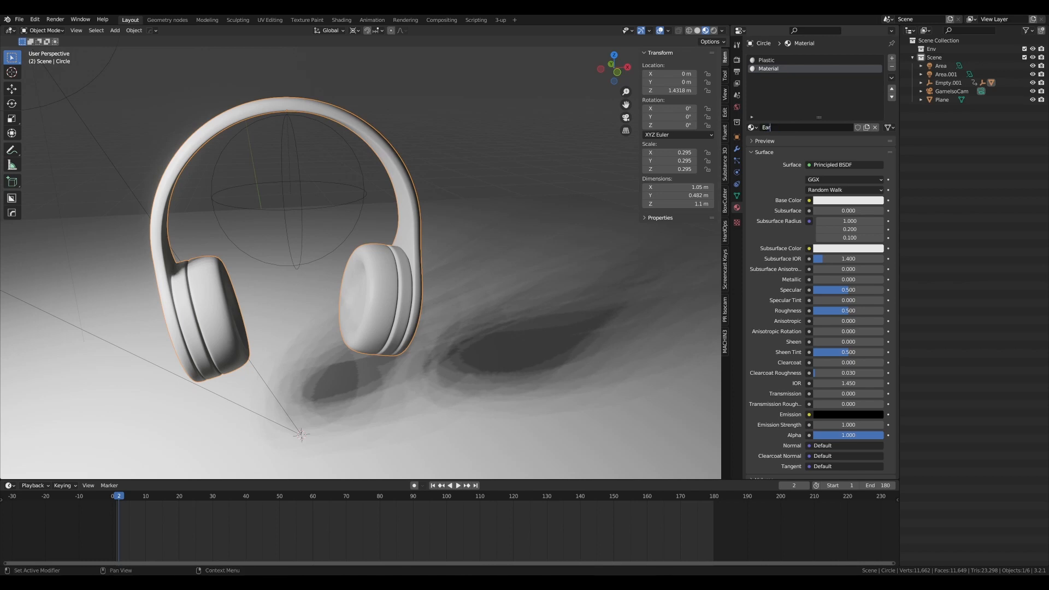
pyautogui.press('Return')
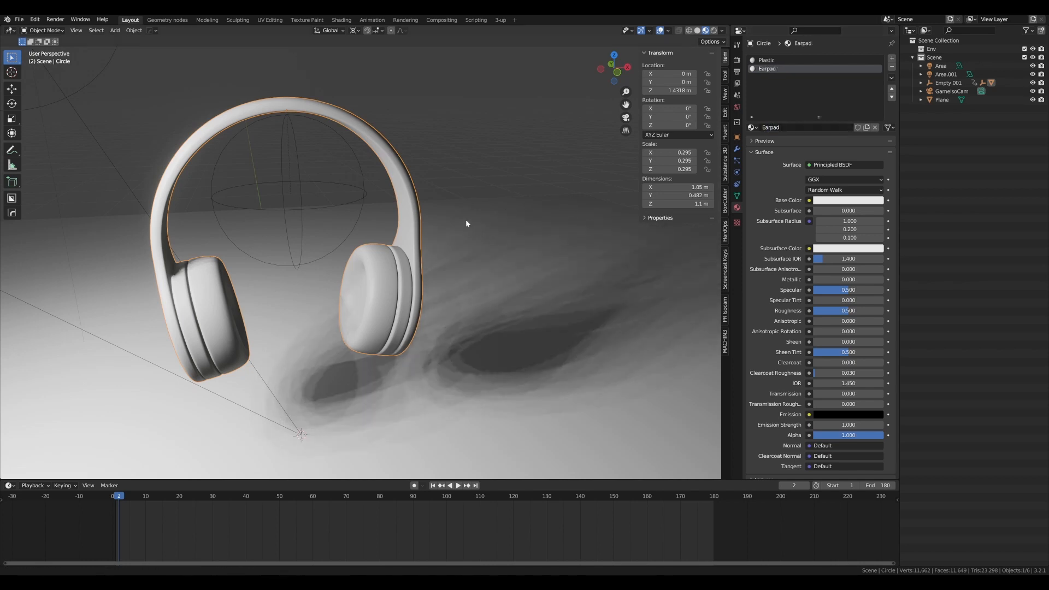
# - Give the Earpad material a near-black base color with a value of 0.017 and raise its roughness to 0.751
pyautogui.moveTo(467, 216)
pyautogui.mouseDown(button='middle')
pyautogui.moveTo(438, 207)
pyautogui.moveTo(447, 211)
pyautogui.mouseUp(button='middle')
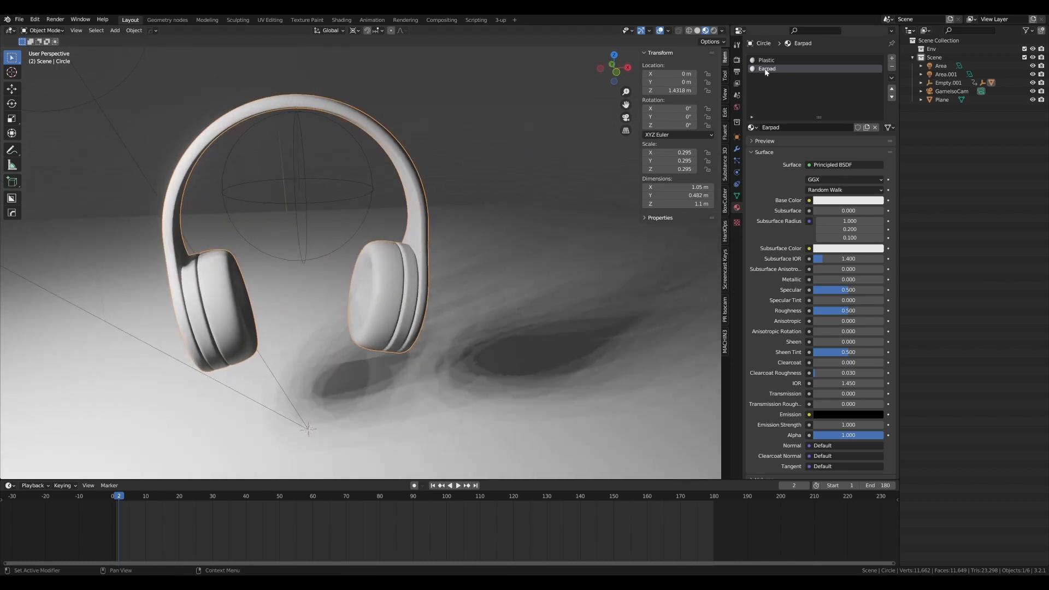
pyautogui.click(848, 202)
pyautogui.moveTo(886, 115); pyautogui.dragTo(886, 132)
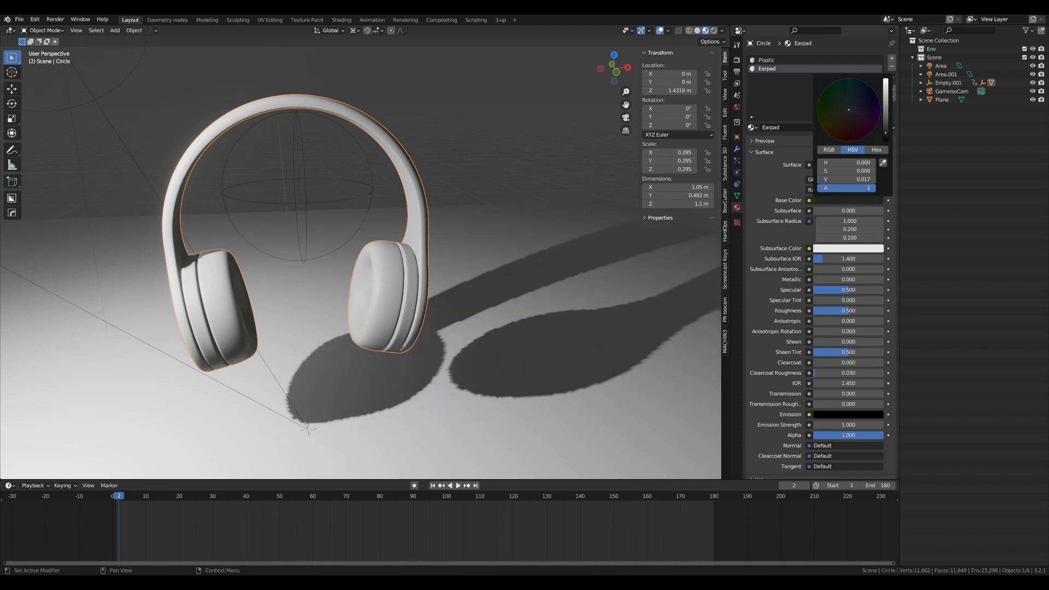
pyautogui.moveTo(845, 311); pyautogui.dragTo(865, 311)
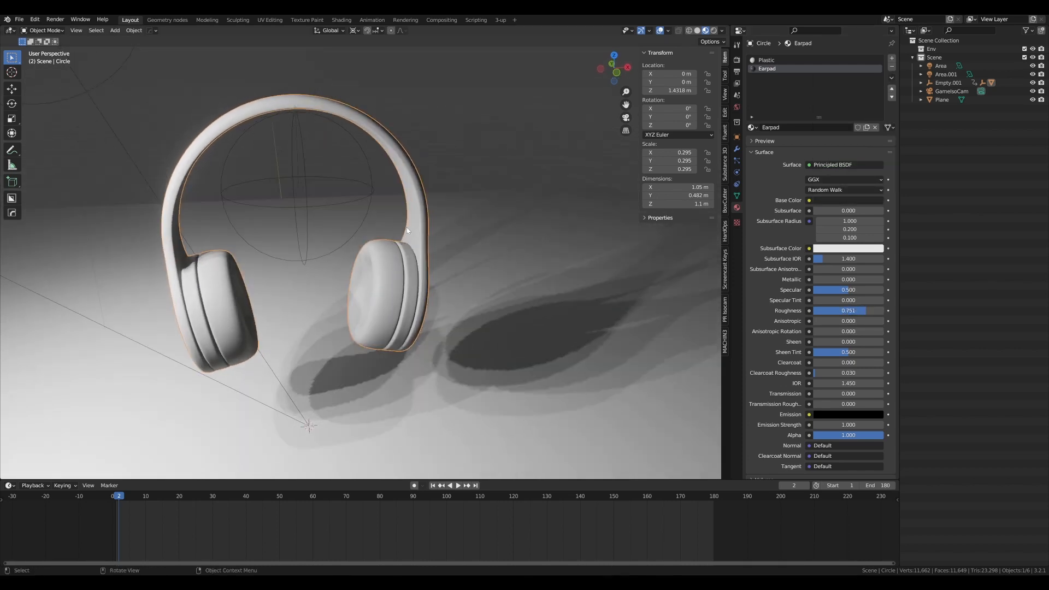
# - Assign the Earpad material to the linked ear pad mesh in Edit Mode, then return to Object Mode
pyautogui.scroll(-3, 404, 232)
pyautogui.press('Tab')
pyautogui.moveTo(393, 234); pyautogui.dragTo(560, 251, button='middle')
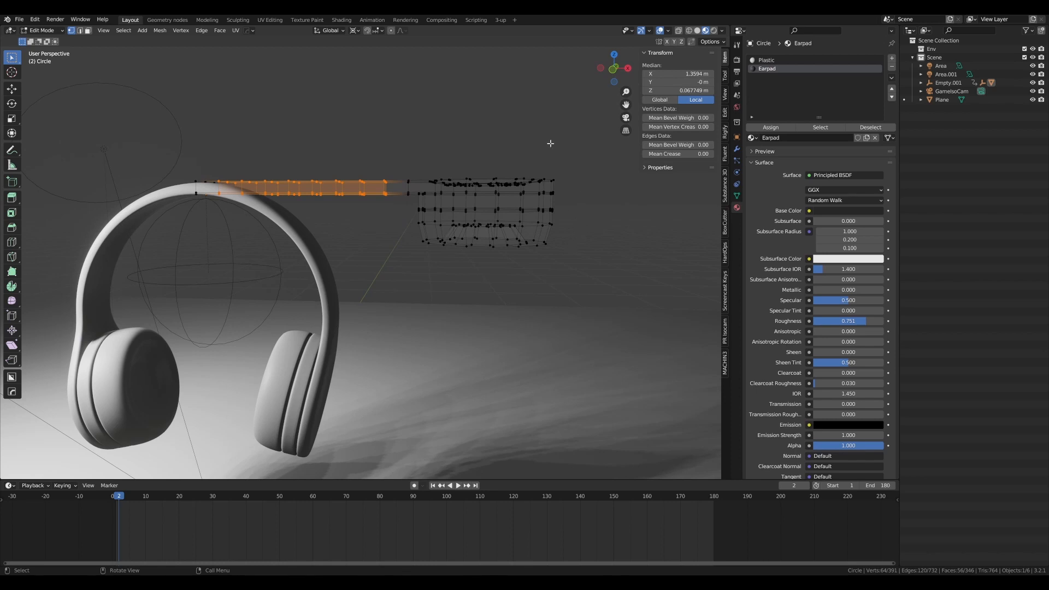
pyautogui.hotkey('alt', 'a')
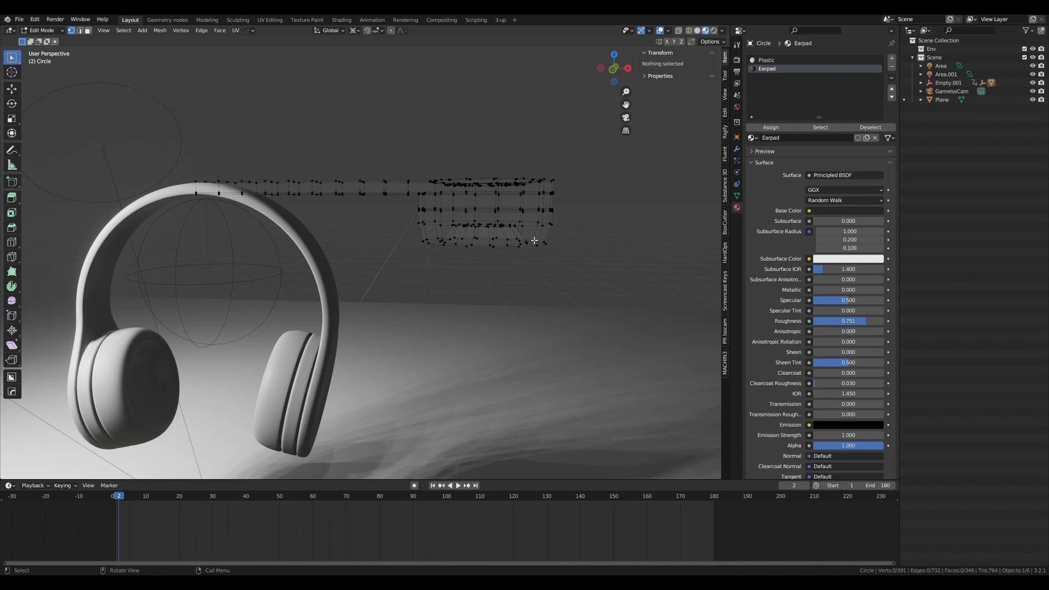
pyautogui.press('l')
pyautogui.moveTo(534, 241); pyautogui.dragTo(505, 239, button='middle')
pyautogui.moveTo(520, 183); pyautogui.dragTo(527, 226, button='middle')
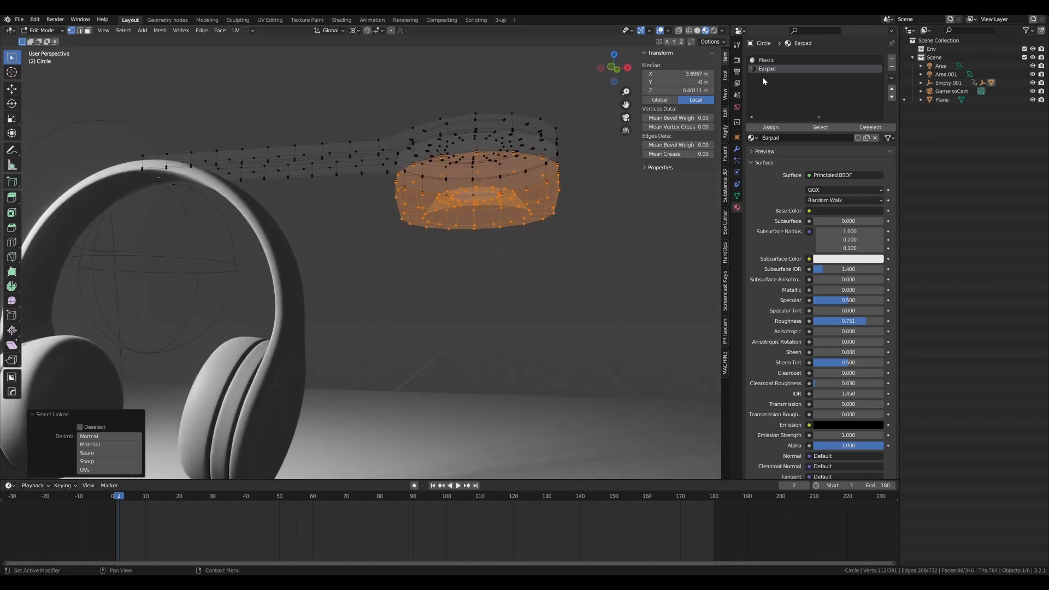
pyautogui.click(770, 129)
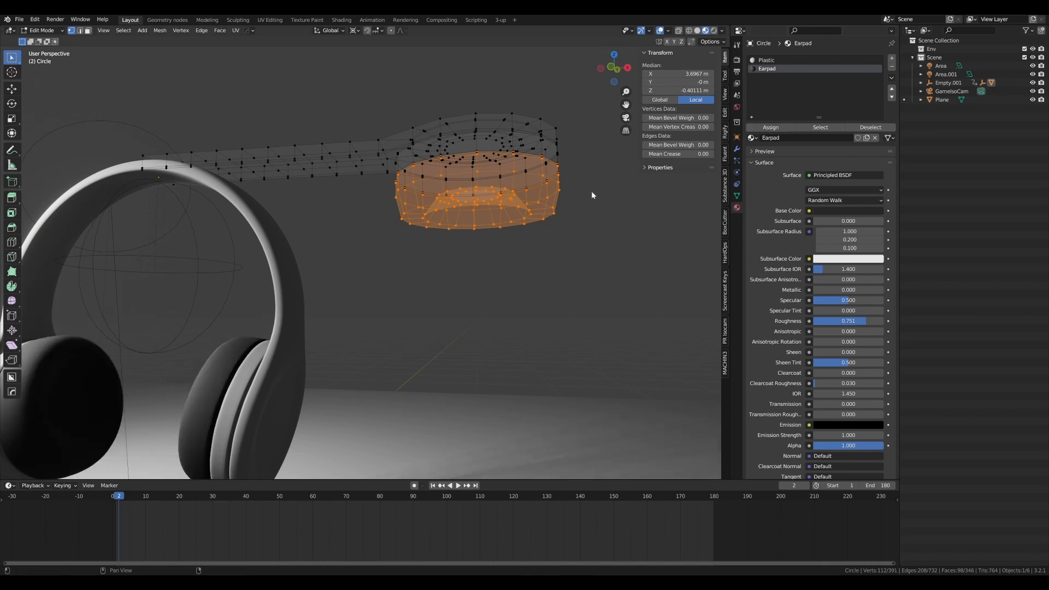
pyautogui.scroll(-3, 386, 269)
pyautogui.moveTo(386, 269); pyautogui.dragTo(302, 350, button='middle')
pyautogui.scroll(2, 363, 282)
pyautogui.press('Tab')
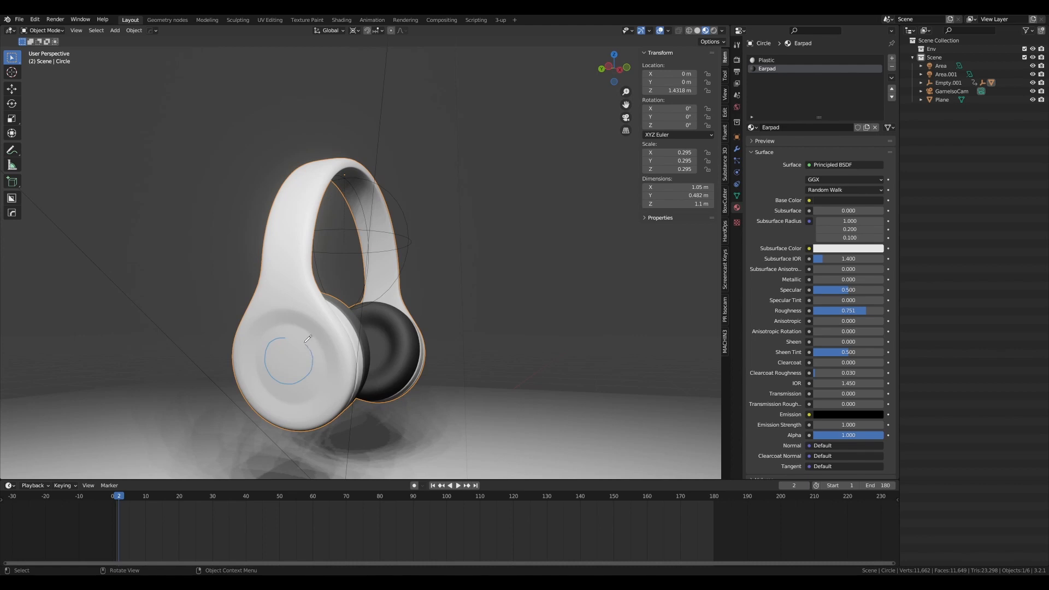
# - In Edit Mode with face selection, select the ring-shaped face loop on the outer side of the headphones' ear cup
pyautogui.moveTo(315, 362); pyautogui.dragTo(384, 294, button='middle')
pyautogui.press('Tab')
pyautogui.scroll(2, 474, 299)
pyautogui.scroll(3, 384, 294)
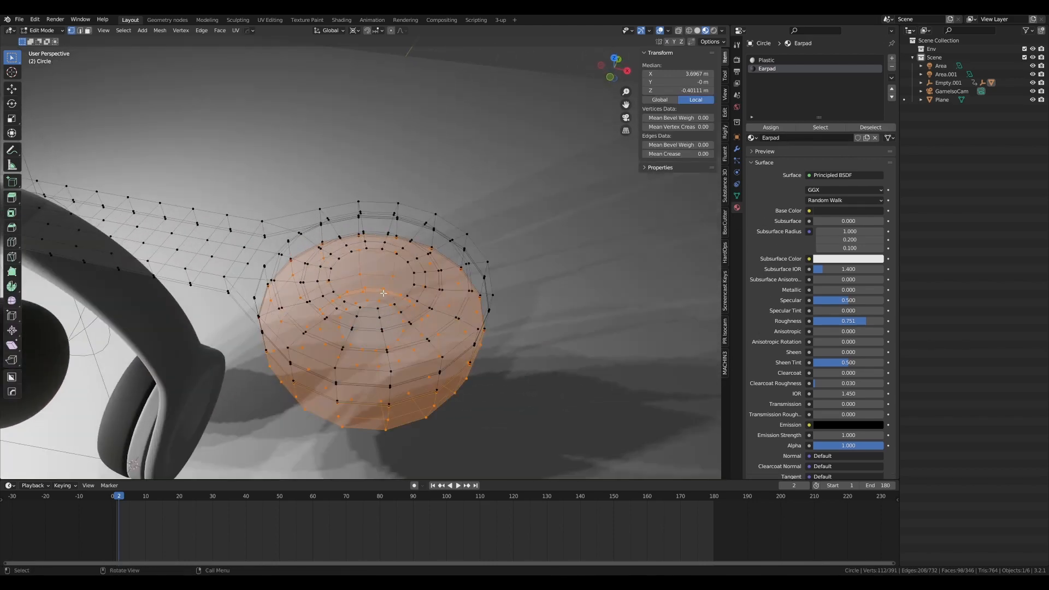
pyautogui.keyDown('alt'); pyautogui.moveTo(383, 294); pyautogui.dragTo(317, 285); pyautogui.keyUp('alt')
pyautogui.scroll(2, 351, 284)
pyautogui.press('3')
pyautogui.doubleClick(322, 280)
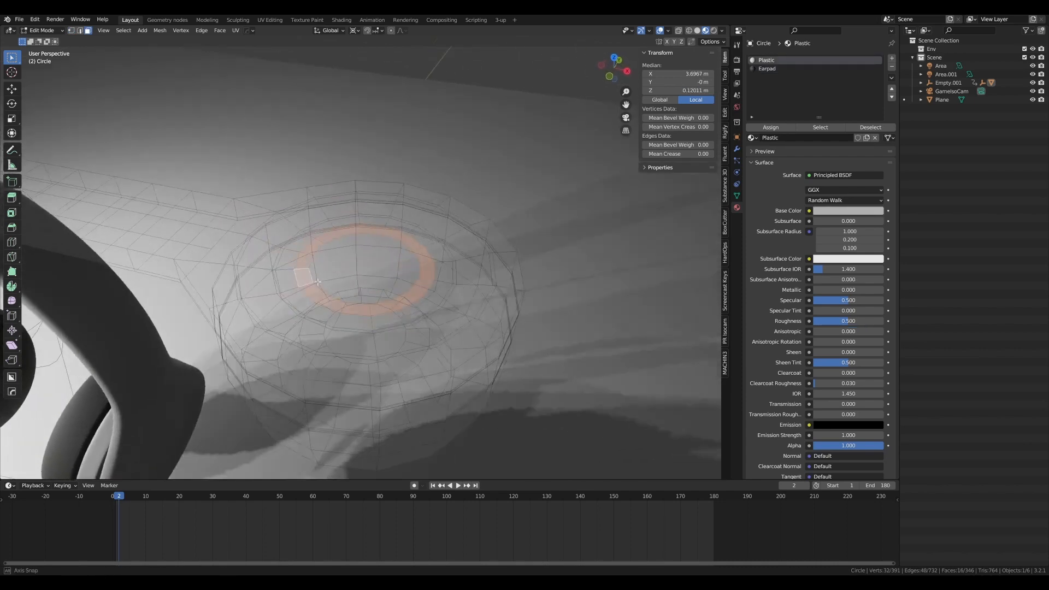
# - Add a third material slot with a new material named Ring and assign it to the selected face loop
pyautogui.click(892, 58)
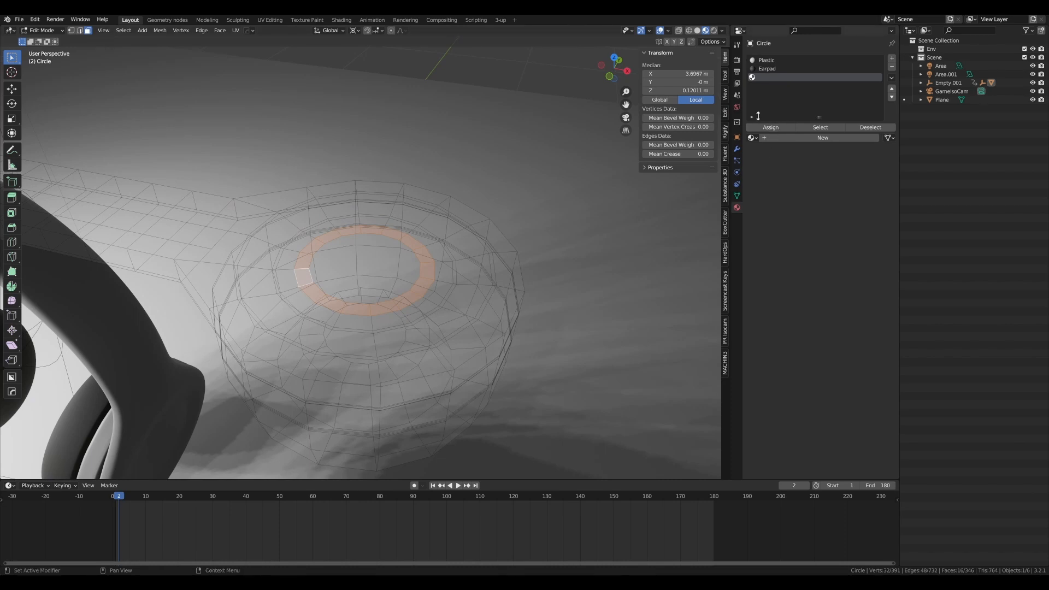
pyautogui.click(819, 138)
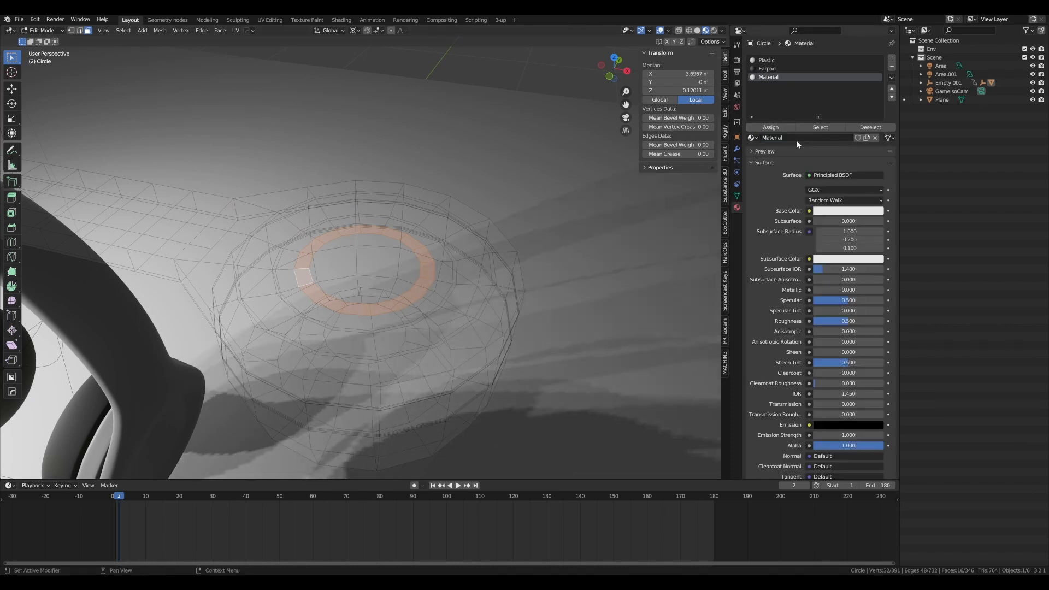
pyautogui.doubleClick(797, 138)
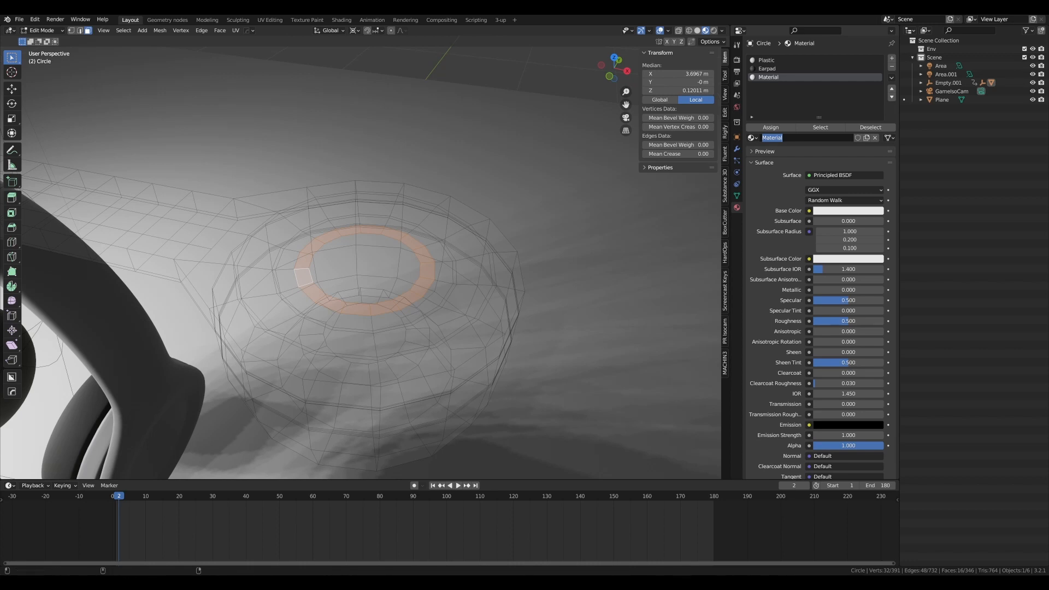
pyautogui.write('Ring')
pyautogui.press('Return')
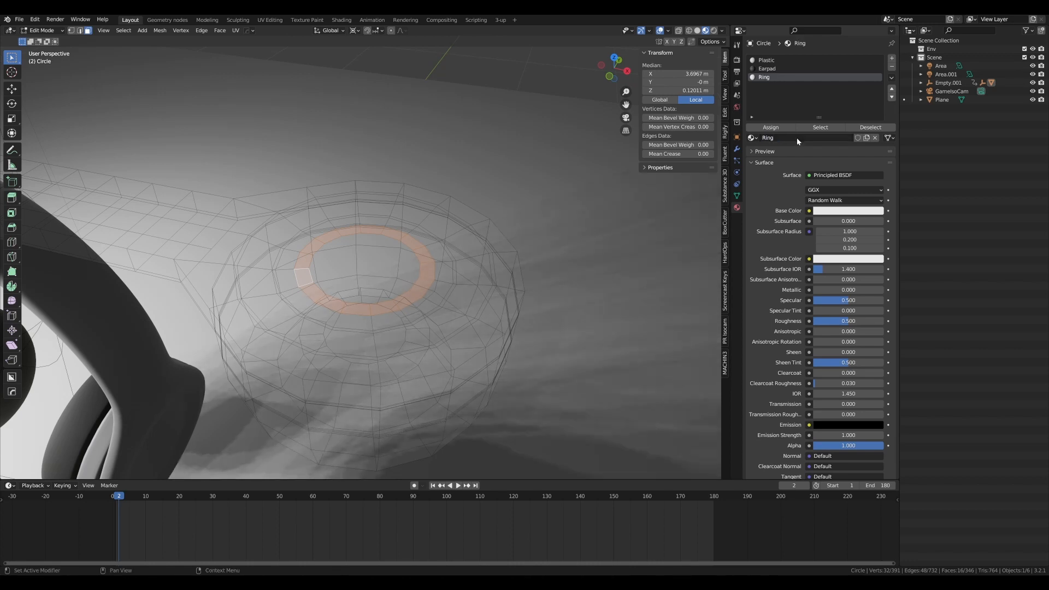
pyautogui.click(770, 128)
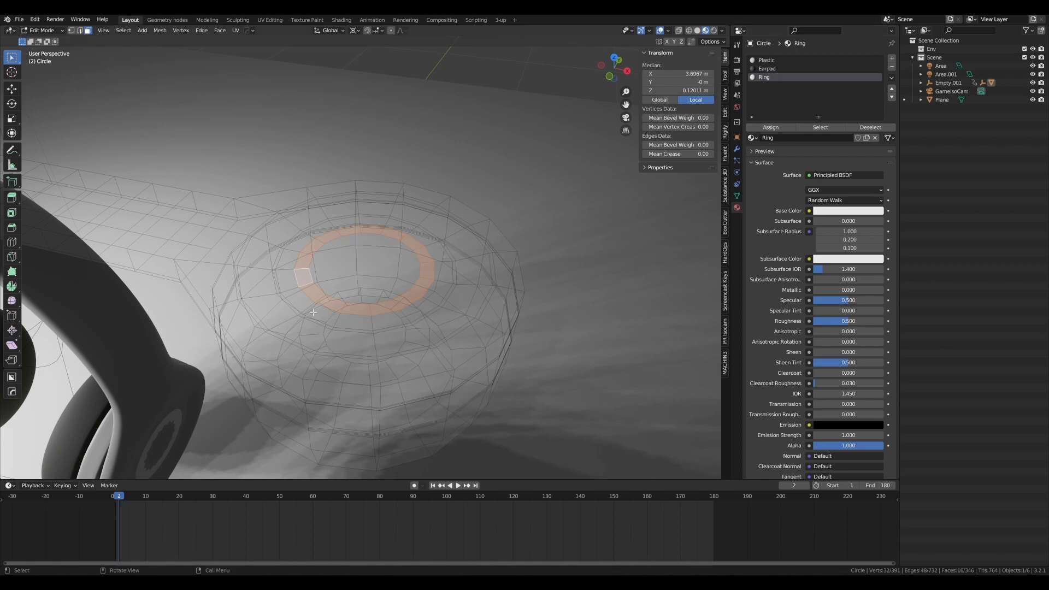
# - Return to Object Mode and examine the ring's shape on the outside of the ear cup
pyautogui.scroll(-5, 358, 237)
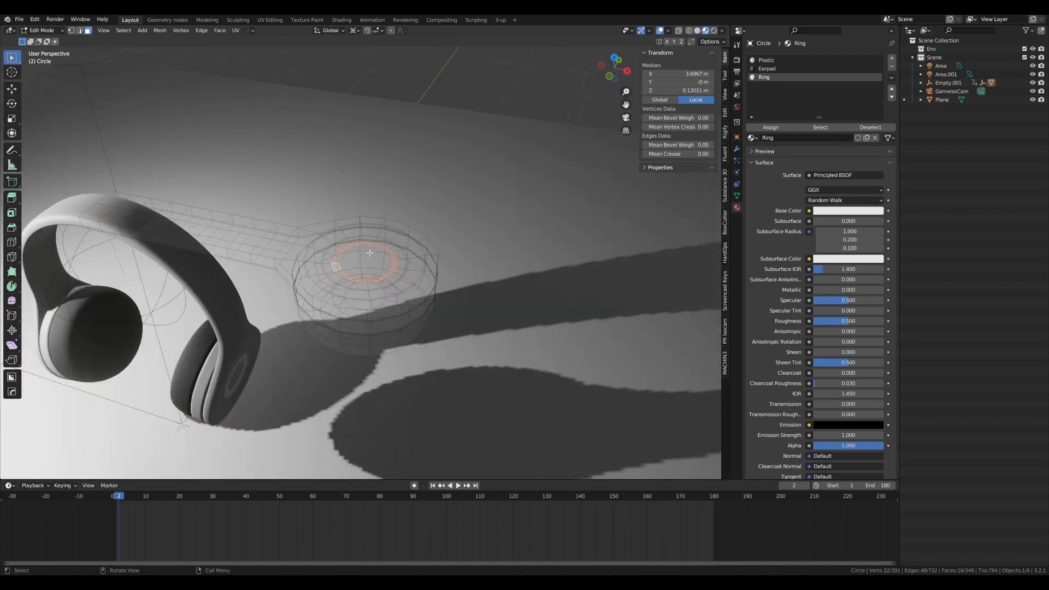
pyautogui.scroll(3, 359, 237)
pyautogui.scroll(-3, 359, 238)
pyautogui.moveTo(359, 237); pyautogui.dragTo(380, 204, button='middle')
pyautogui.press('Tab')
pyautogui.scroll(-2, 357, 231)
pyautogui.scroll(3, 309, 228)
pyautogui.moveTo(299, 365); pyautogui.dragTo(338, 291, button='middle')
pyautogui.scroll(2, 360, 296)
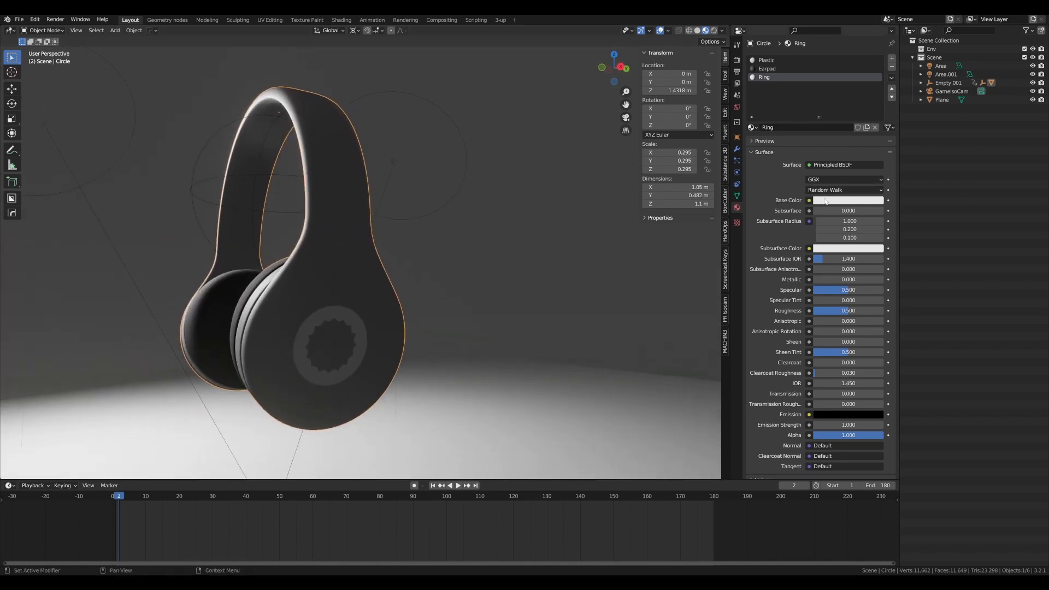
pyautogui.moveTo(348, 343); pyautogui.dragTo(338, 322, button='middle')
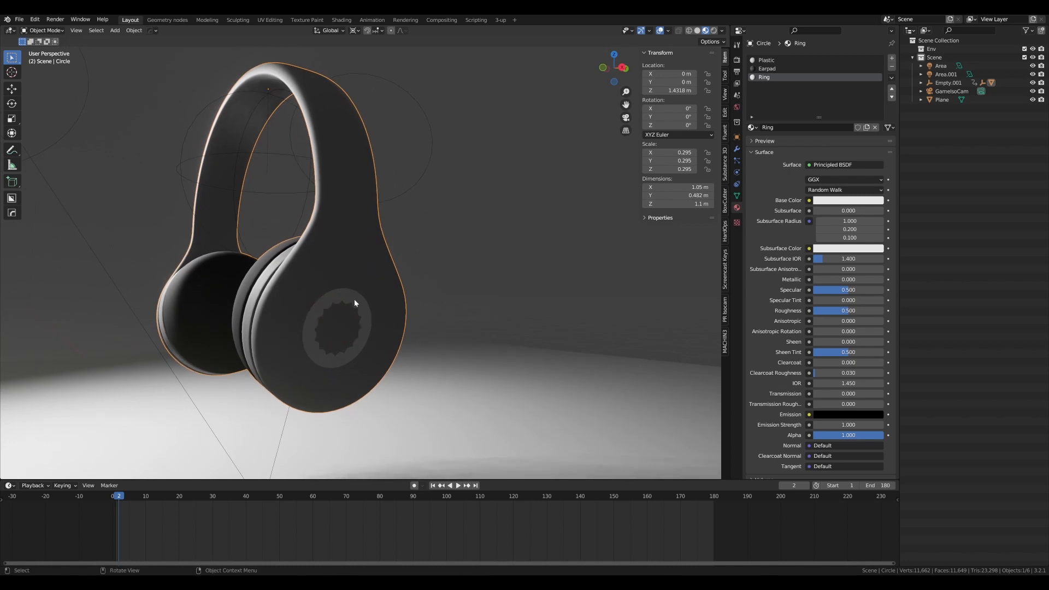
pyautogui.moveTo(354, 300); pyautogui.dragTo(381, 270, button='middle')
# - Inset the round center face inside the ear cup's ring in Edit Mode, then return to Object Mode
pyautogui.scroll(-3, 383, 269)
pyautogui.press('Tab')
pyautogui.moveTo(403, 222); pyautogui.dragTo(434, 262, button='middle')
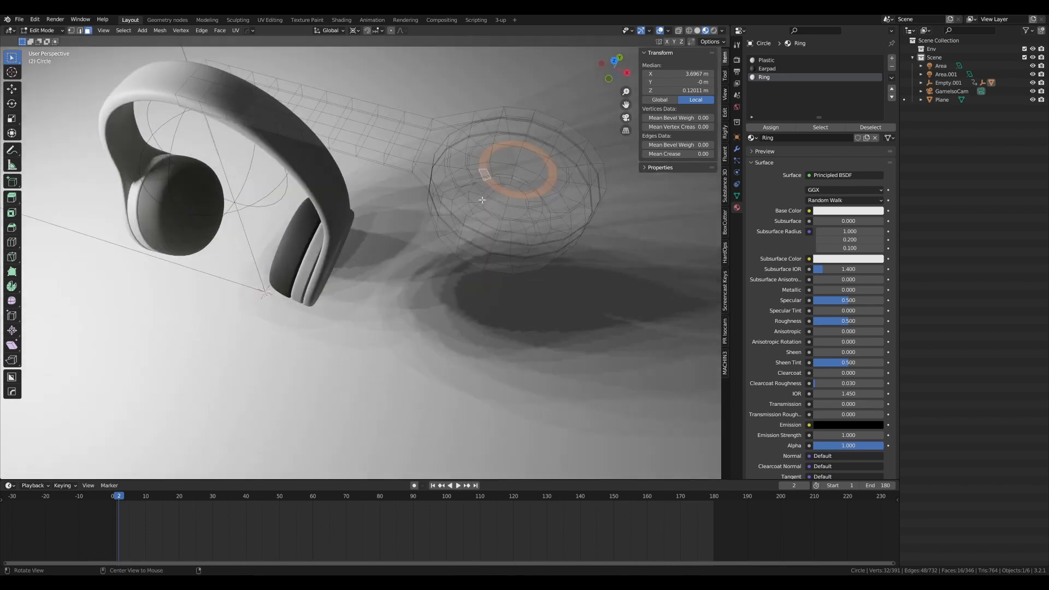
pyautogui.scroll(2, 464, 215)
pyautogui.keyDown('shift'); pyautogui.moveTo(468, 218); pyautogui.dragTo(460, 220, button='middle'); pyautogui.keyUp('shift')
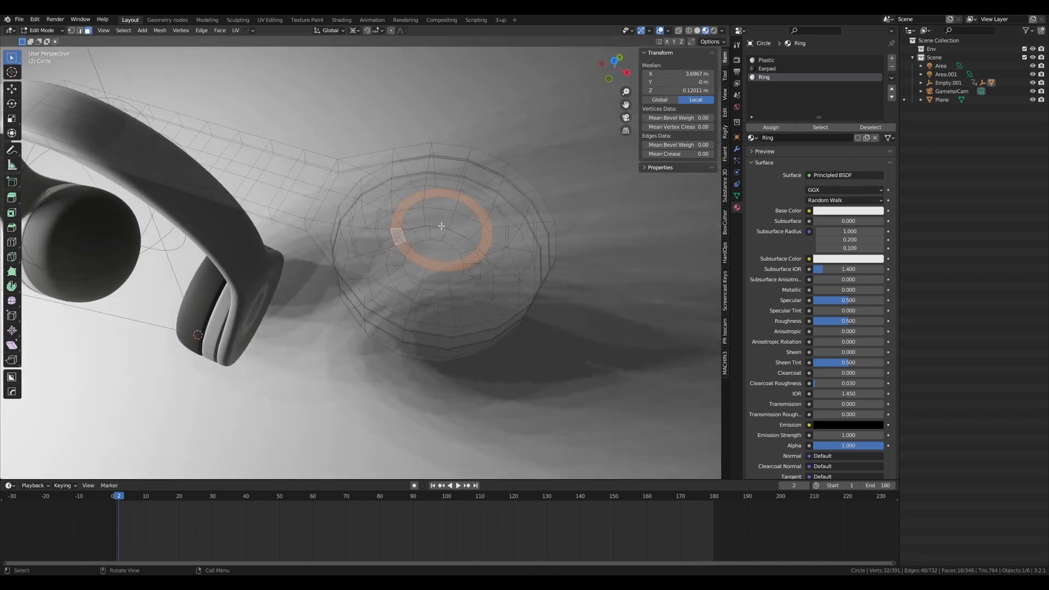
pyautogui.click(441, 226)
pyautogui.scroll(2, 446, 225)
pyautogui.keyDown('shift'); pyautogui.moveTo(563, 196); pyautogui.dragTo(505, 203, button='middle'); pyautogui.keyUp('shift')
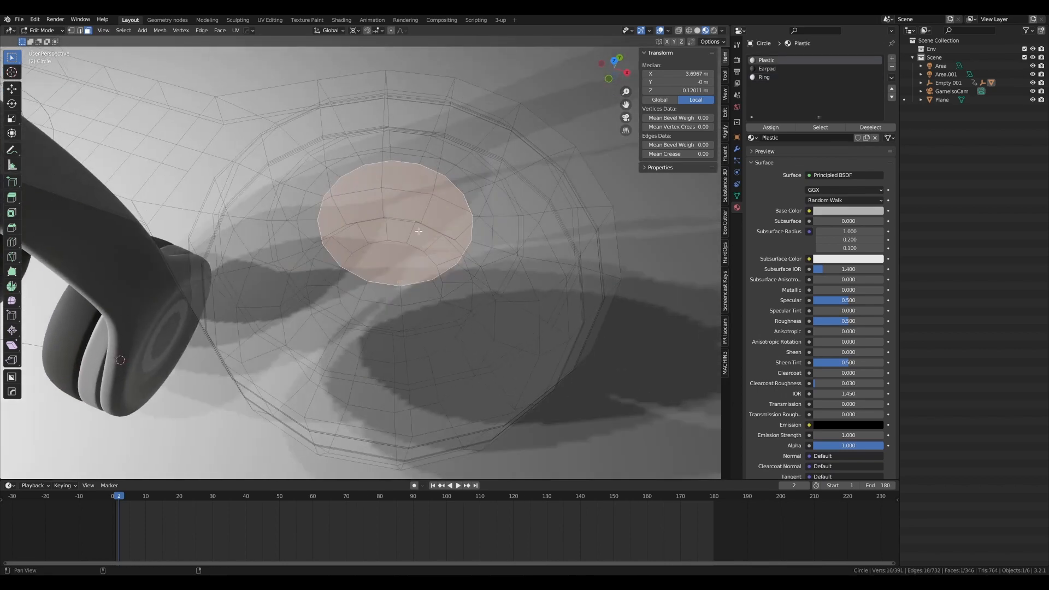
pyautogui.press('i')
pyautogui.click(525, 199)
pyautogui.scroll(-5, 522, 201)
pyautogui.keyDown('shift'); pyautogui.moveTo(504, 194); pyautogui.dragTo(499, 138, button='middle'); pyautogui.keyUp('shift')
pyautogui.press('Tab')
# - Change the Ring material's surface shader to Emission and set its strength to 10
pyautogui.moveTo(418, 205); pyautogui.dragTo(356, 129, button='middle')
pyautogui.scroll(3, 379, 227)
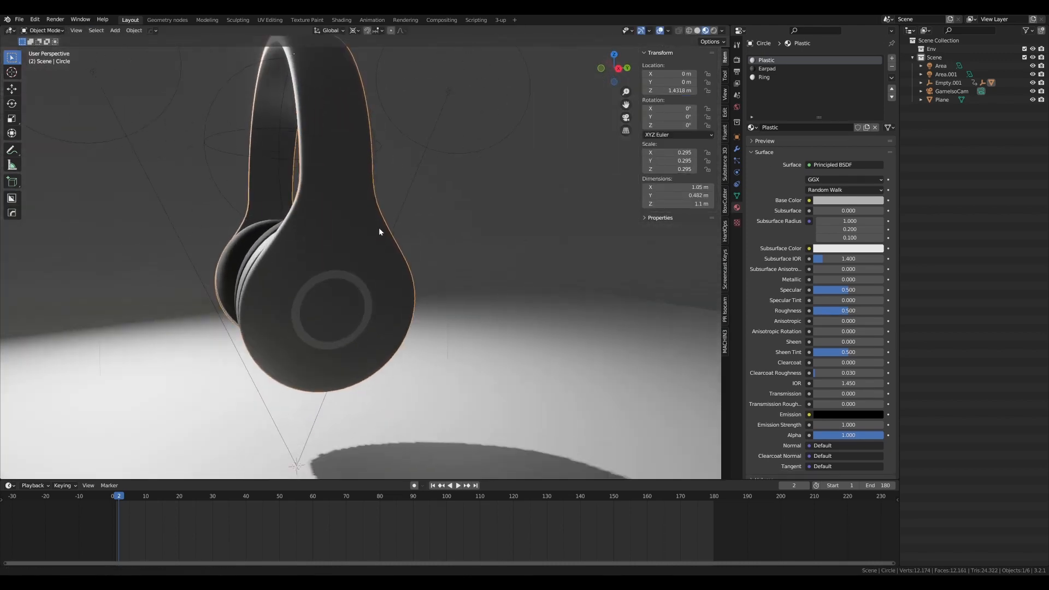
pyautogui.moveTo(379, 227); pyautogui.dragTo(431, 231, button='middle')
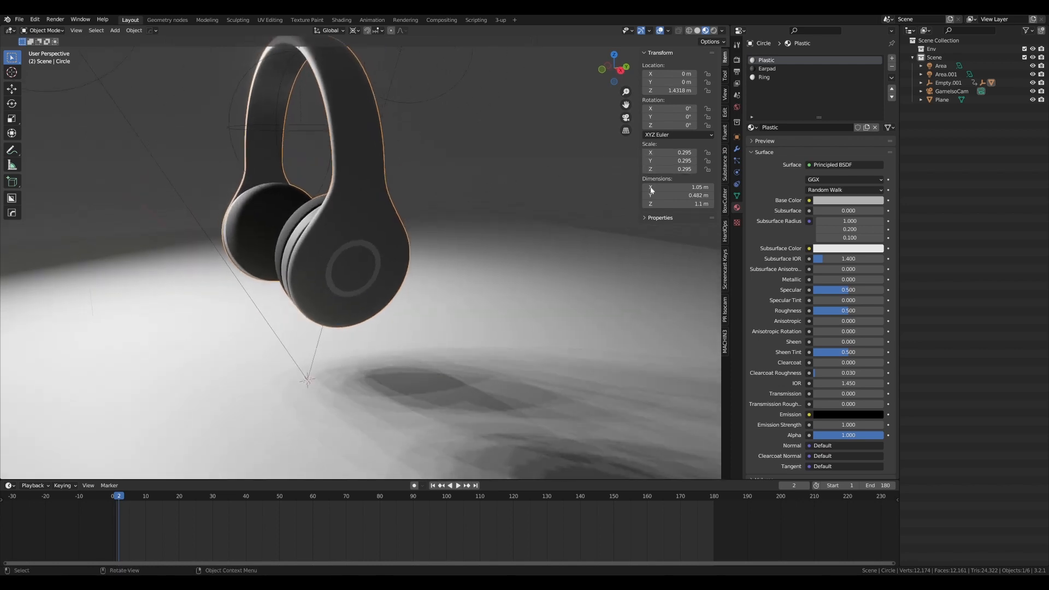
pyautogui.click(765, 77)
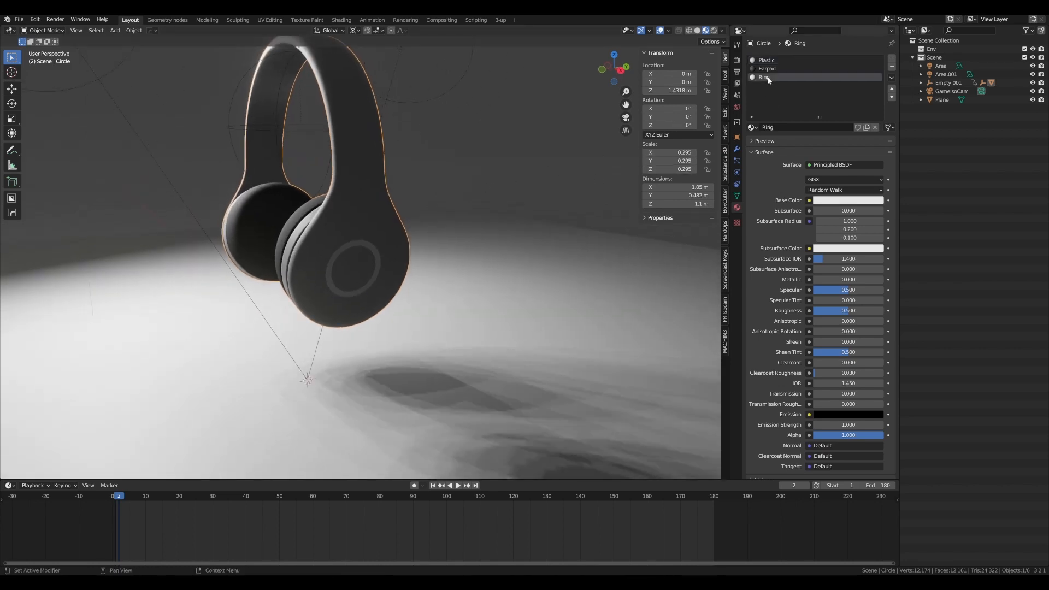
pyautogui.click(827, 167)
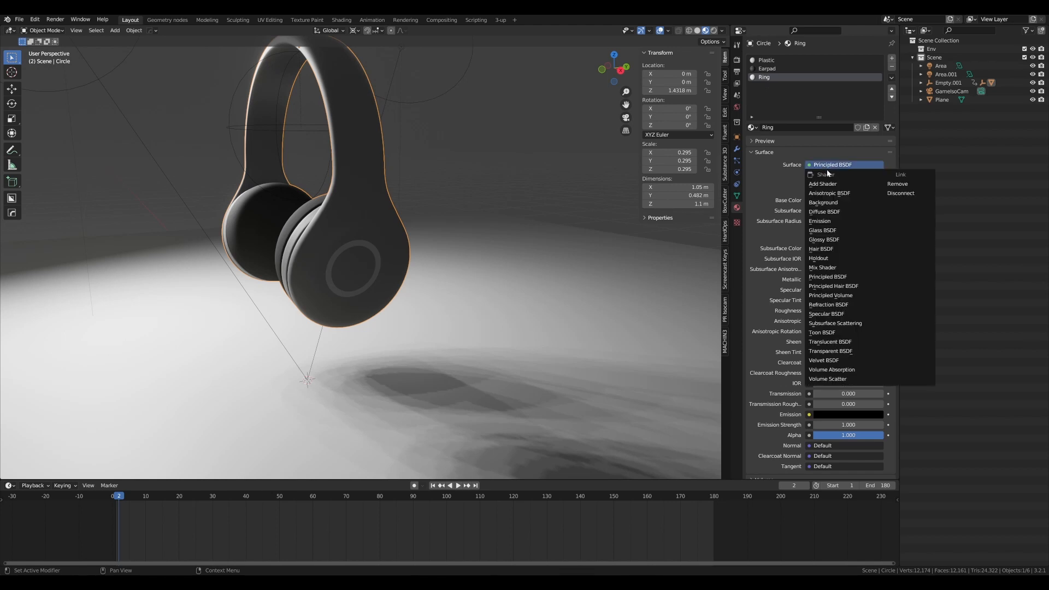
pyautogui.click(834, 221)
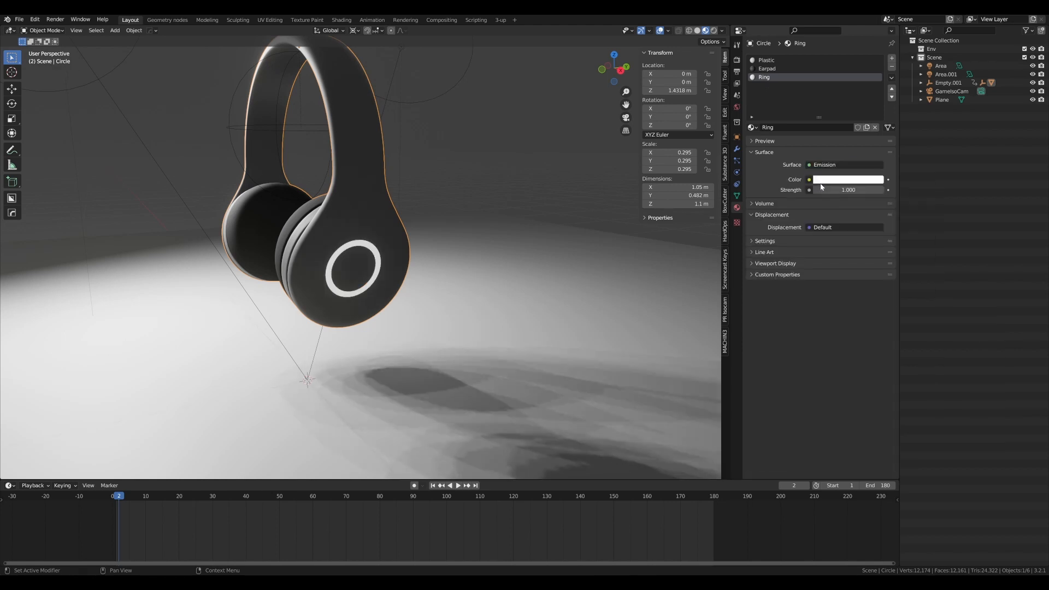
pyautogui.doubleClick(848, 191)
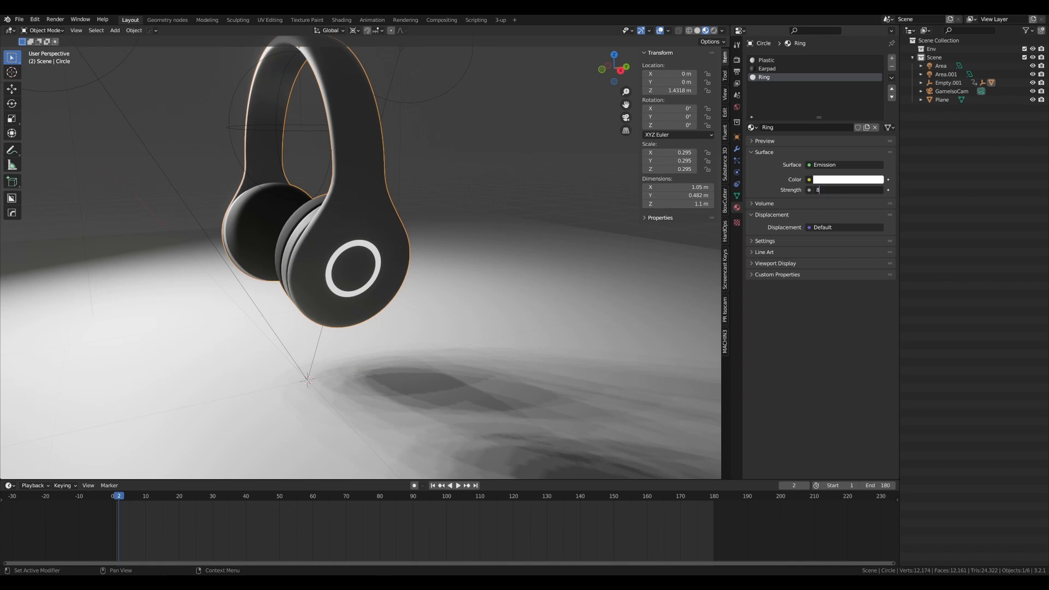
pyautogui.write('10')
pyautogui.press('Return')
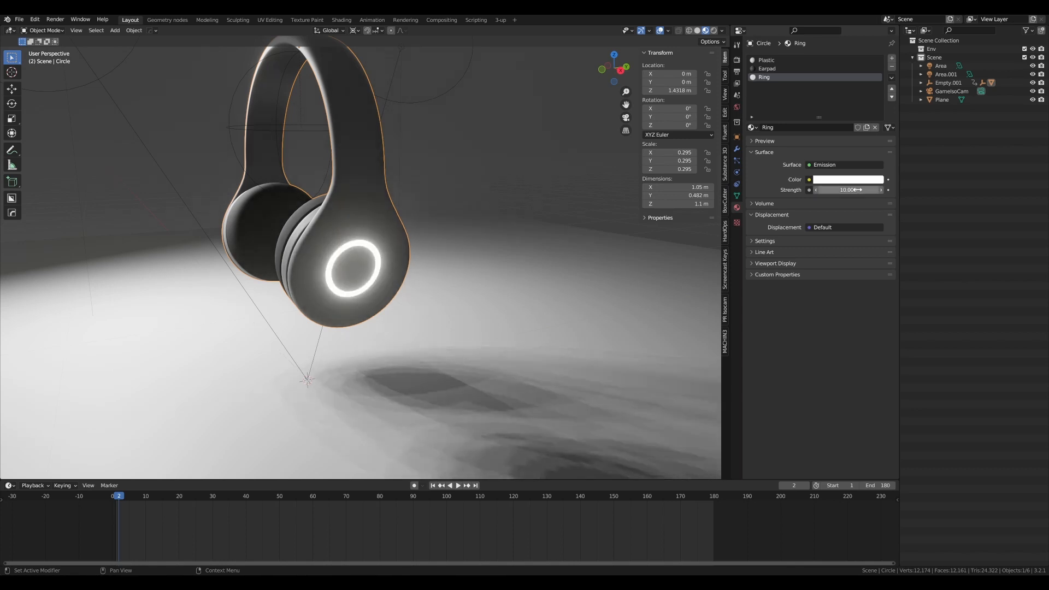
# - Give the Ring emission a purple color with a hue of 0.741 and a value of 1.000
pyautogui.click(857, 180)
pyautogui.moveTo(865, 98); pyautogui.dragTo(869, 90)
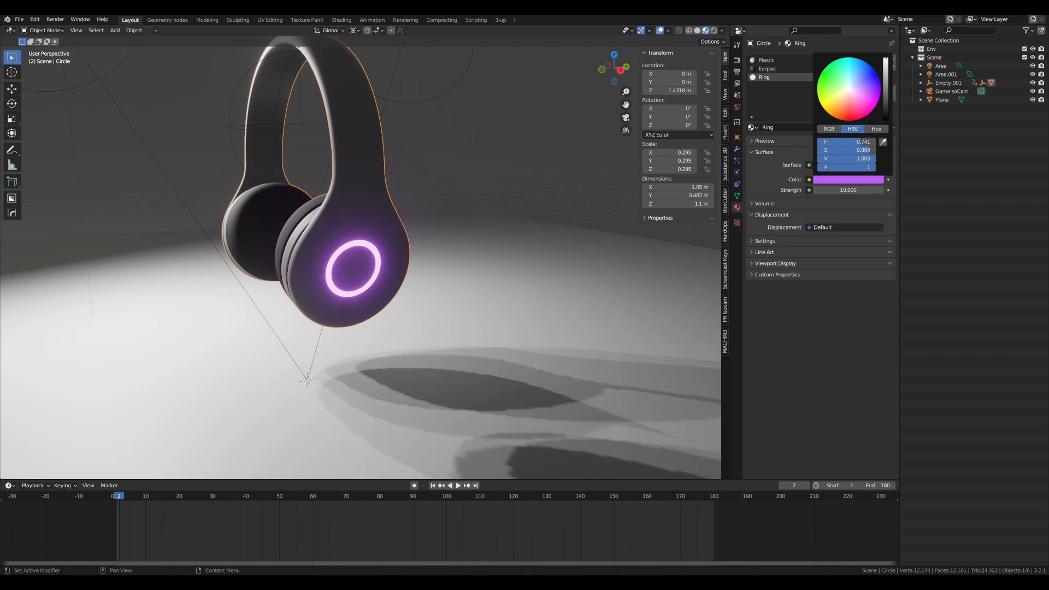
pyautogui.scroll(-4, 609, 208)
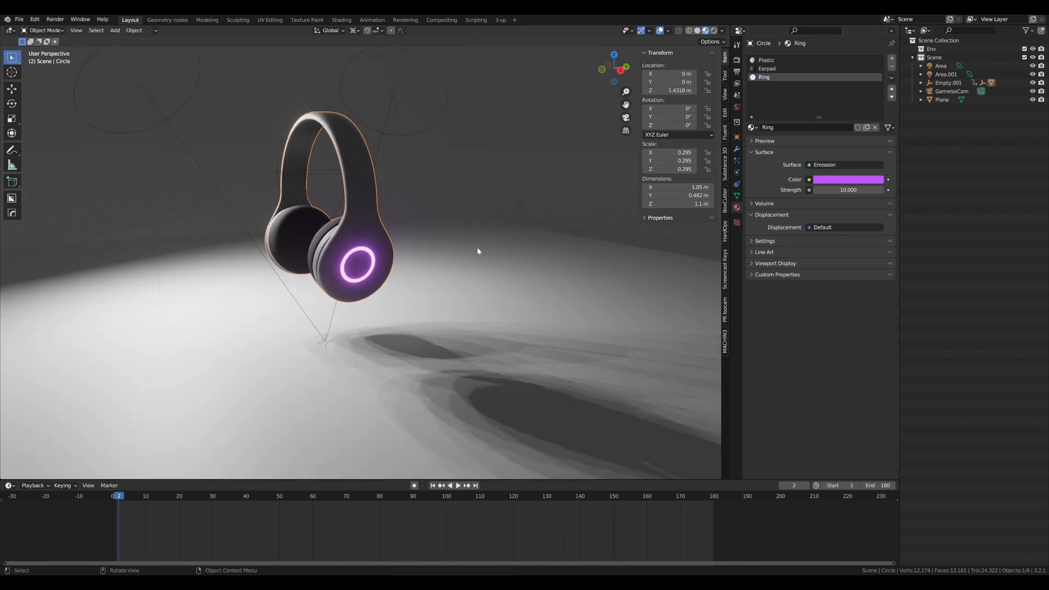
# - Play the turntable animation through the scene camera to check how the glowing ring looks
pyautogui.moveTo(477, 247); pyautogui.dragTo(367, 214, button='middle')
pyautogui.press('KP_0')
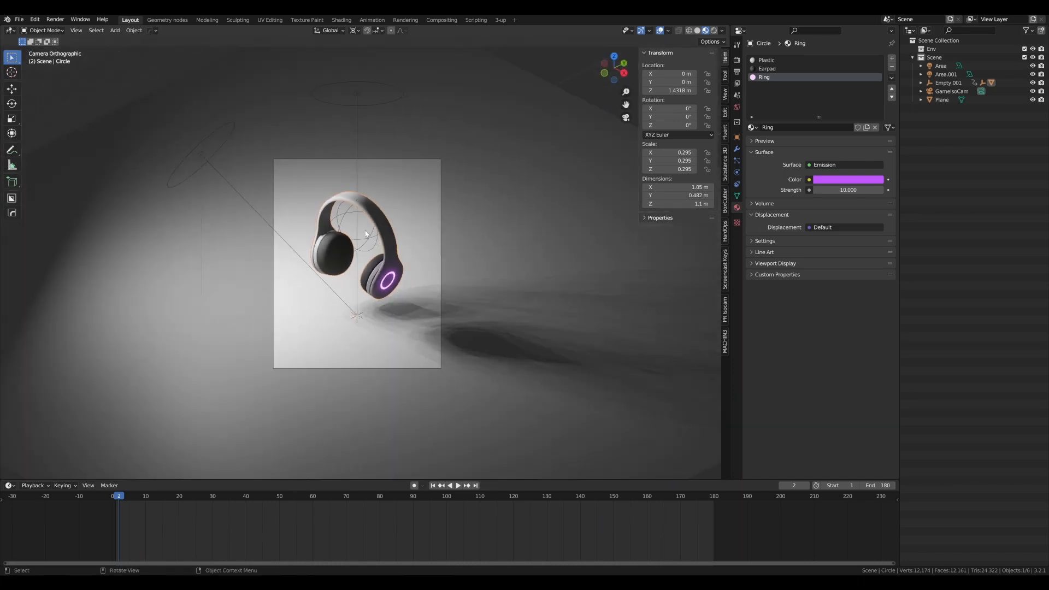
pyautogui.press('space')
pyautogui.scroll(2, 457, 257)
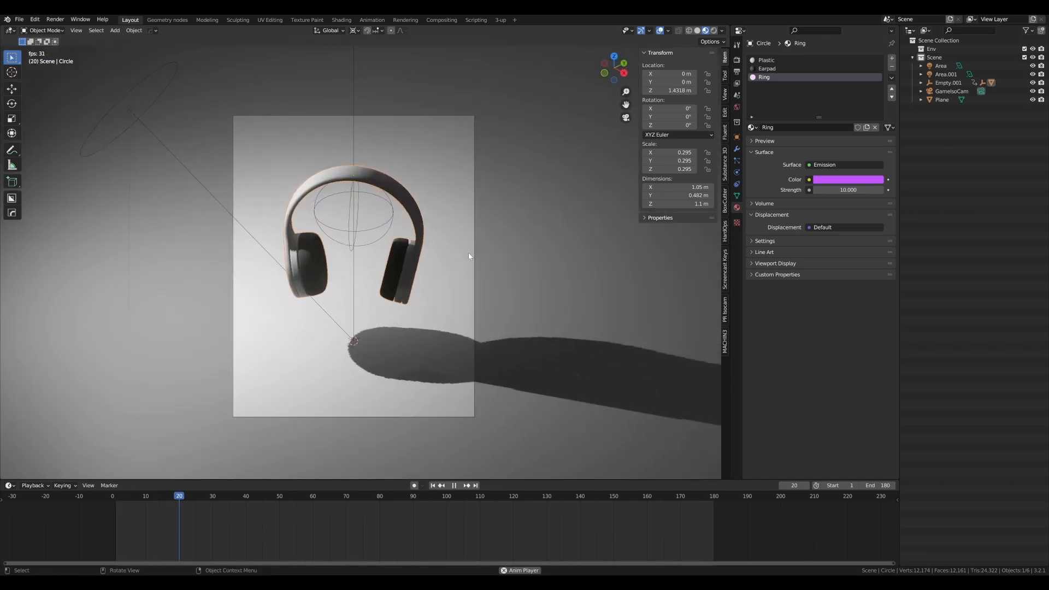
pyautogui.scroll(-2, 456, 254)
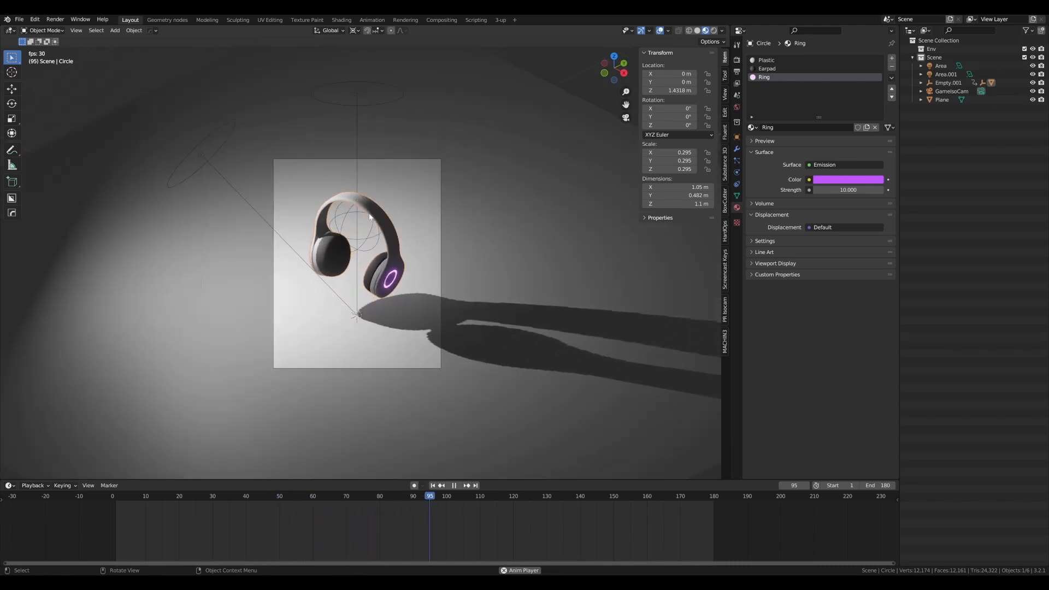
pyautogui.scroll(-1, 391, 211)
pyautogui.hotkey('shift', 'space')
pyautogui.scroll(1, 414, 204)
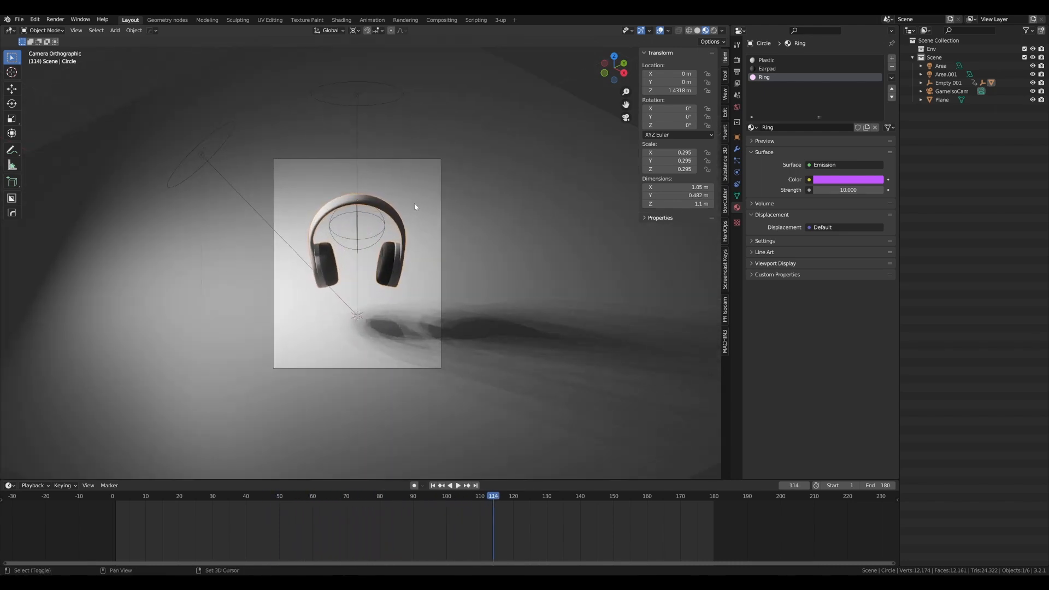
pyautogui.hotkey('shift', 'space')
pyautogui.hotkey('shift', 'space')
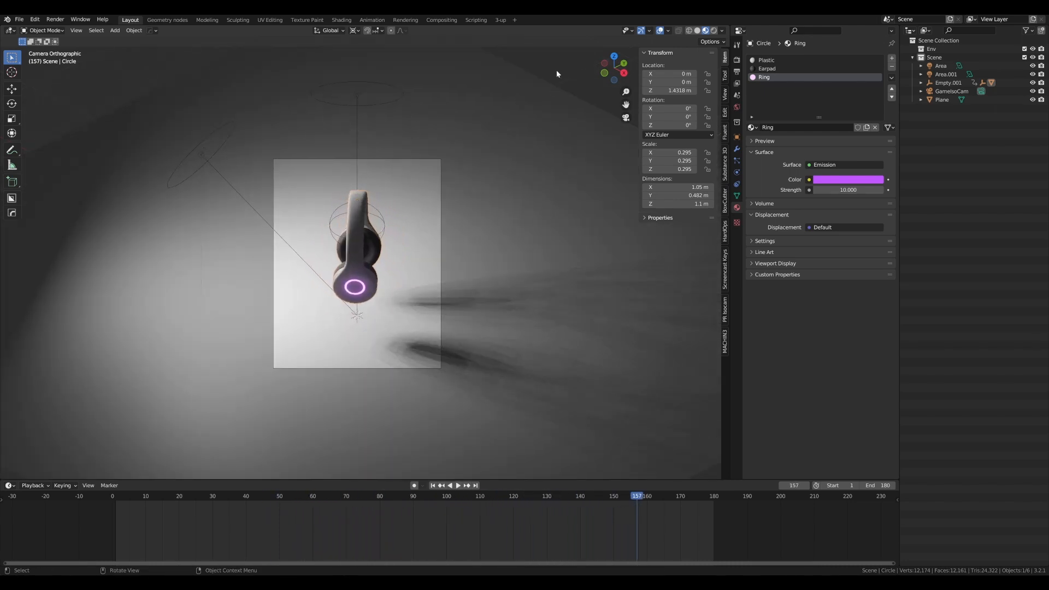
# - Select the floor plane and give it a new material named Background
pyautogui.click(556, 70)
pyautogui.scroll(-1, 507, 148)
pyautogui.scroll(-1, 507, 151)
pyautogui.scroll(1, 459, 157)
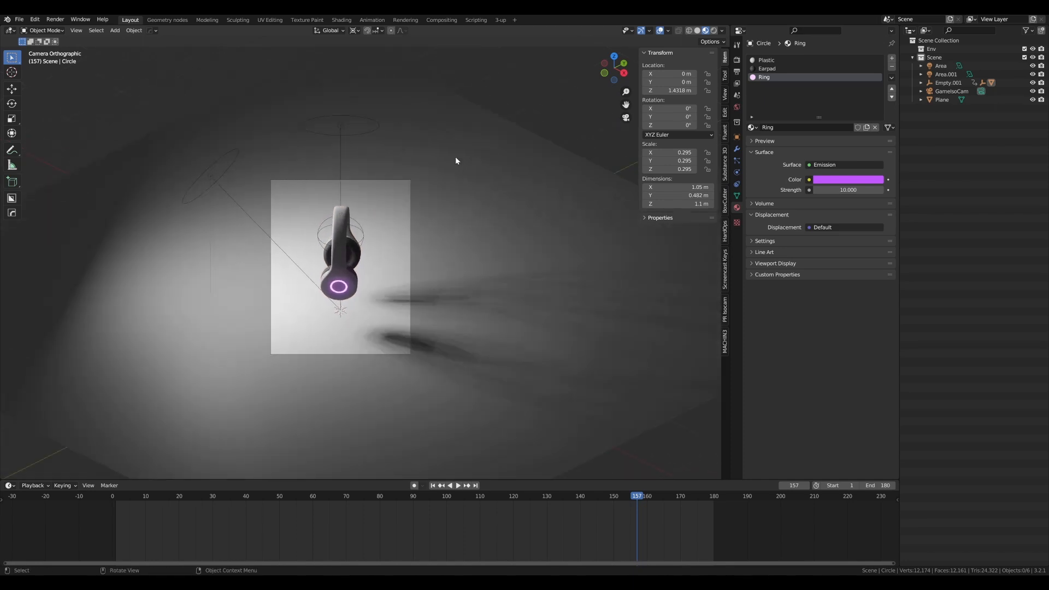
pyautogui.click(473, 139)
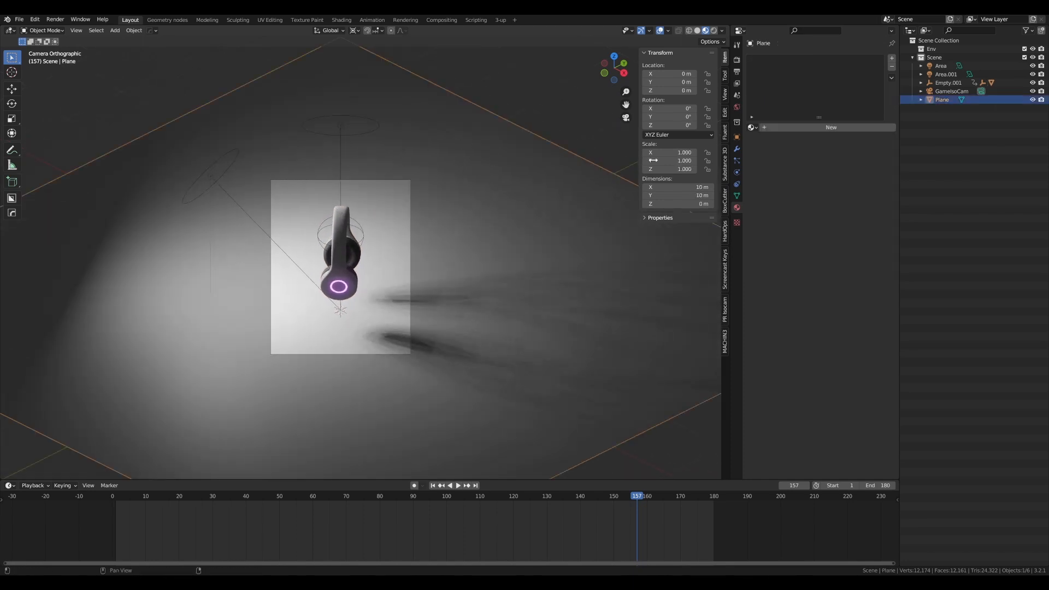
pyautogui.click(819, 126)
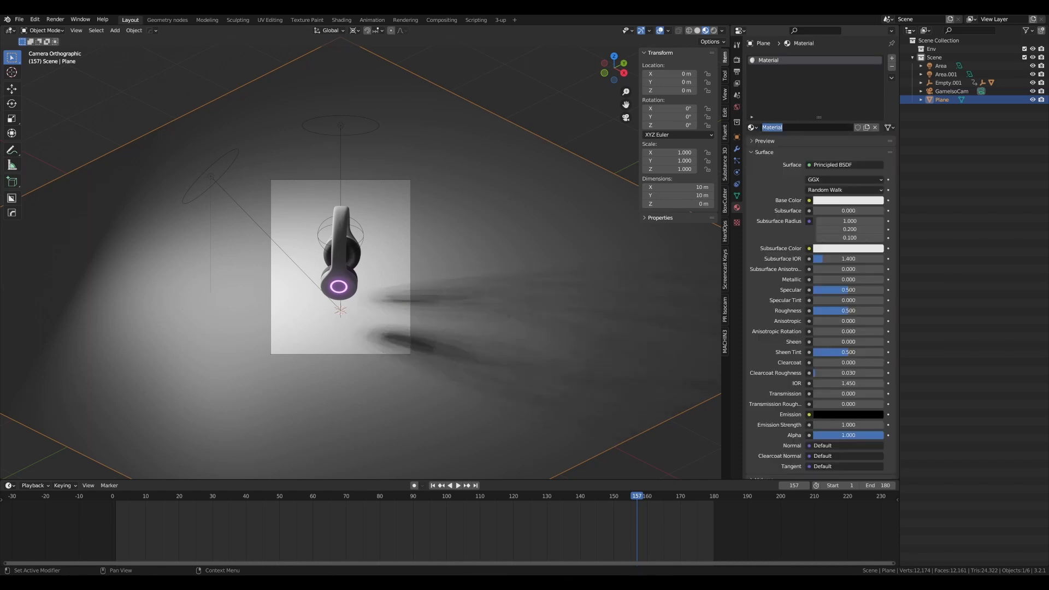
pyautogui.write('Background')
pyautogui.press('Return')
# - Darken the Background material's base color to near black
pyautogui.click(846, 202)
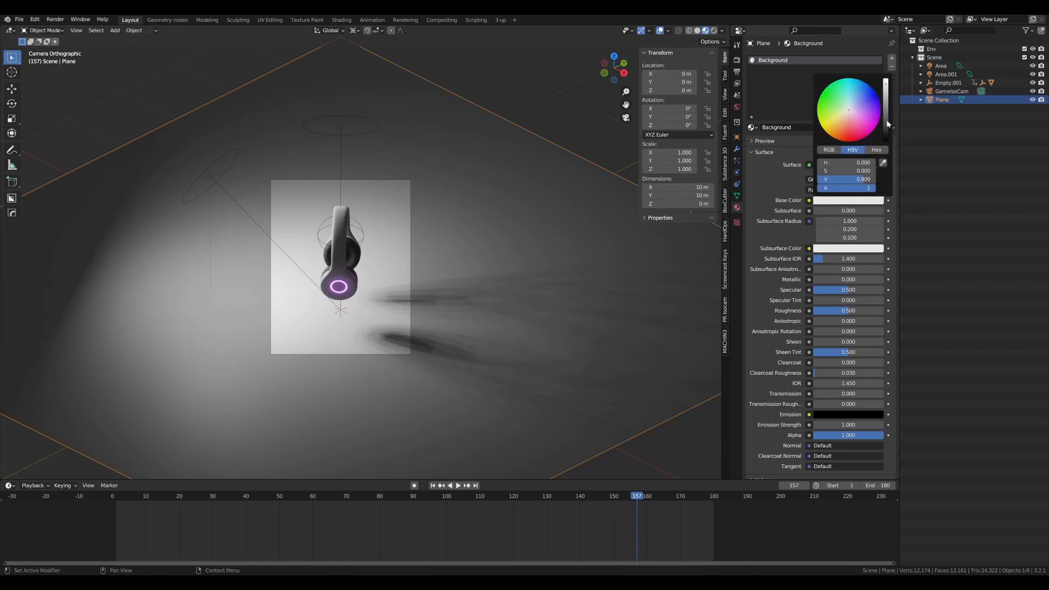
pyautogui.moveTo(886, 120); pyautogui.dragTo(886, 124)
pyautogui.scroll(1, 396, 235)
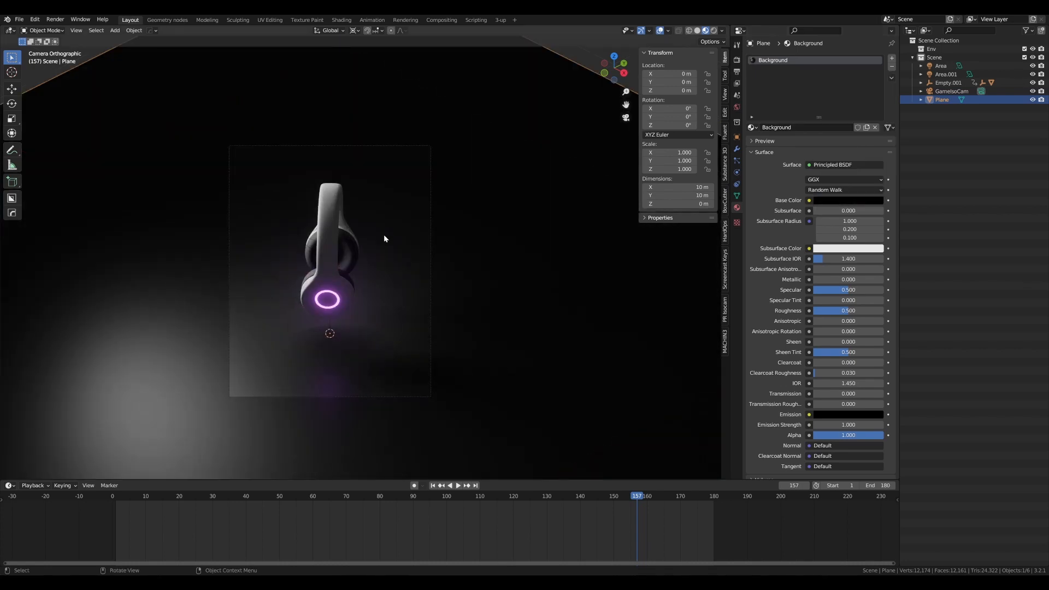
pyautogui.scroll(-2, 434, 215)
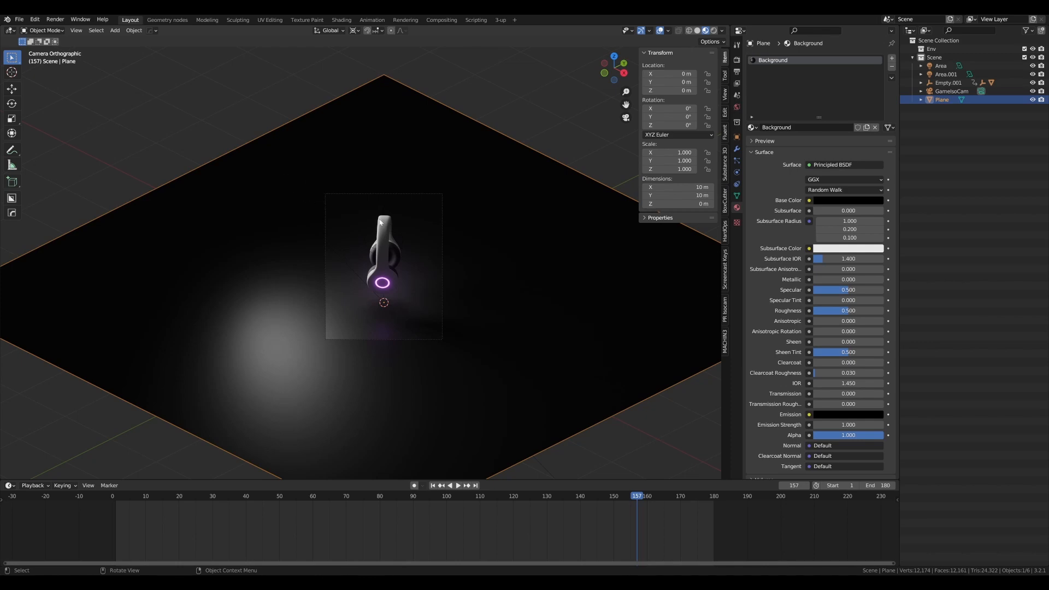
# - Preview the dark scene in Rendered shading, then switch the viewport to Solid shading
pyautogui.press('z')
pyautogui.click(431, 205)
pyautogui.press('z')
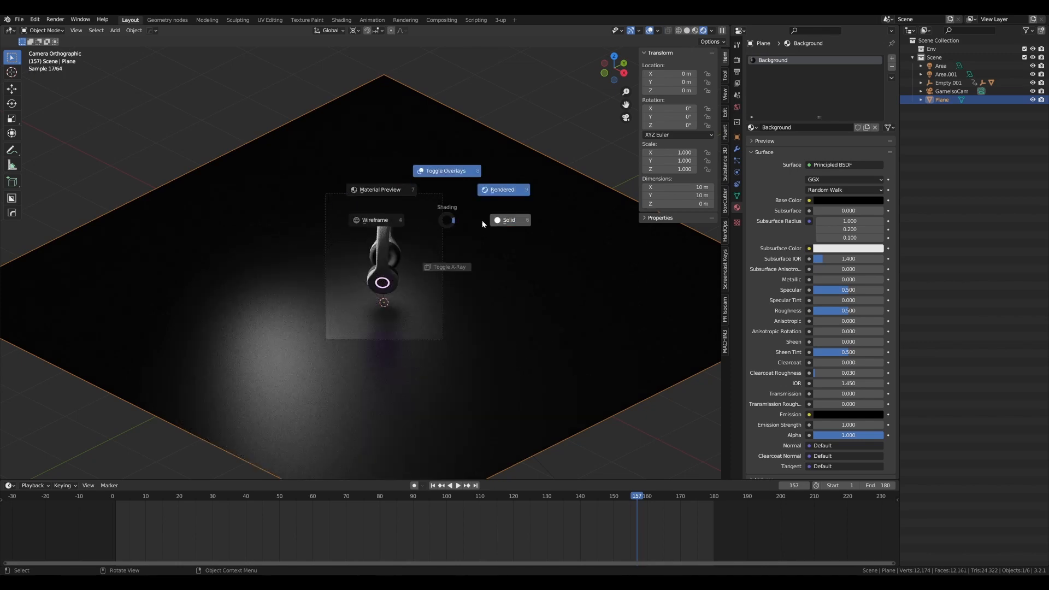
pyautogui.click(506, 221)
pyautogui.scroll(2, 461, 200)
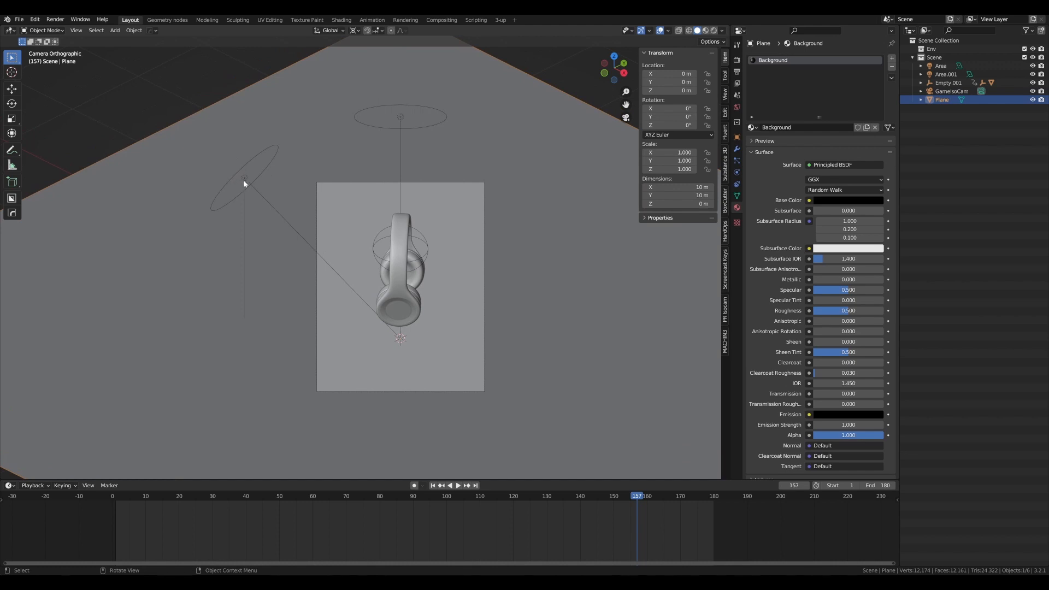
# - Select the area light on the headphones' left and tint its color soft blue with a hue of 0.650
pyautogui.click(243, 181)
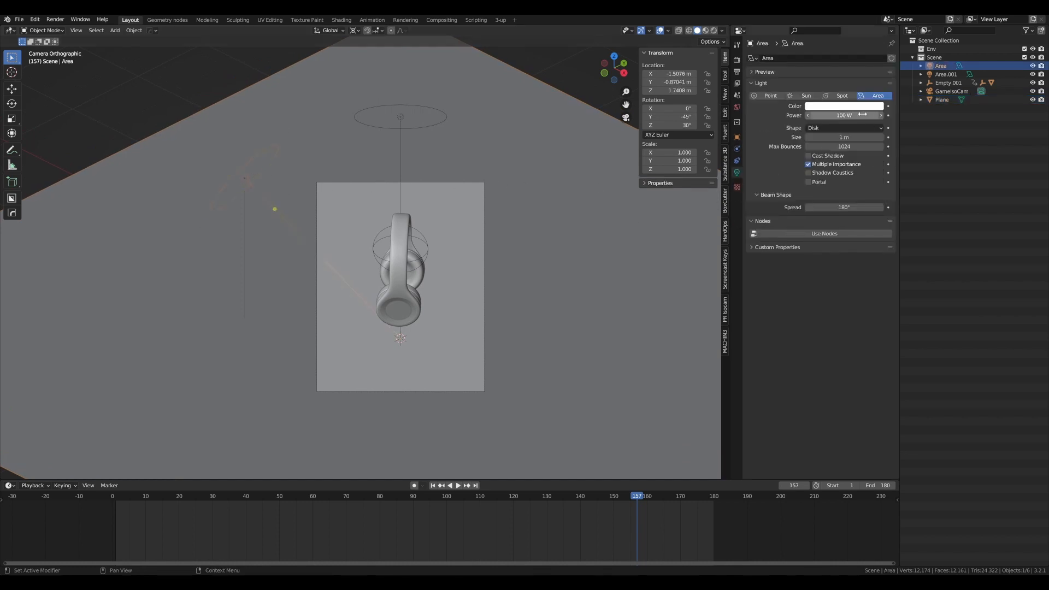
pyautogui.click(844, 106)
pyautogui.click(851, 137)
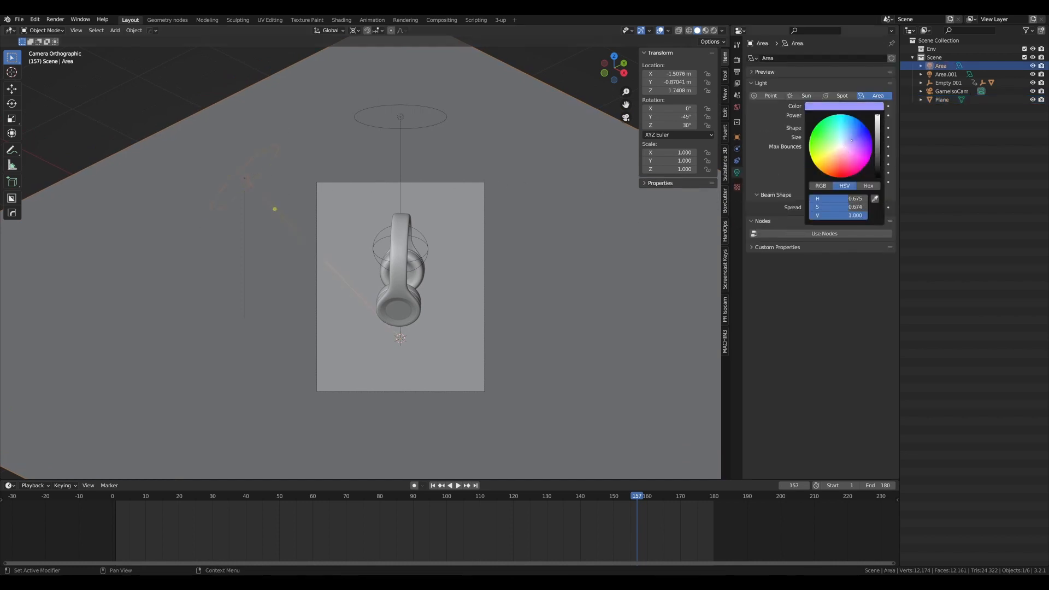
pyautogui.moveTo(851, 141); pyautogui.dragTo(851, 136)
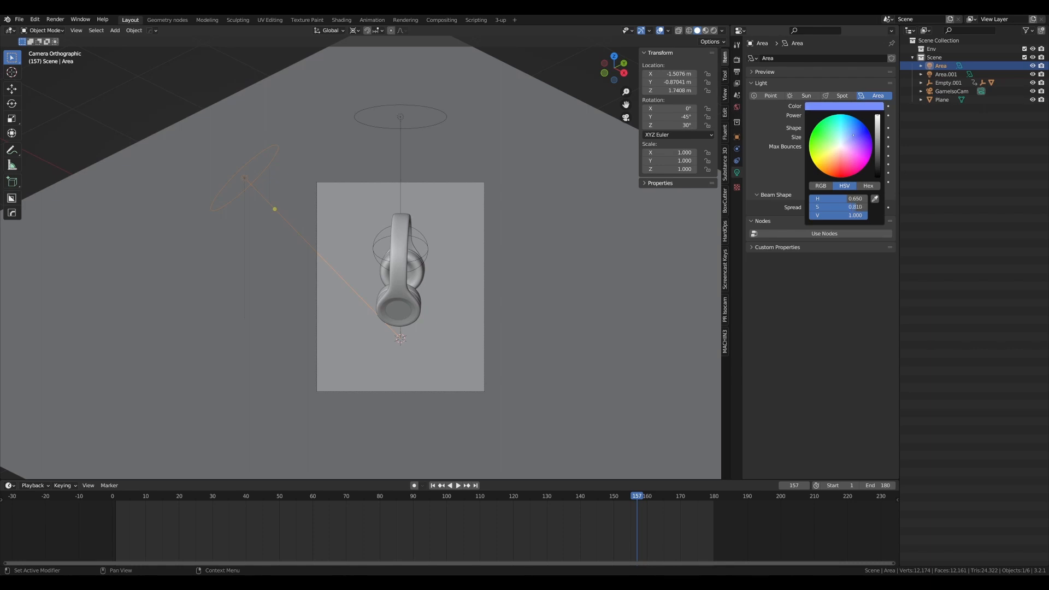
# - Select the second area light, Area.001, above the headphones and switch the viewport to Material Preview shading
pyautogui.scroll(-1, 428, 210)
pyautogui.keyDown('shift'); pyautogui.moveTo(428, 210); pyautogui.dragTo(431, 217, button='middle'); pyautogui.keyUp('shift')
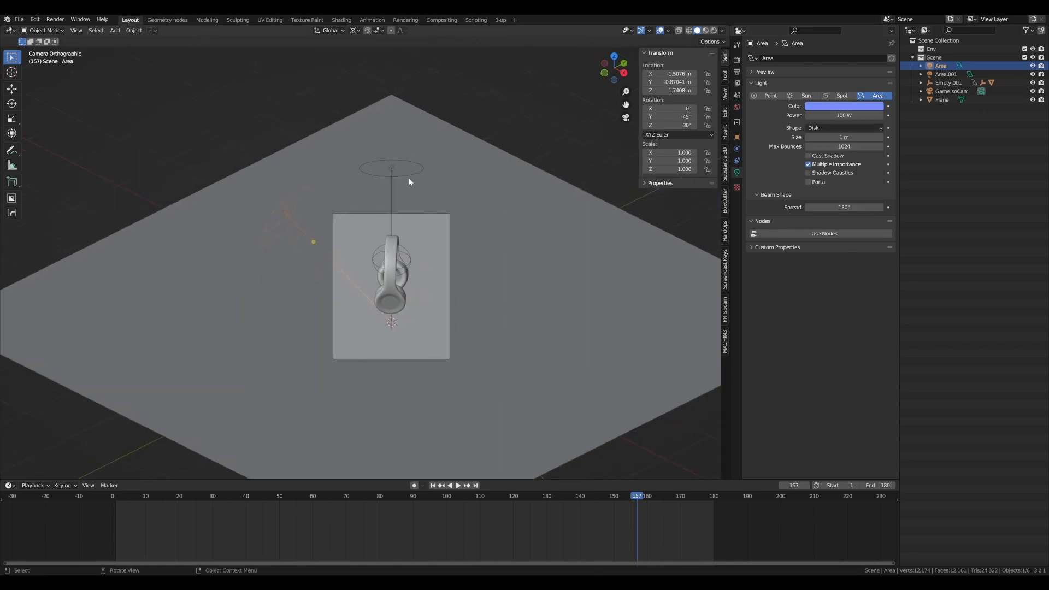
pyautogui.click(413, 180)
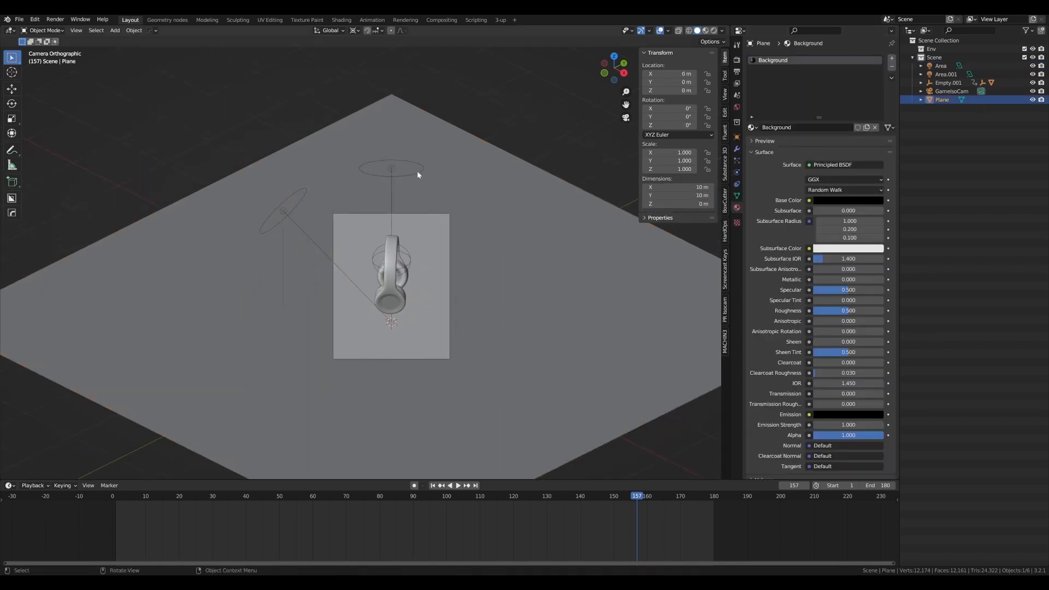
pyautogui.click(417, 174)
pyautogui.scroll(2, 419, 175)
pyautogui.press('z')
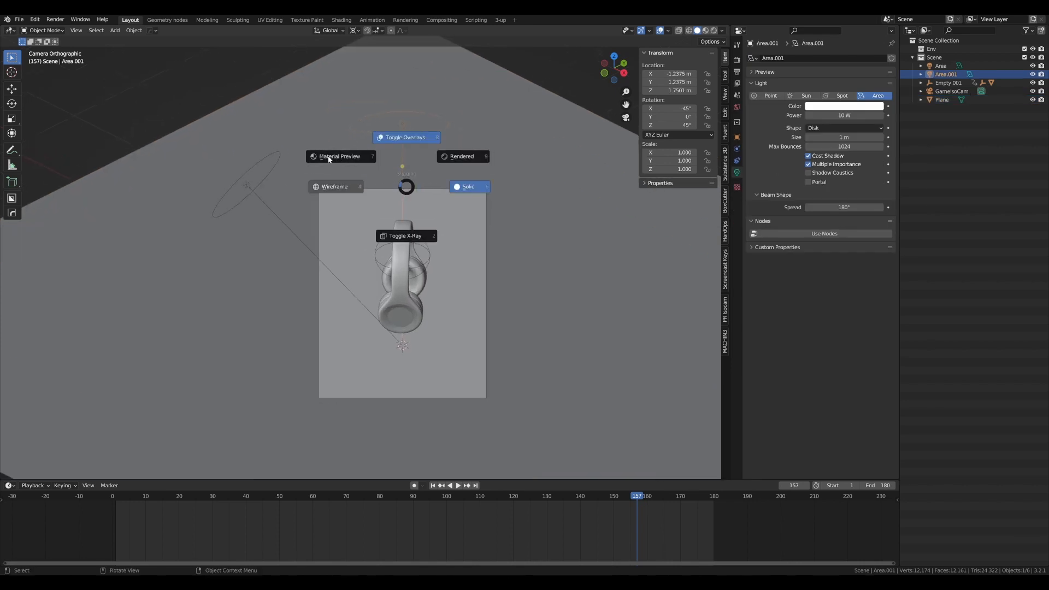
pyautogui.click(344, 155)
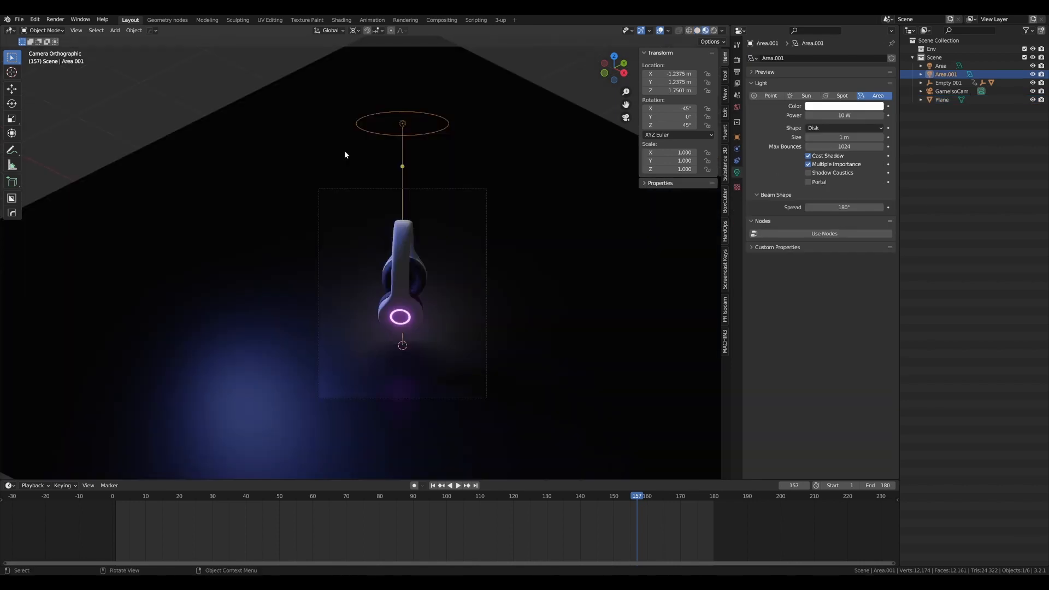
# - Give the Area.001 light a saturated pink-magenta color and set its power to 80 W
pyautogui.scroll(-1, 407, 141)
pyautogui.click(858, 108)
pyautogui.moveTo(853, 148); pyautogui.dragTo(859, 151)
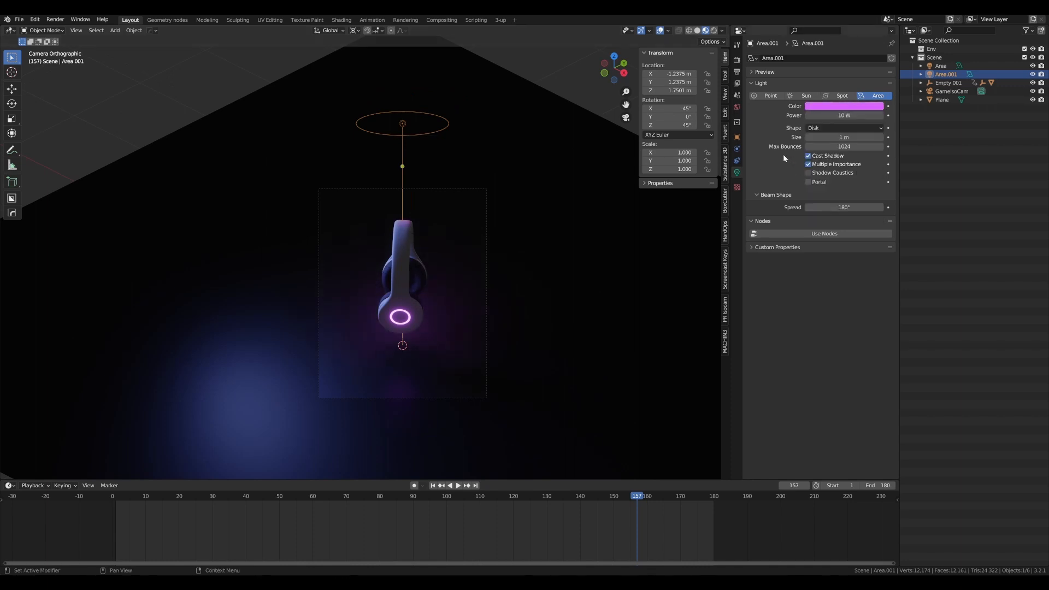
pyautogui.click(836, 116)
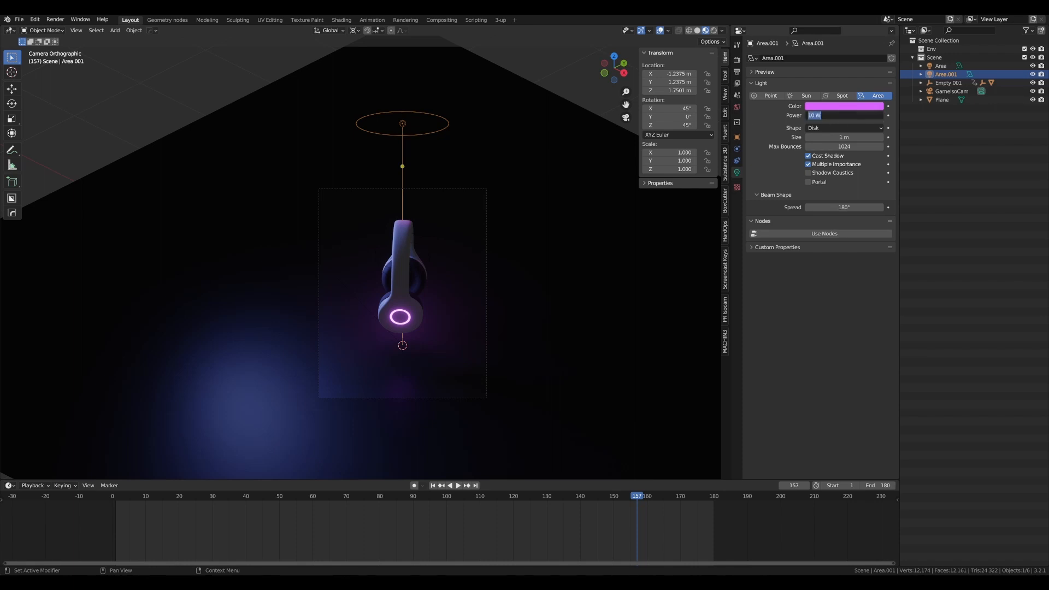
pyautogui.write('80')
pyautogui.press('Return')
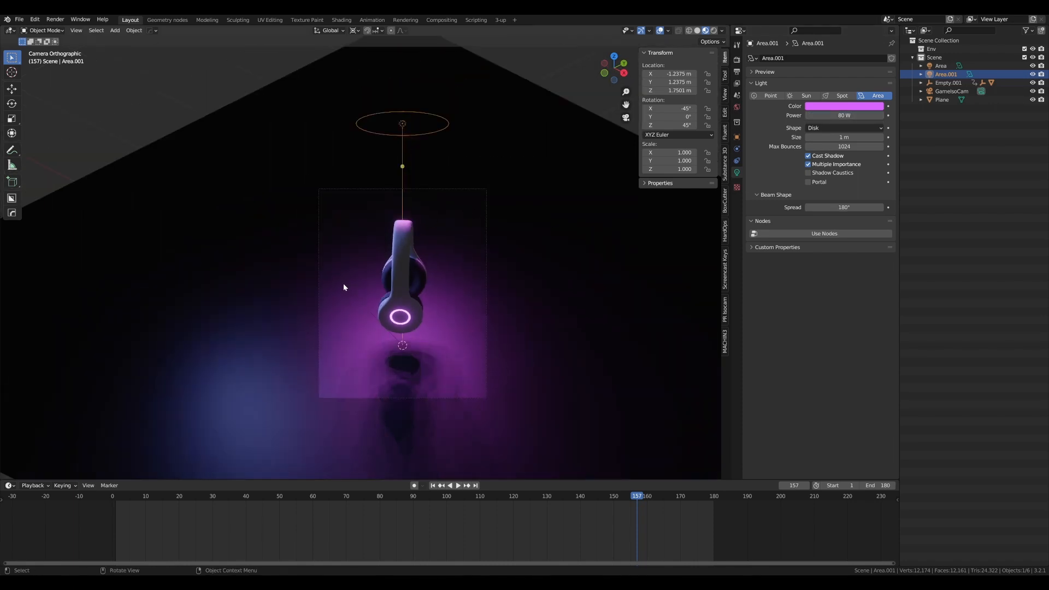
# - Select the blue area light and set its power to 160 W
pyautogui.click(343, 283)
pyautogui.click(844, 115)
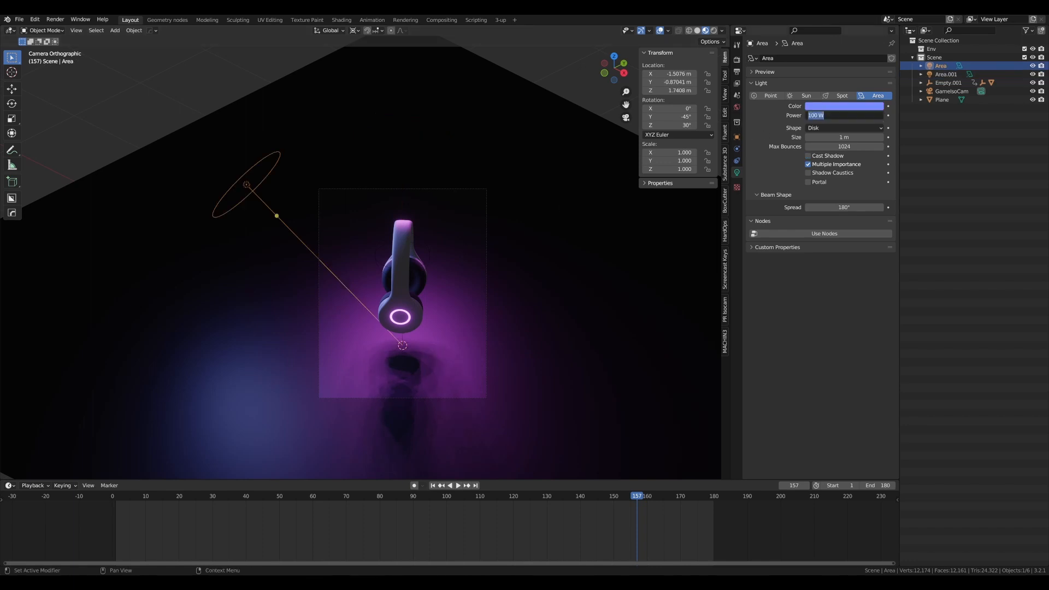
pyautogui.write('160')
pyautogui.press('Return')
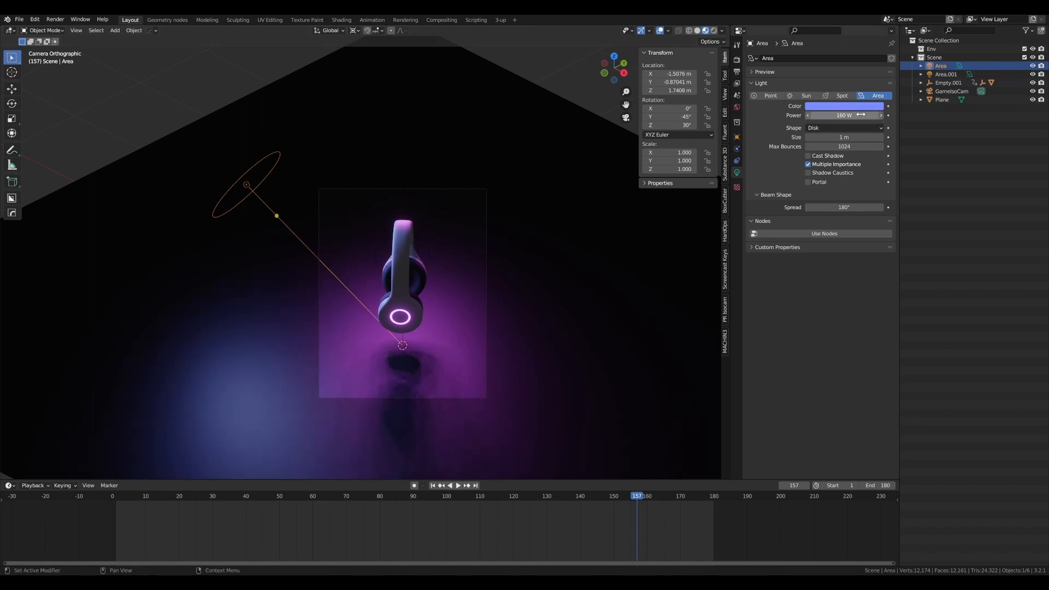
# - Play the turntable from the first frame through the scene camera to check the blue and magenta lighting
pyautogui.moveTo(323, 257); pyautogui.dragTo(360, 265, button='middle')
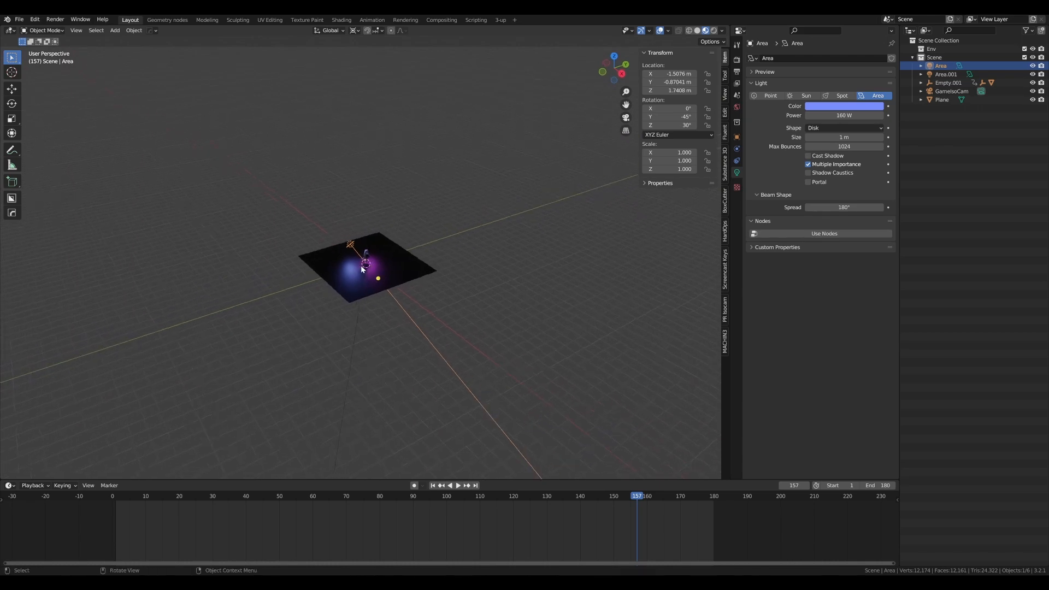
pyautogui.press('KP_0')
pyautogui.hotkey('shift', 'Left')
pyautogui.hotkey('shift', 'space')
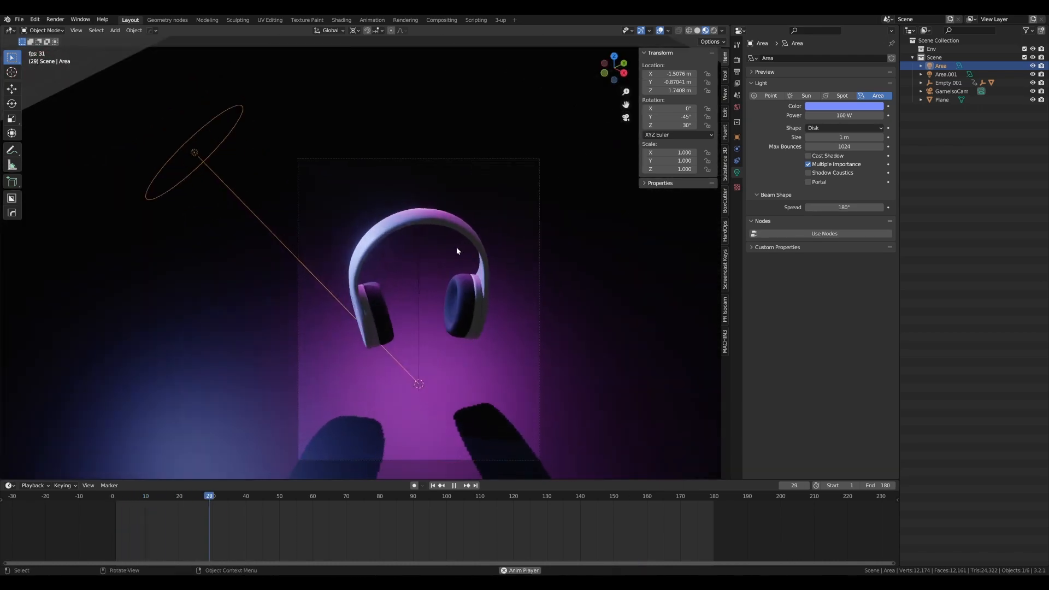
pyautogui.hotkey('shift', 'space')
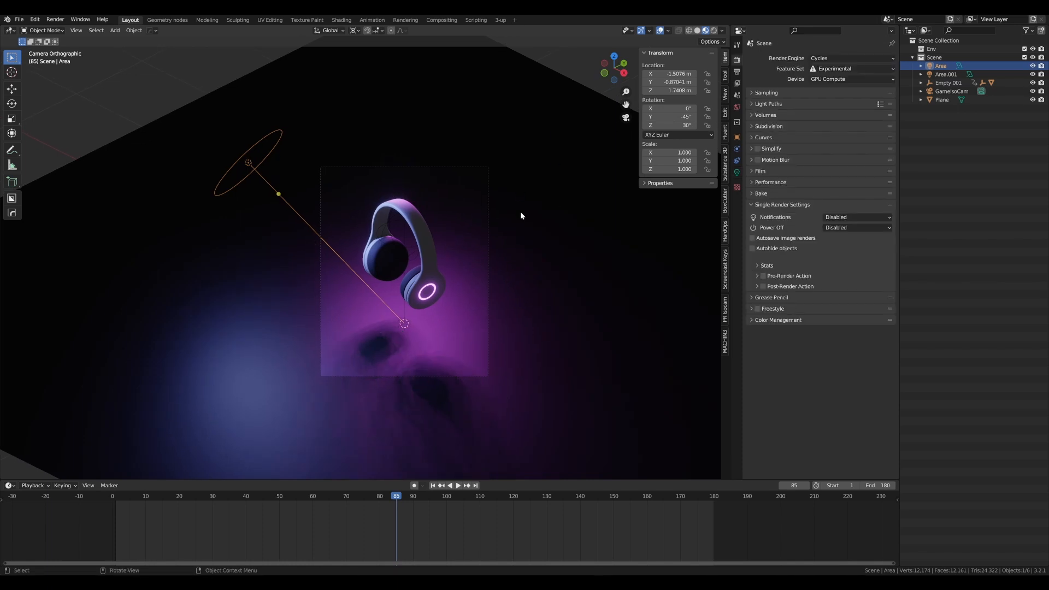
# - Set the render engine to Eevee in Material Preview shading and examine the headphones' glow and floor shadows
pyautogui.press('z')
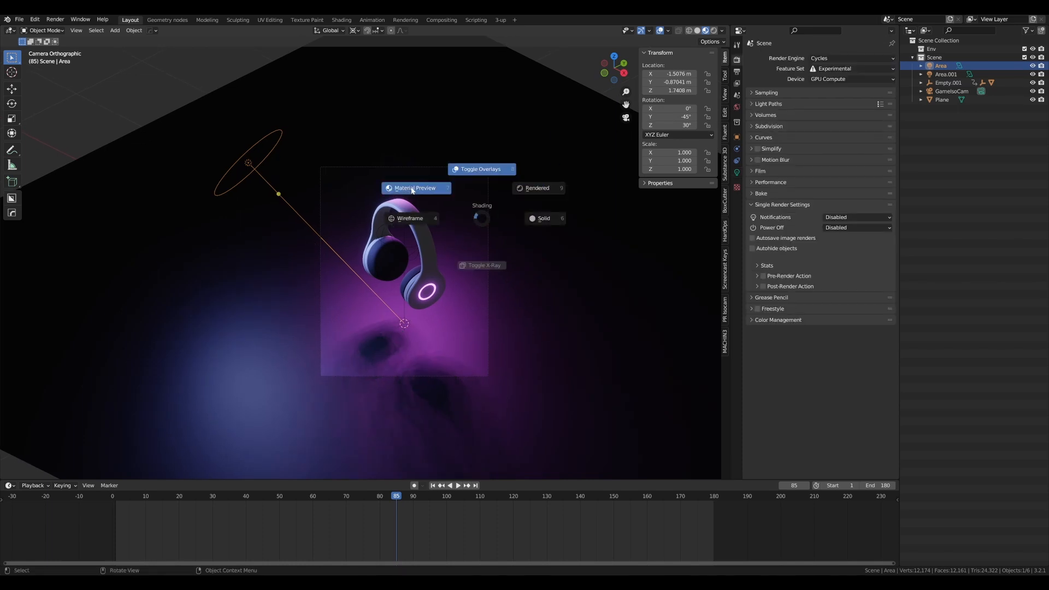
pyautogui.click(411, 188)
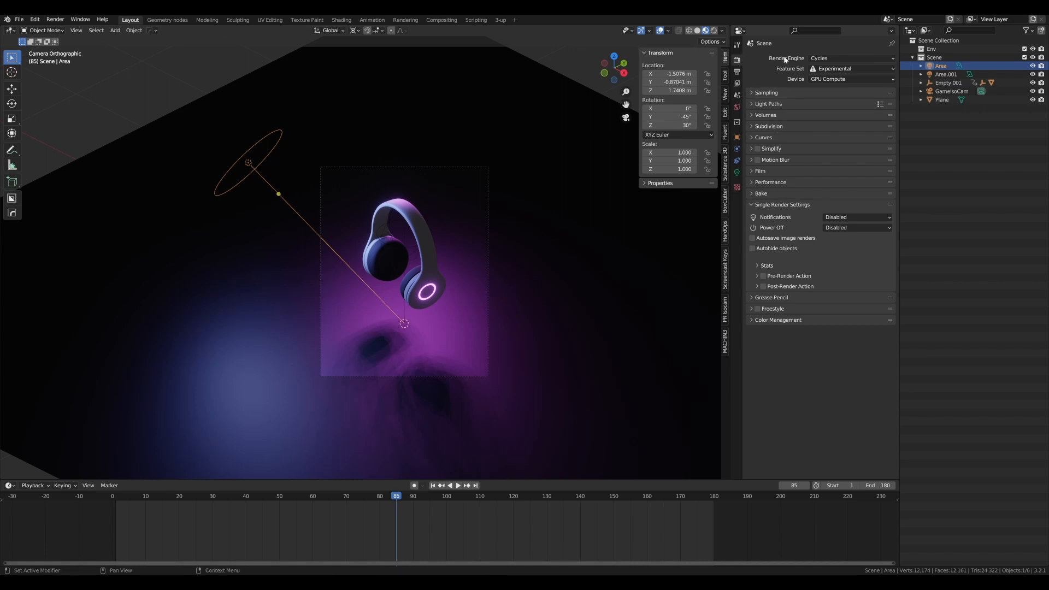
pyautogui.click(841, 58)
pyautogui.click(844, 70)
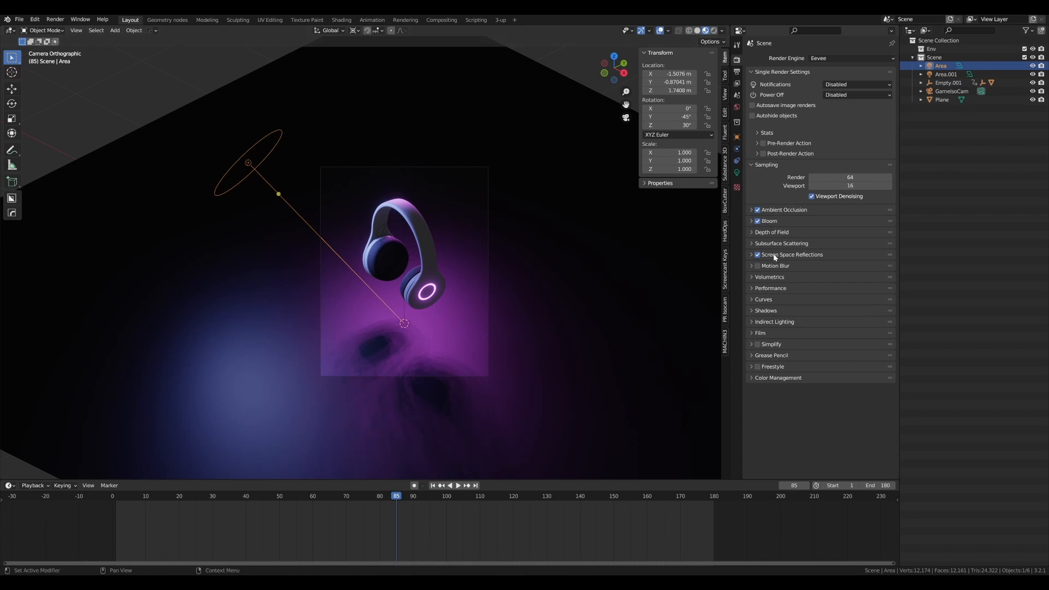
pyautogui.scroll(3, 359, 246)
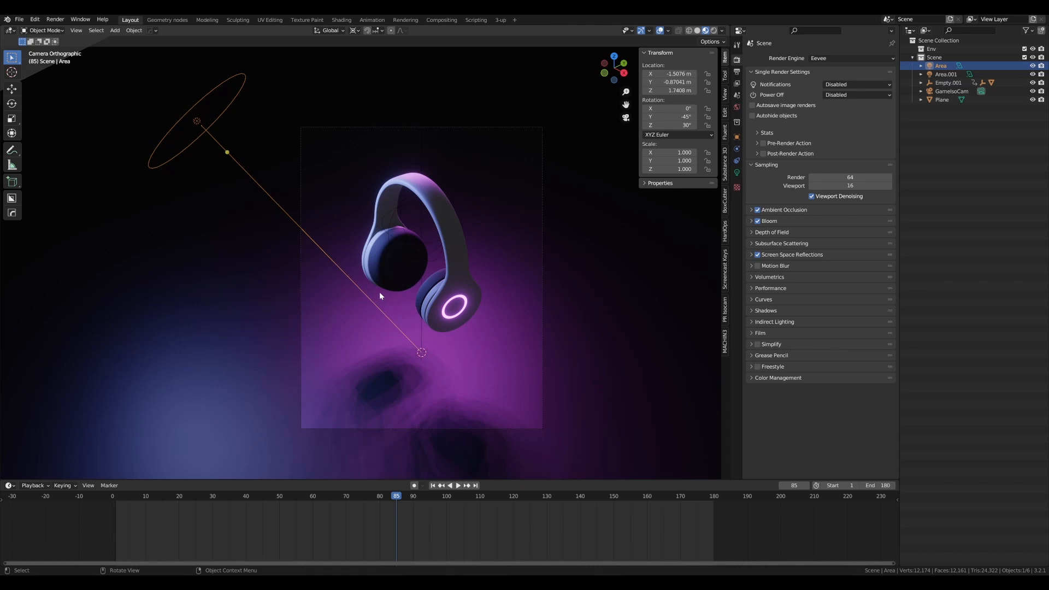
pyautogui.scroll(-1, 473, 247)
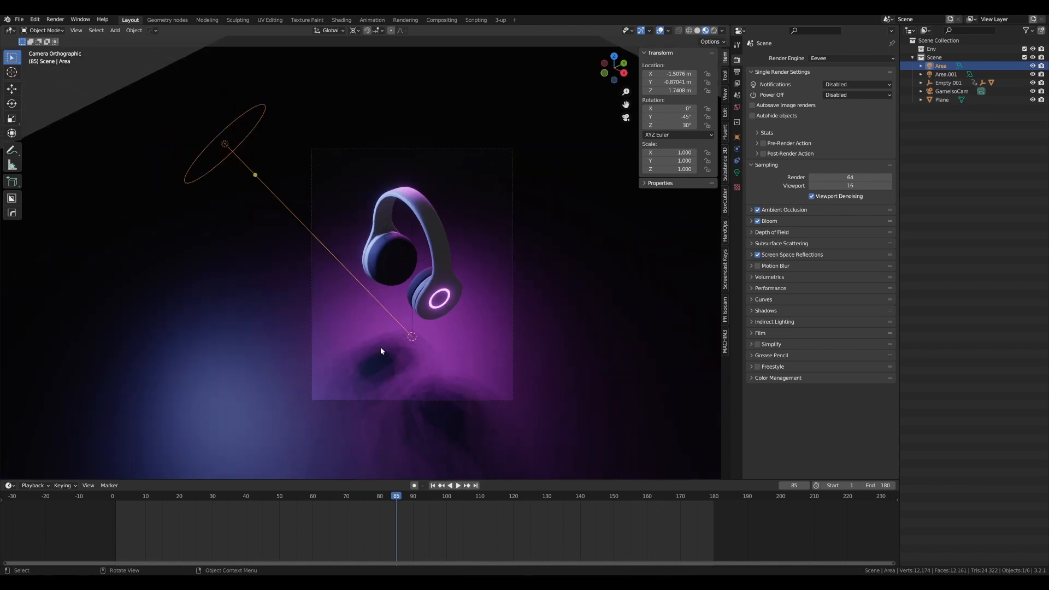
pyautogui.scroll(-2, 438, 198)
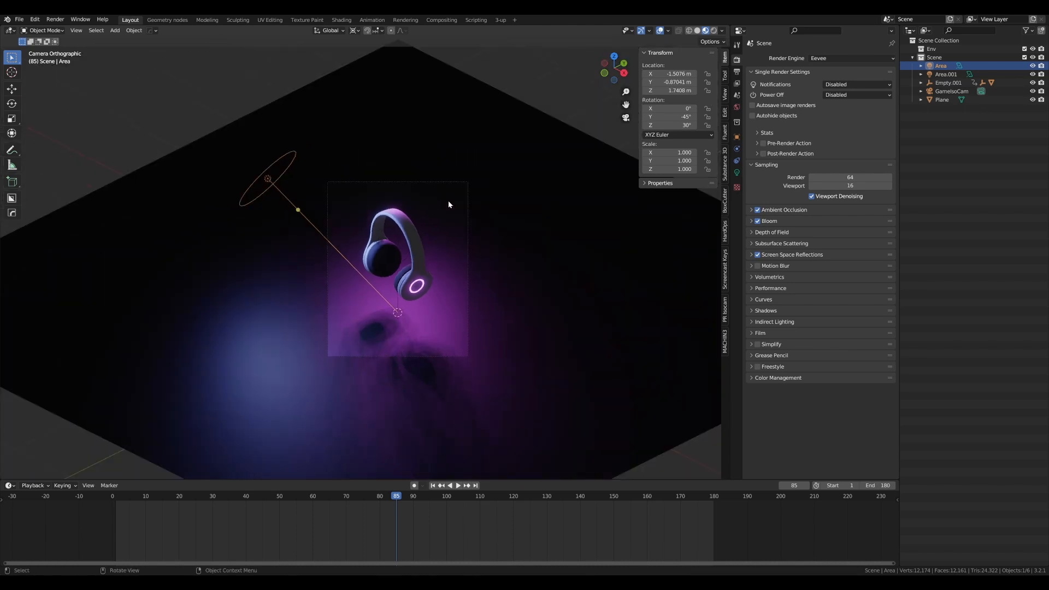
pyautogui.scroll(2, 448, 202)
pyautogui.scroll(-1, 448, 205)
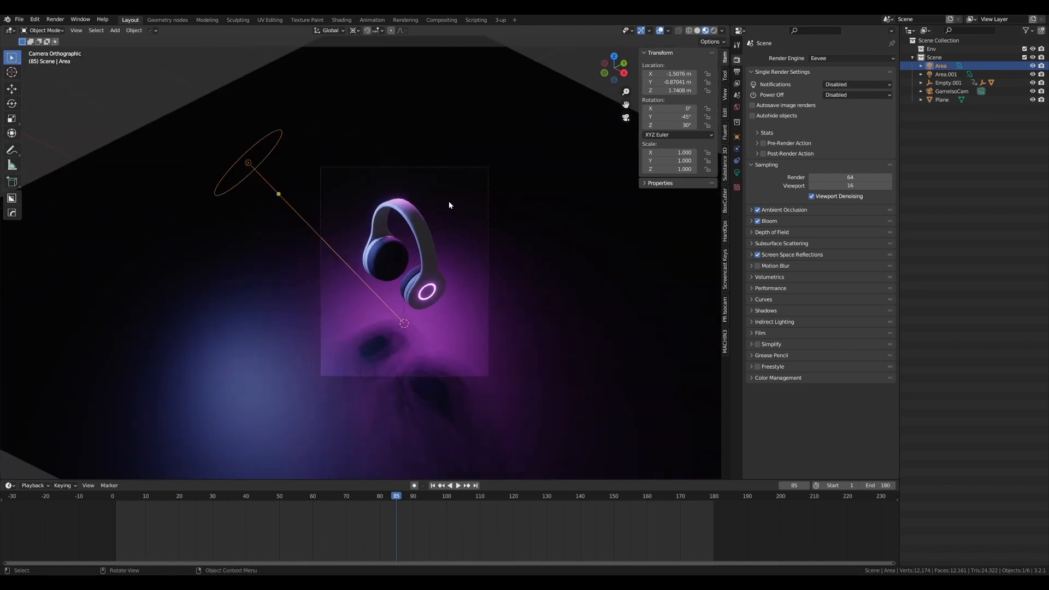
pyautogui.scroll(-1, 448, 202)
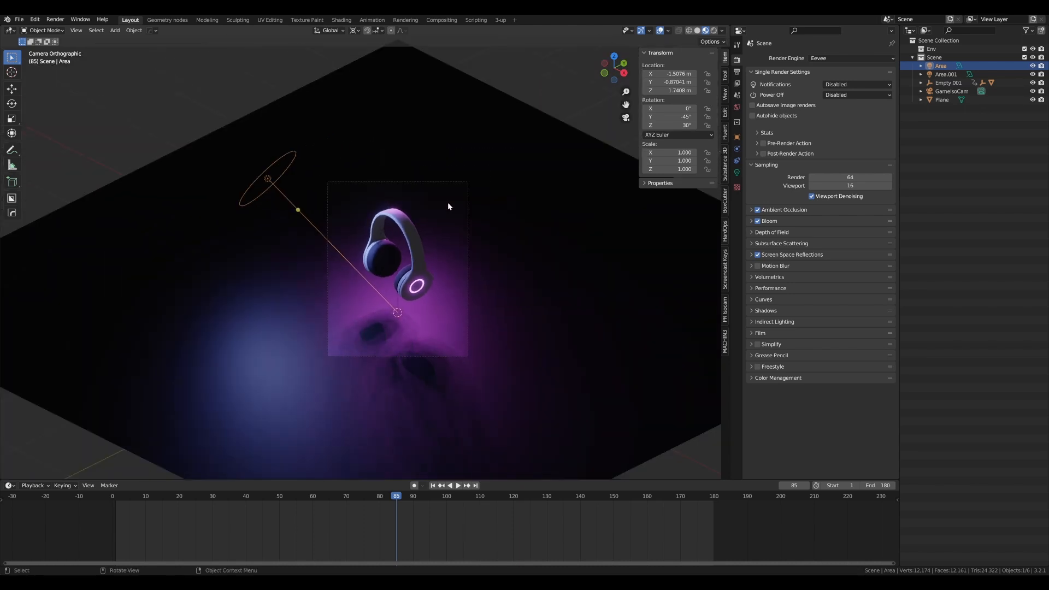
# - Switch the viewport to Rendered shading with the Cycles render engine and inspect the lit headphones
pyautogui.press('z')
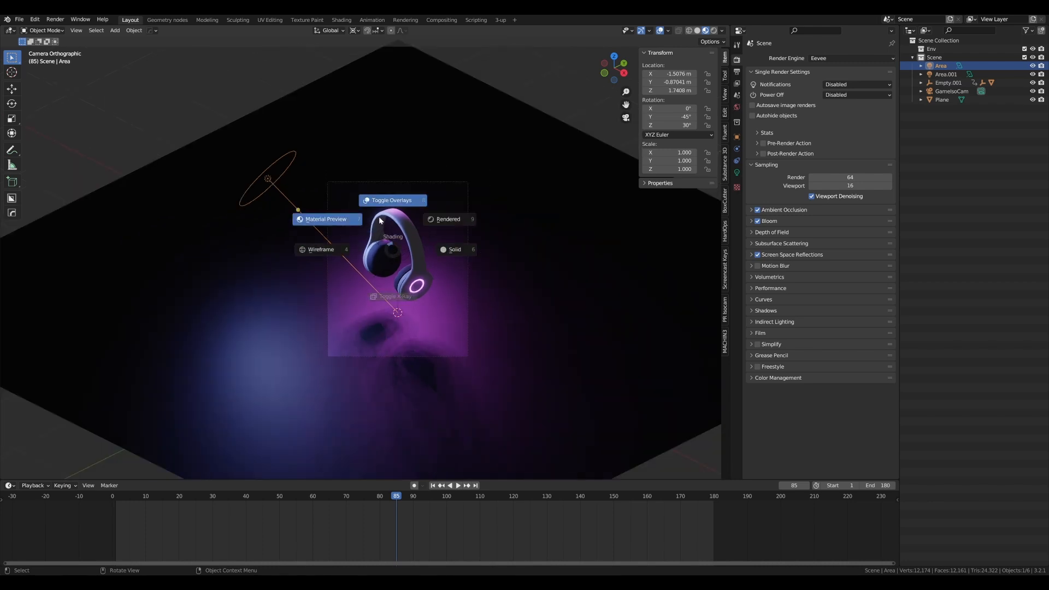
pyautogui.click(447, 219)
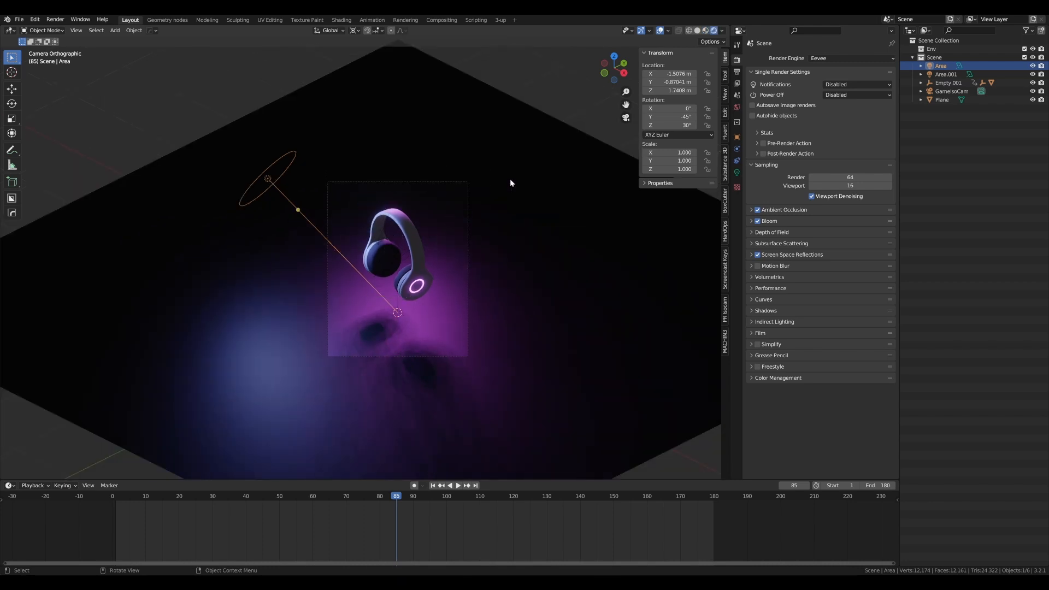
pyautogui.click(830, 59)
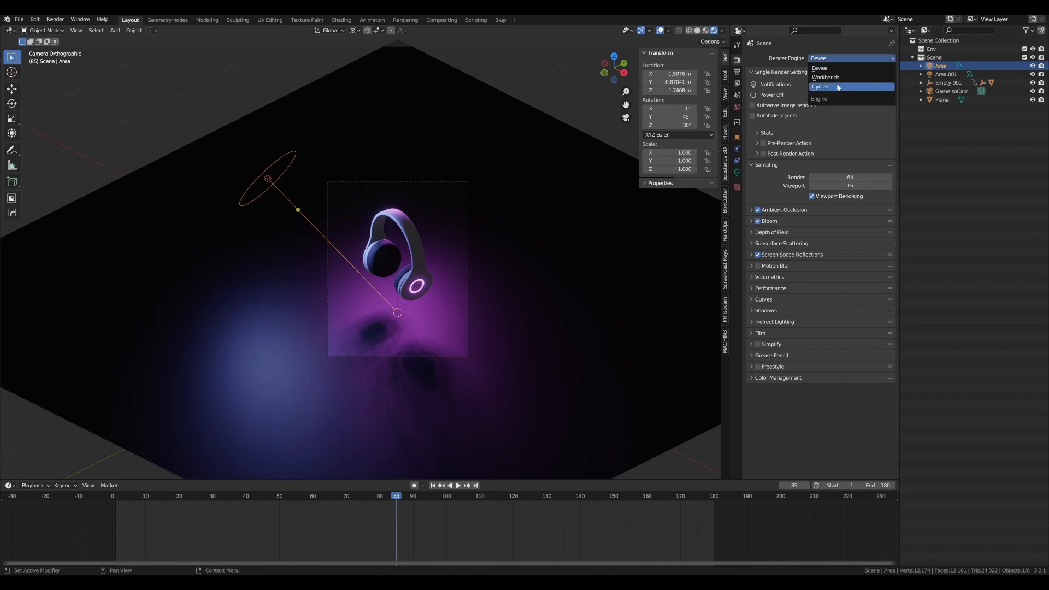
pyautogui.click(831, 86)
pyautogui.scroll(2, 450, 255)
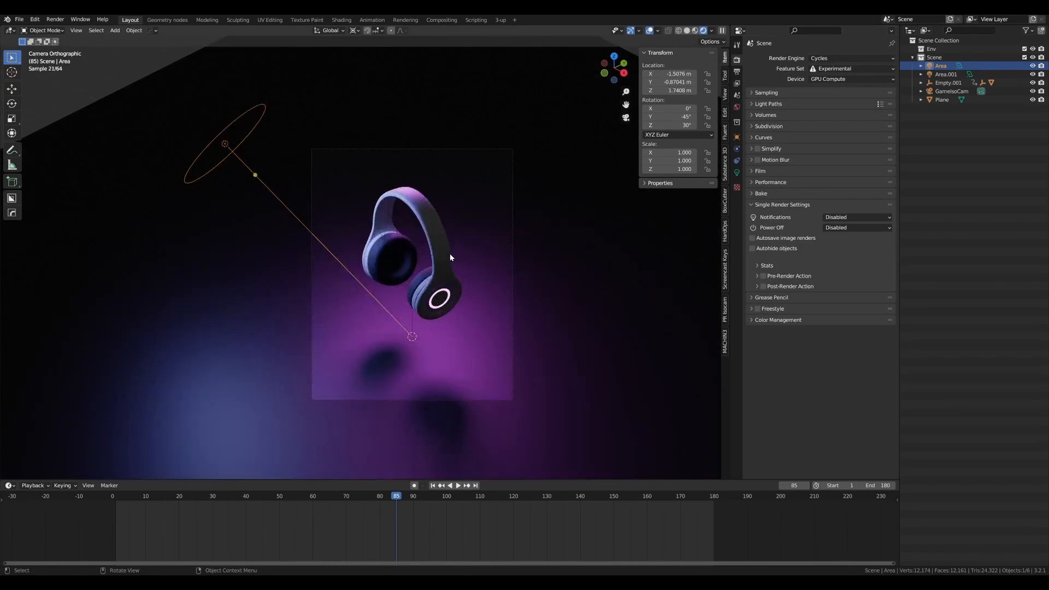
pyautogui.scroll(1, 447, 270)
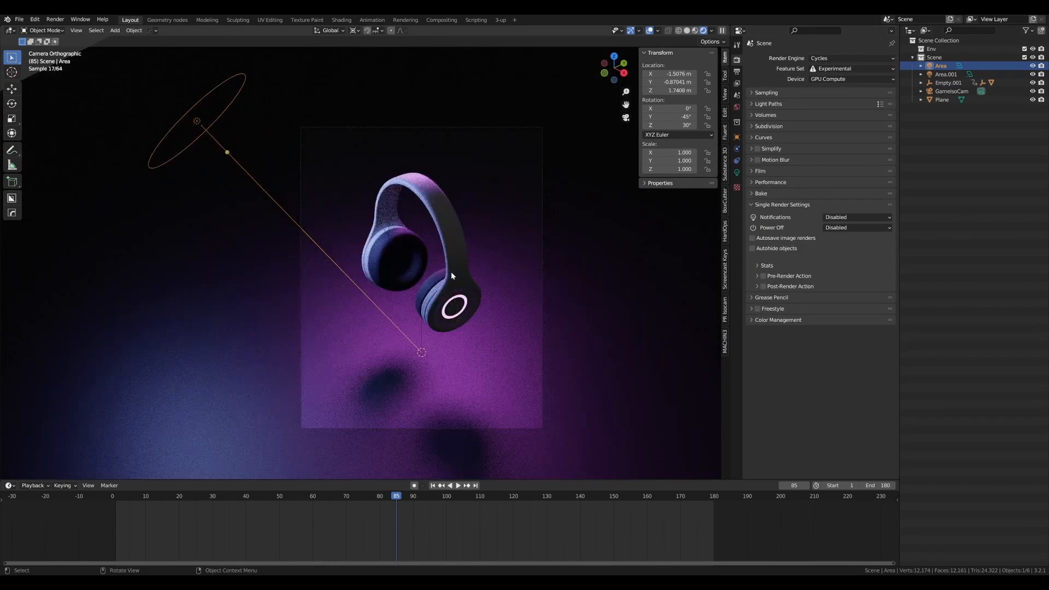
pyautogui.scroll(-2, 450, 271)
pyautogui.scroll(1, 451, 271)
pyautogui.scroll(-1, 450, 271)
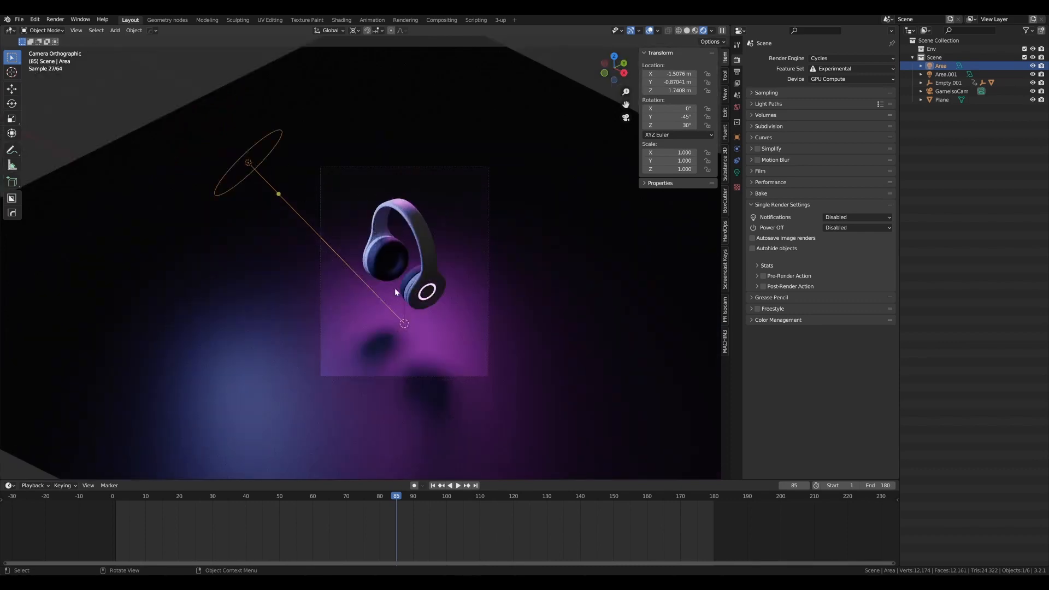
# - Mark the headphones' shadows on the floor with a freehand annotation and erase it
pyautogui.press('d')
pyautogui.moveTo(387, 331); pyautogui.dragTo(395, 341)
pyautogui.moveTo(432, 363)
pyautogui.mouseDown(button='right')
pyautogui.moveTo(365, 349)
pyautogui.moveTo(385, 335)
pyautogui.mouseUp(button='right')
# - Turn off Cast Shadow for the magenta Area.001 light, check the blue light's settings, and select the floor plane
pyautogui.scroll(-1, 451, 155)
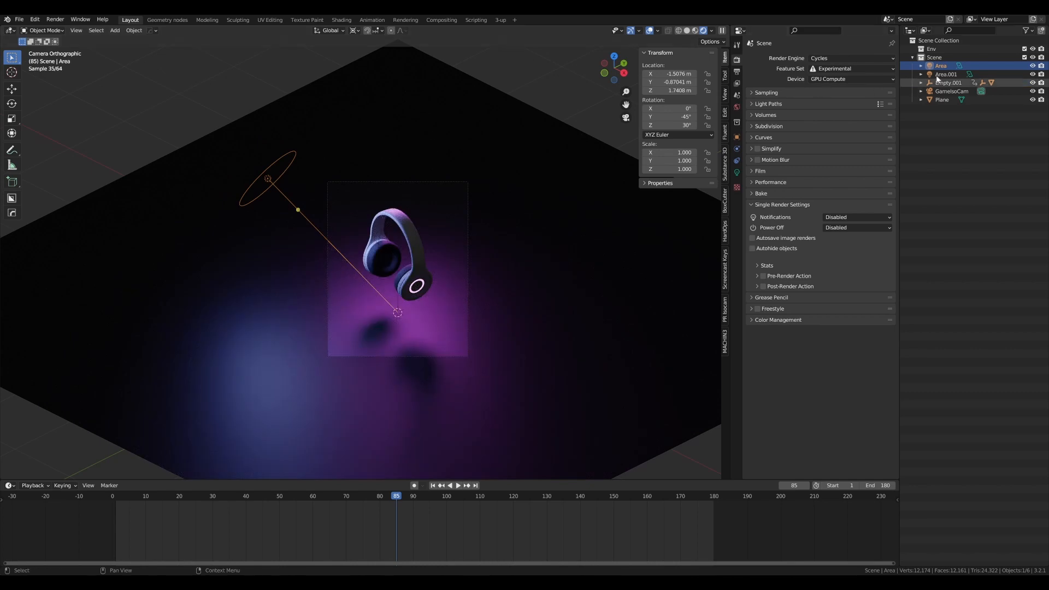
pyautogui.click(944, 75)
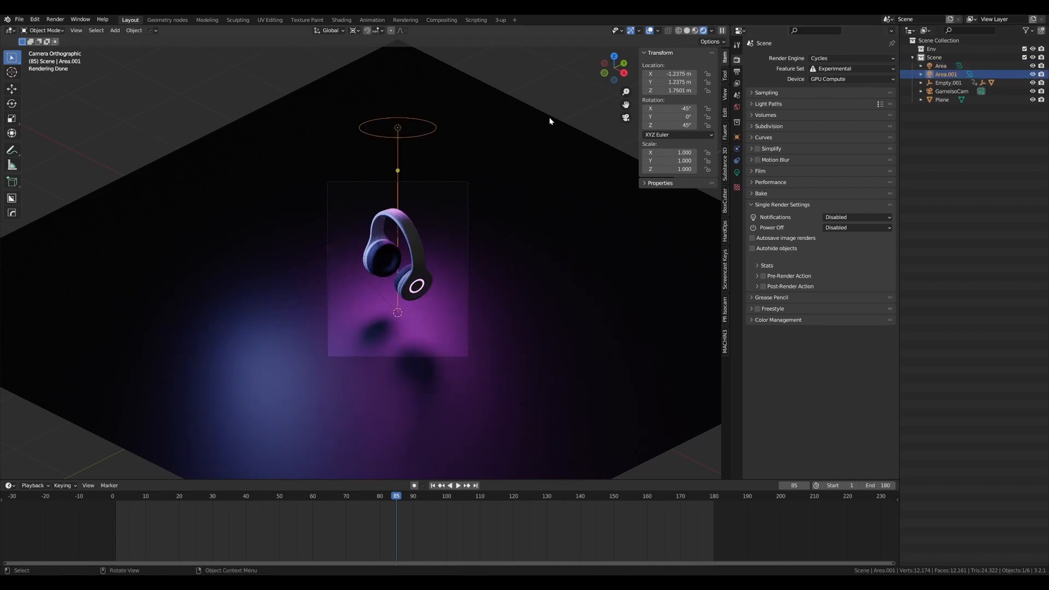
pyautogui.scroll(1, 387, 223)
pyautogui.click(736, 172)
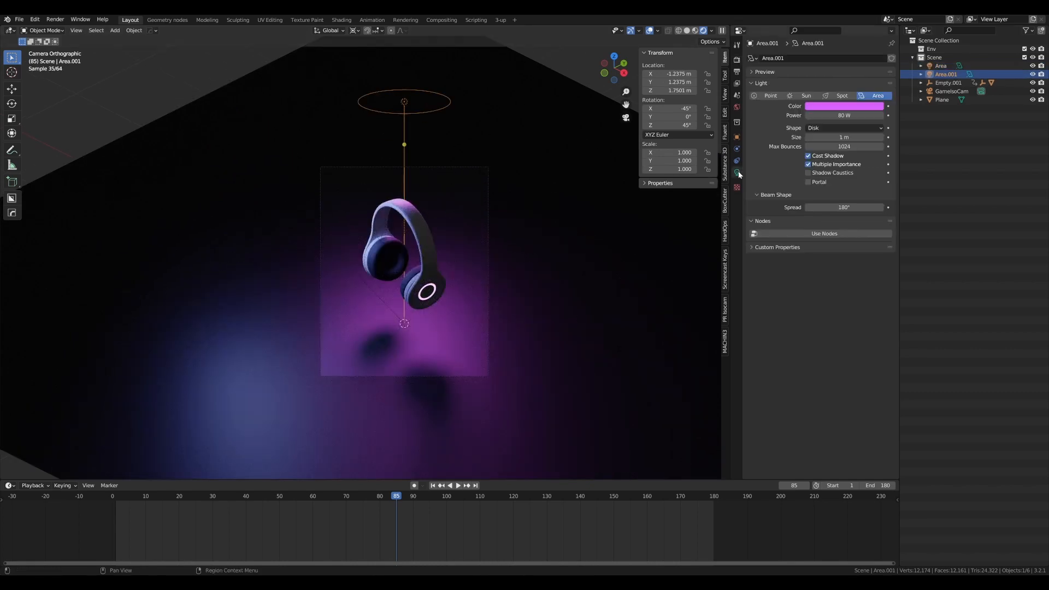
pyautogui.click(830, 158)
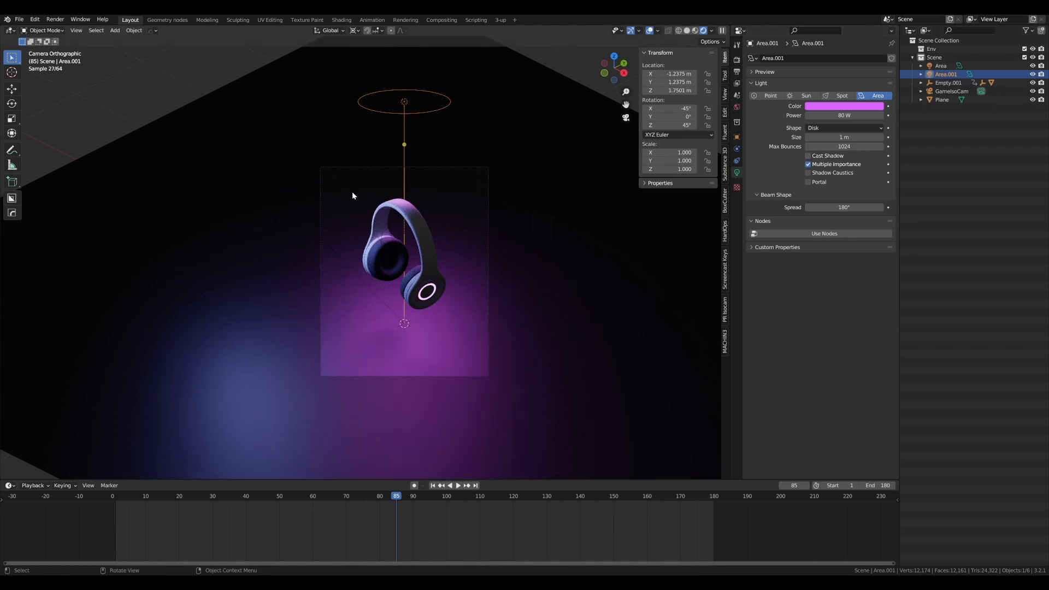
pyautogui.click(358, 278)
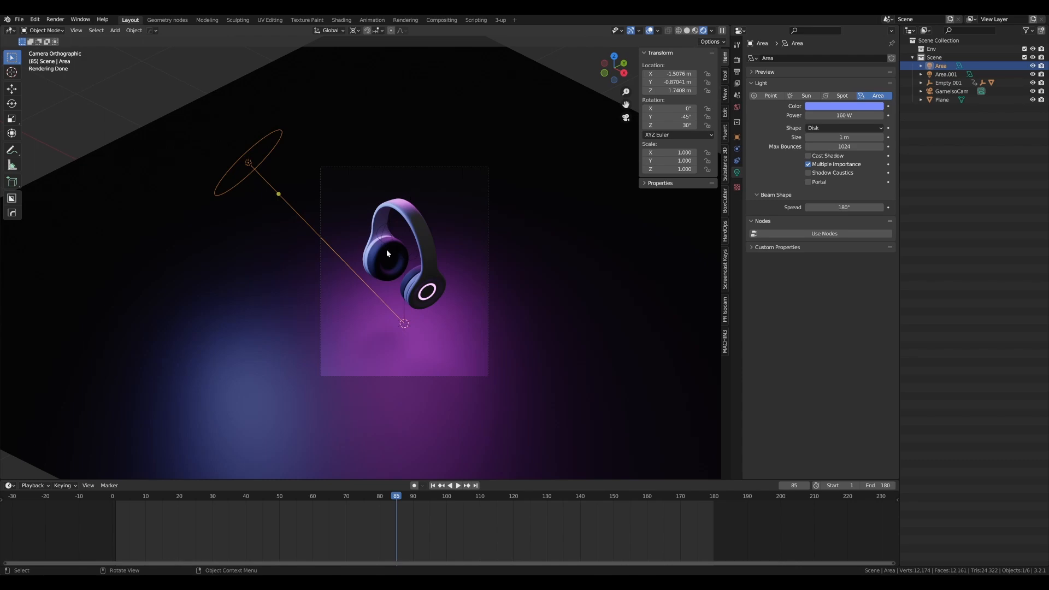
pyautogui.click(404, 310)
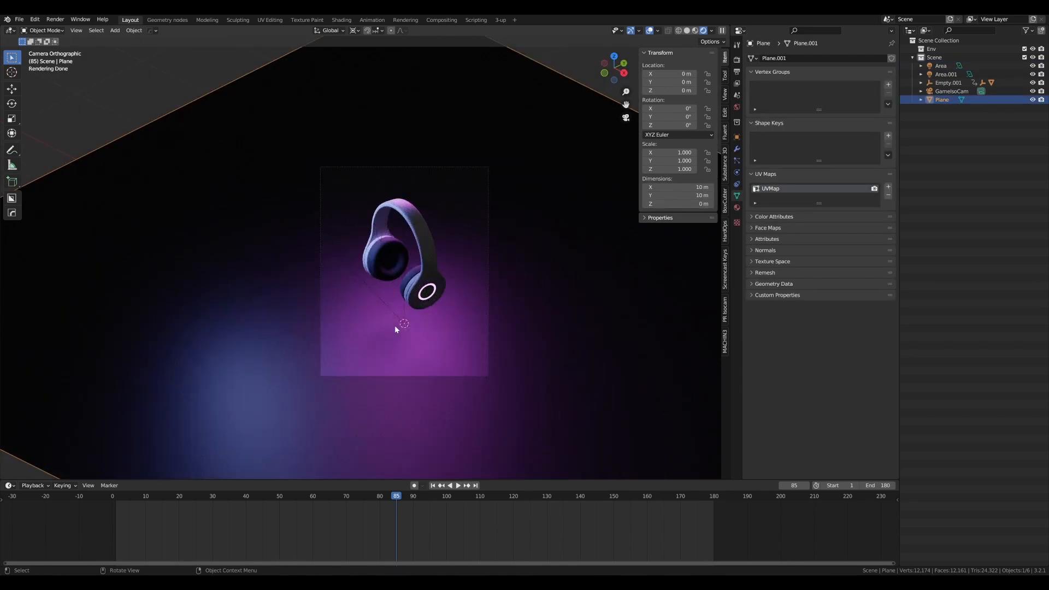
# - Mark the floor area beneath the headphones with short freehand annotations and erase them
pyautogui.press('d')
pyautogui.moveTo(395, 327); pyautogui.dragTo(402, 346)
pyautogui.moveTo(403, 346); pyautogui.dragTo(393, 357, button='right')
pyautogui.press('d')
pyautogui.moveTo(388, 329); pyautogui.dragTo(401, 336)
pyautogui.moveTo(401, 337); pyautogui.dragTo(359, 353, button='right')
pyautogui.press('d')
pyautogui.moveTo(362, 344); pyautogui.dragTo(412, 332)
pyautogui.moveTo(412, 332); pyautogui.dragTo(395, 350, button='right')
# - Set the roughness of the floor plane's Background material to about 0.523
pyautogui.click(736, 207)
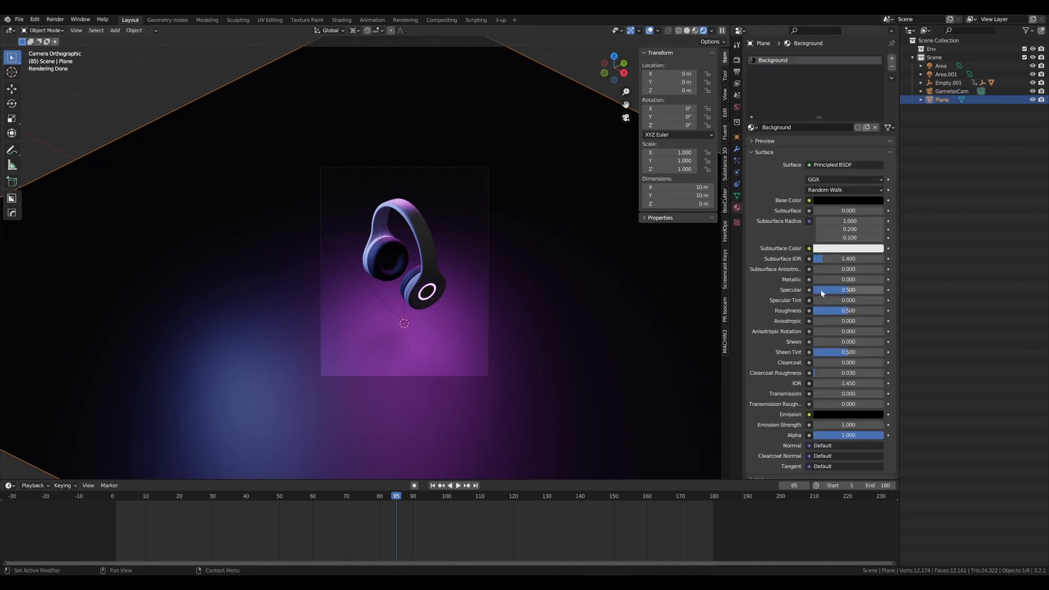
pyautogui.moveTo(855, 312)
pyautogui.mouseDown()
pyautogui.moveTo(876, 312)
pyautogui.moveTo(848, 310)
pyautogui.mouseUp()
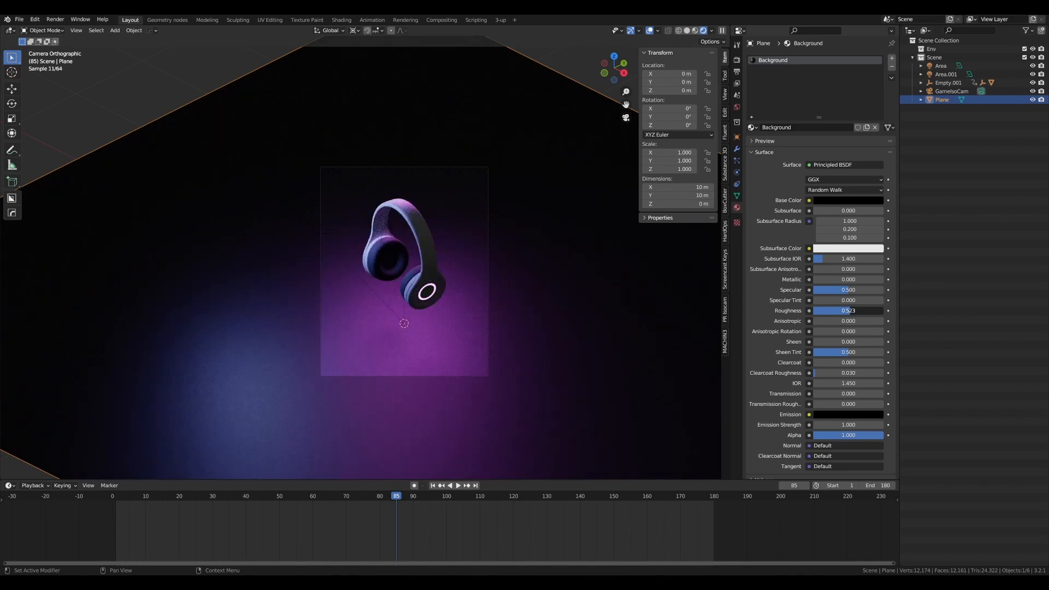
pyautogui.moveTo(848, 310); pyautogui.dragTo(851, 310)
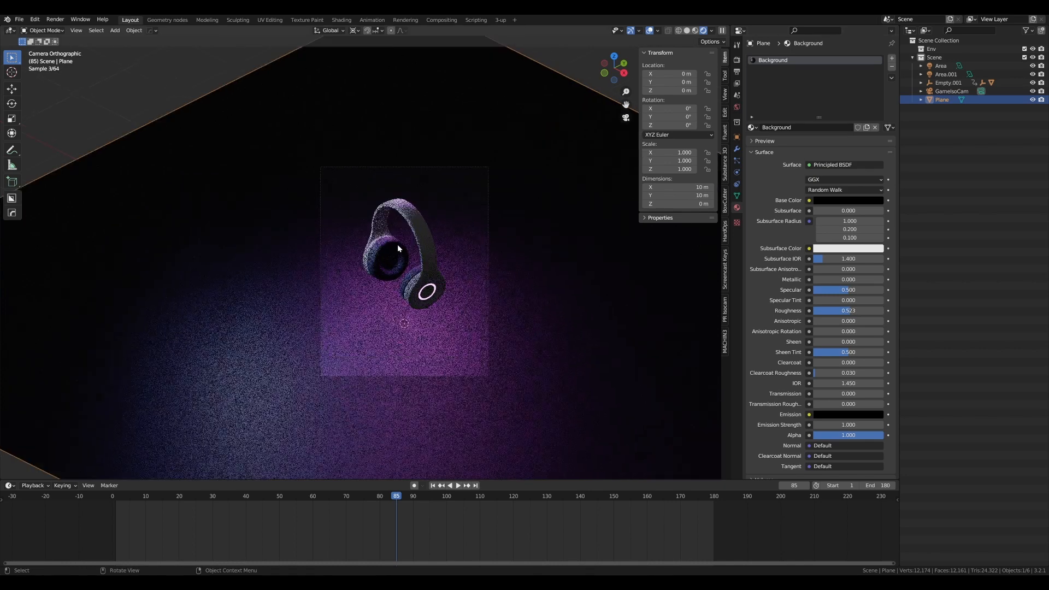
pyautogui.scroll(-2, 405, 249)
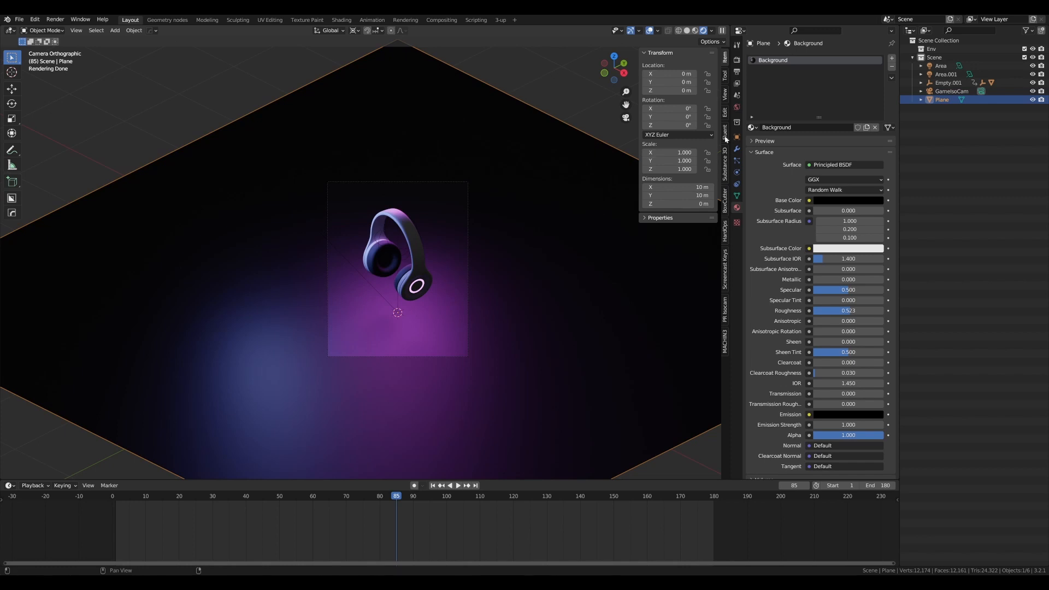
# - Change the viewport display from Rendered to Solid shading by way of Material Preview
pyautogui.press('z')
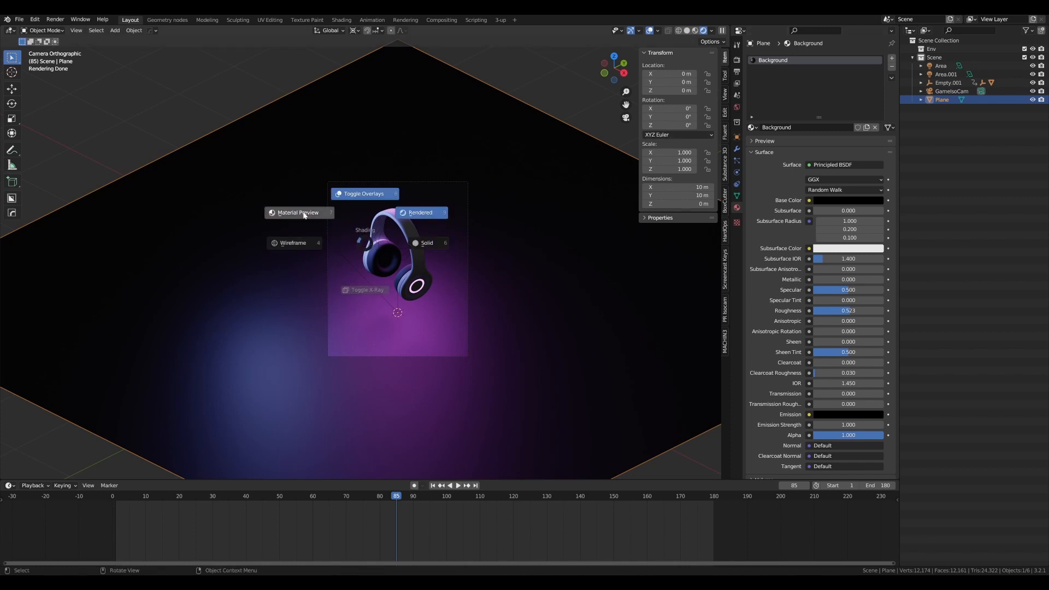
pyautogui.click(304, 214)
pyautogui.press('z')
pyautogui.click(448, 229)
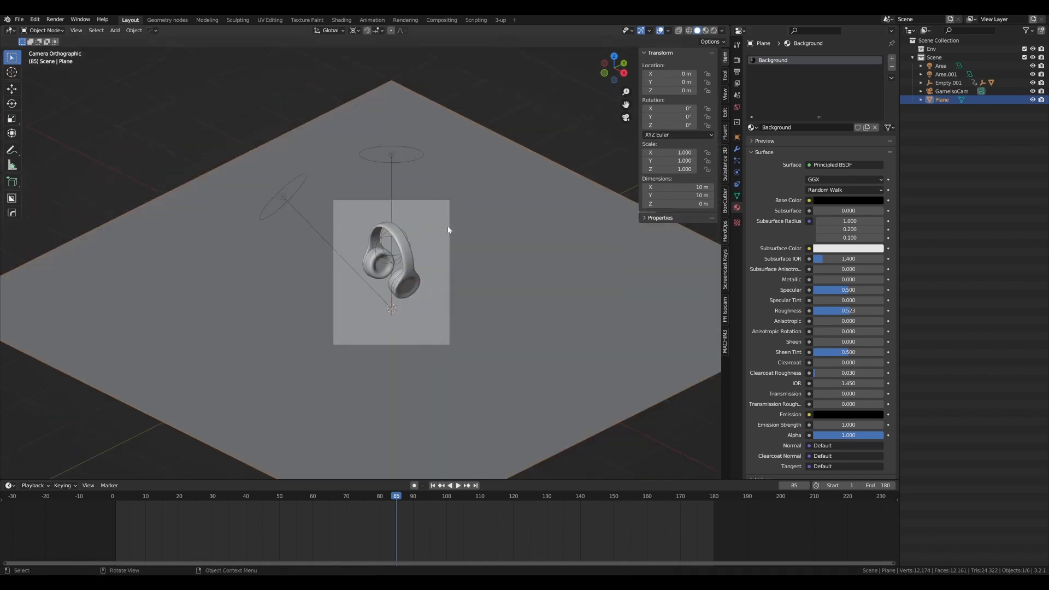
pyautogui.scroll(3, 447, 227)
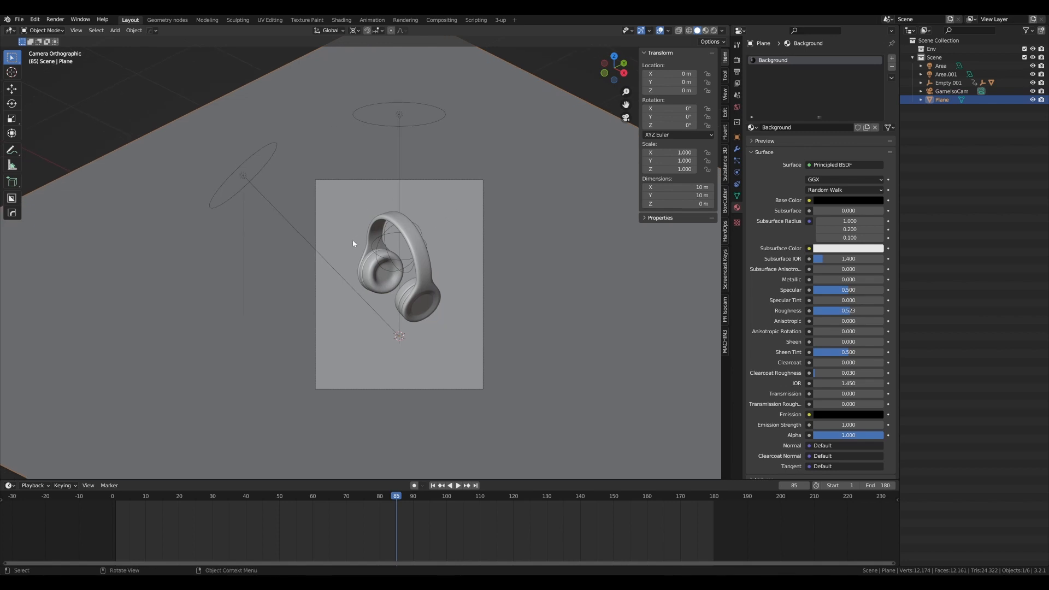
# - Add a Sun light at the origin and raise it about 3.97 m along Z above the headphones
pyautogui.hotkey('shift', 'a')
pyautogui.moveTo(352, 241)
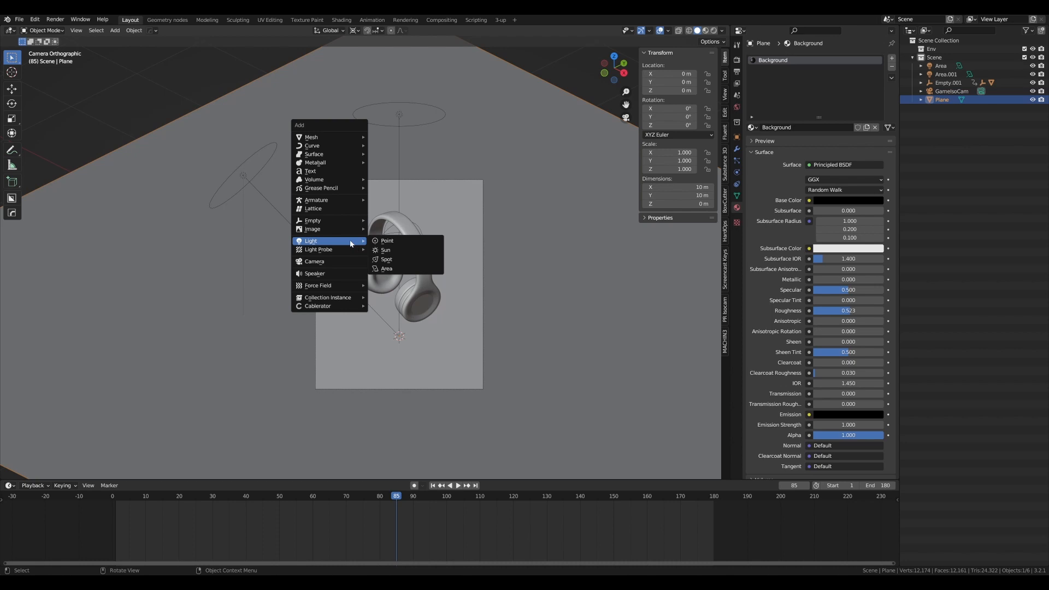
pyautogui.click(391, 252)
pyautogui.scroll(-3, 391, 253)
pyautogui.press('g')
pyautogui.press('z')
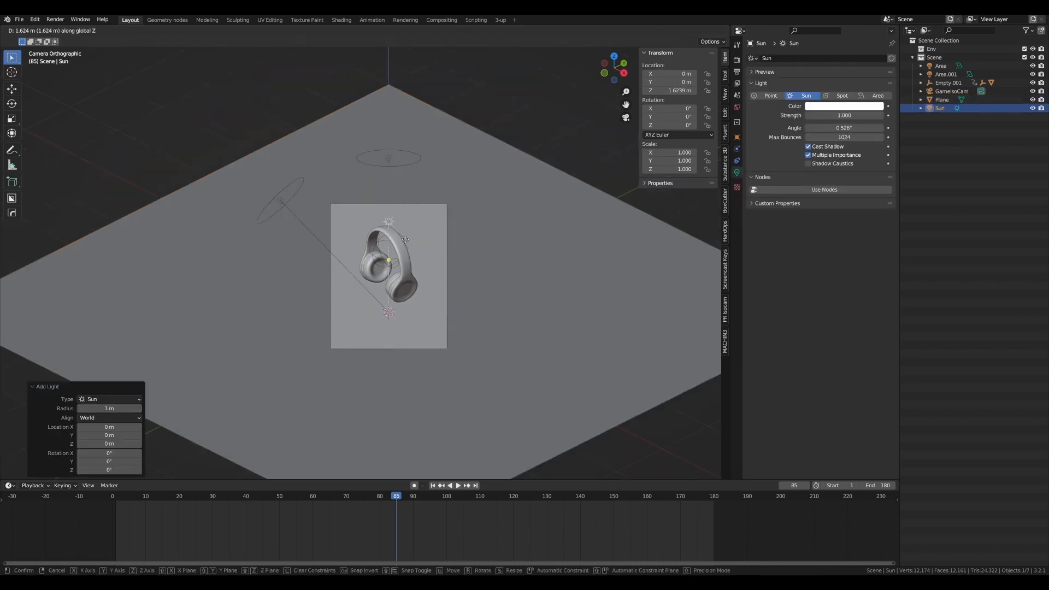
pyautogui.click(398, 104)
pyautogui.keyDown('shift'); pyautogui.moveTo(398, 104); pyautogui.dragTo(407, 135, button='middle'); pyautogui.keyUp('shift')
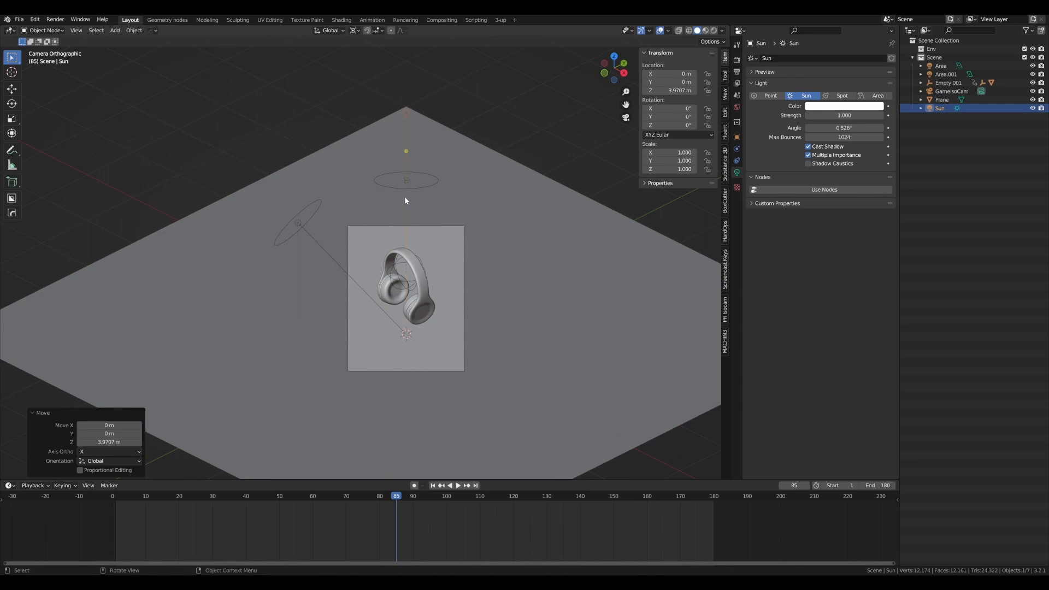
pyautogui.scroll(1, 402, 216)
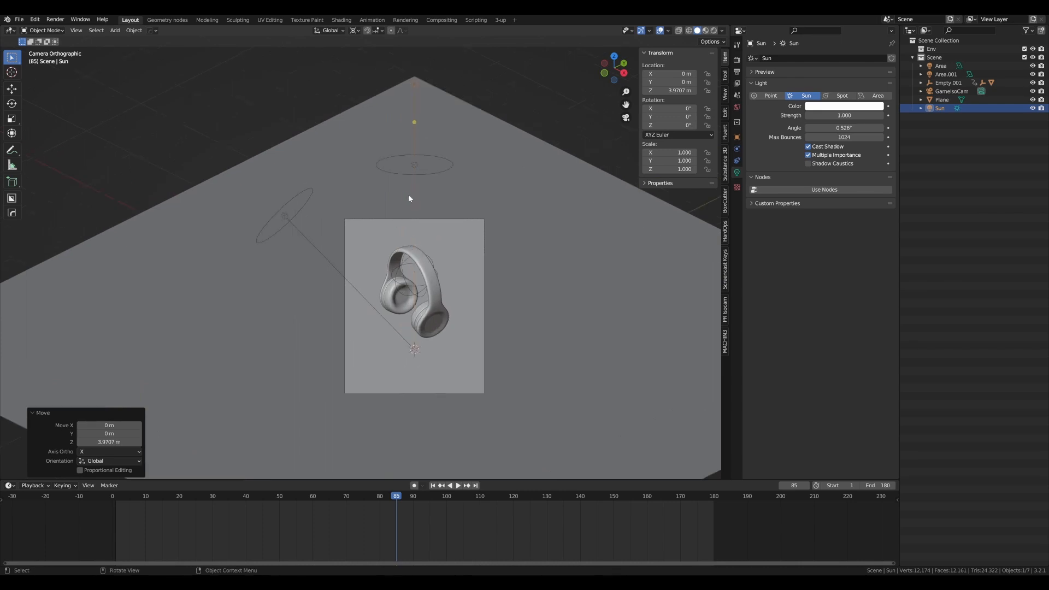
# - Rotate the Sun light about -8.78° around the 3D Cursor pivot in front view, and return to the camera view
pyautogui.press('.')
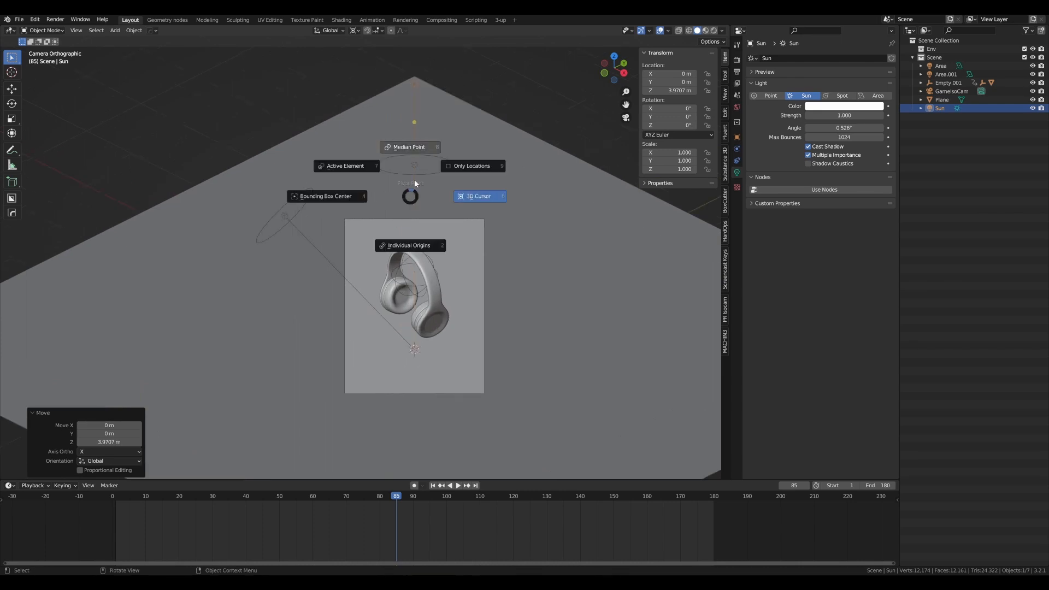
pyautogui.click(479, 198)
pyautogui.scroll(-2, 461, 229)
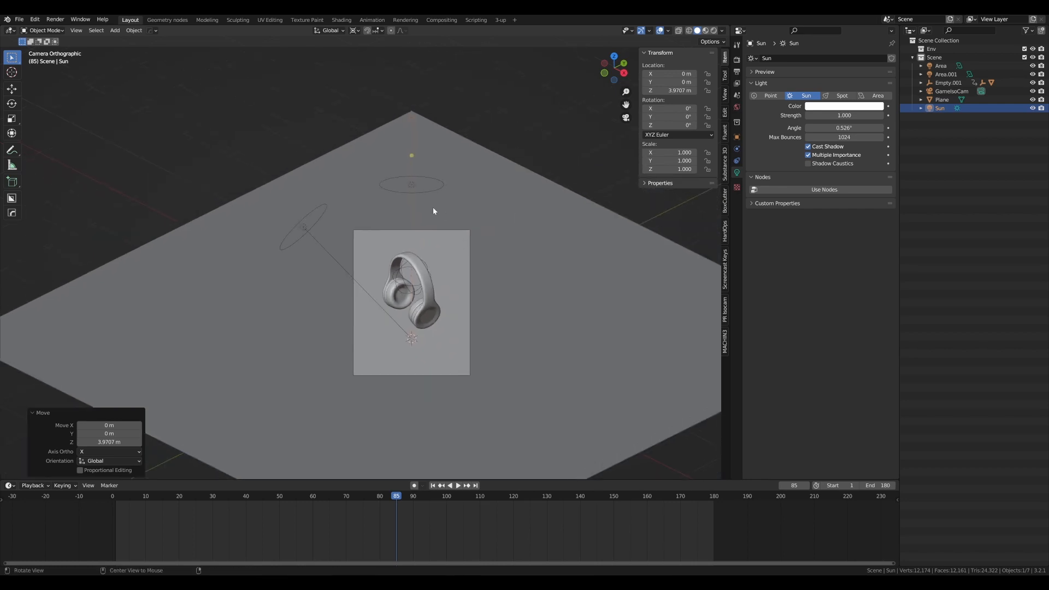
pyautogui.moveTo(405, 212)
pyautogui.keyDown('alt'); pyautogui.mouseDown()
pyautogui.moveTo(434, 211)
pyautogui.moveTo(422, 196)
pyautogui.moveTo(369, 182)
pyautogui.moveTo(394, 194)
pyautogui.mouseUp(); pyautogui.keyUp('alt')
pyautogui.scroll(6, 426, 212)
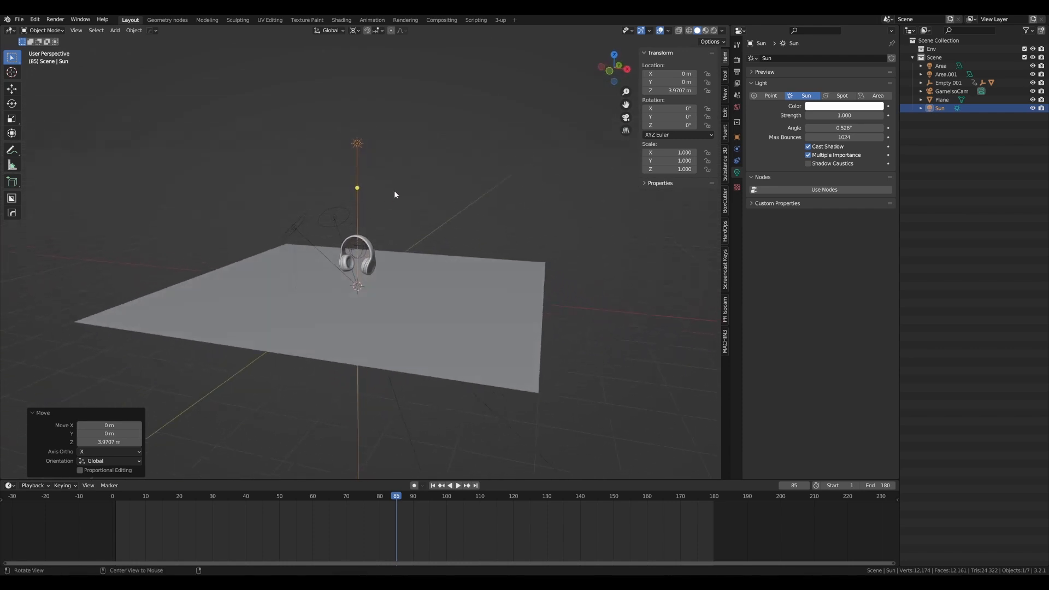
pyautogui.press('KP_1')
pyautogui.scroll(4, 441, 170)
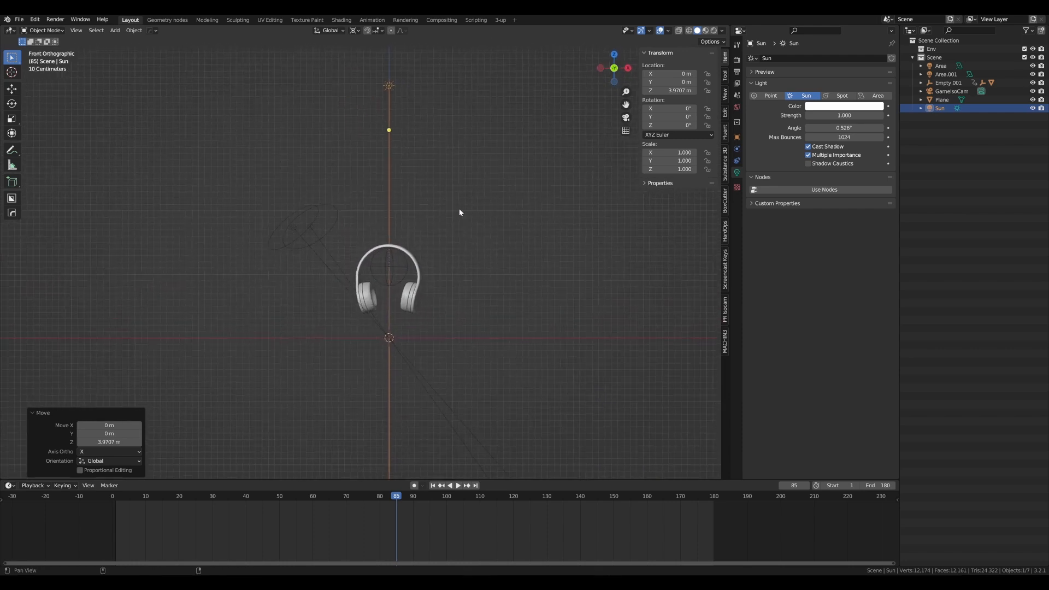
pyautogui.press('r')
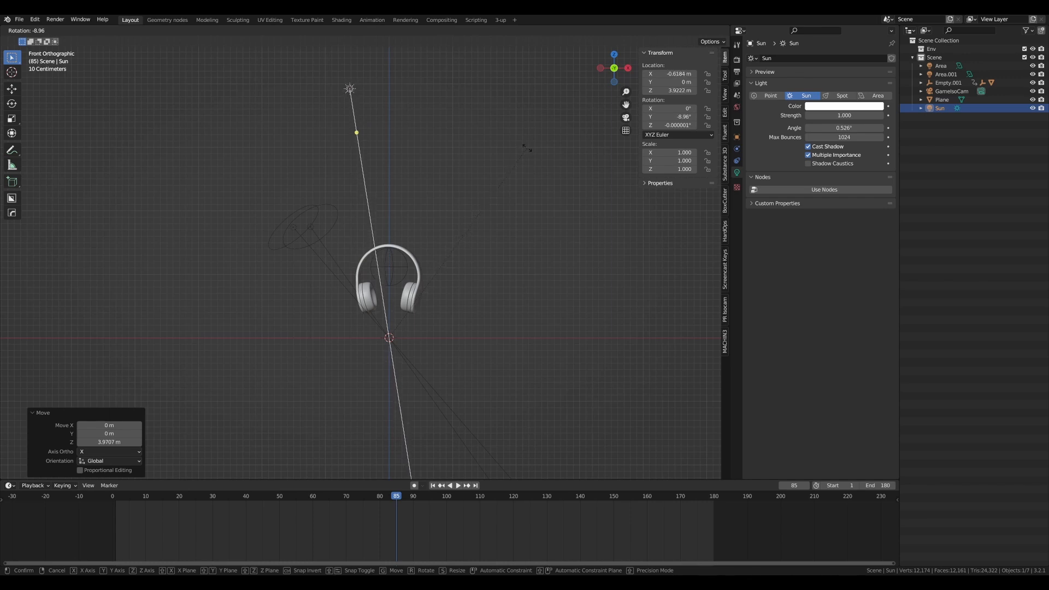
pyautogui.click(527, 148)
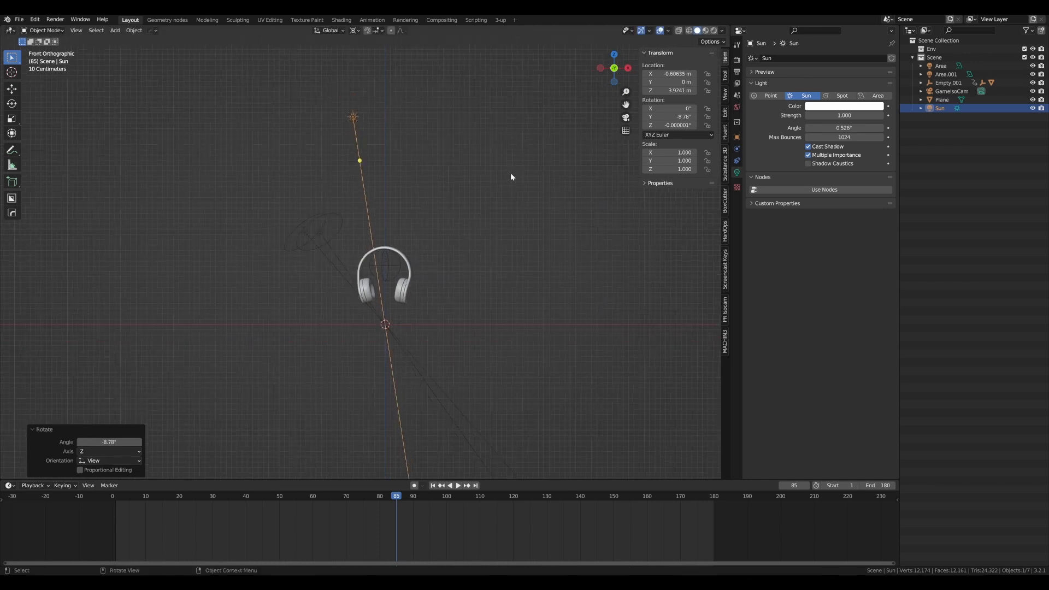
pyautogui.moveTo(511, 173); pyautogui.dragTo(466, 196, button='middle')
pyautogui.scroll(-6, 465, 197)
pyautogui.press('KP_0')
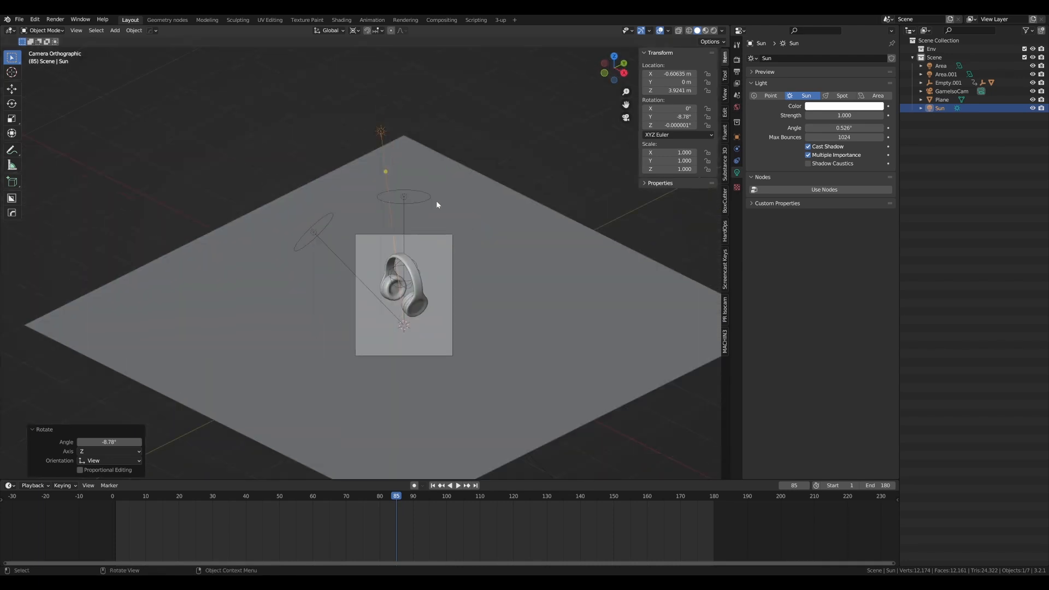
# - Set the Sun light's strength to 2 and switch the viewport to Rendered shading
pyautogui.scroll(2, 438, 186)
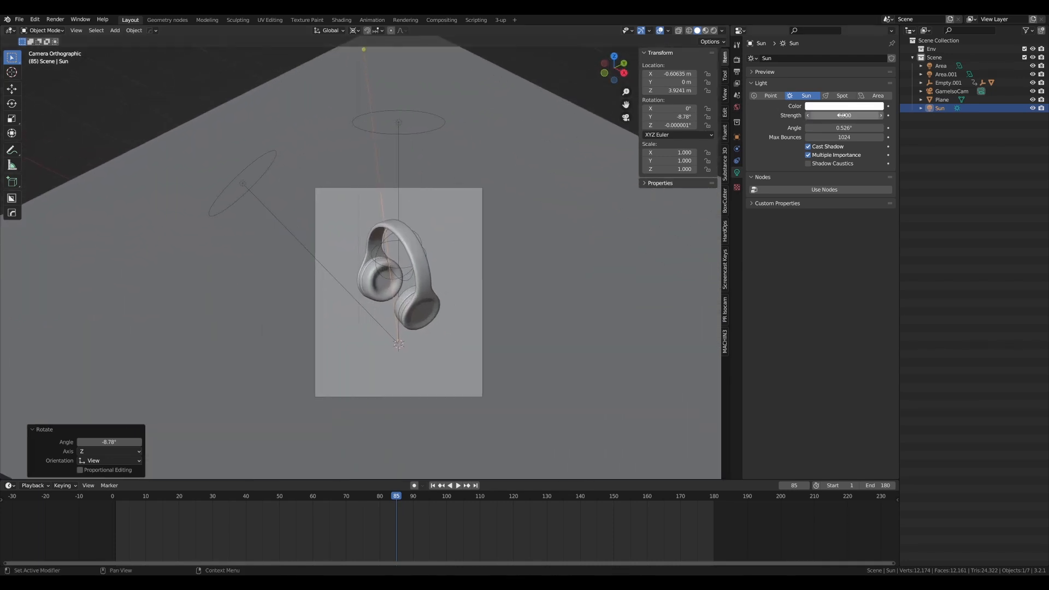
pyautogui.press('z')
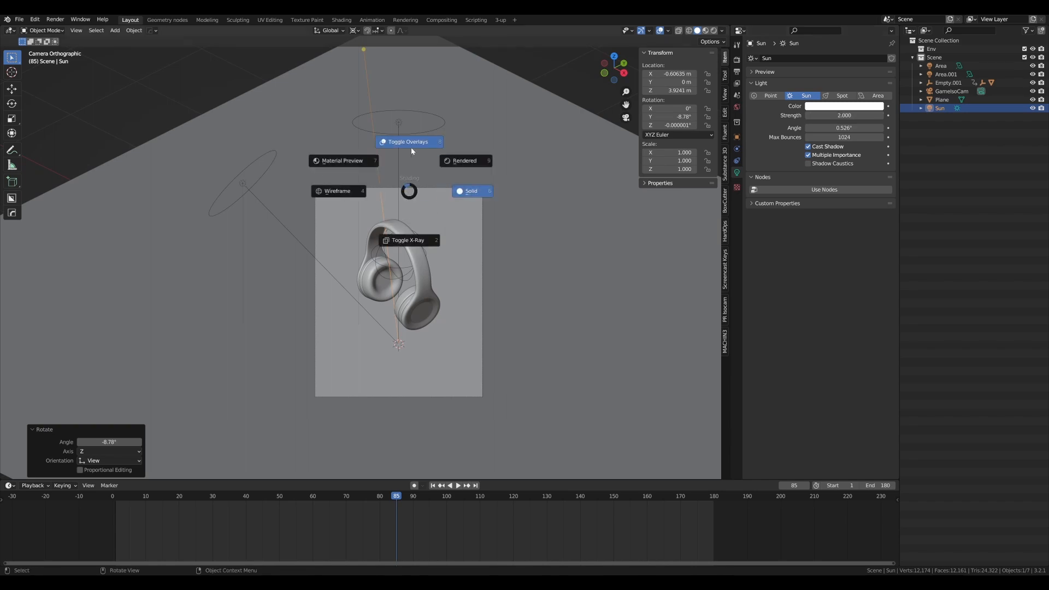
pyautogui.click(469, 161)
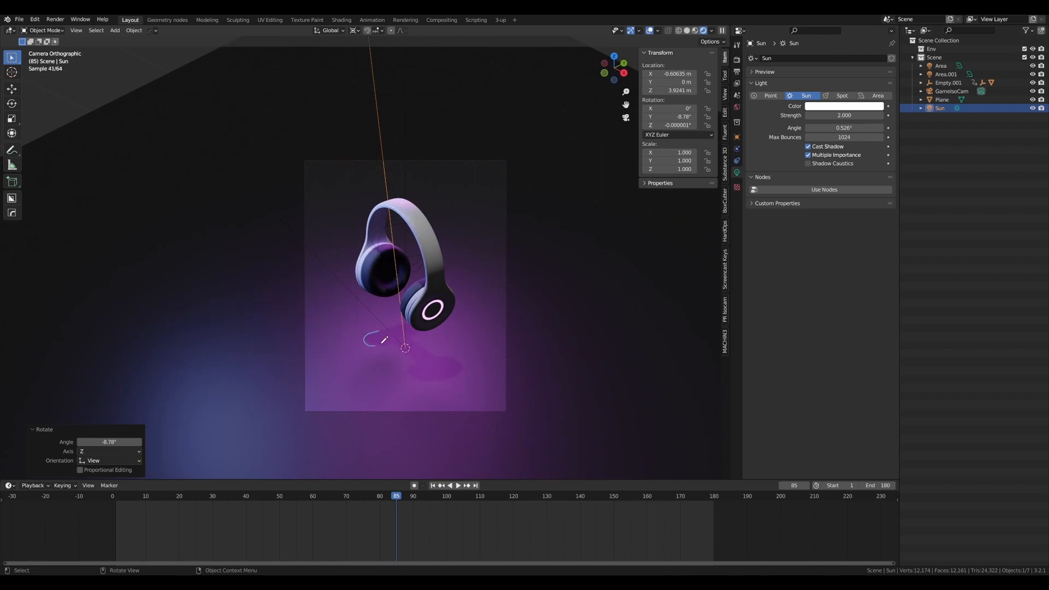
# - Examine the Sun's shadows on the floor with a temporary annotation, and play the turntable from frame 1
pyautogui.moveTo(460, 343); pyautogui.dragTo(458, 335)
pyautogui.moveTo(458, 350); pyautogui.dragTo(395, 336, button='right')
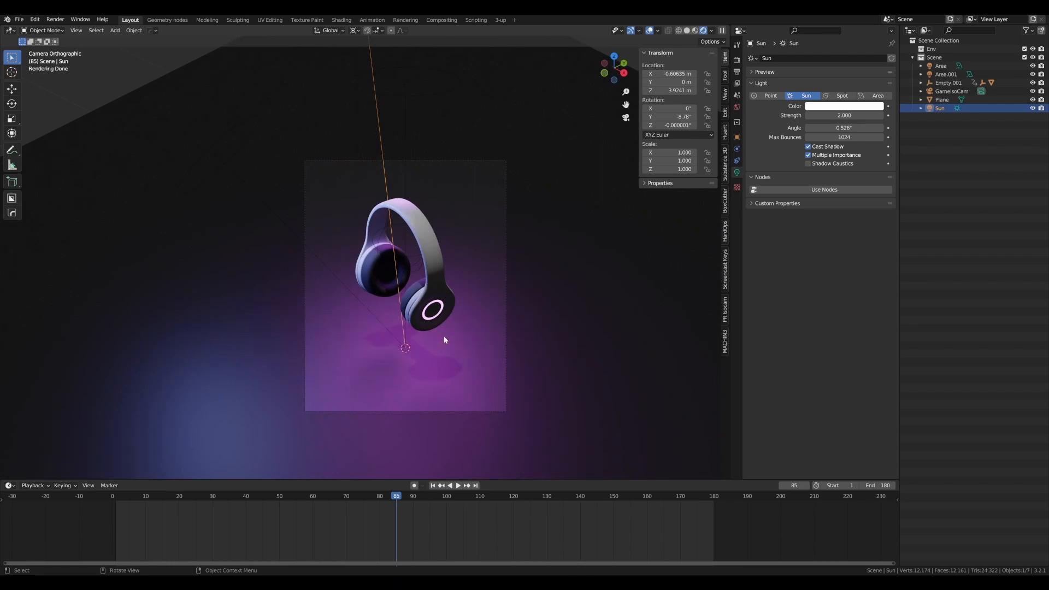
pyautogui.hotkey('shift', 'Left')
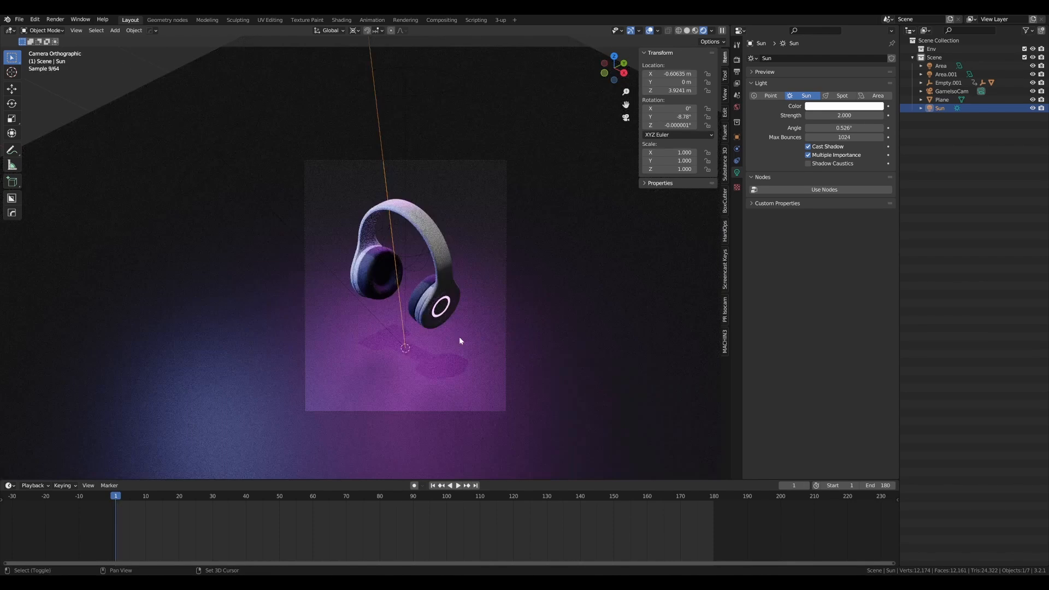
pyautogui.press('space')
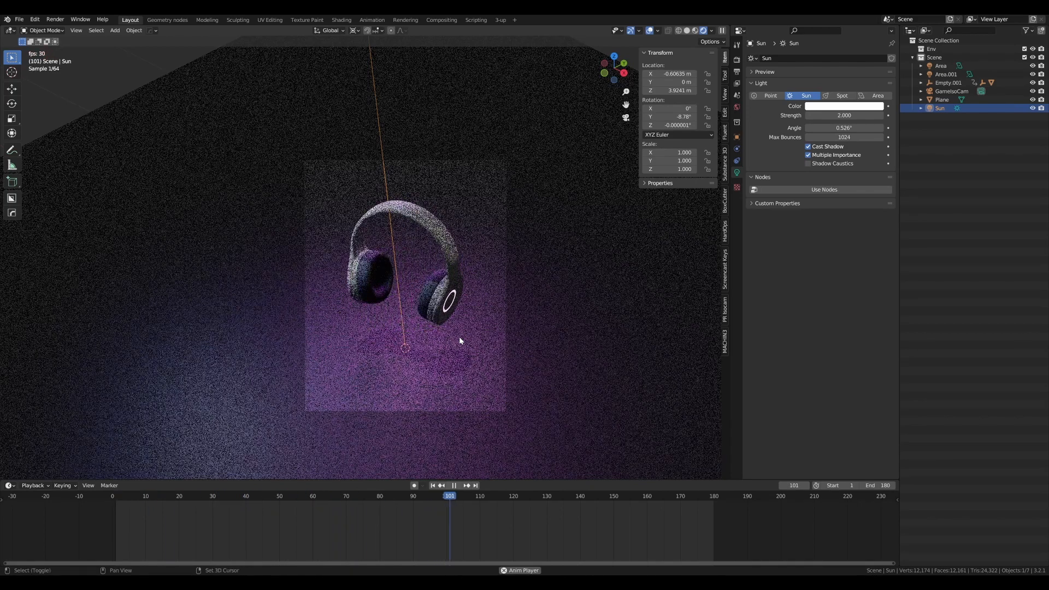
pyautogui.press('space')
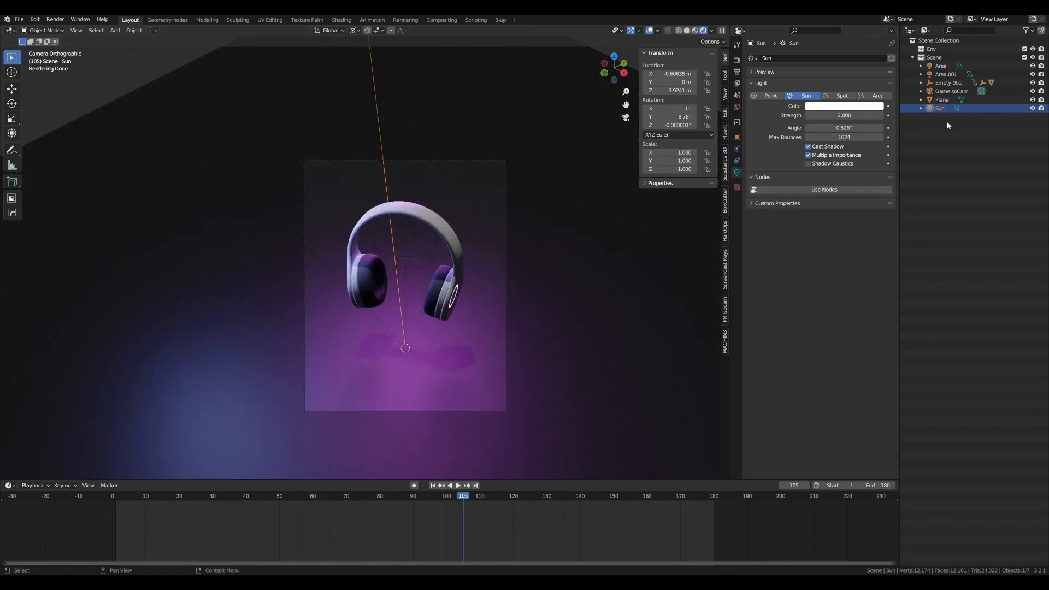
# - Set the GameIsoCam camera's orthographic scale to 1.893 and move the camera up about 0.146 m along Z
pyautogui.click(951, 91)
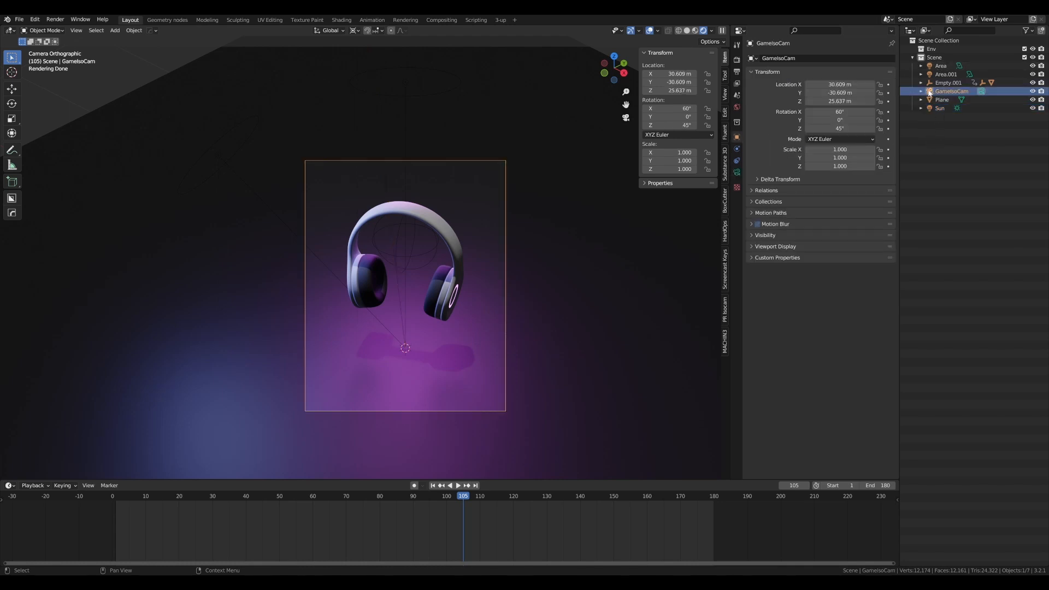
pyautogui.click(737, 172)
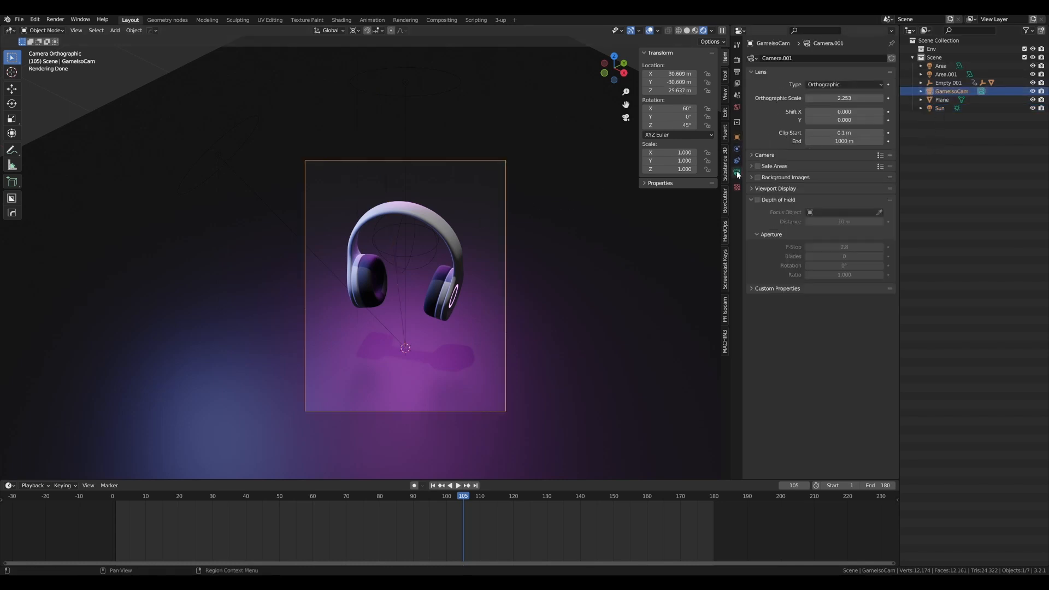
pyautogui.moveTo(836, 98); pyautogui.dragTo(804, 98)
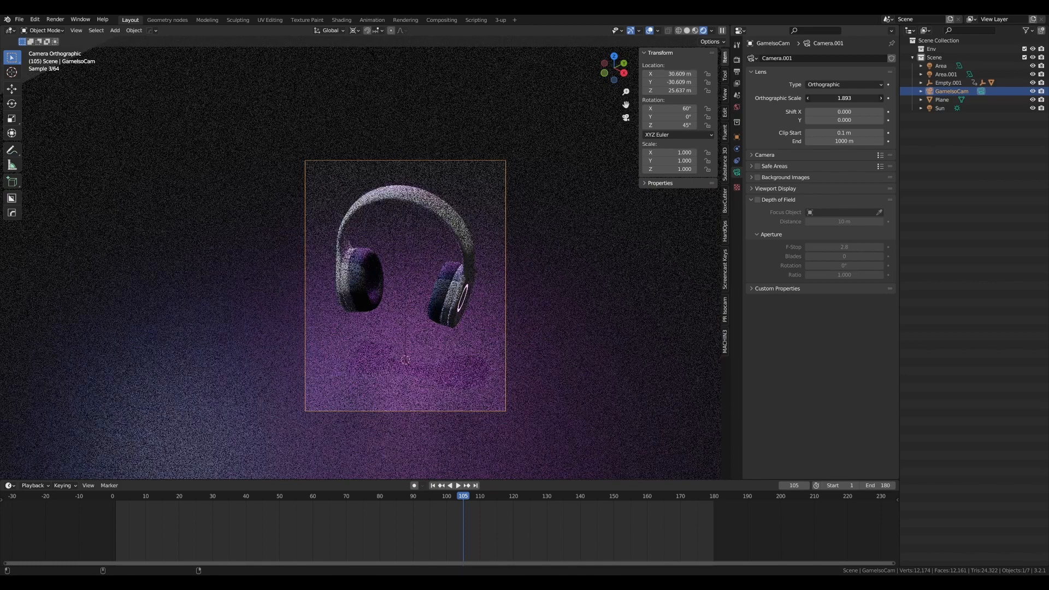
pyautogui.press('g')
pyautogui.press('z')
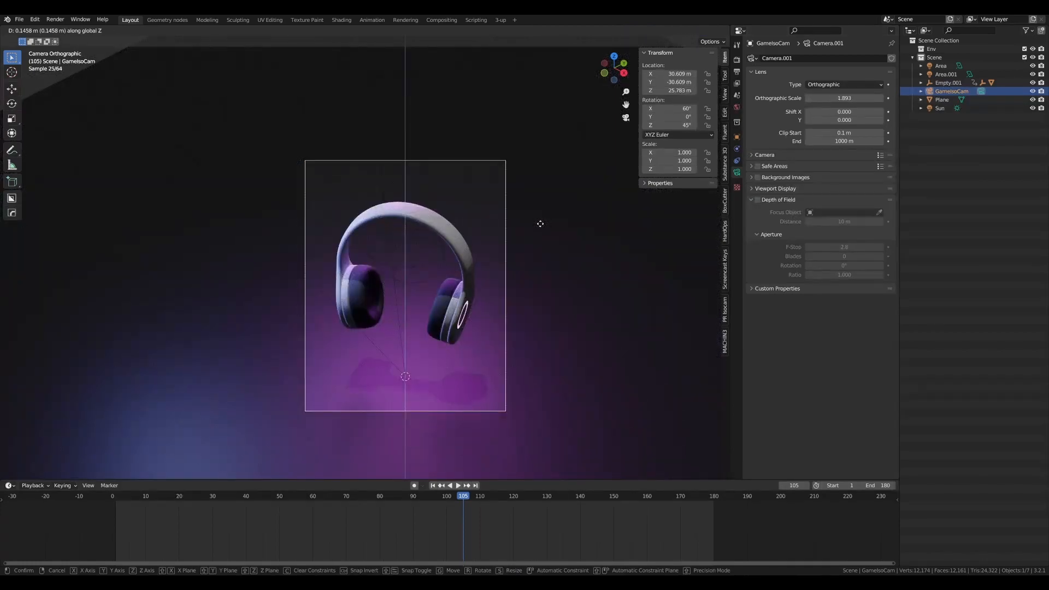
pyautogui.click(540, 224)
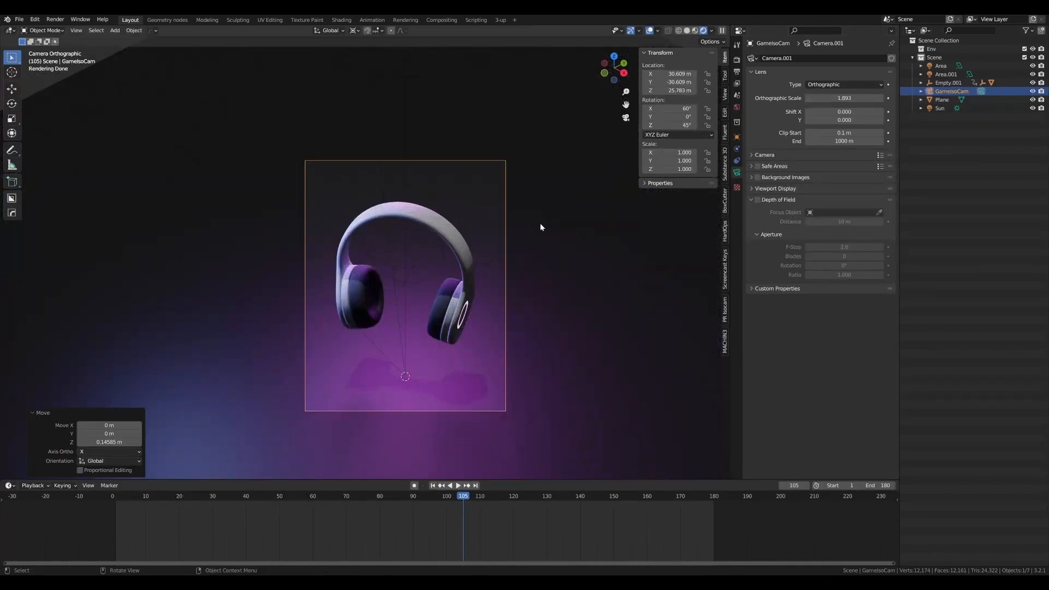
# - Set the output resolution's Y value to 1800 px and move the camera up about 0.012 m along Z
pyautogui.click(737, 71)
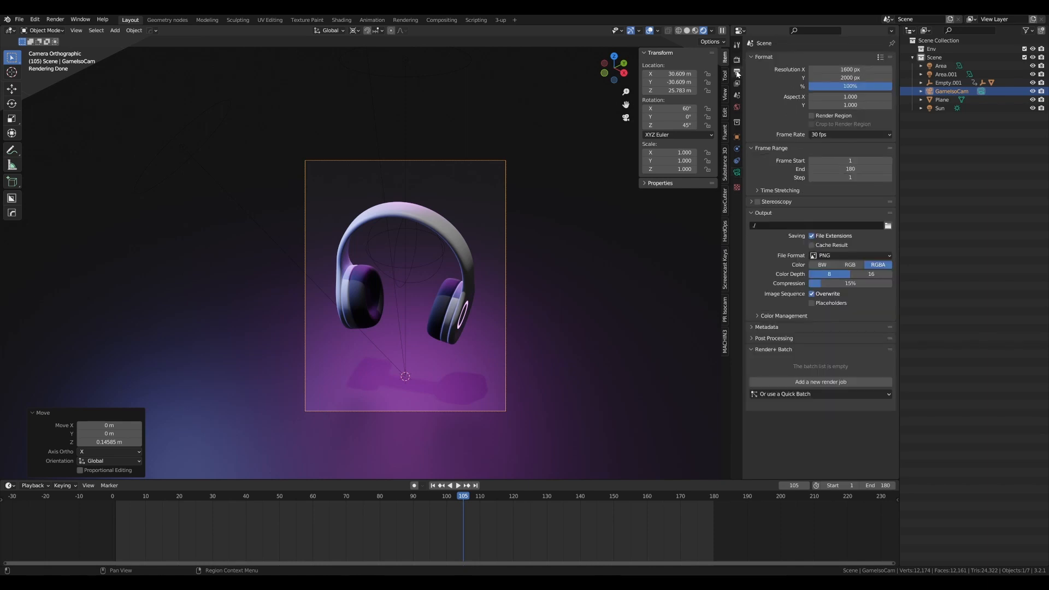
pyautogui.click(849, 78)
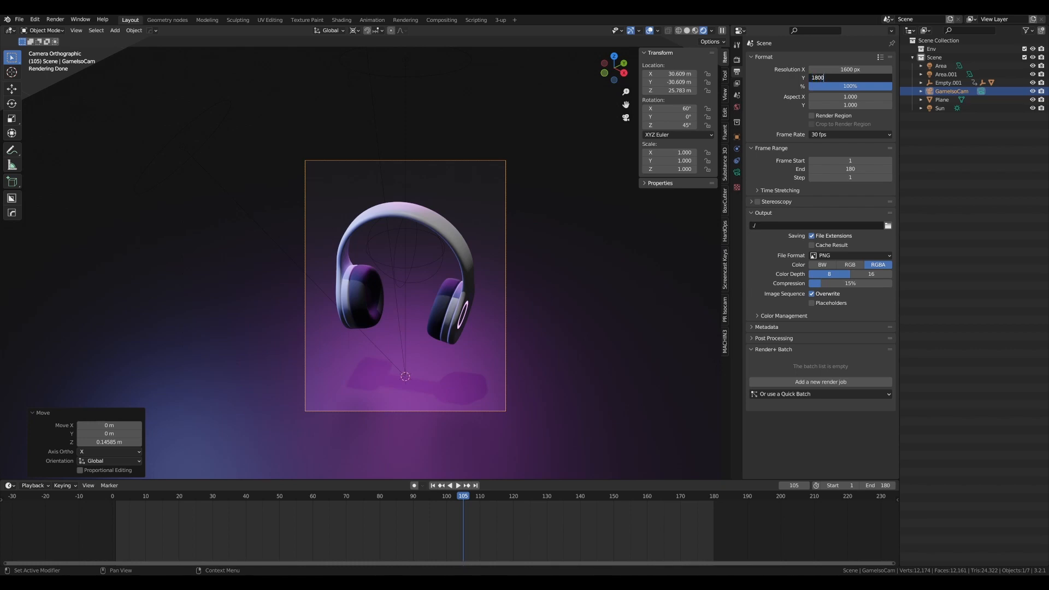
pyautogui.write('1800')
pyautogui.press('Return')
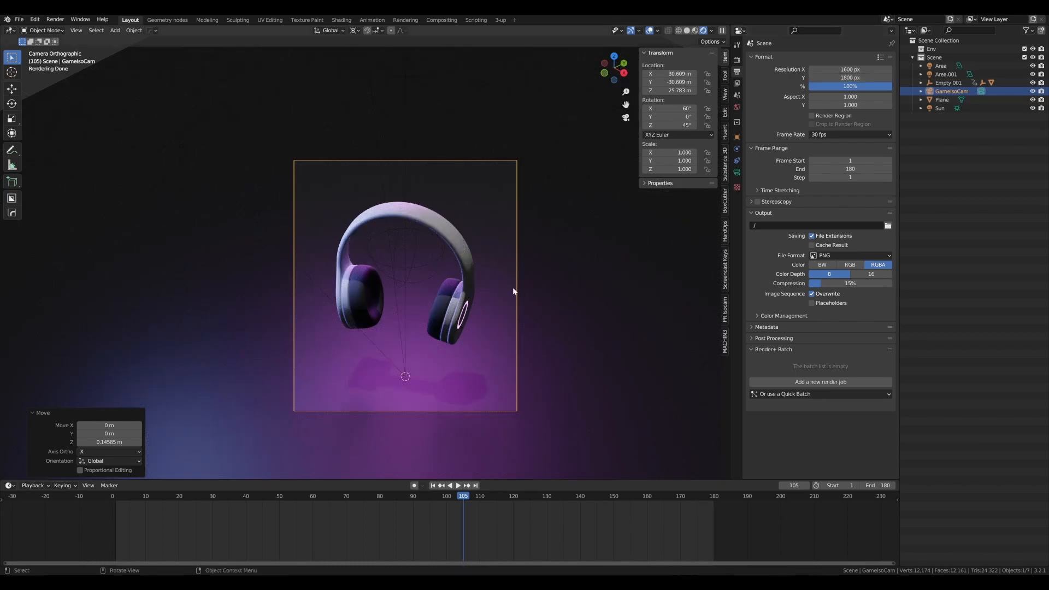
pyautogui.press('g')
pyautogui.press('z')
pyautogui.click(593, 263)
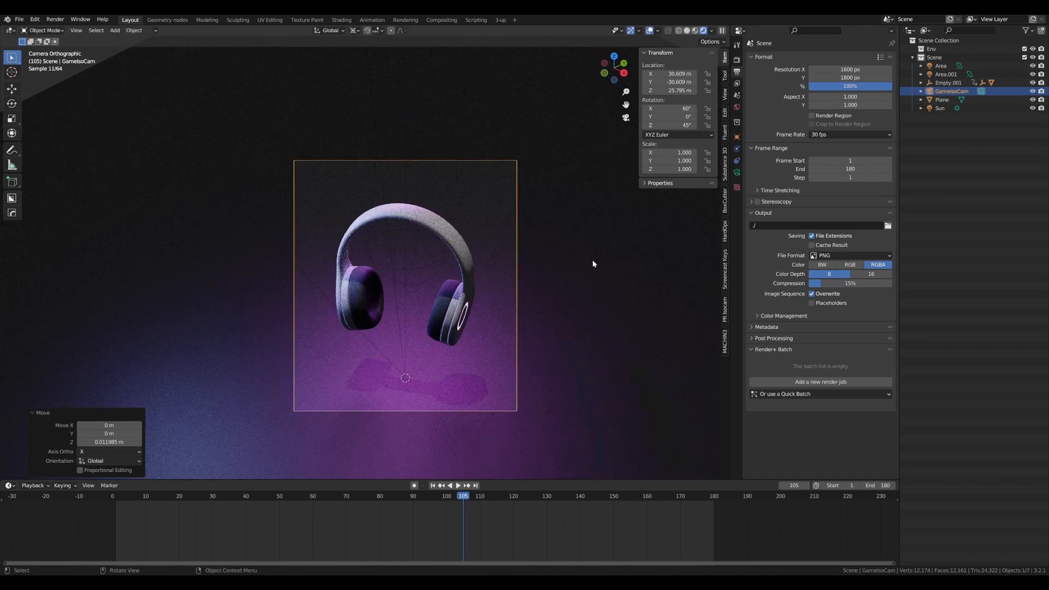
# - Set the camera's orthographic scale to 1.773 and play the animation to check the framing
pyautogui.click(736, 174)
pyautogui.moveTo(844, 99); pyautogui.dragTo(835, 98)
pyautogui.press('space')
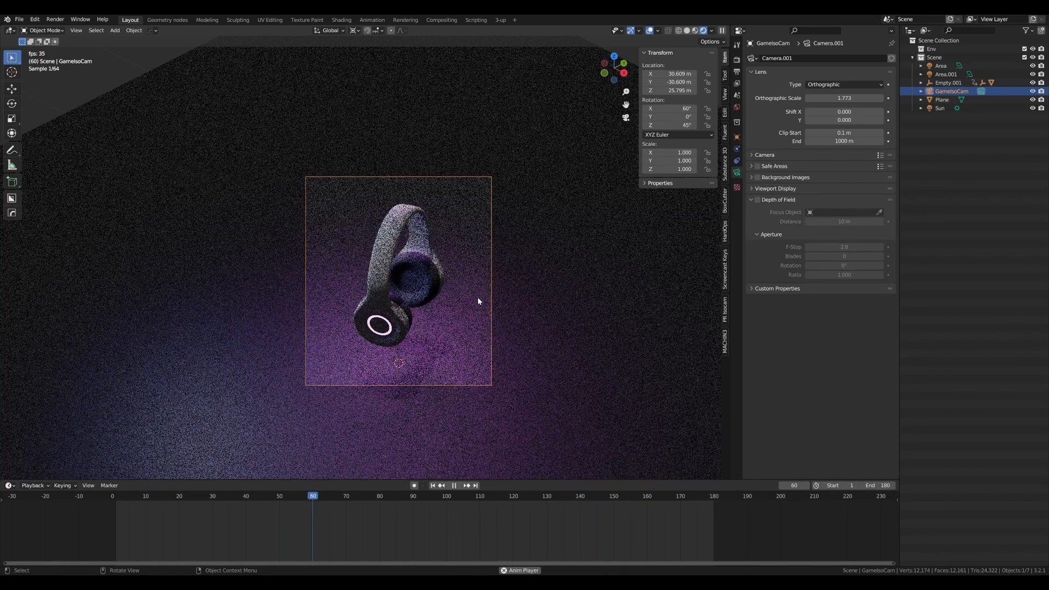
# - Play the turntable again from frame 1 to check the headphones' framing in the camera view
pyautogui.press('space')
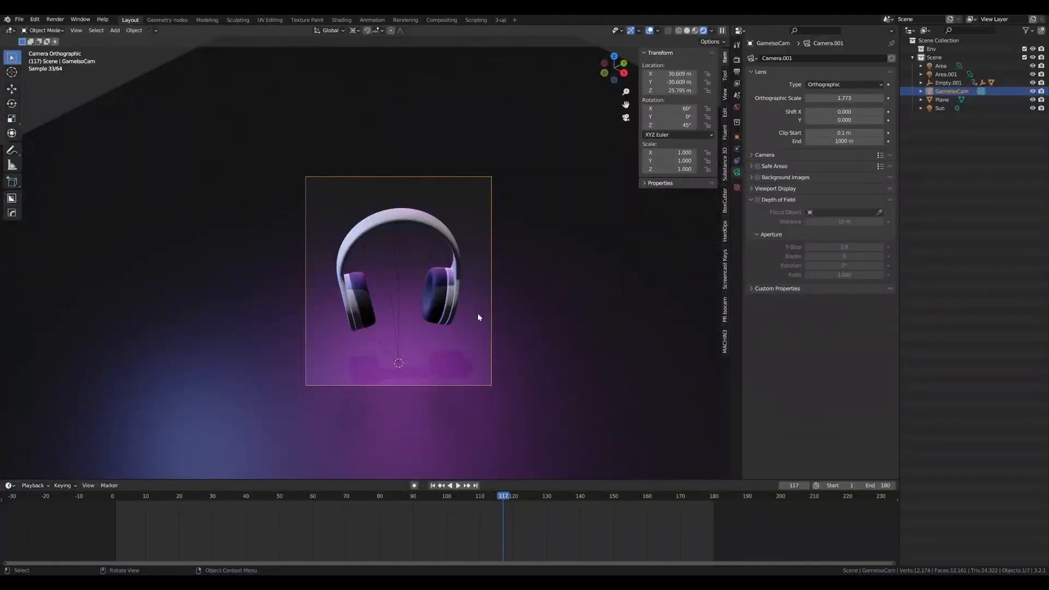
pyautogui.press('space')
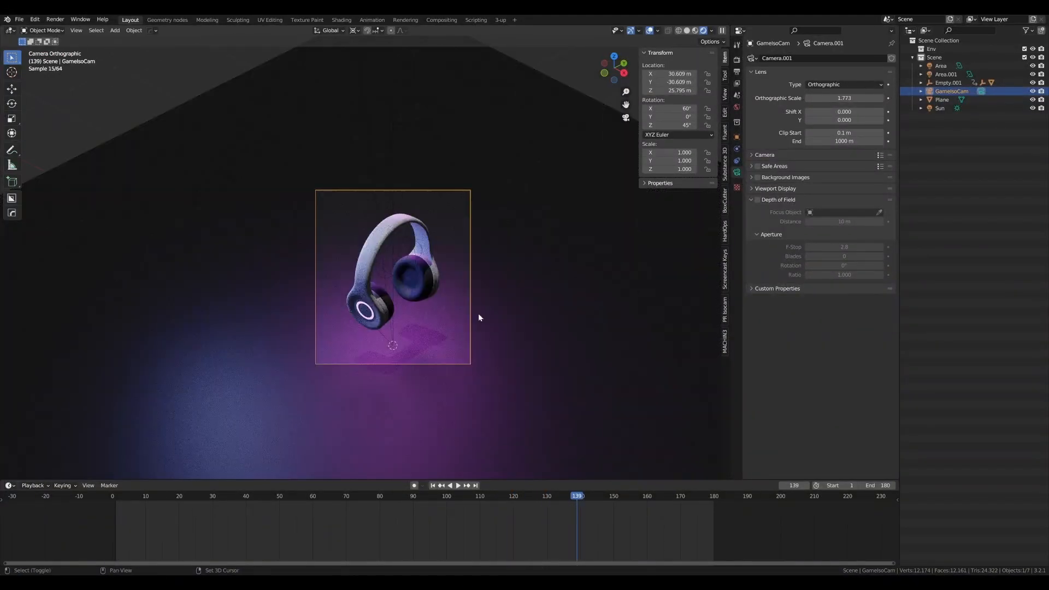
pyautogui.hotkey('shift', 'Left')
pyautogui.press('space')
pyautogui.press('space')
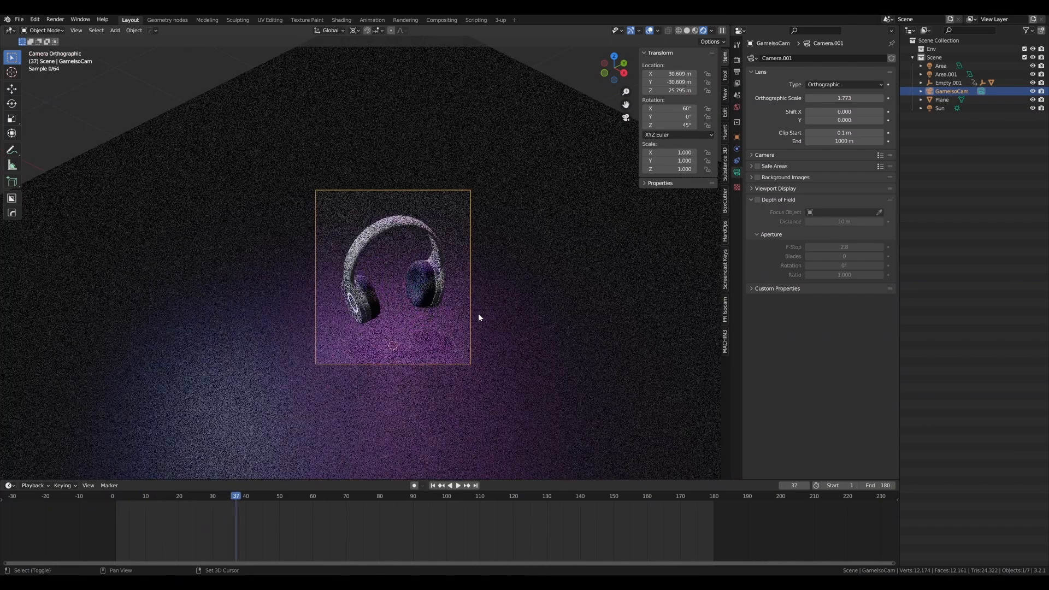
# - Return the animation to frame 1 and switch the viewport to Solid shading
pyautogui.hotkey('shift', 'Left')
pyautogui.press('z')
pyautogui.click(517, 264)
# - Examine the headphones' ear cups from outside the camera view and annotate the area beside one ear cup's inner side
pyautogui.scroll(1, 517, 264)
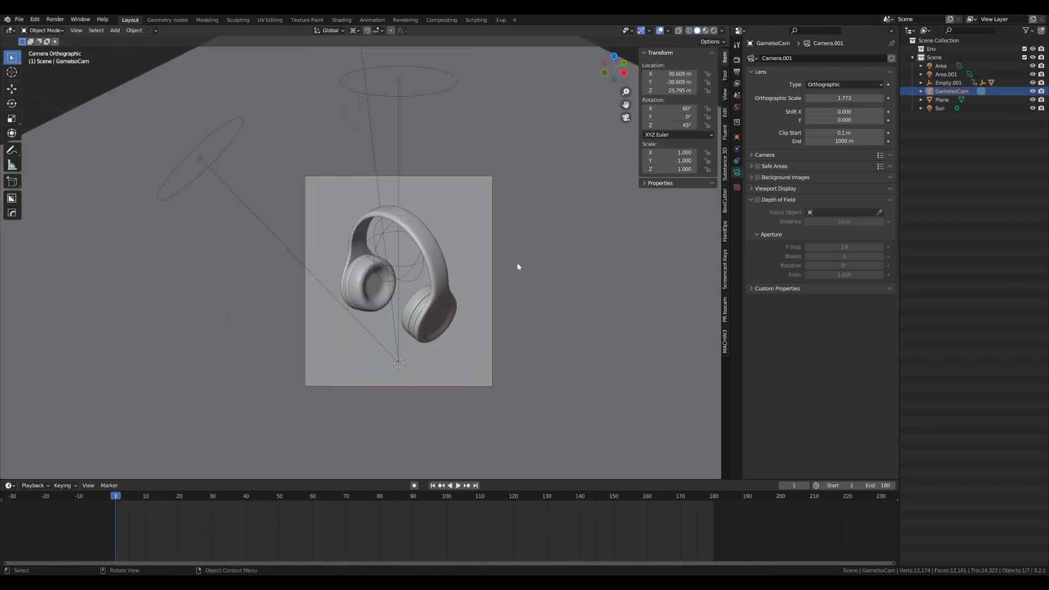
pyautogui.scroll(1, 517, 265)
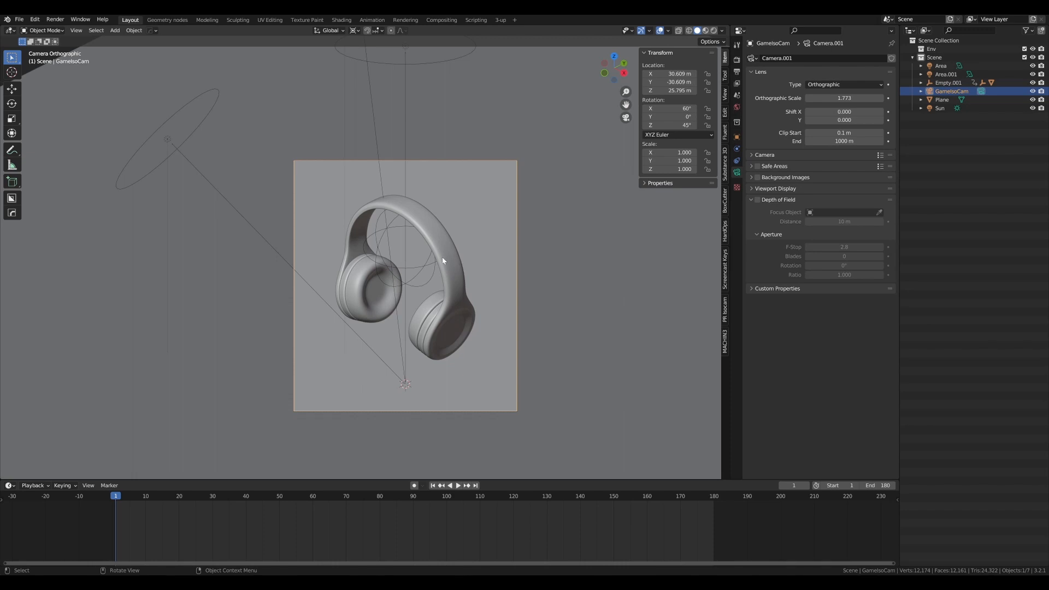
pyautogui.moveTo(442, 257); pyautogui.dragTo(464, 255, button='middle')
pyautogui.scroll(8, 371, 245)
pyautogui.scroll(5, 464, 254)
pyautogui.scroll(-5, 392, 247)
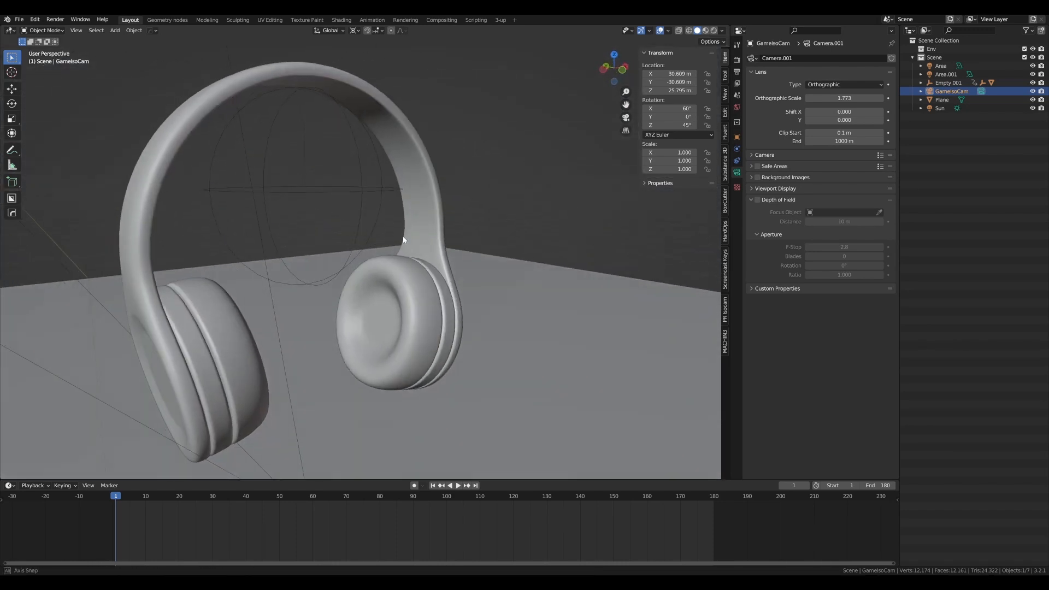
pyautogui.moveTo(377, 246)
pyautogui.mouseDown(button='middle')
pyautogui.moveTo(351, 237)
pyautogui.moveTo(384, 241)
pyautogui.mouseUp(button='middle')
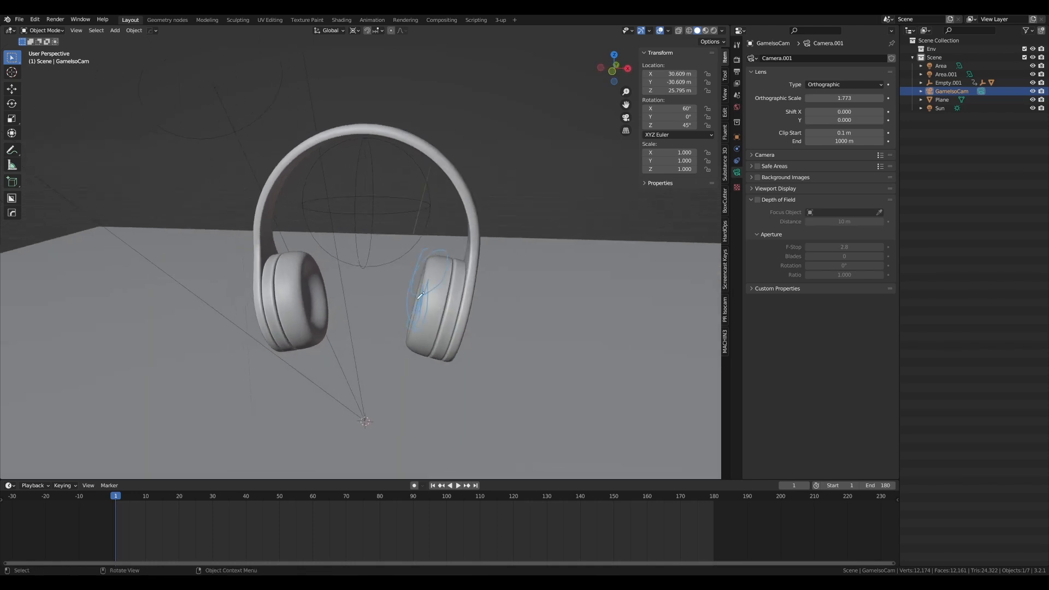
pyautogui.moveTo(432, 266); pyautogui.dragTo(435, 255, button='middle')
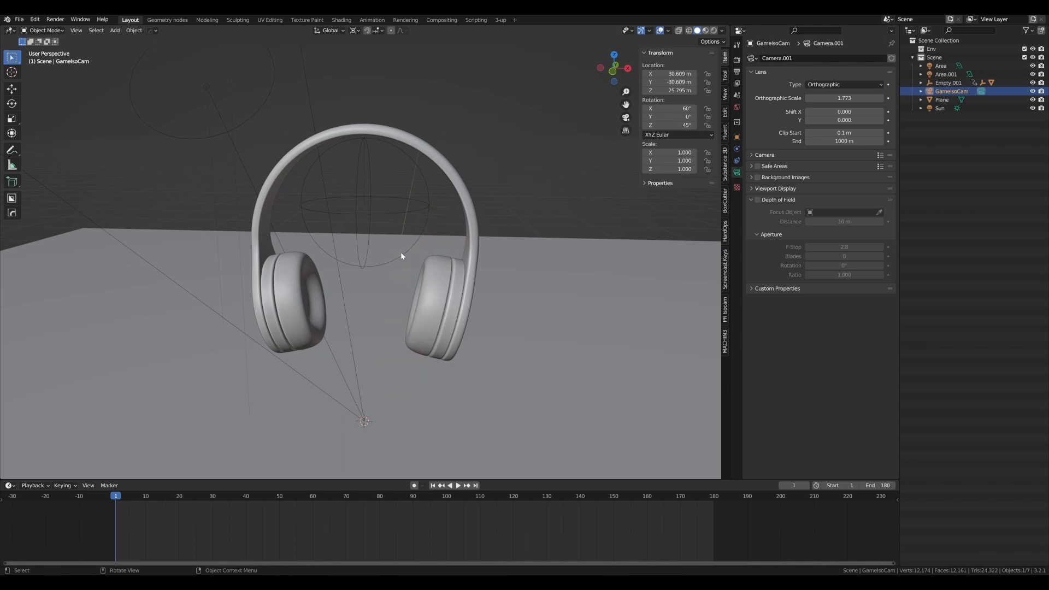
pyautogui.press('d')
pyautogui.moveTo(419, 269); pyautogui.dragTo(406, 240)
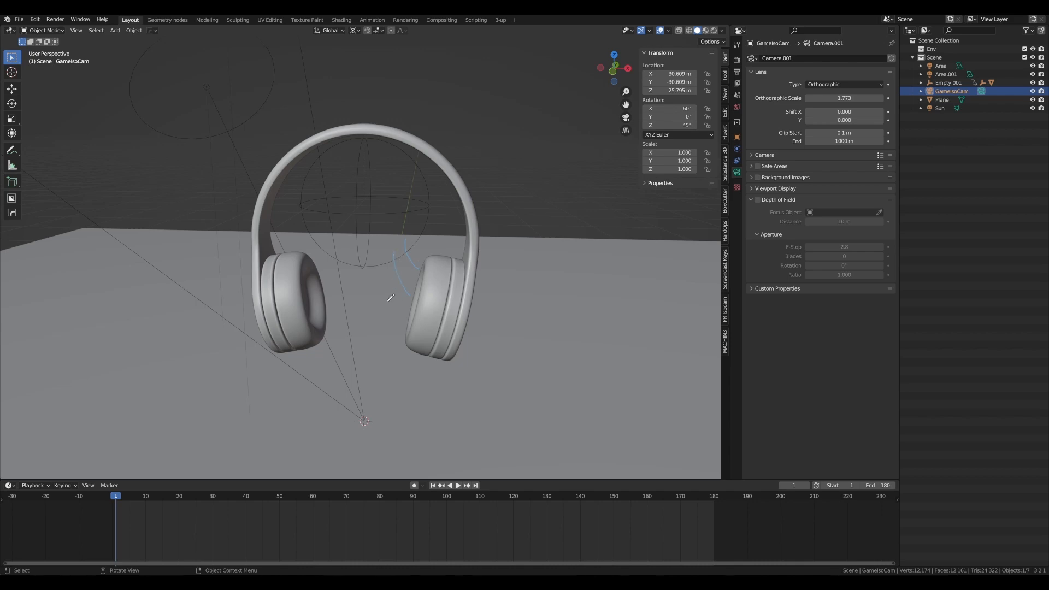